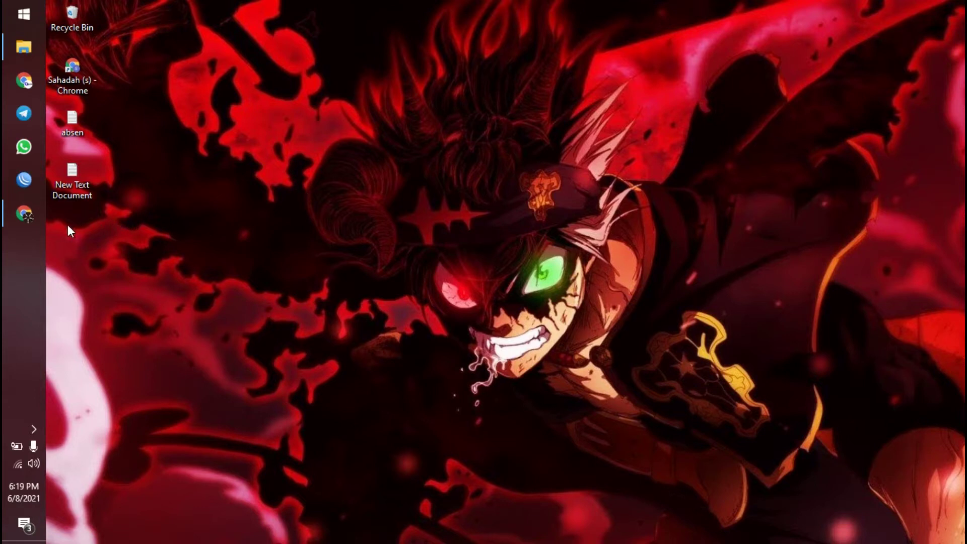
- Launch Chrome from the taskbar to get a blank New Tab page
click(28, 218)
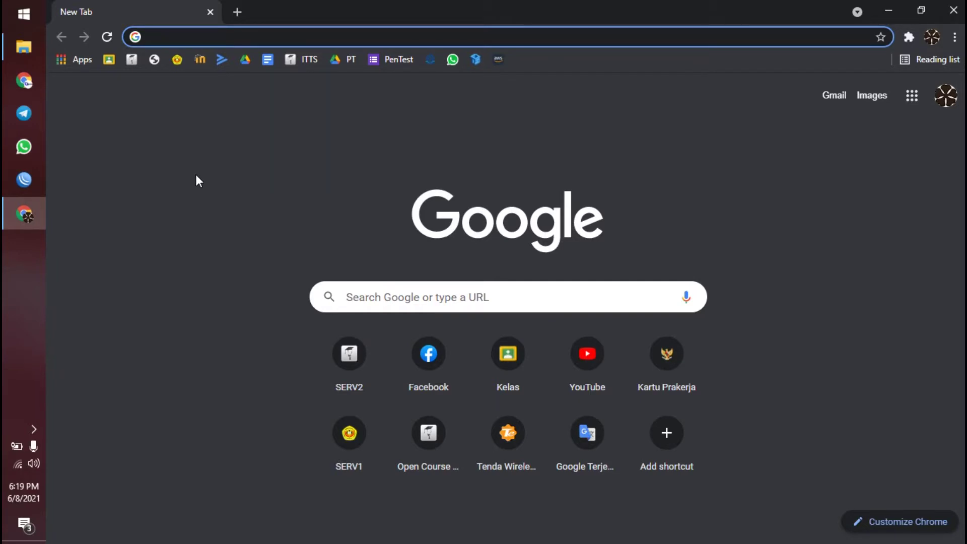
- Search Google for mikrotik pdf "neicytekno" and bring up link options on the Neicy Tekno Winbox result
text(mik)
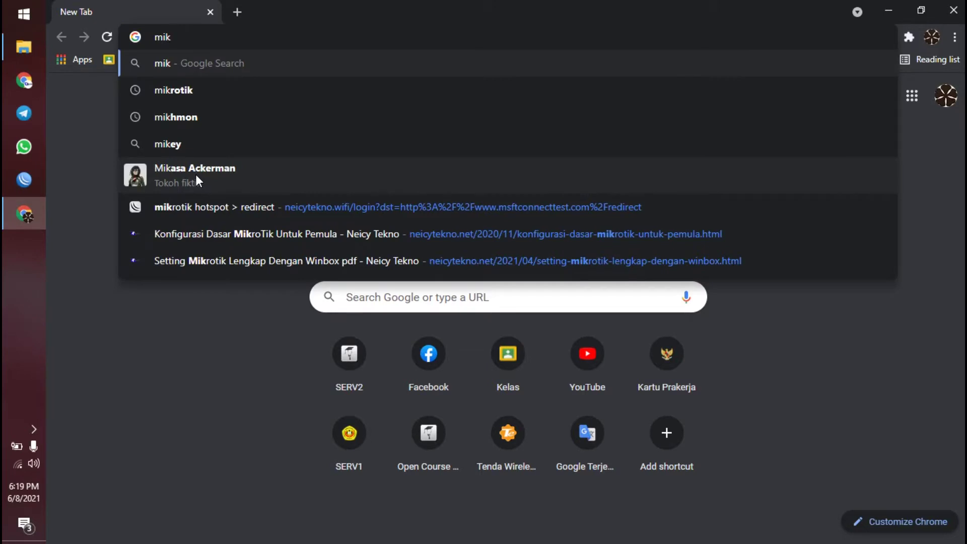
key(Down)
key(Down)
key(Down)
key(Down)
key(Down)
key(Down)
key(Down)
key(Down)
key(Up)
key(Down)
text(roti)
key(BackSpace)
text(ik )
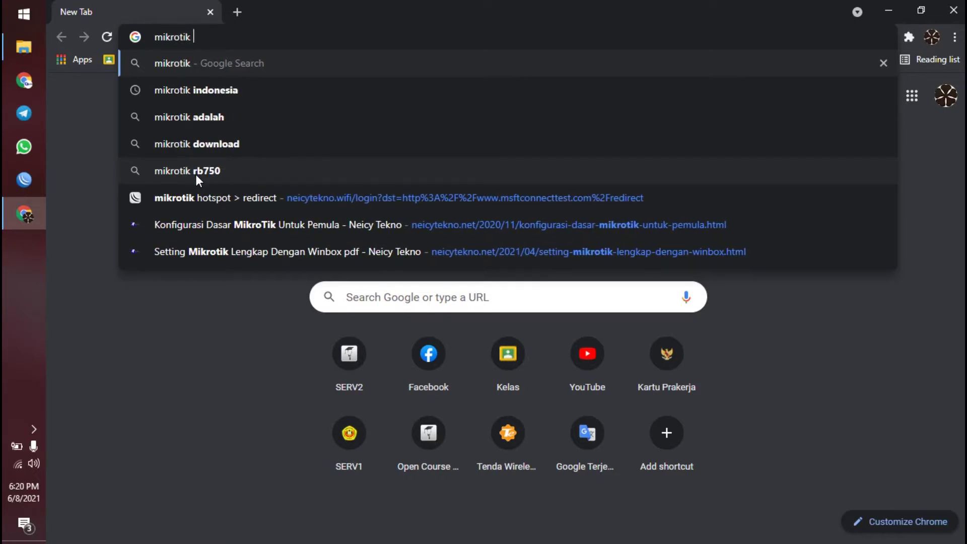
text(pdf )
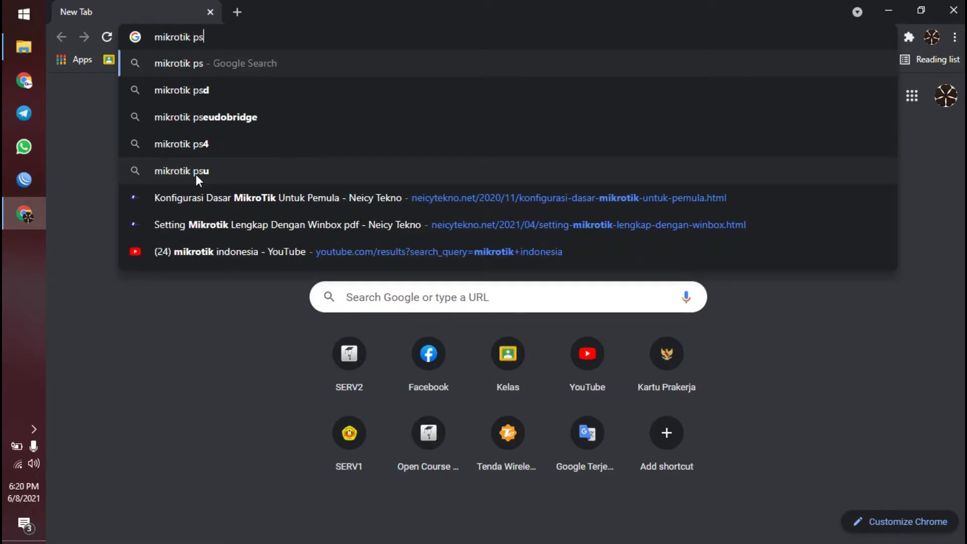
text("neic)
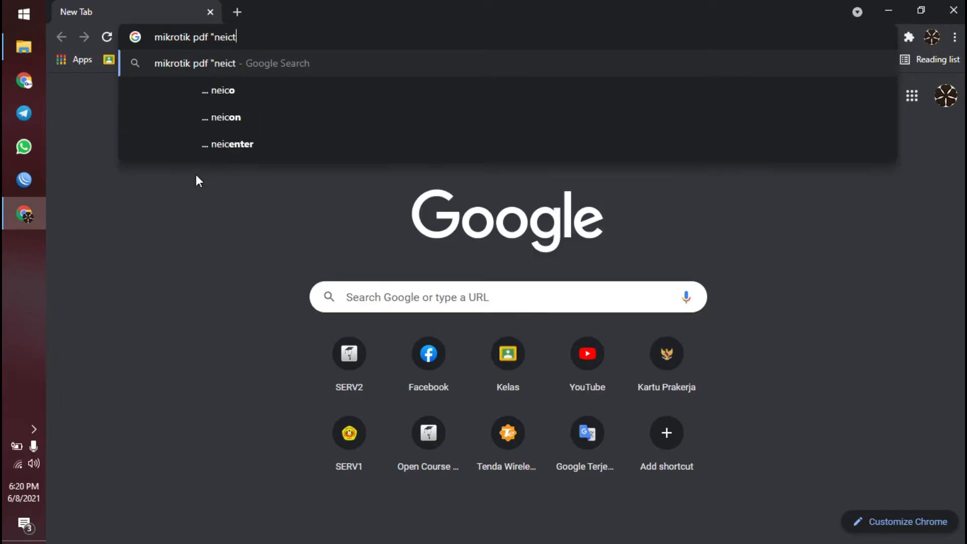
text(ytekno")
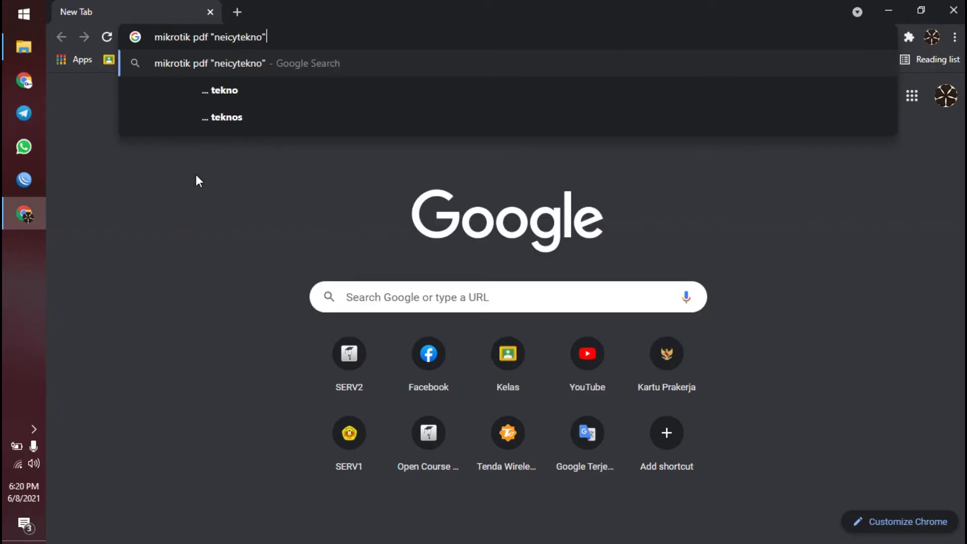
key(Return)
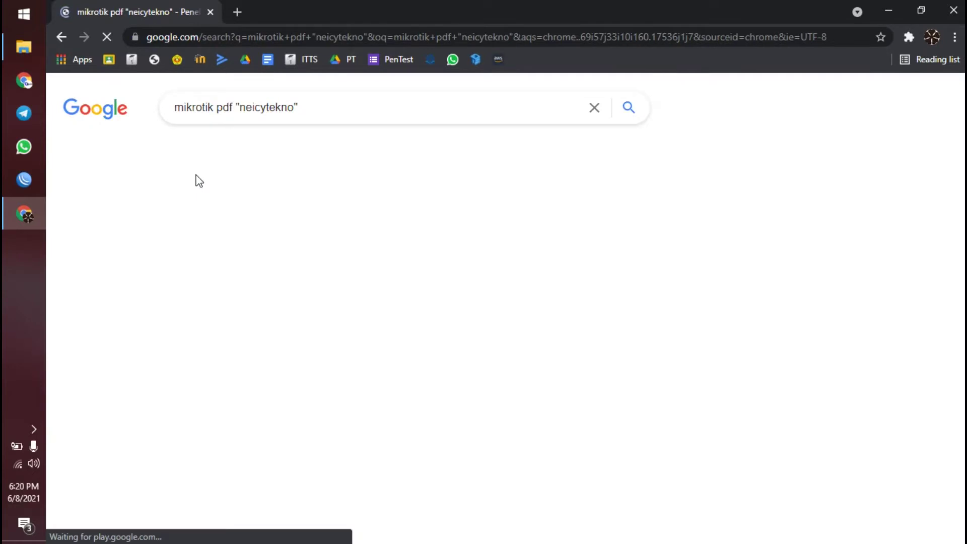
right_click(441, 267)
- Open the Neicy Tekno Winbox article in a new tab and scroll down to its Disini link
click(442, 271)
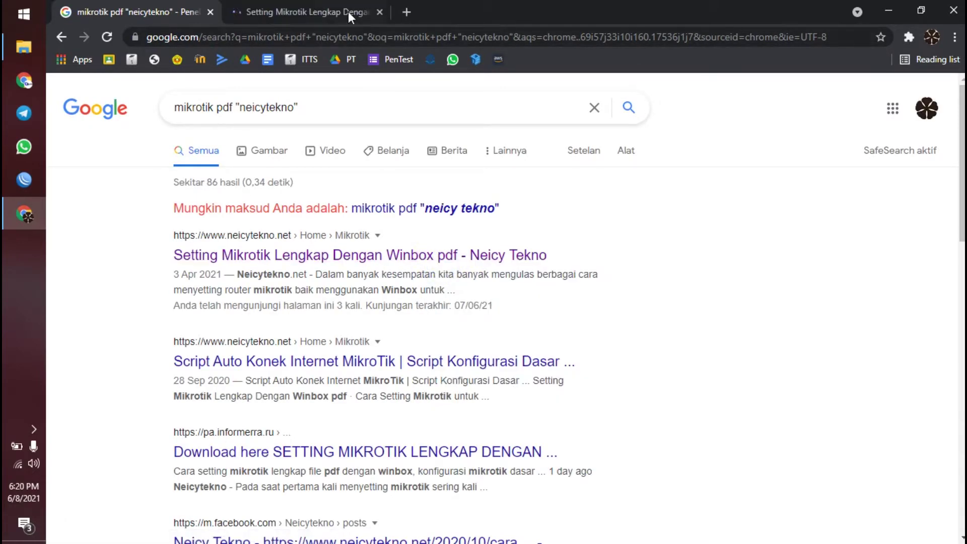
click(349, 11)
scroll(334, 332, down, 10)
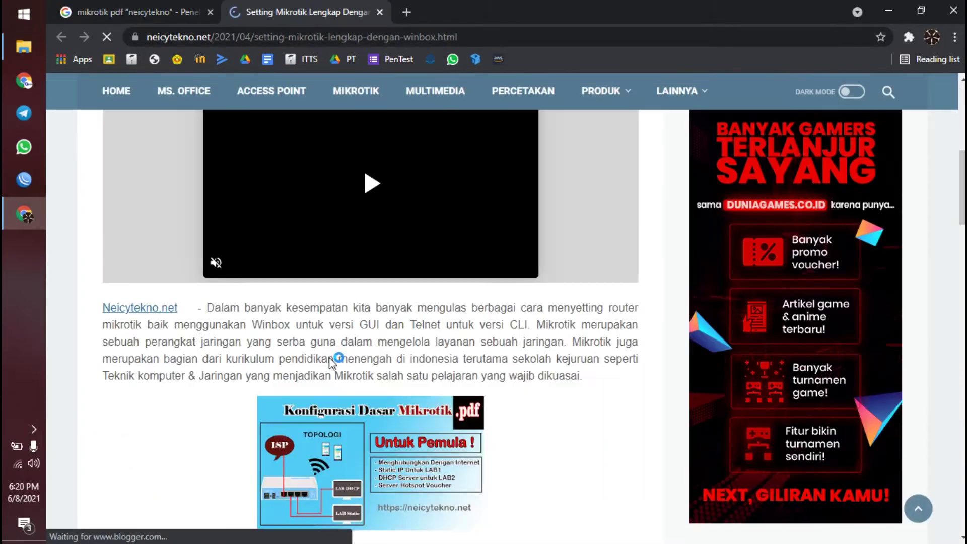
scroll(348, 342, down, 10)
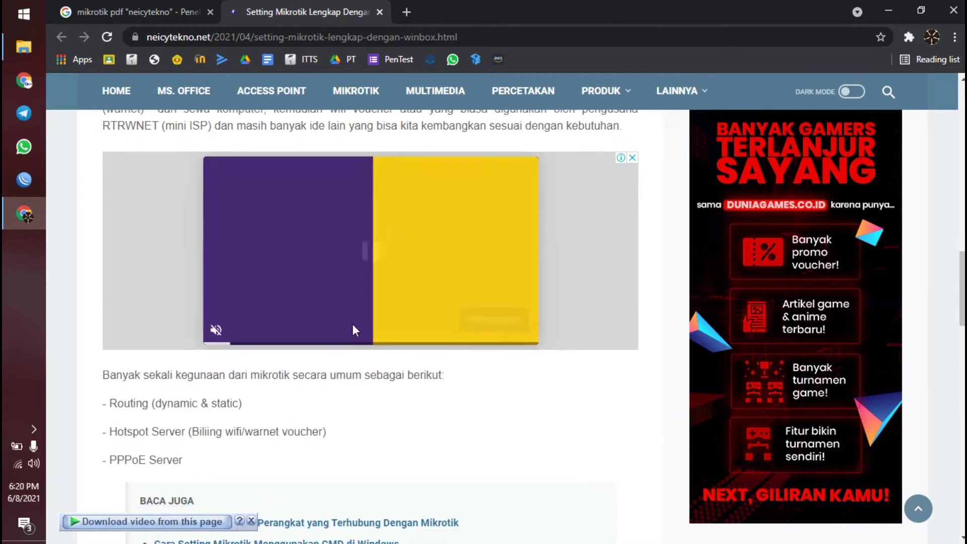
scroll(345, 379, down, 4)
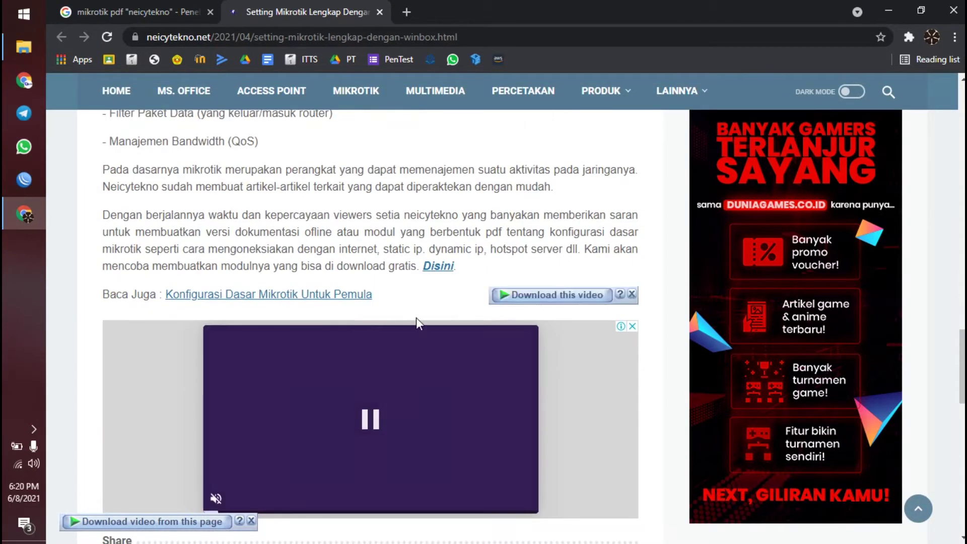
- Open the Disini link's MODUL KONFIGURASI DASAR MIKROTIK NEICYTEKNO.pdf in a new tab and view it
right_click(437, 267)
click(474, 278)
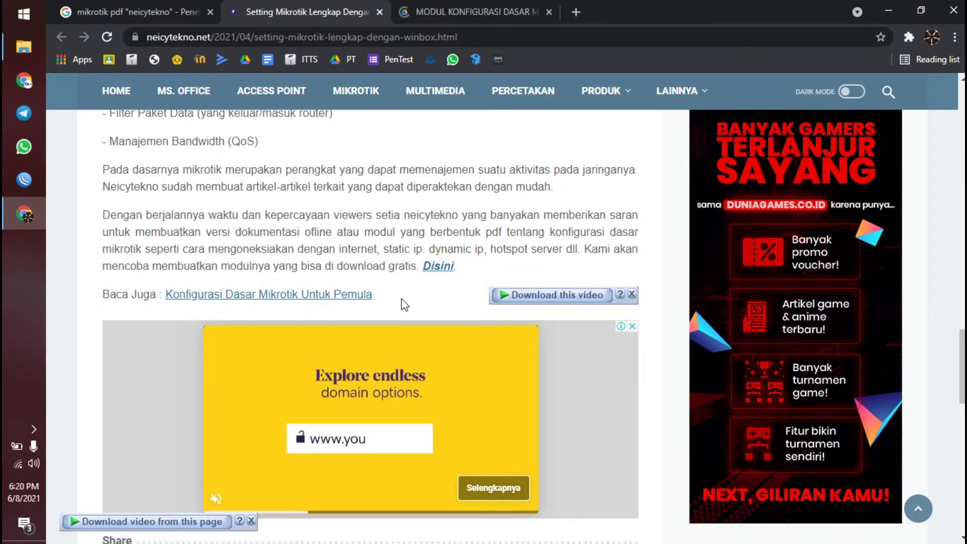
click(429, 10)
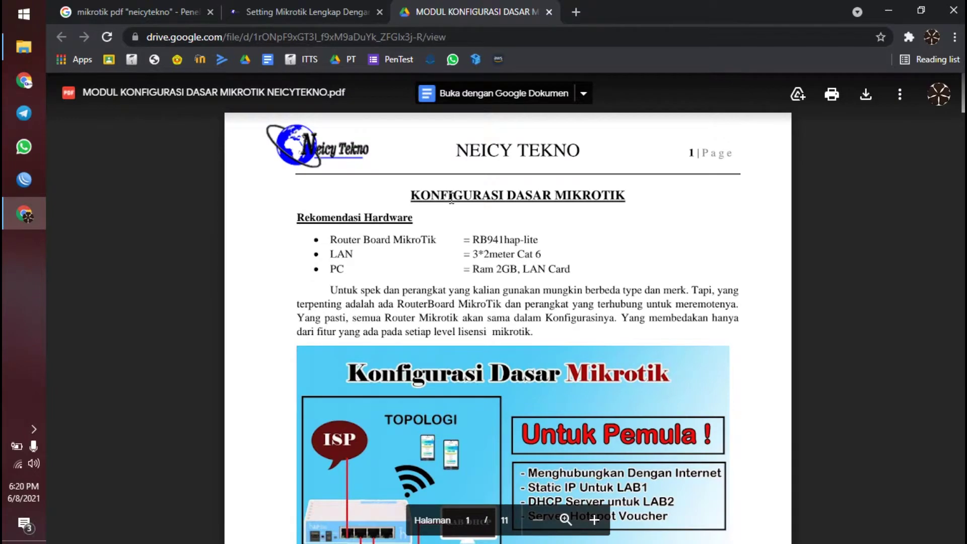
- Open the Winbox article's Baca Juga link 'Konfigurasi Dasar MikroTik Untuk Pemula' in a new tab
click(303, 7)
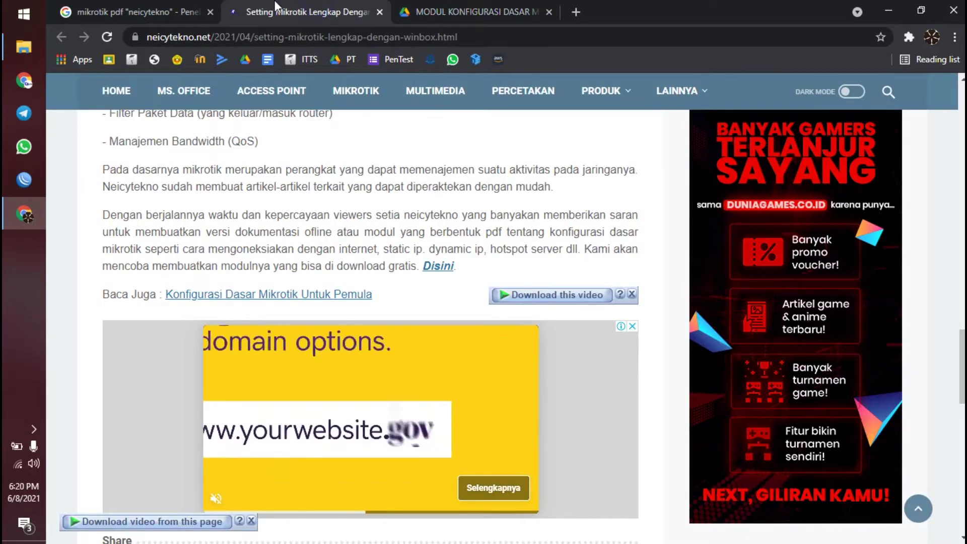
click(453, 8)
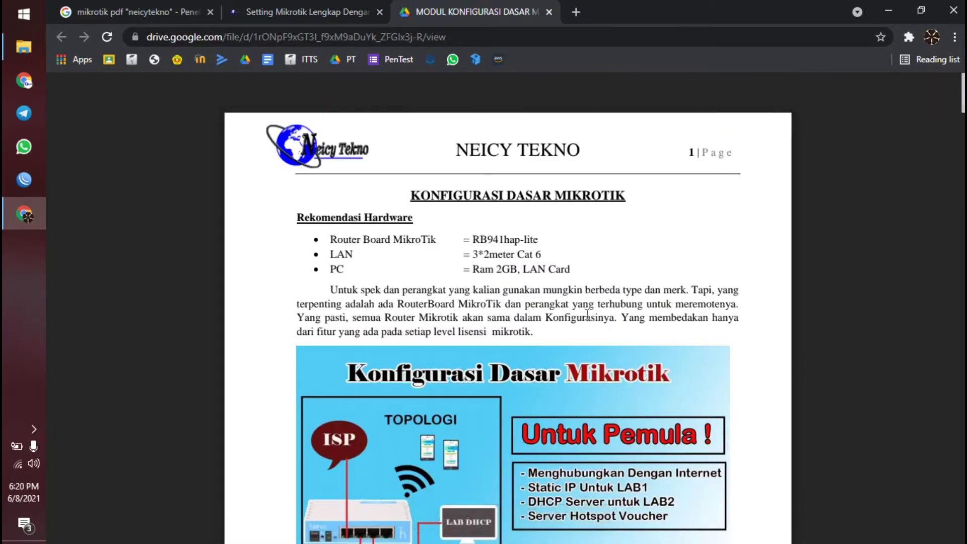
click(247, 10)
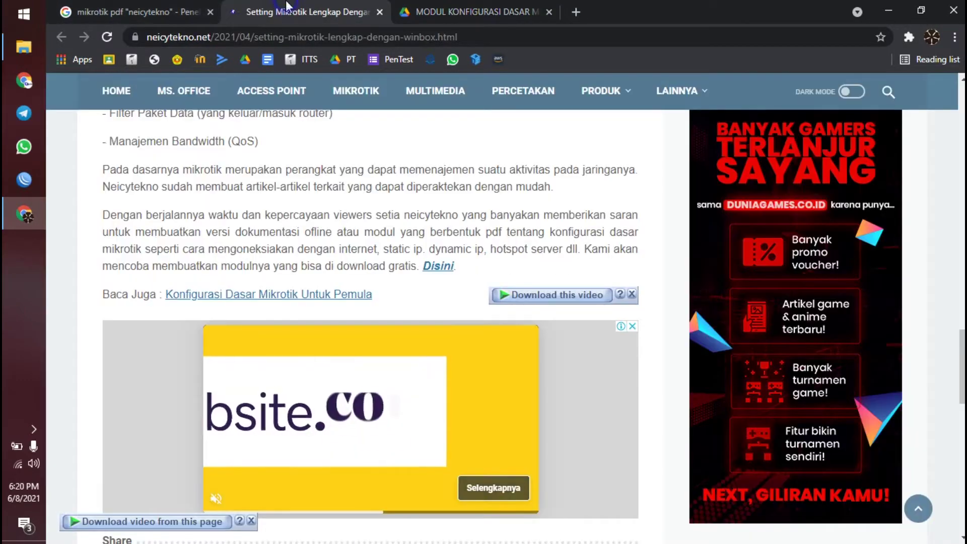
scroll(330, 241, down, 5)
scroll(302, 360, up, 7)
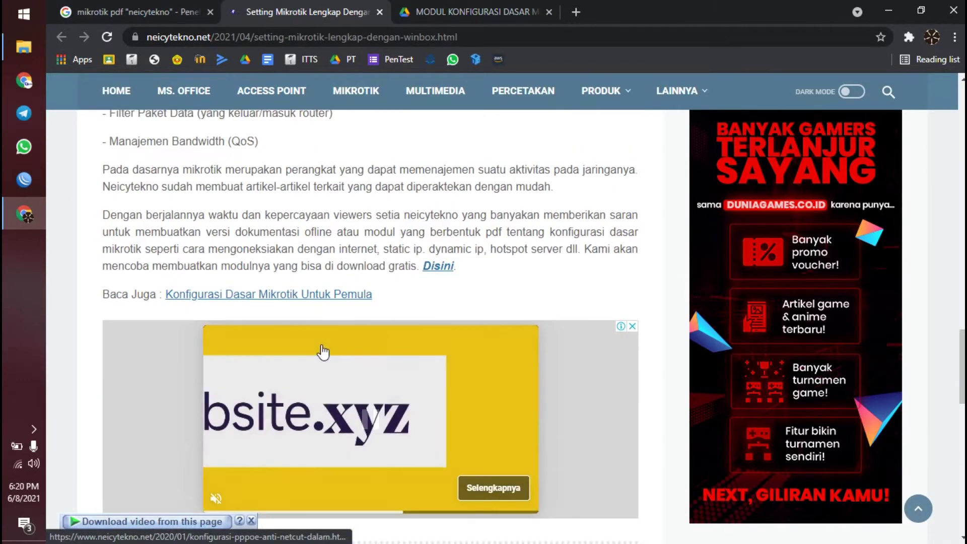
click(338, 296)
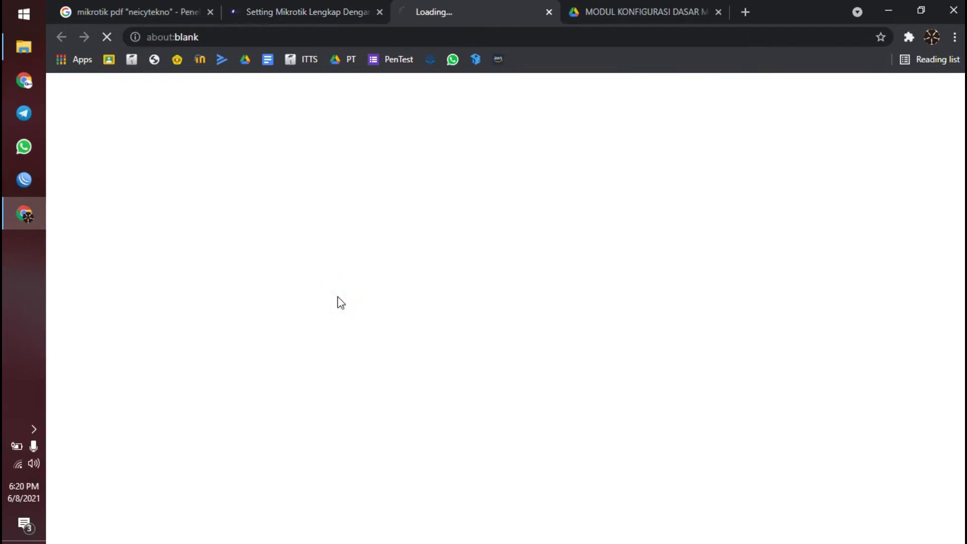
click(259, 6)
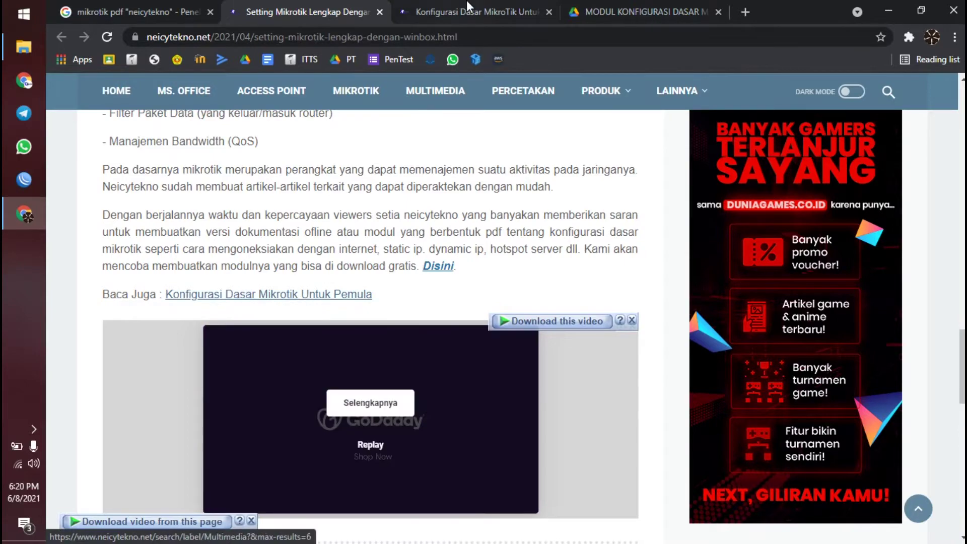
click(467, 7)
- Scroll that article down to its reset section, then go back to the MODUL PDF
scroll(315, 351, down, 15)
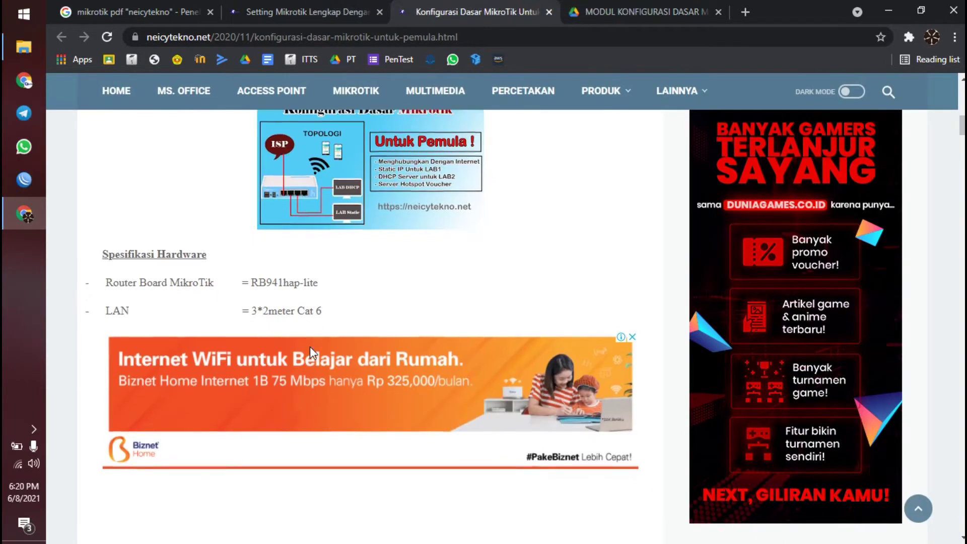
scroll(315, 337, down, 5)
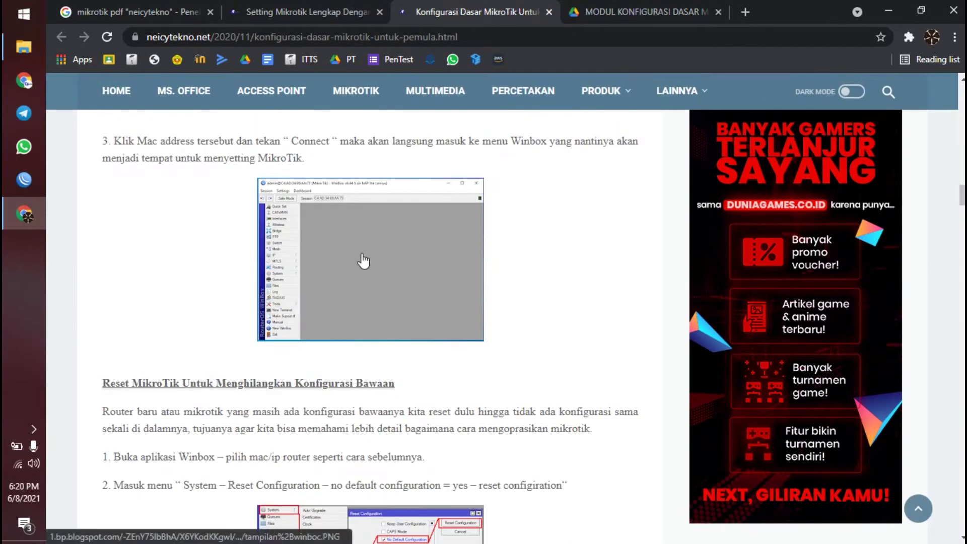
click(622, 10)
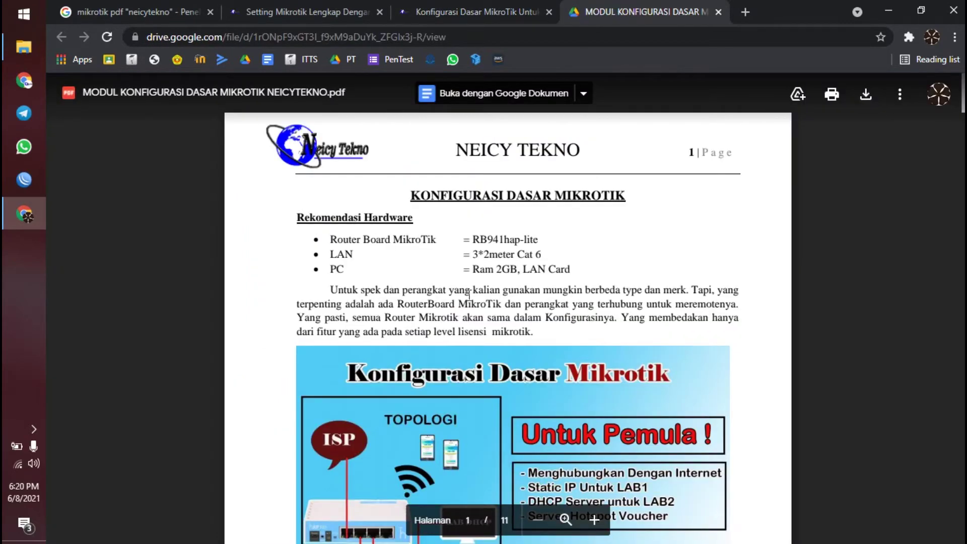
- Scroll to the Rekomendasi Hardware list and highlight the RB941hap-lite router board model
scroll(441, 305, down, 5)
scroll(440, 304, up, 5)
scroll(440, 310, down, 2)
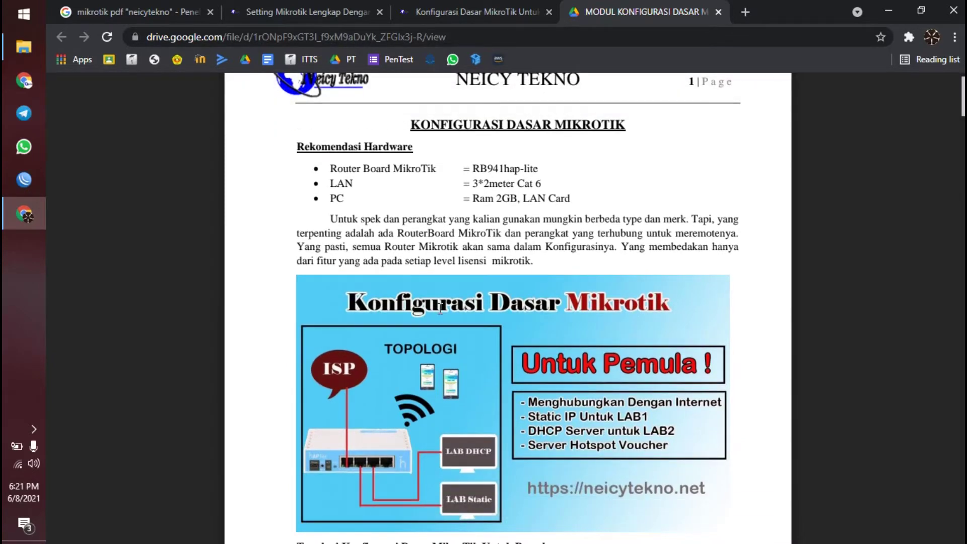
scroll(441, 308, up, 1)
scroll(553, 287, down, 1)
drag(331, 170, 433, 172)
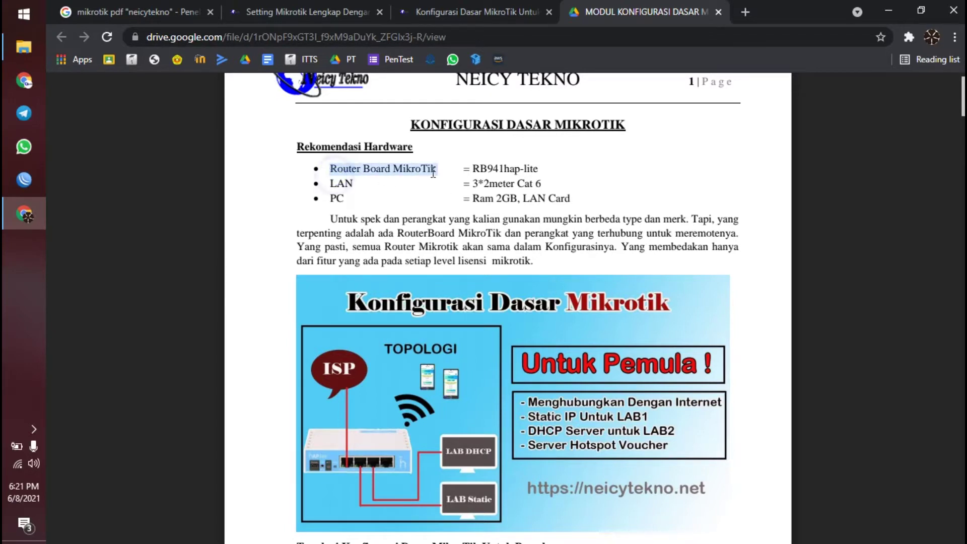
click(515, 174)
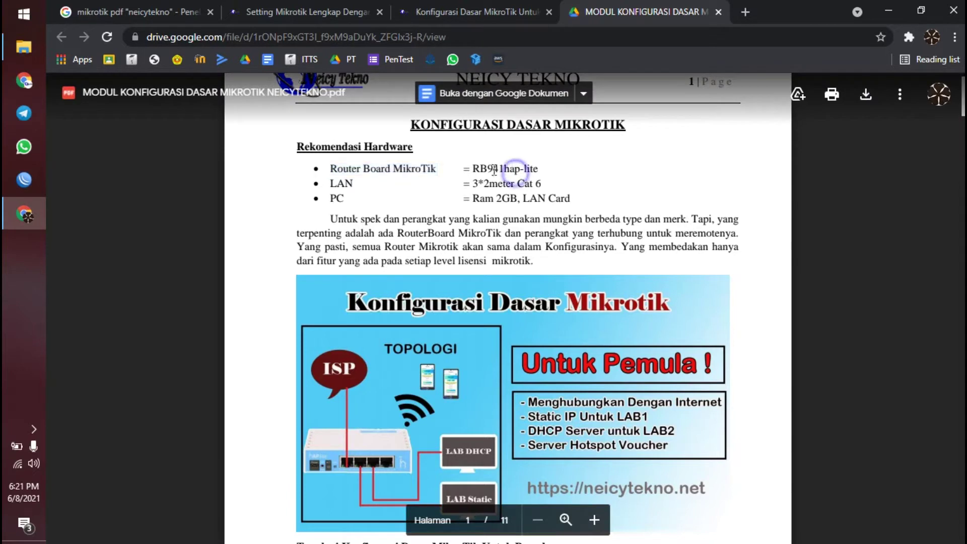
double_click(474, 172)
click(529, 172)
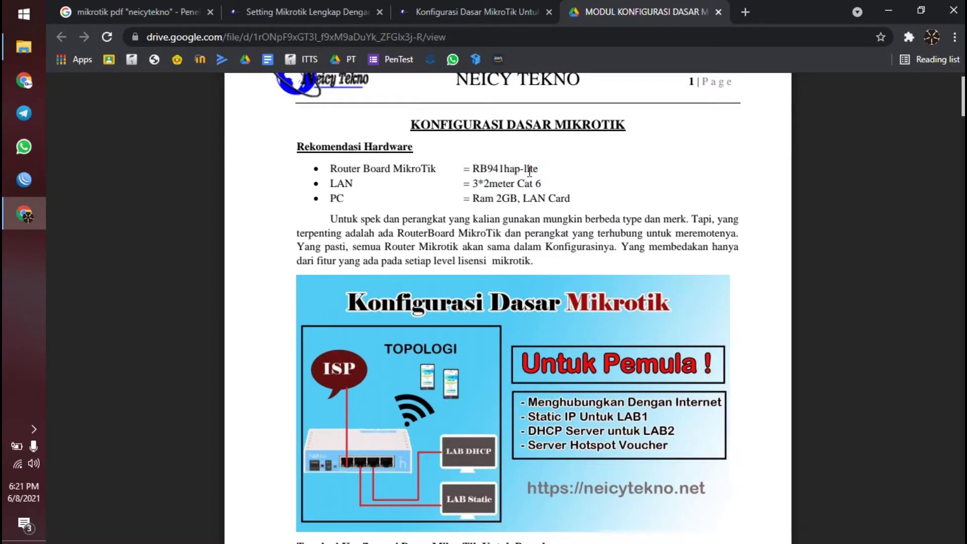
- Highlight the Cat 6 LAN cable and 2GB PC requirement lines, clearing each selection
click(323, 190)
drag(472, 184, 510, 188)
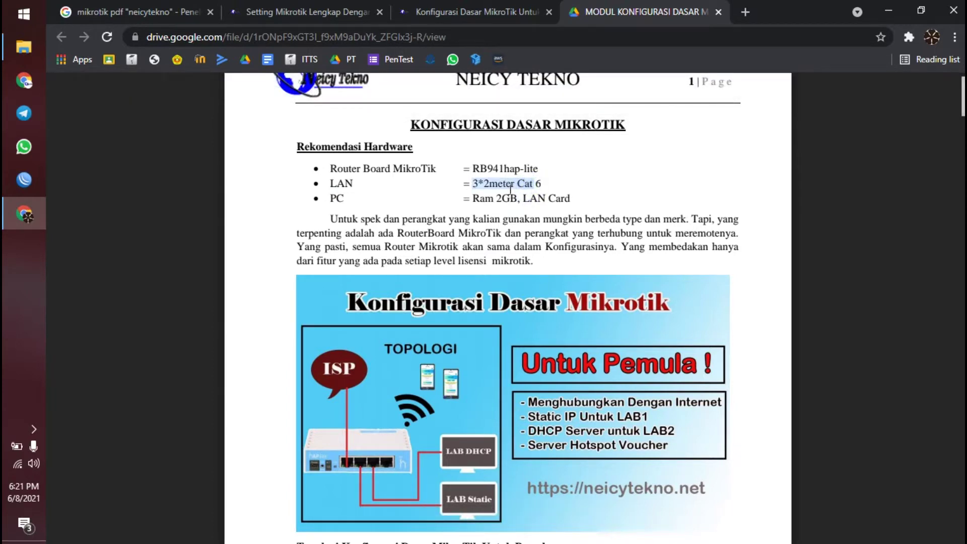
click(541, 185)
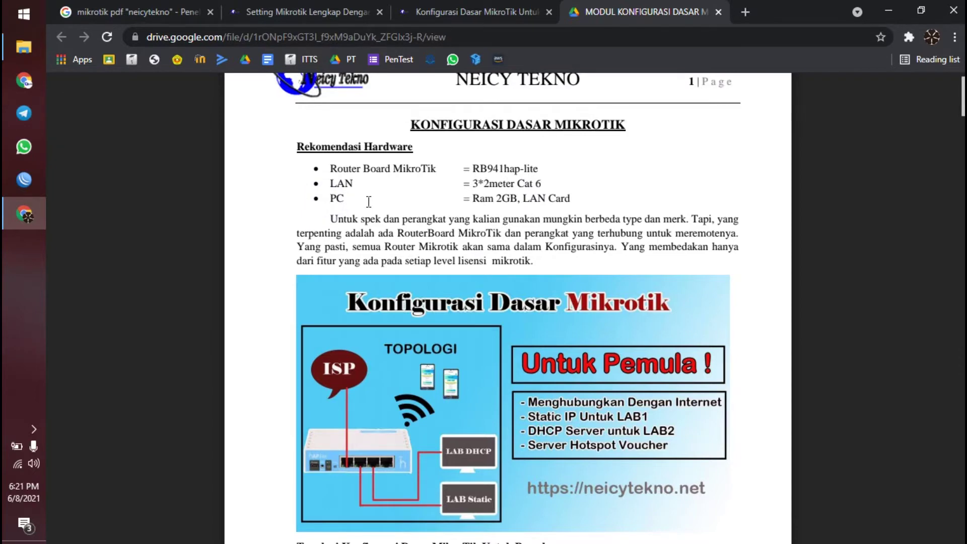
scroll(503, 221, down, 1)
scroll(504, 220, up, 2)
scroll(467, 268, down, 1)
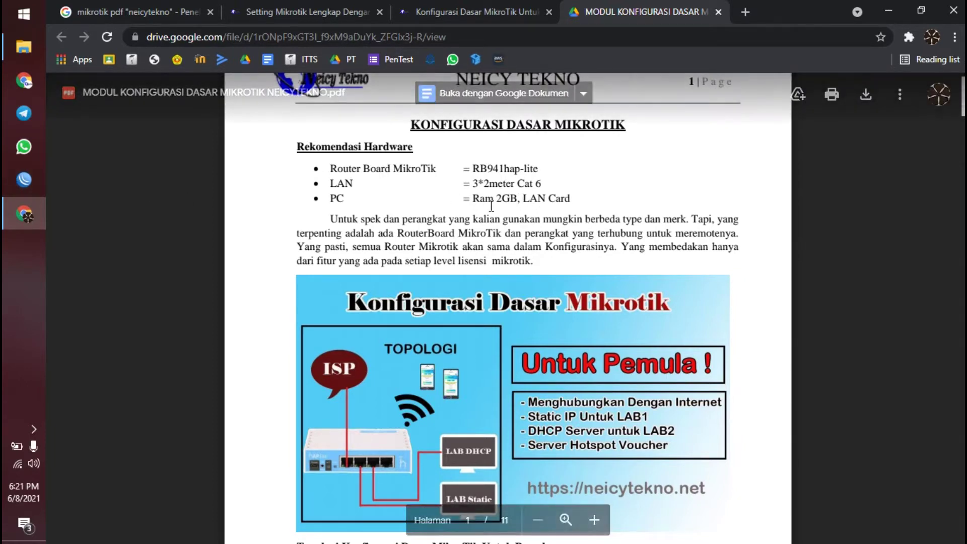
drag(520, 202, 561, 198)
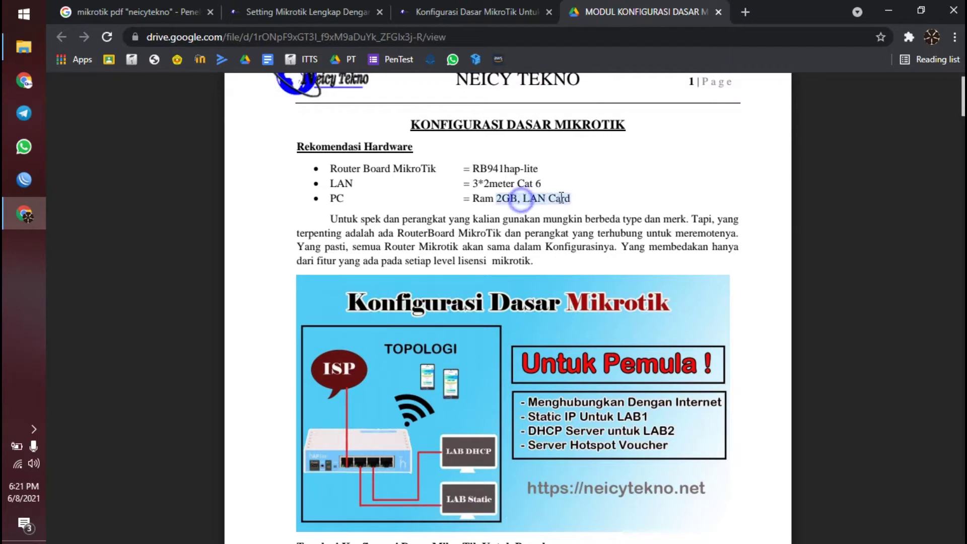
click(568, 200)
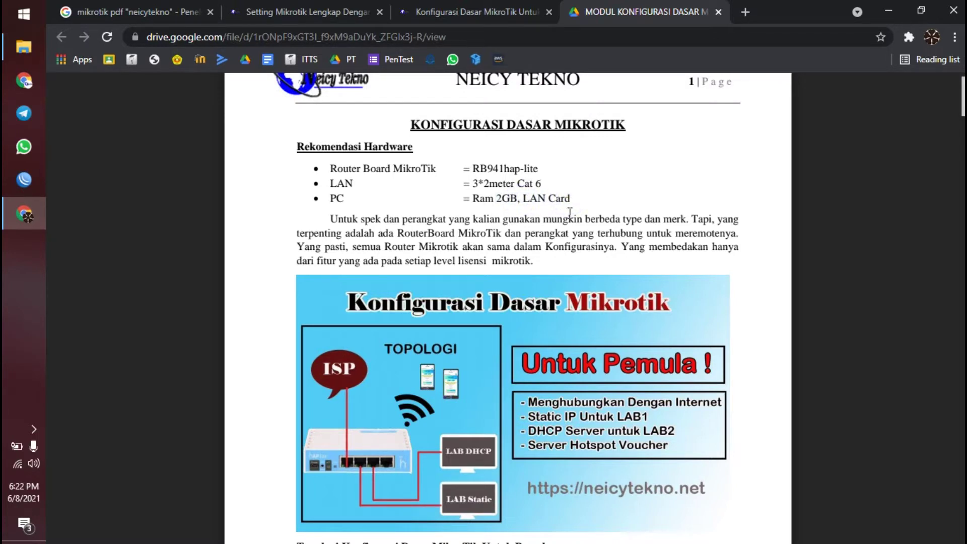
scroll(569, 212, down, 3)
- Scroll past the topology image to the full Ether1–Ether4 and wlan address table
scroll(574, 227, down, 2)
scroll(572, 236, up, 2)
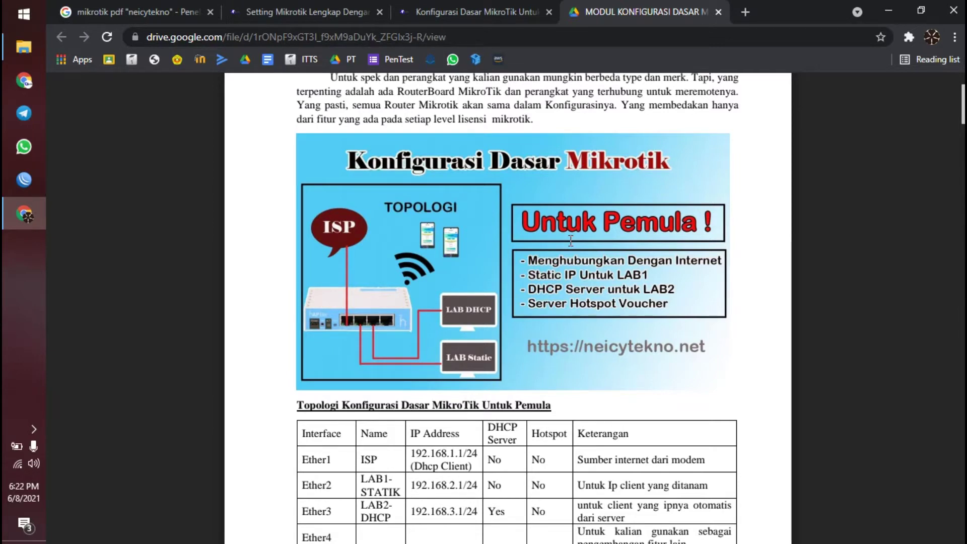
scroll(571, 241, down, 1)
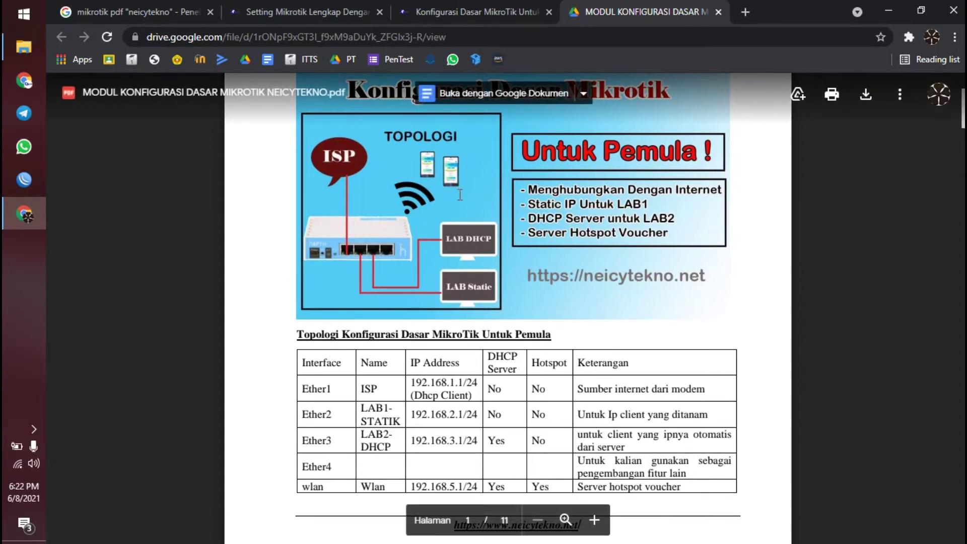
scroll(459, 195, up, 1)
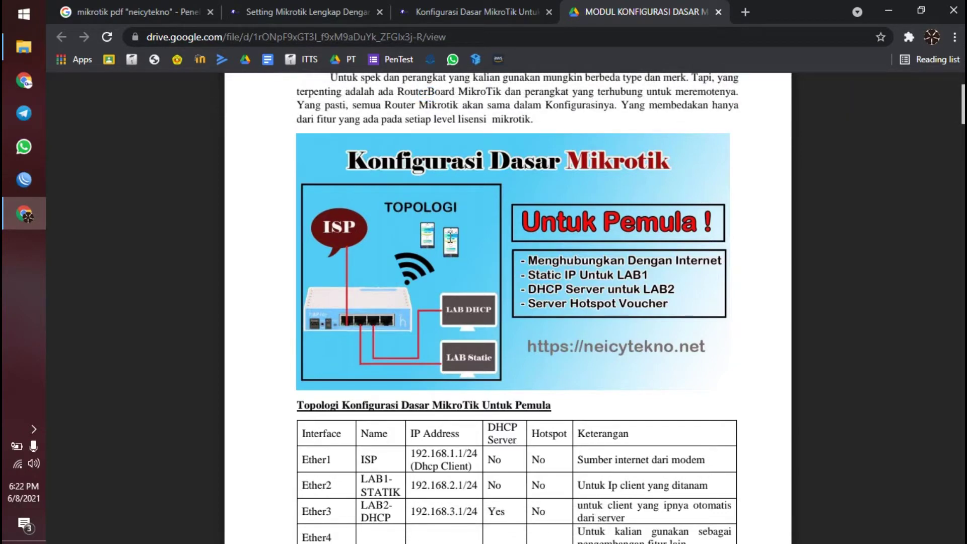
scroll(450, 242, up, 2)
scroll(480, 207, down, 2)
scroll(423, 289, up, 1)
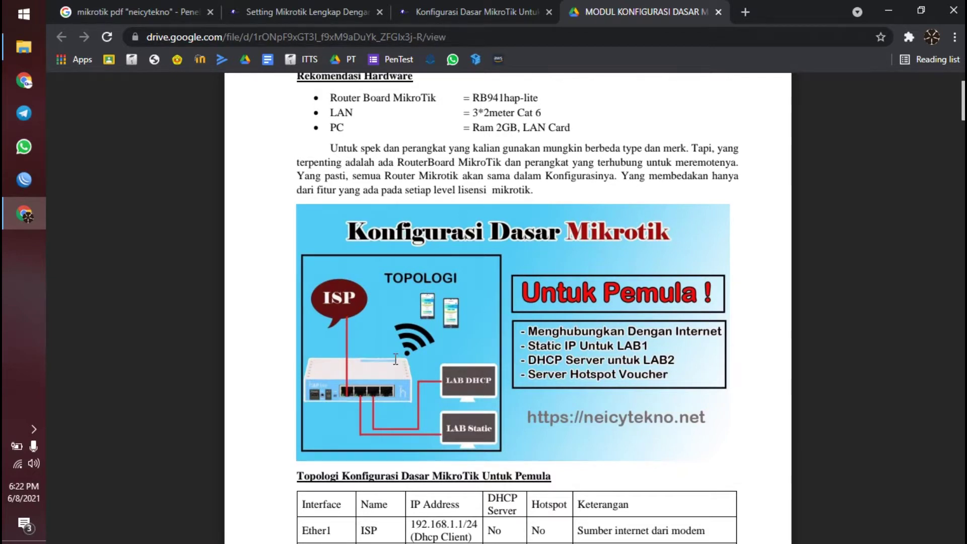
scroll(395, 359, down, 1)
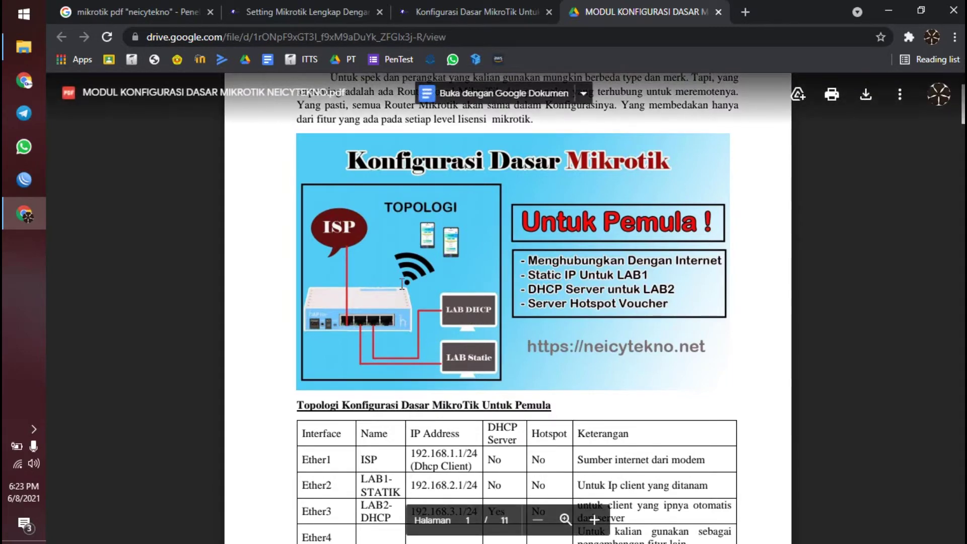
scroll(402, 284, down, 3)
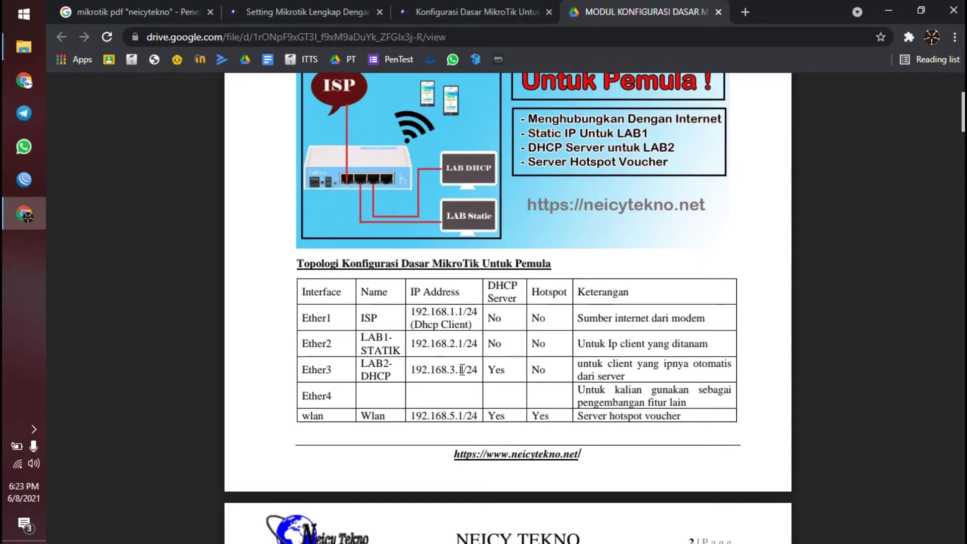
scroll(444, 413, down, 1)
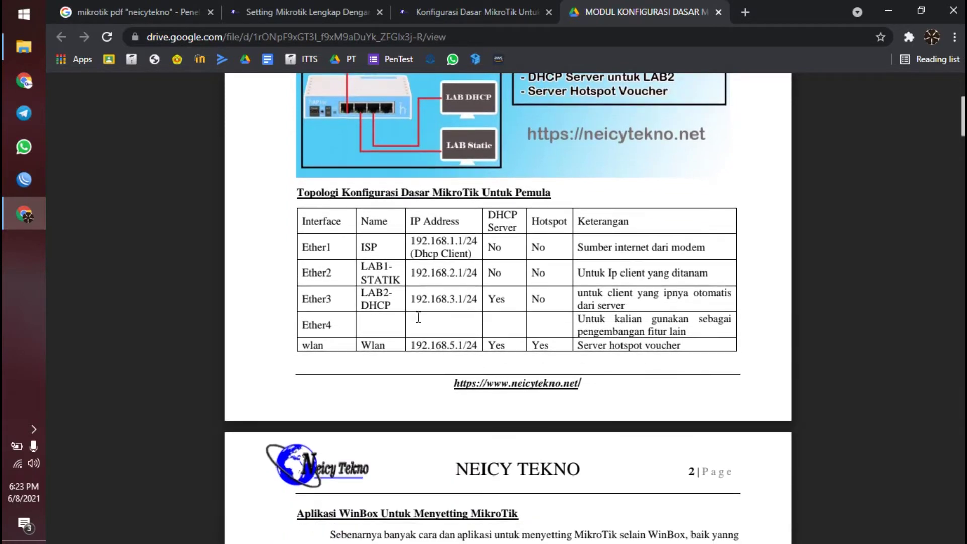
click(333, 242)
triple_click(412, 248)
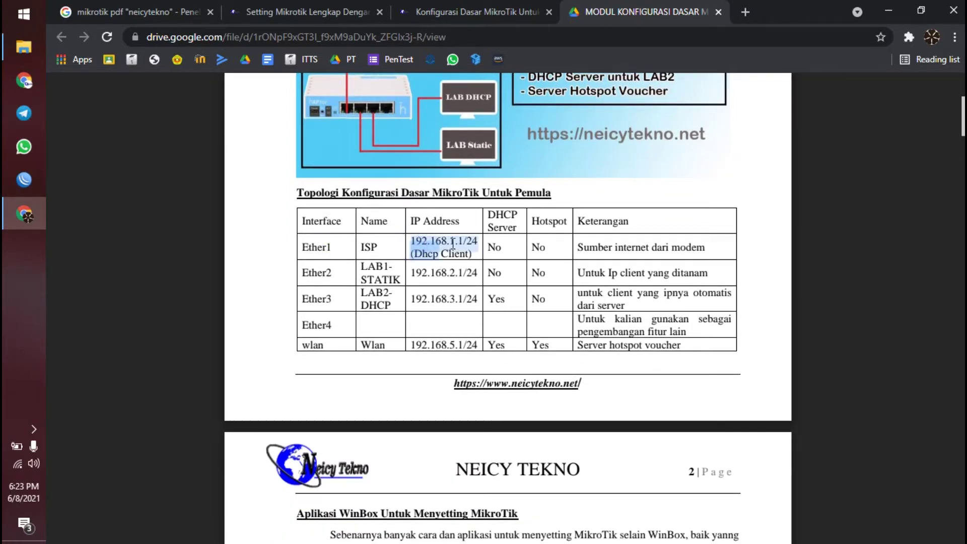
click(442, 278)
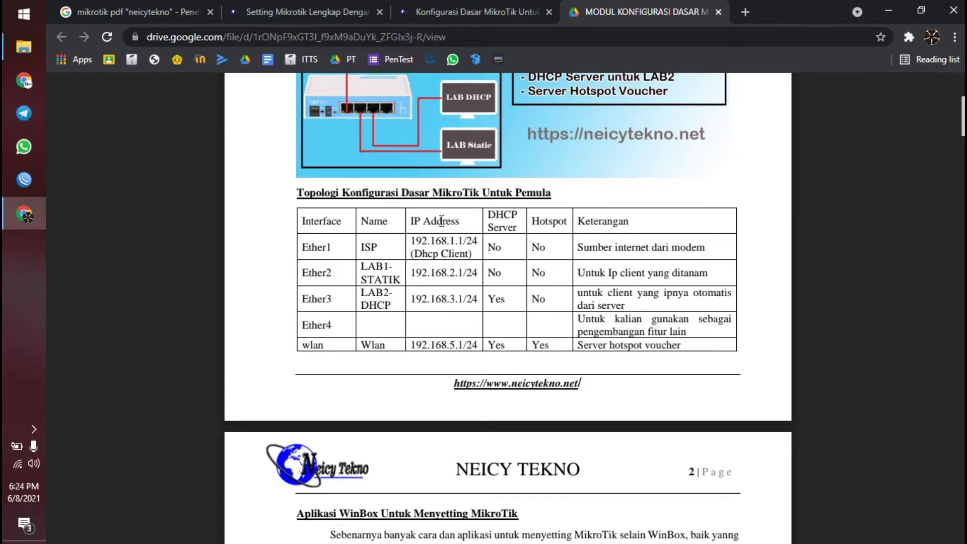
double_click(440, 275)
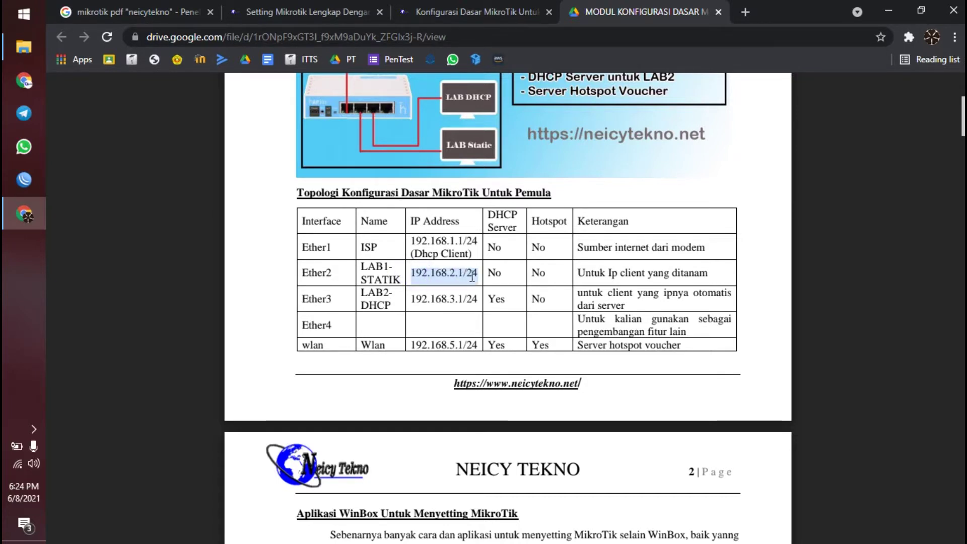
double_click(503, 275)
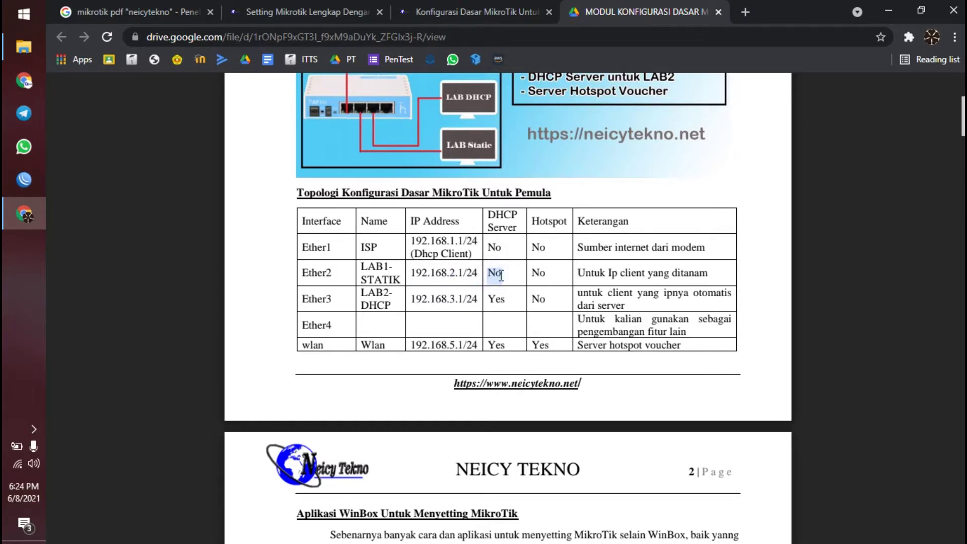
click(526, 272)
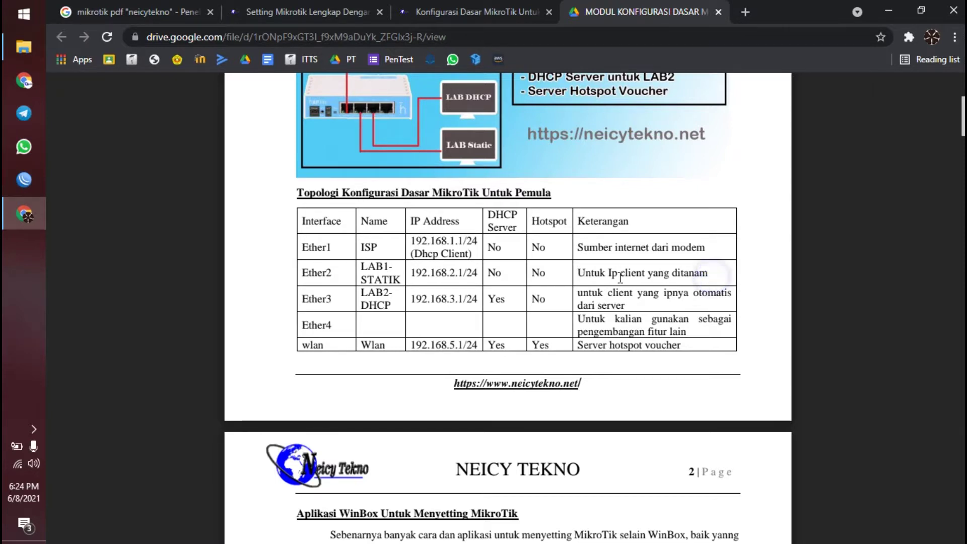
double_click(475, 278)
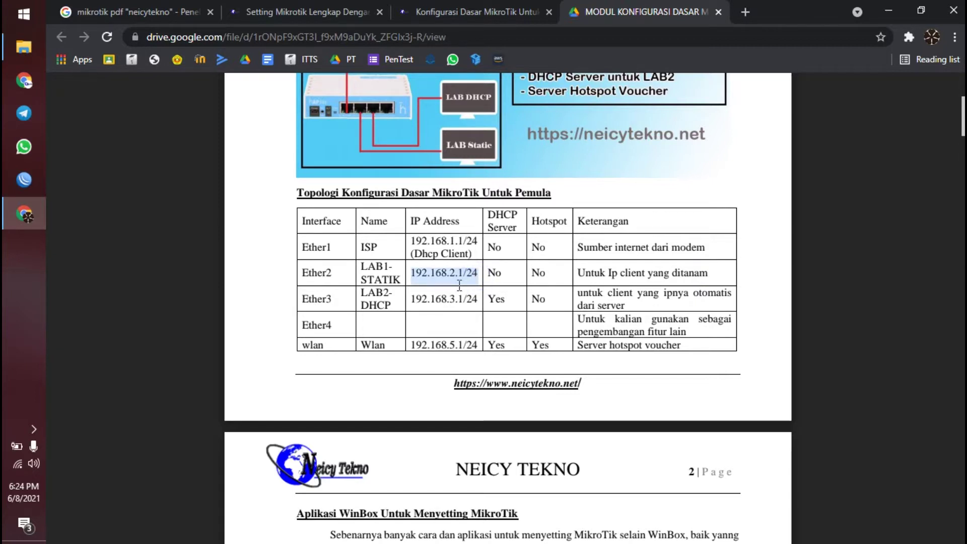
scroll(453, 277, down, 2)
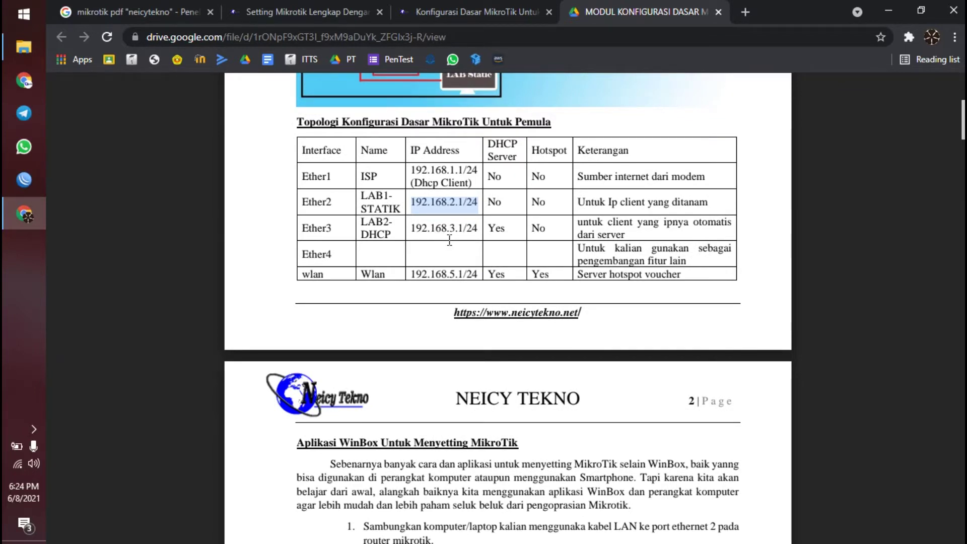
drag(412, 233, 472, 234)
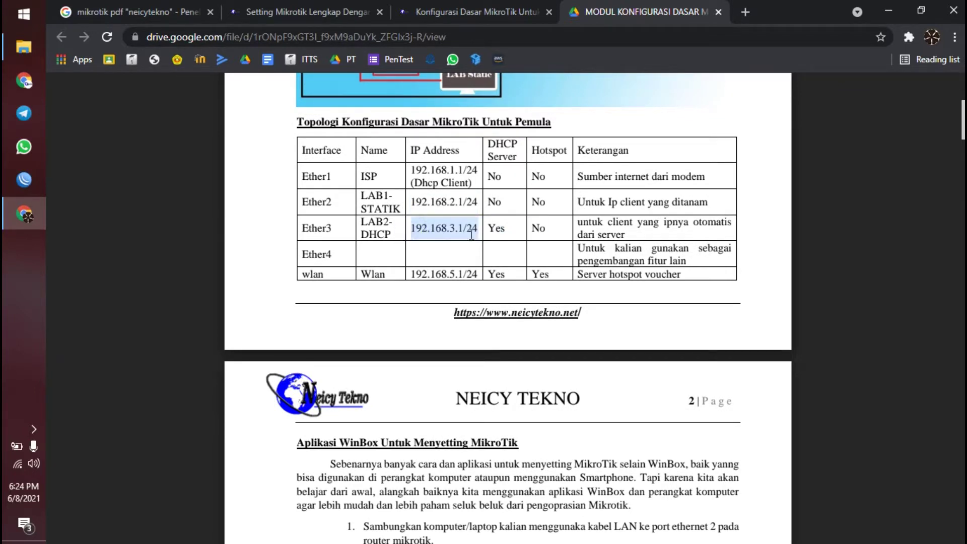
click(472, 234)
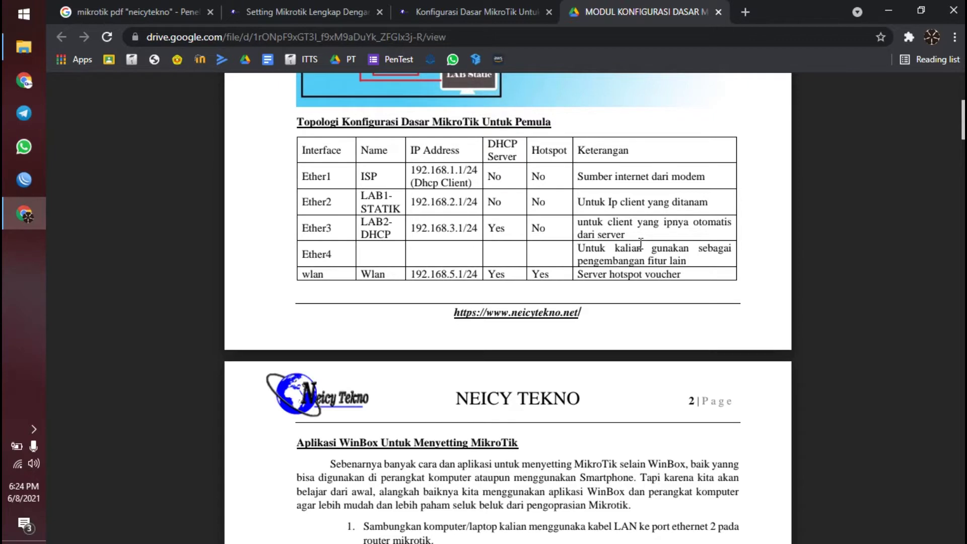
drag(578, 204, 683, 204)
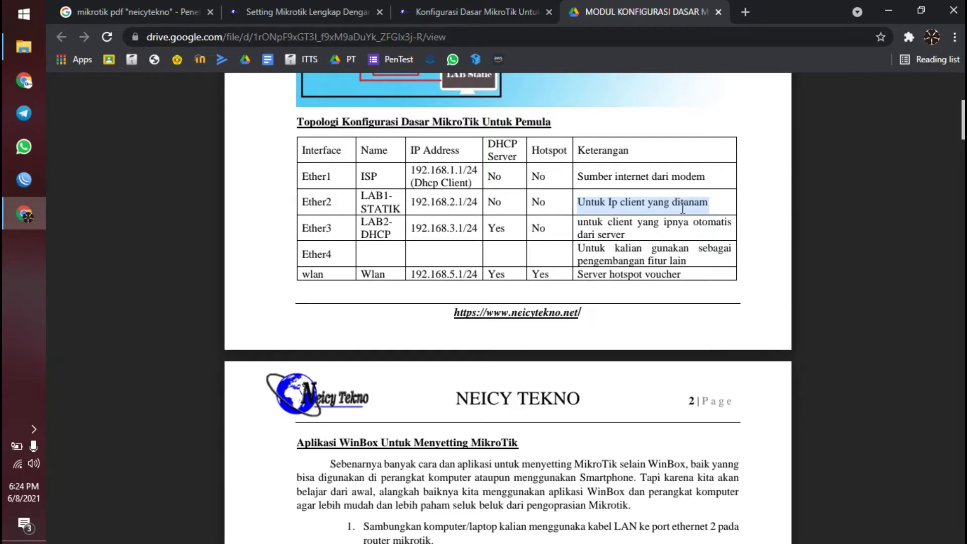
scroll(685, 204, down, 3)
- Highlight the Reset MikroTik heading, then scroll on to page 5's IP address assignments
scroll(598, 232, down, 4)
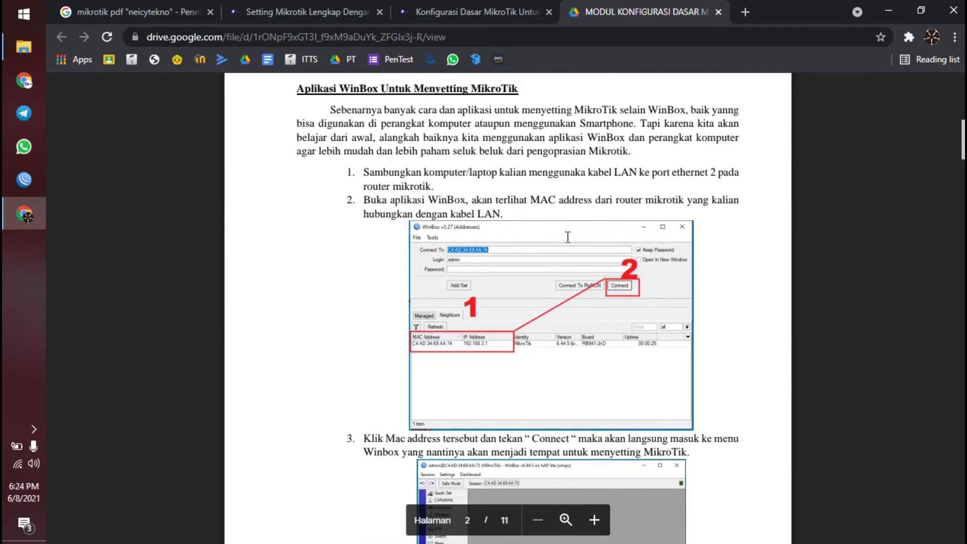
scroll(553, 241, up, 3)
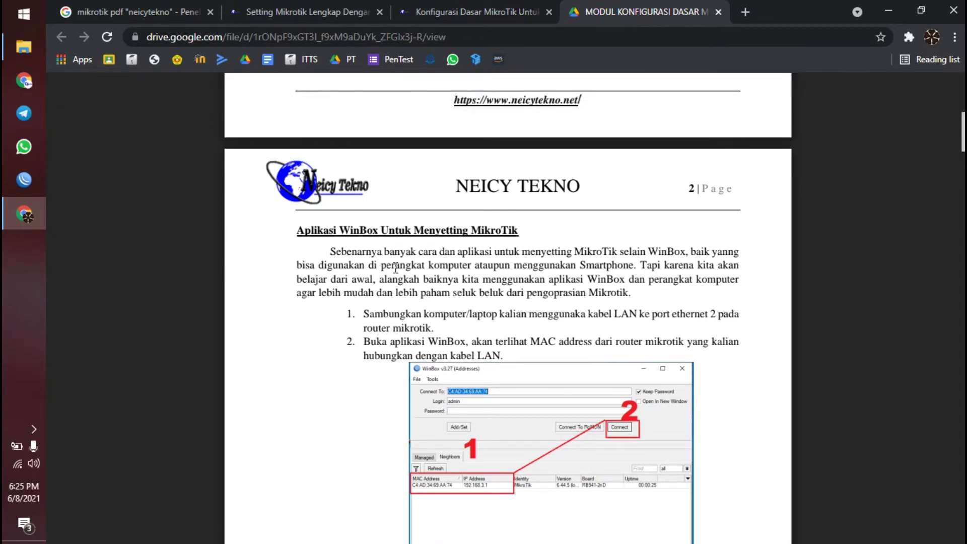
click(394, 240)
scroll(435, 241, down, 15)
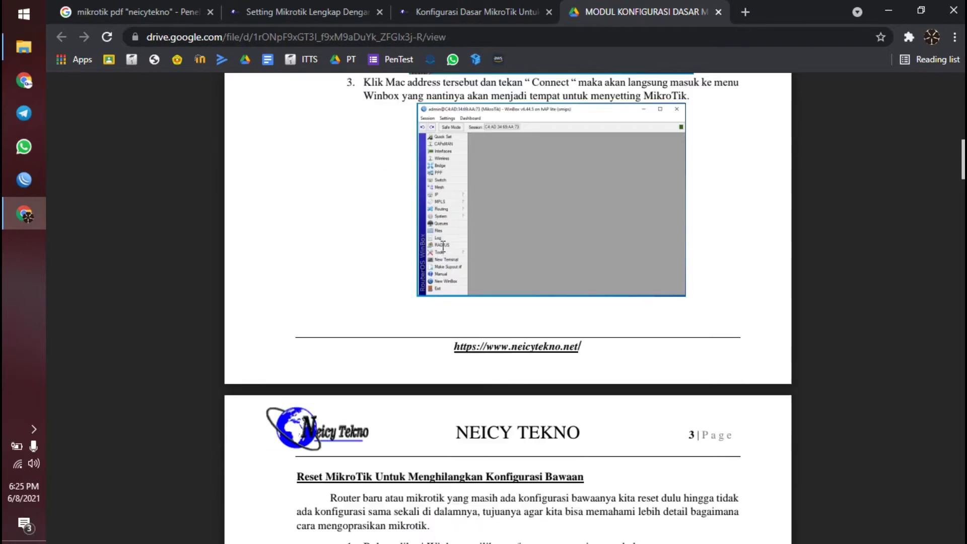
drag(298, 125, 438, 128)
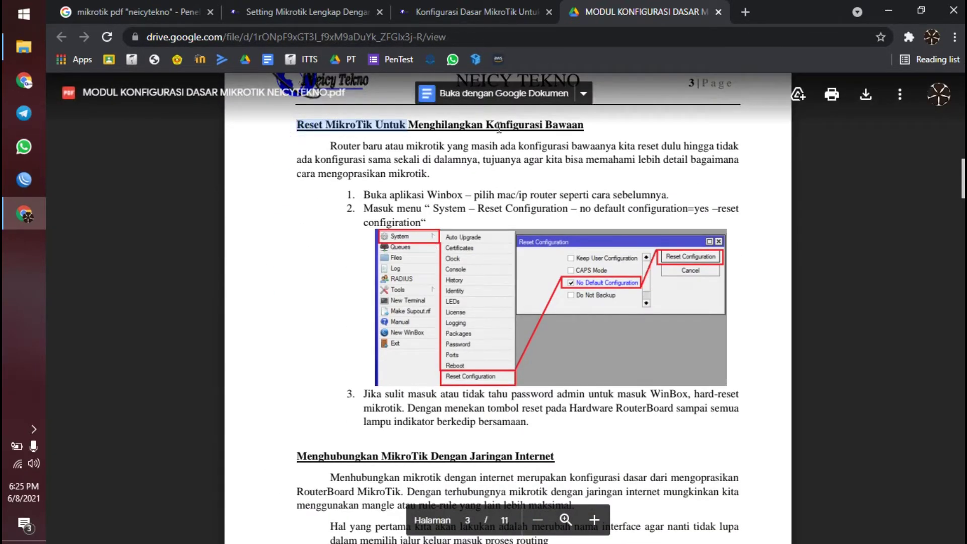
scroll(559, 166, down, 5)
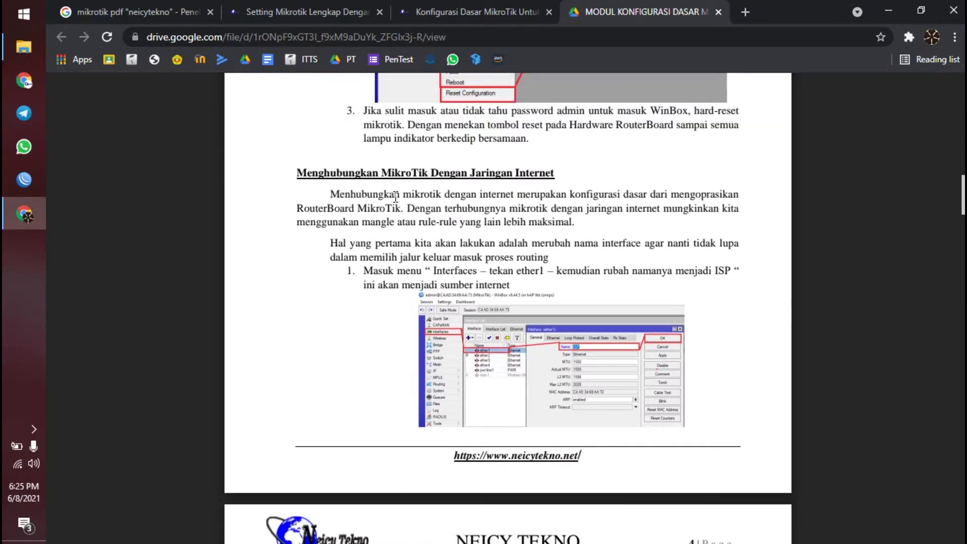
scroll(395, 196, down, 10)
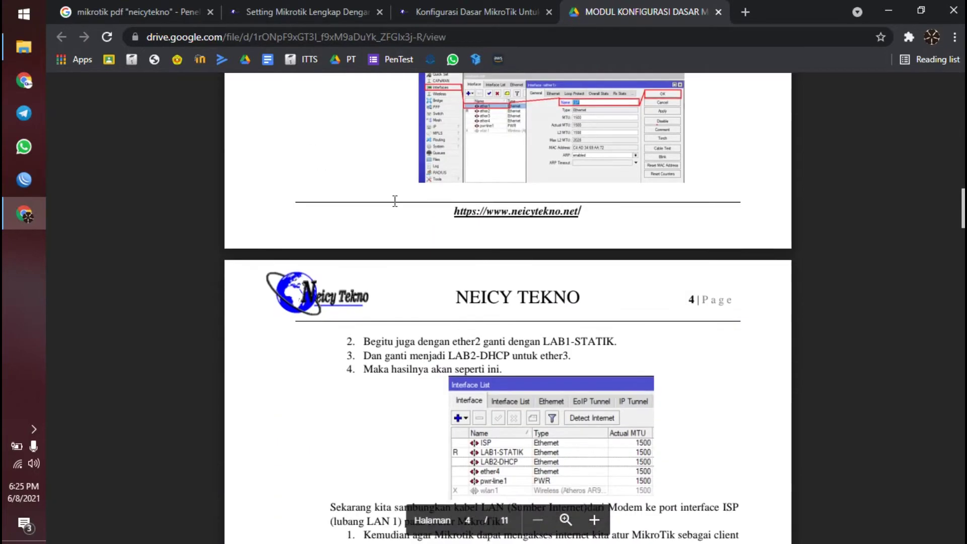
scroll(392, 210, down, 6)
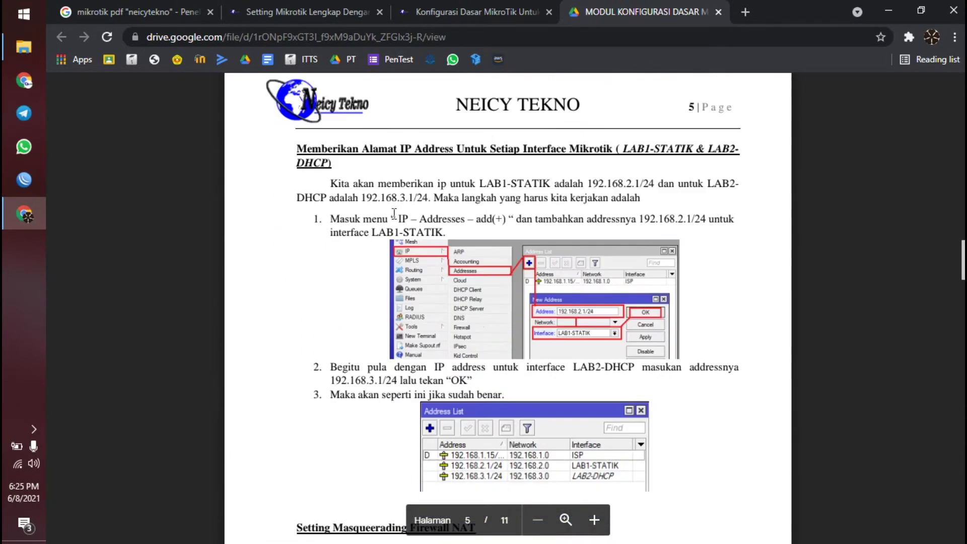
- Highlight 'Memberikan Alamat', LAB1-STATIK and LAB2 in the page 5 heading
drag(296, 197, 399, 198)
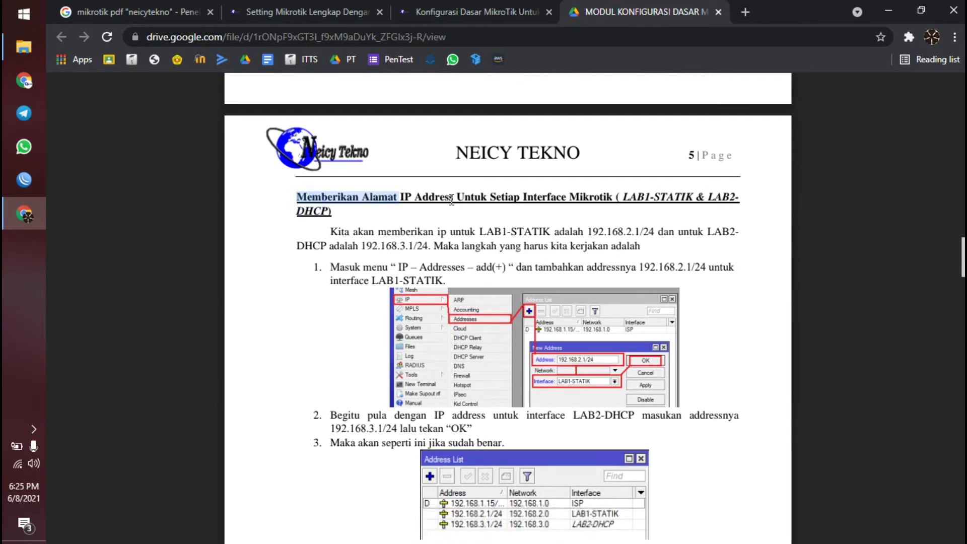
scroll(452, 200, down, 1)
scroll(493, 194, up, 1)
drag(623, 196, 693, 196)
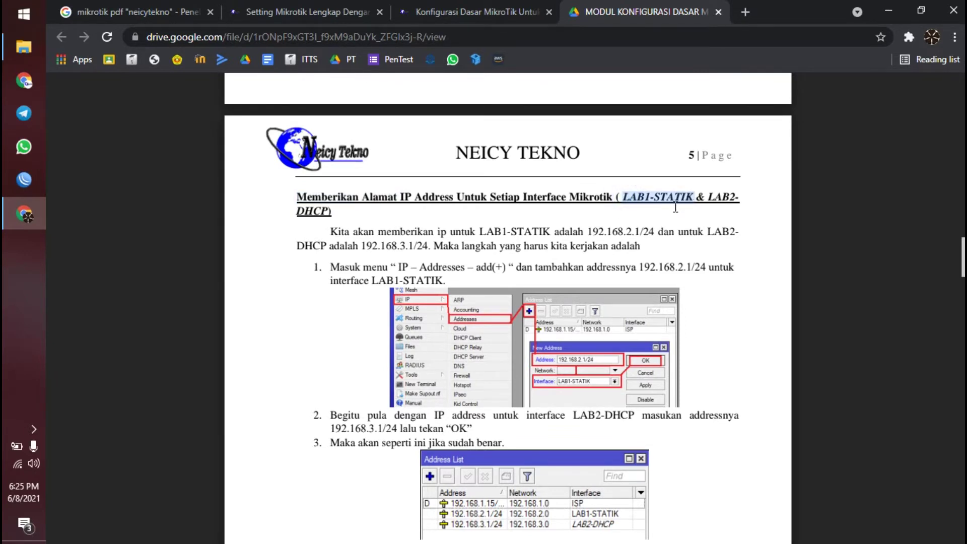
drag(708, 196, 747, 197)
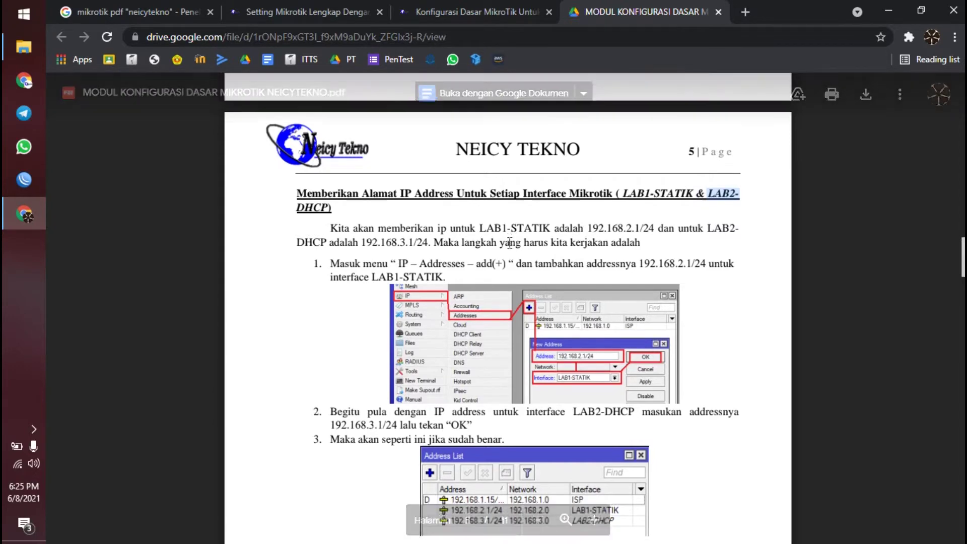
- Move to the Setting Masquerading Firewall NAT section and highlight the phrase 'menyamarkan ip'
scroll(510, 242, down, 10)
scroll(510, 243, up, 1)
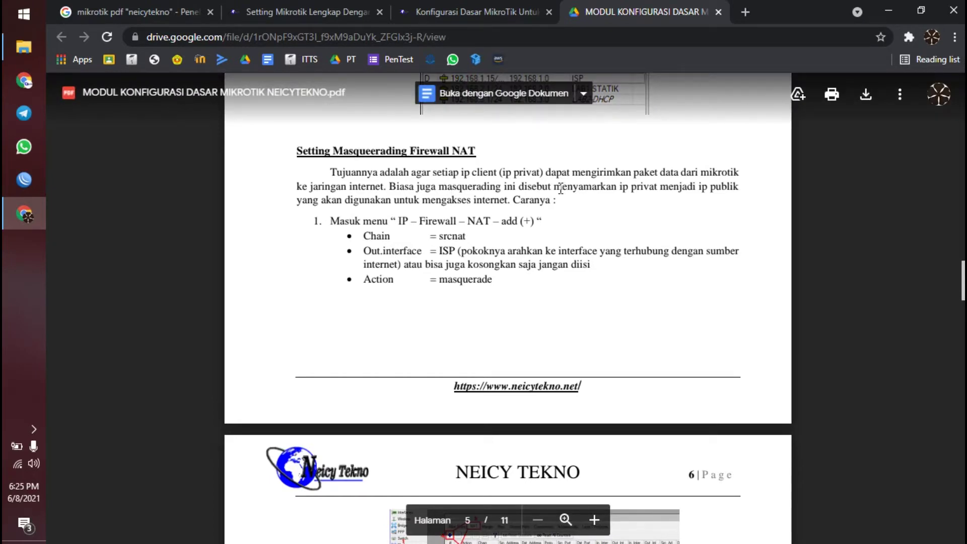
drag(554, 188, 630, 190)
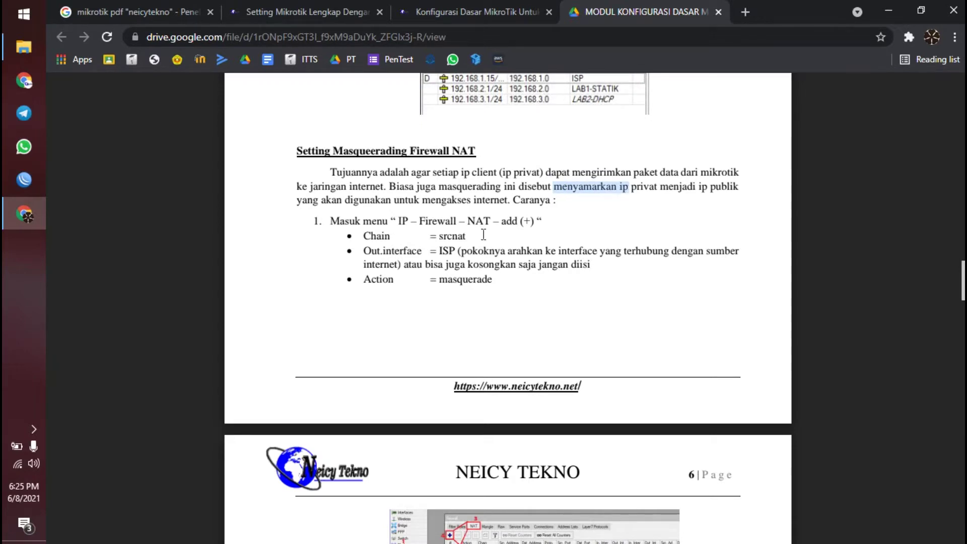
- Highlight page 7's Pemberian DHCP Server heading, then continue to page 8's wlan access point section
scroll(484, 235, down, 15)
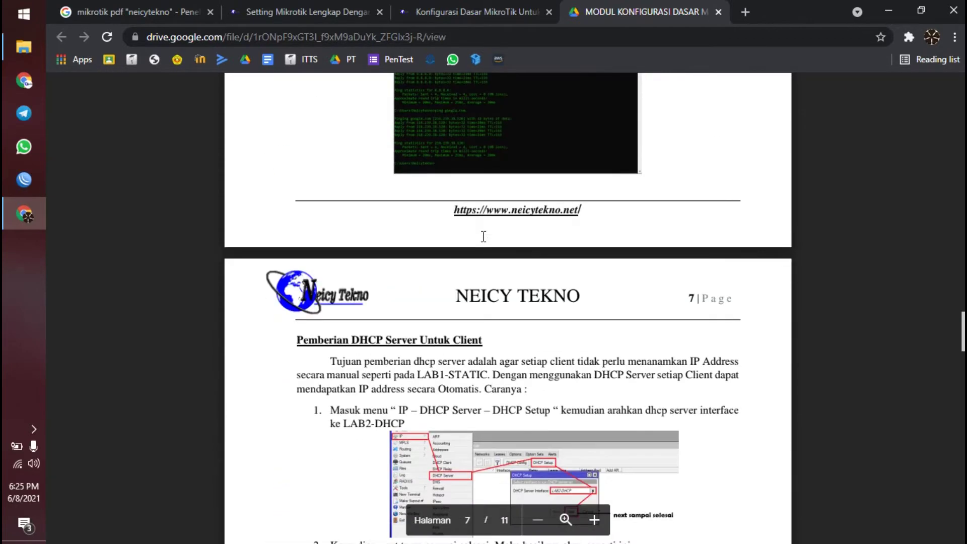
scroll(484, 236, down, 3)
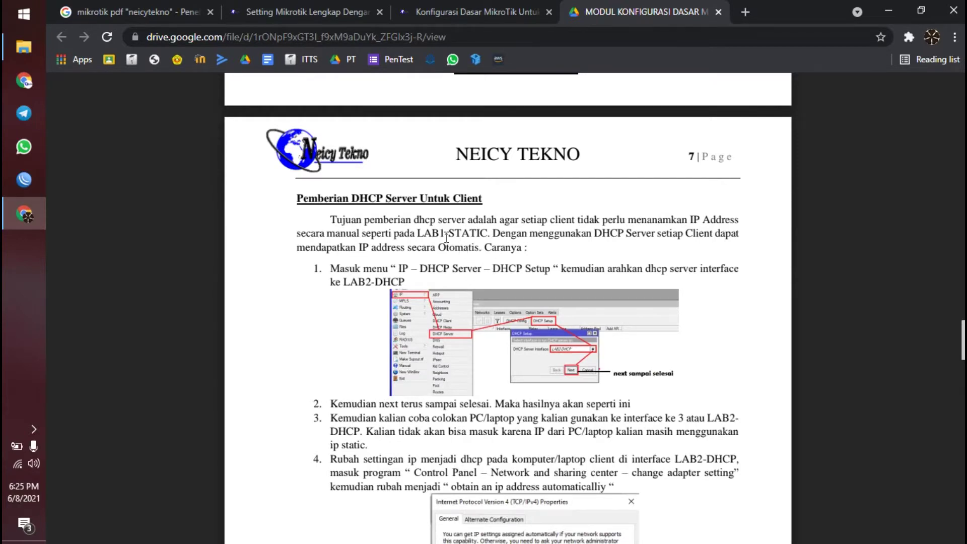
drag(309, 204, 416, 204)
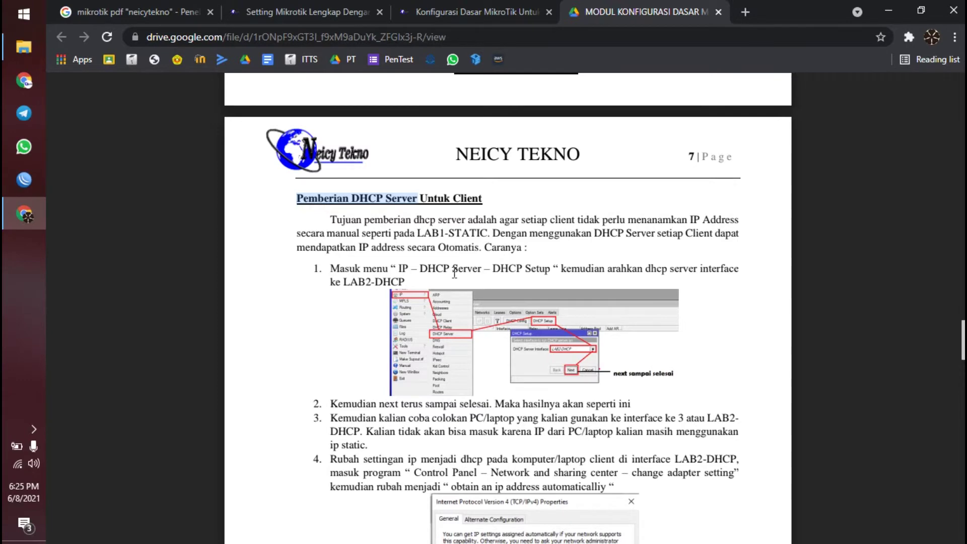
scroll(436, 278, down, 2)
scroll(436, 278, down, 1)
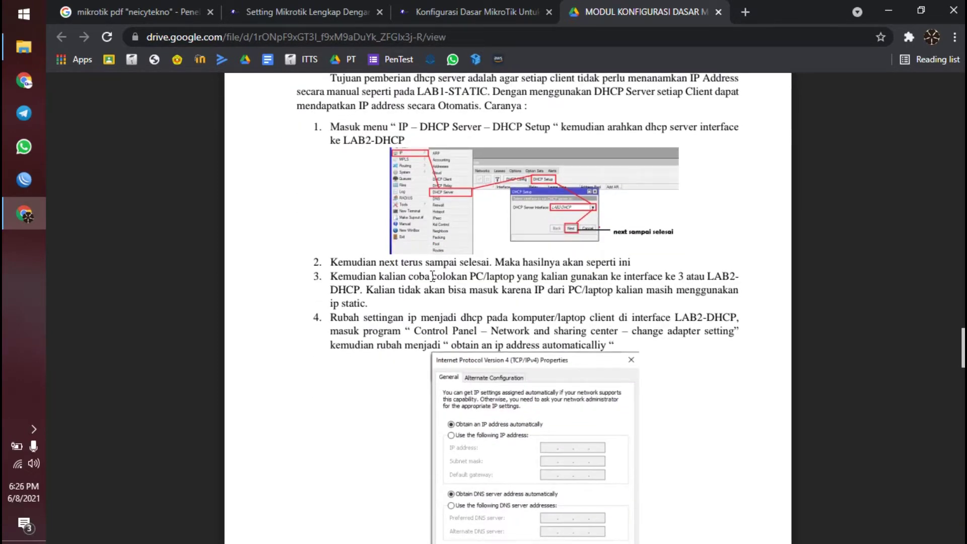
scroll(432, 276, down, 9)
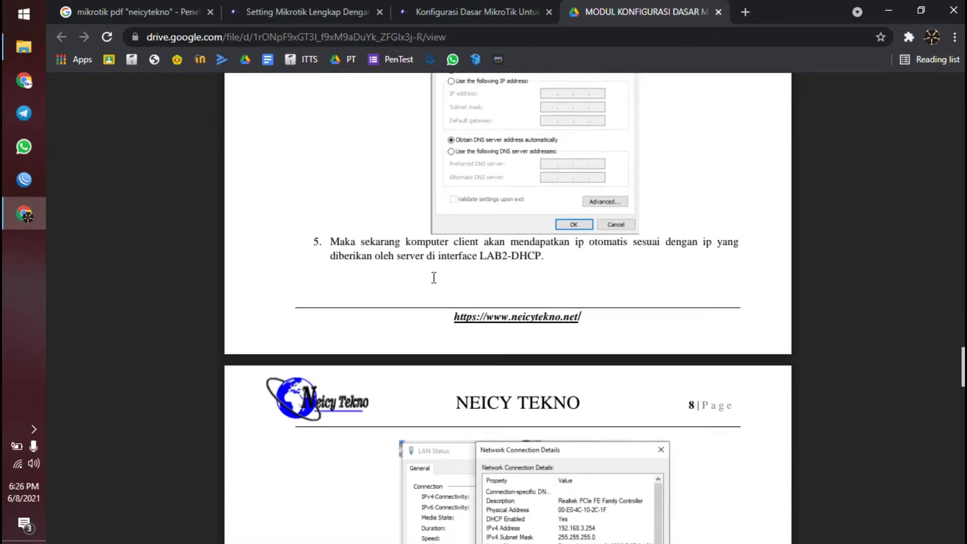
scroll(435, 277, down, 6)
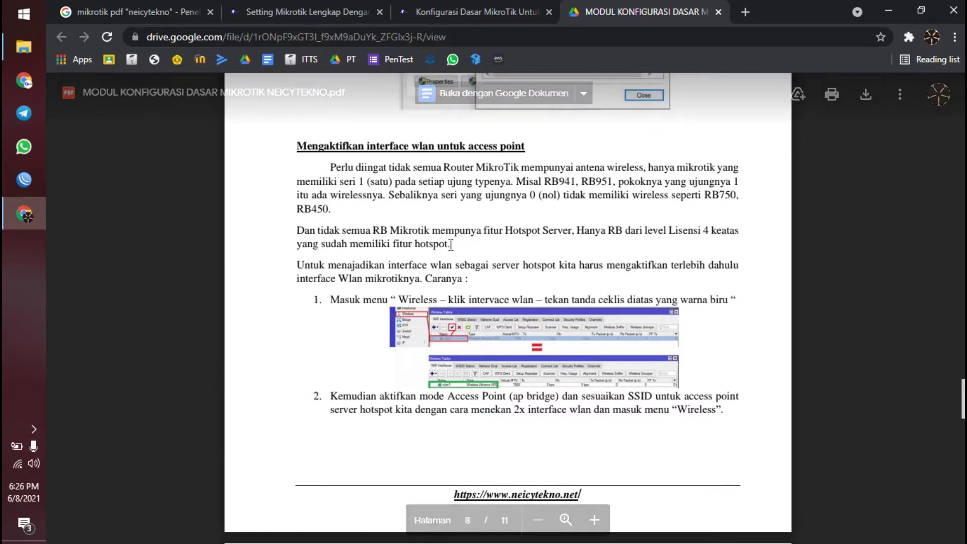
- Scroll through pages 9–11 to the module's end, then back to page 10's Hotspot Setup steps
scroll(451, 245, down, 8)
scroll(452, 244, down, 6)
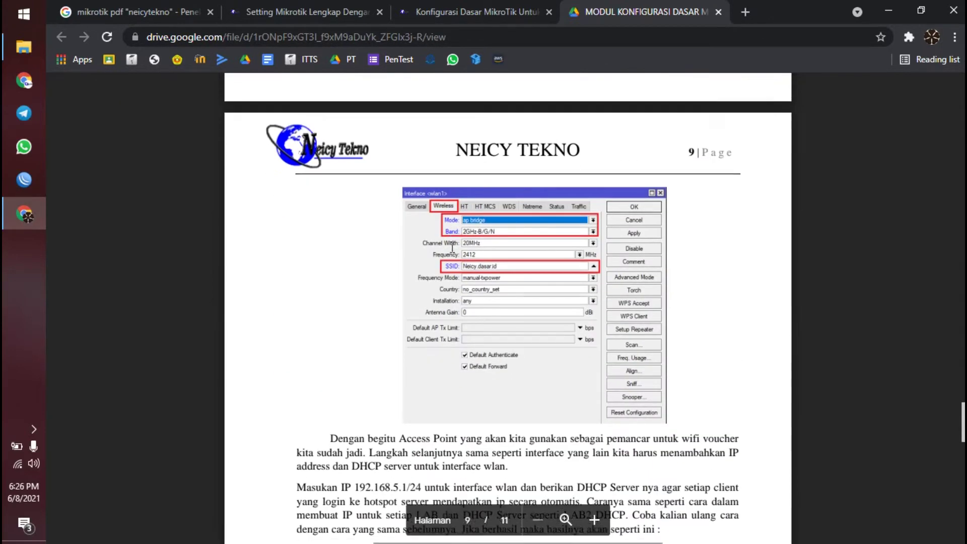
scroll(451, 247, down, 1)
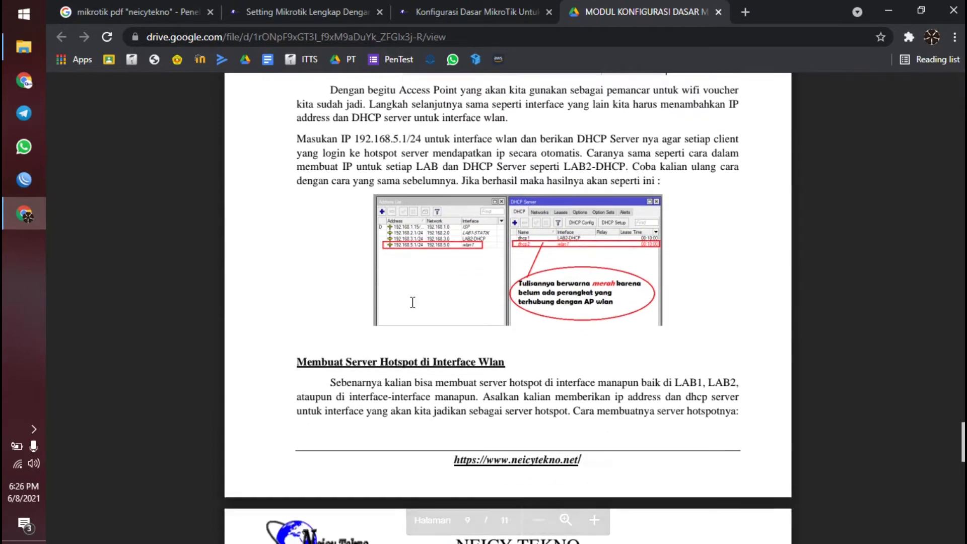
drag(346, 363, 406, 365)
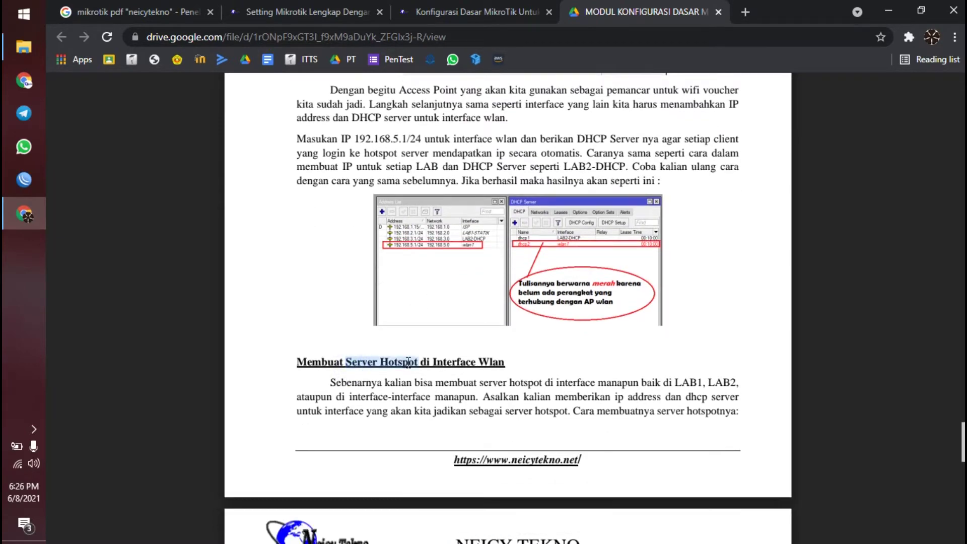
scroll(406, 365, down, 12)
scroll(407, 351, down, 17)
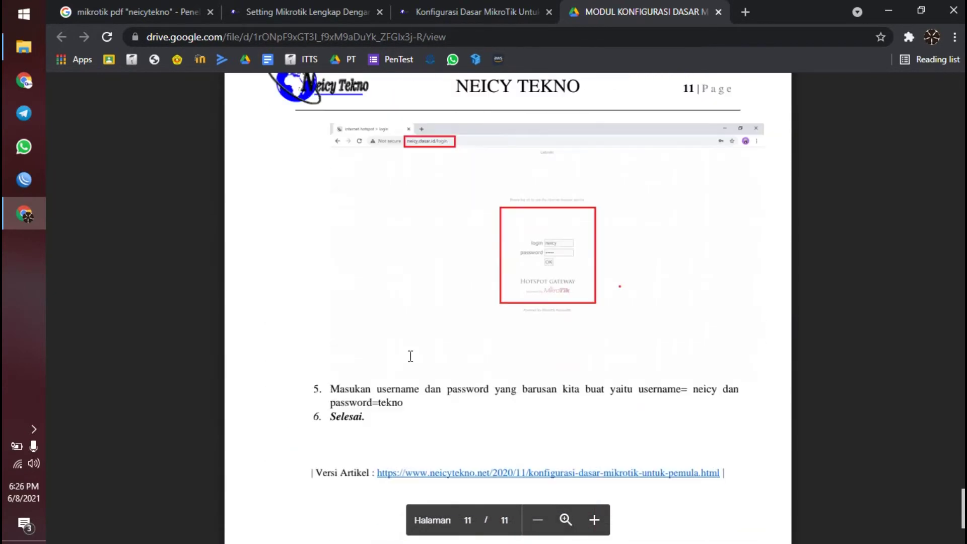
scroll(413, 347, up, 12)
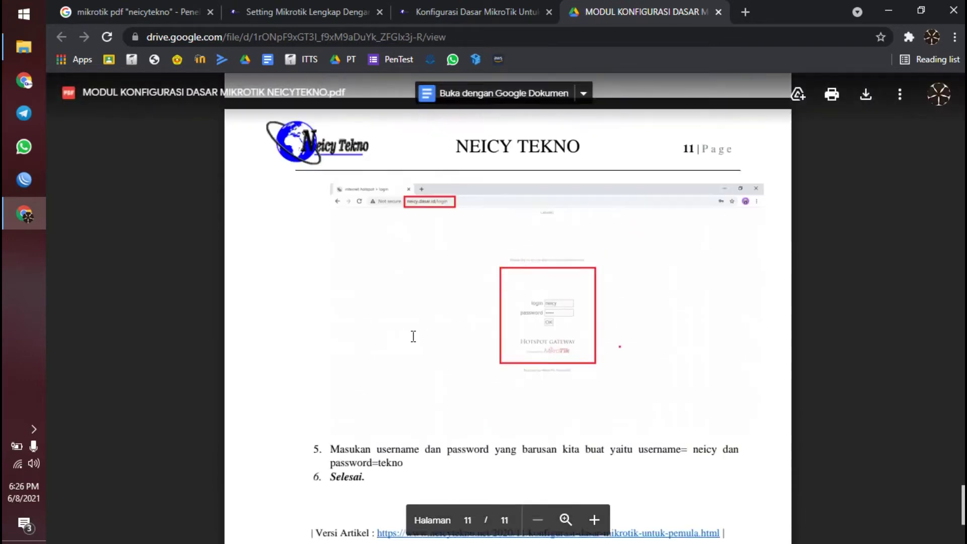
scroll(415, 343, up, 4)
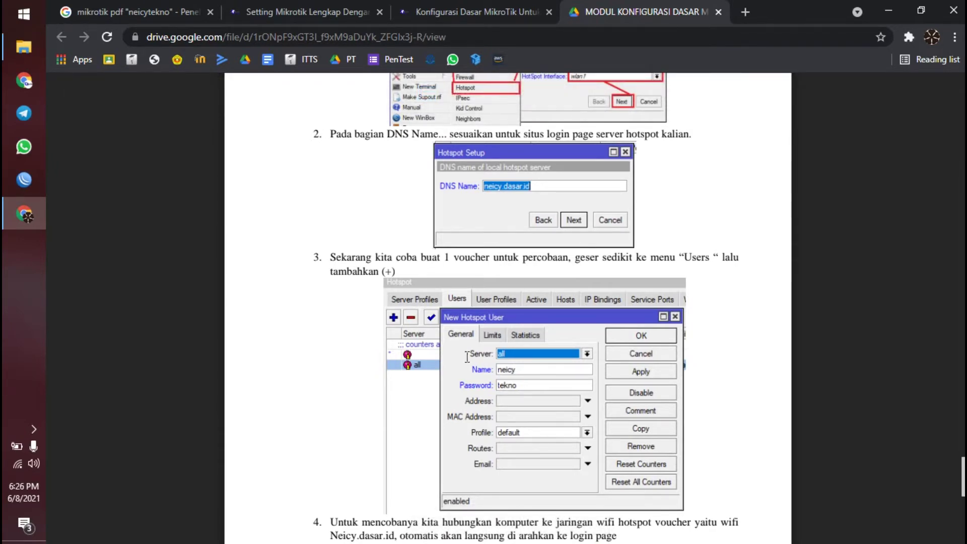
scroll(463, 347, down, 7)
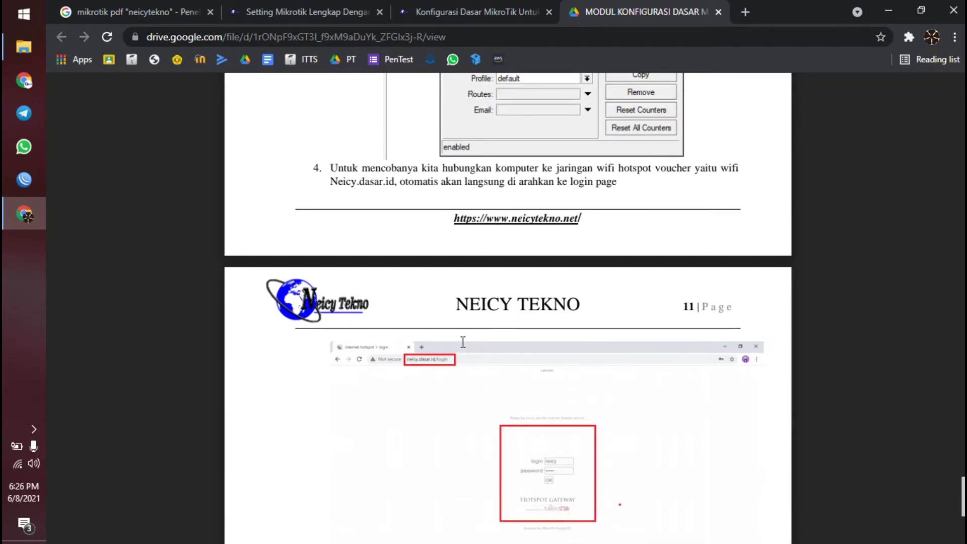
scroll(463, 342, down, 3)
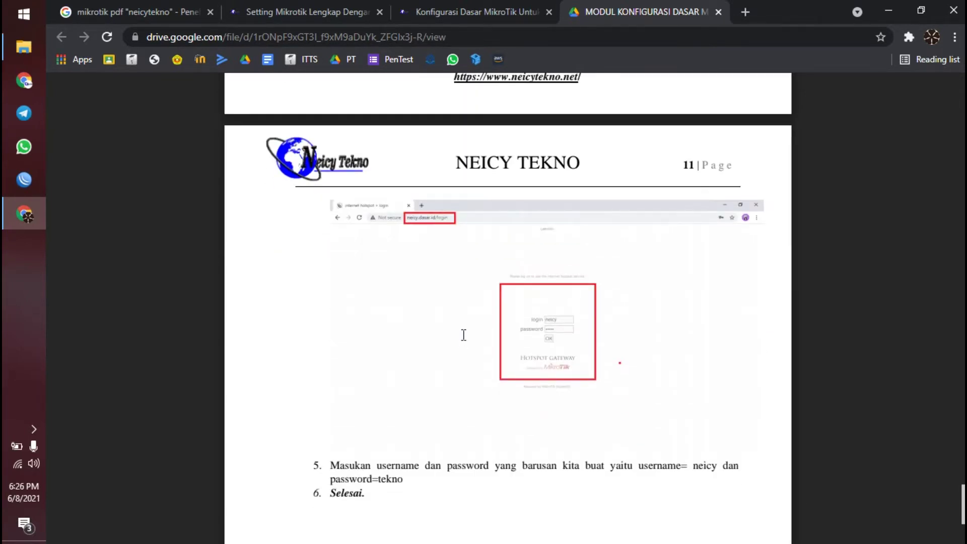
scroll(463, 335, down, 7)
scroll(433, 332, up, 20)
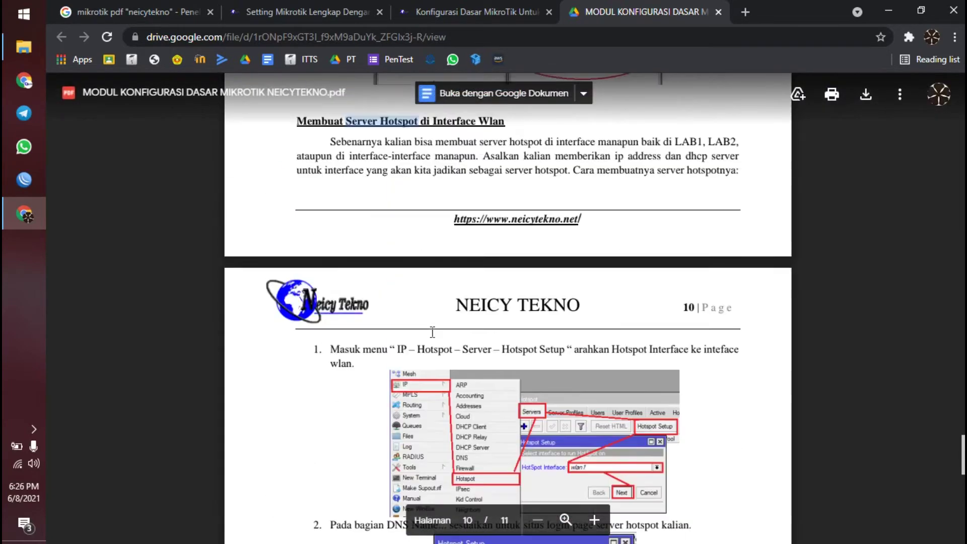
scroll(432, 338, up, 20)
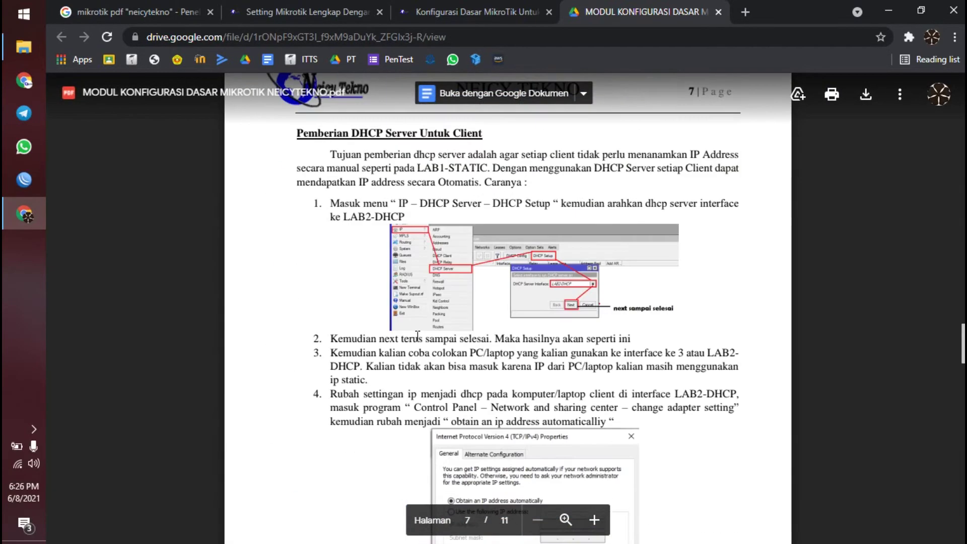
scroll(417, 337, up, 20)
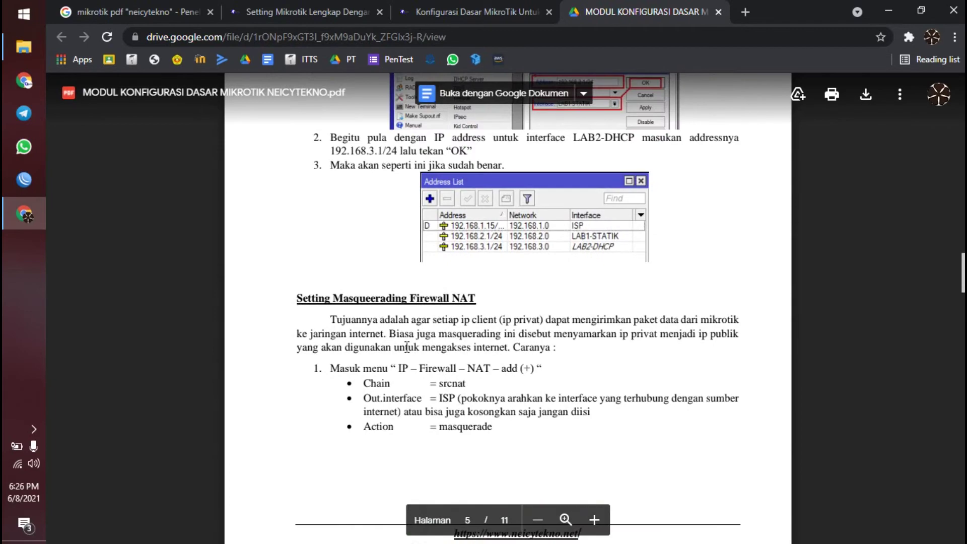
scroll(407, 347, up, 20)
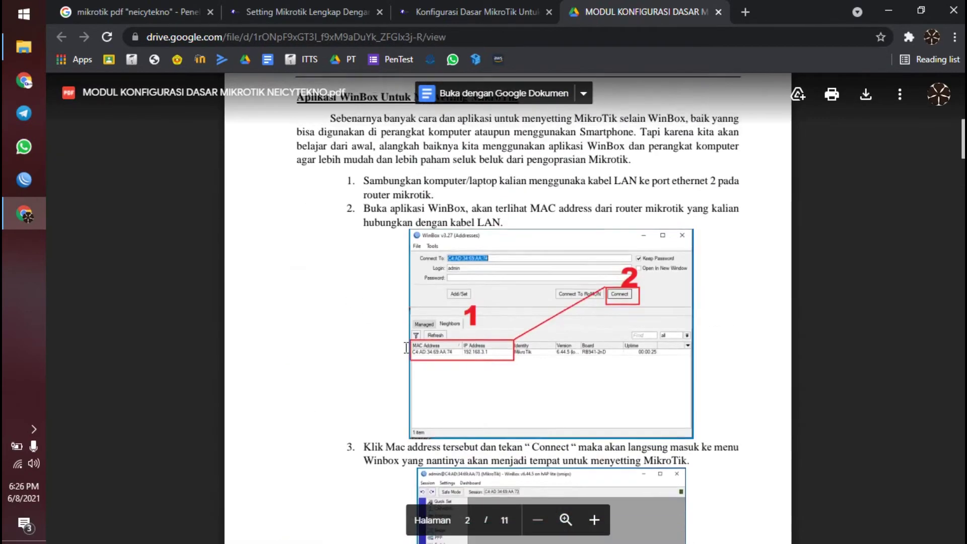
scroll(407, 348, up, 1)
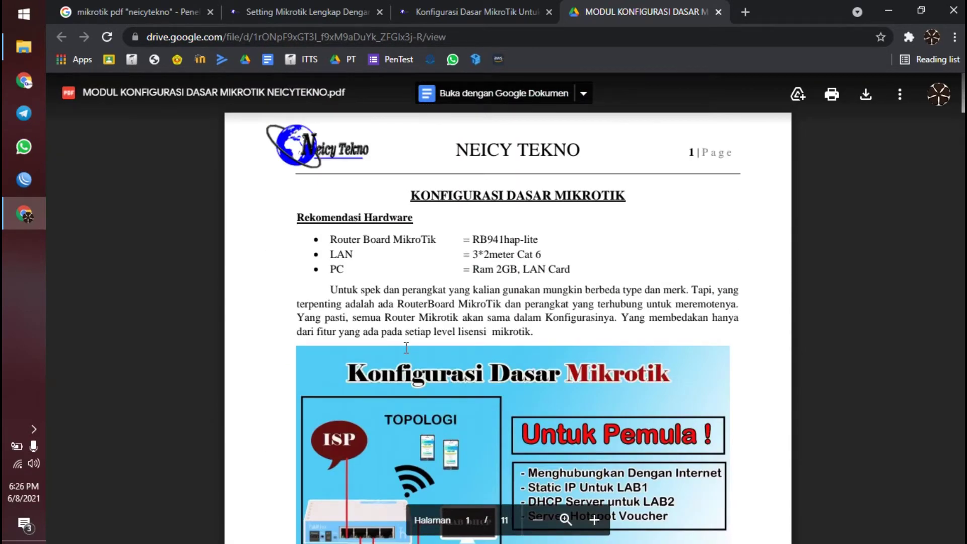
scroll(407, 348, down, 9)
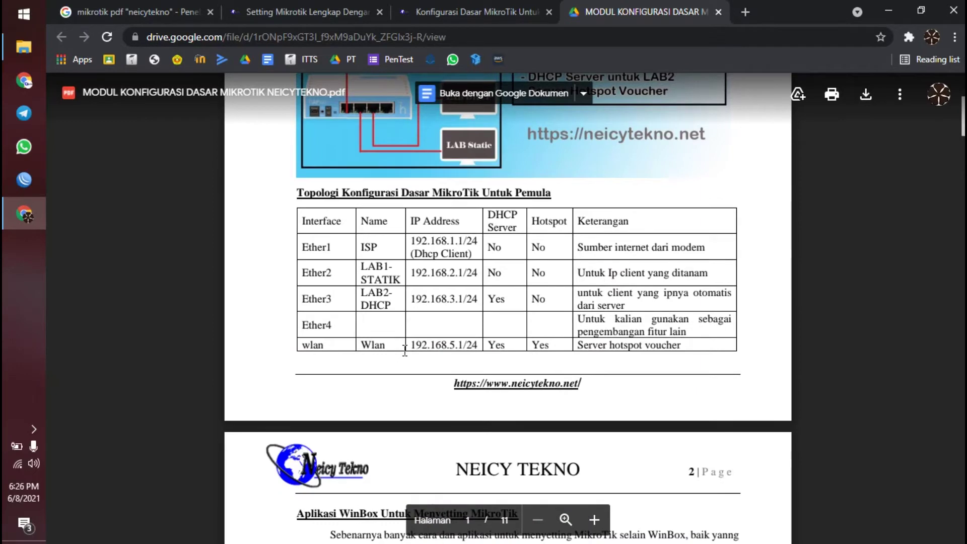
scroll(376, 358, down, 1)
scroll(375, 358, down, 4)
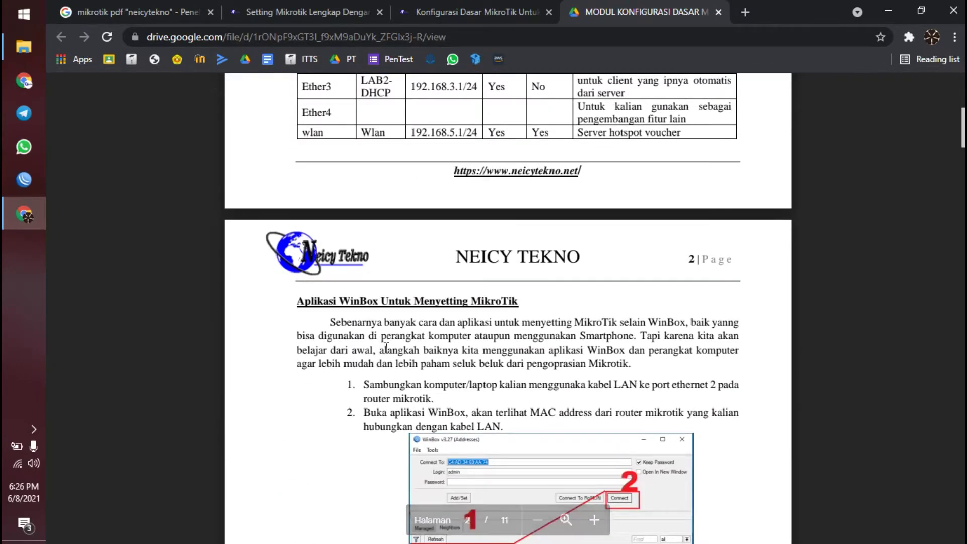
scroll(386, 347, down, 3)
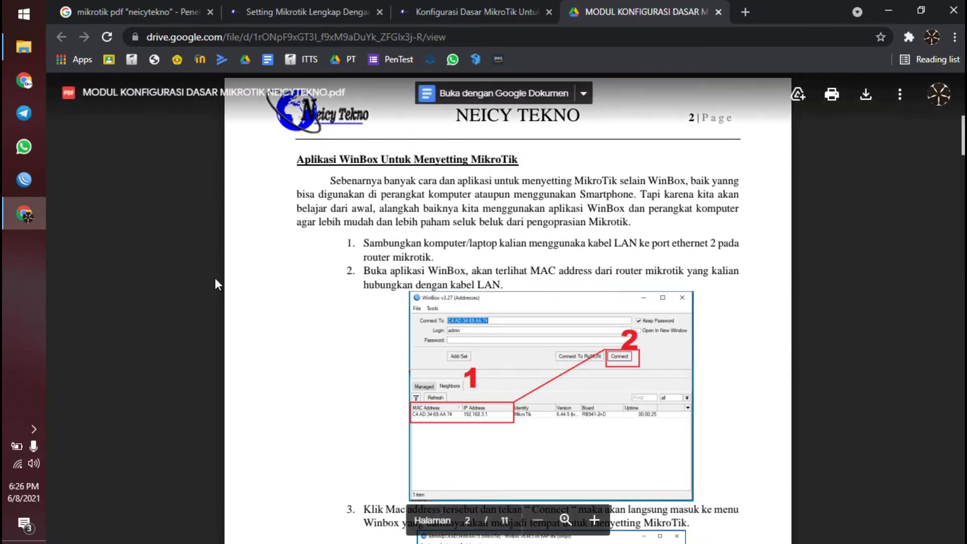
scroll(429, 273, up, 3)
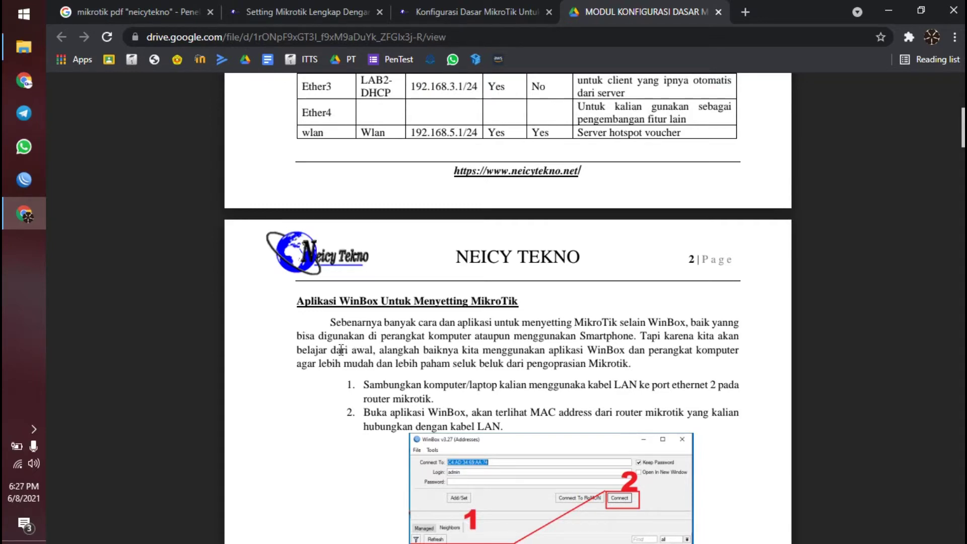
scroll(342, 350, up, 3)
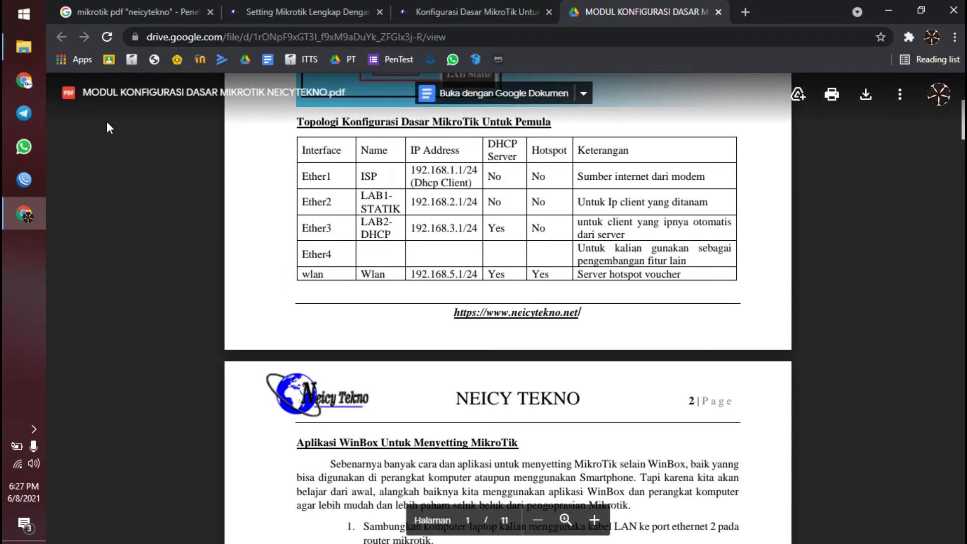
- Search 'cont' from the Start menu to launch Control Panel
click(4, 6)
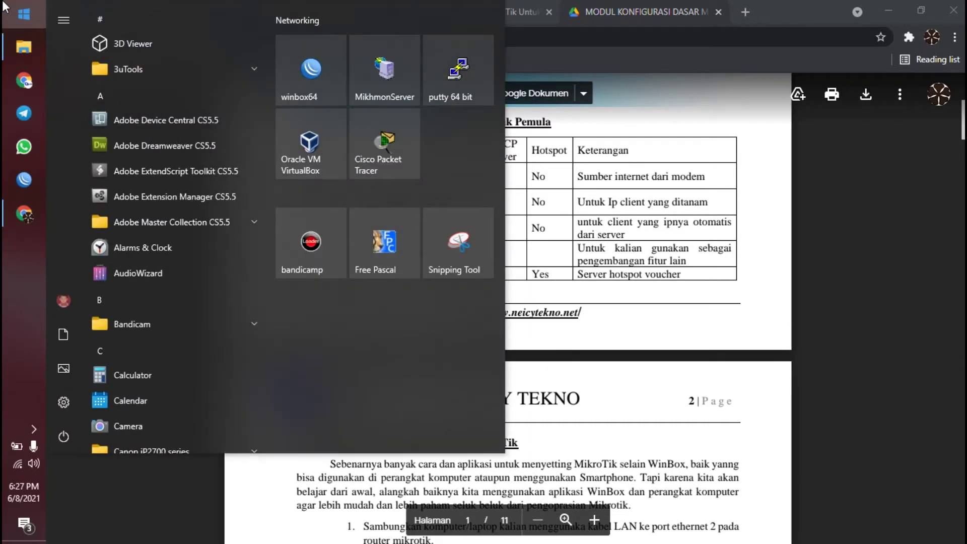
text(co)
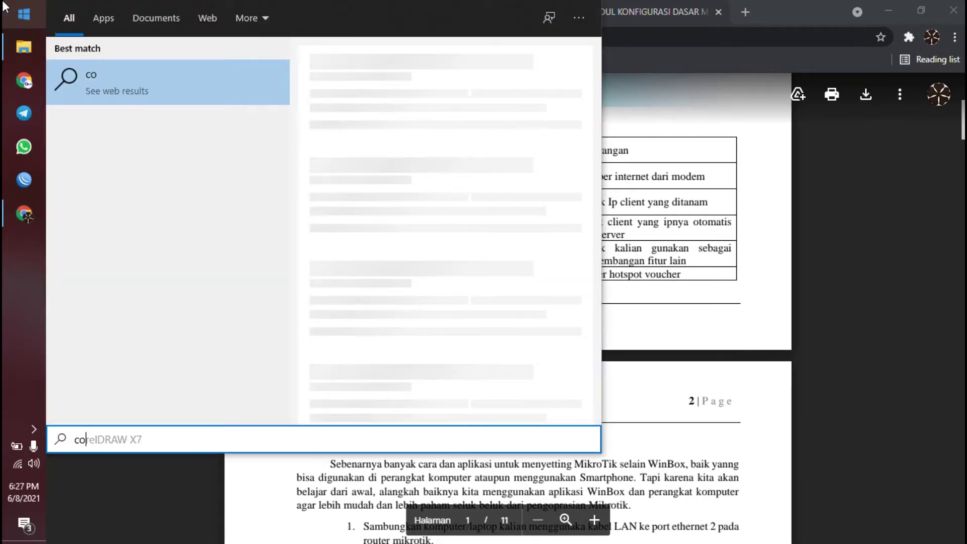
text(nt)
key(Return)
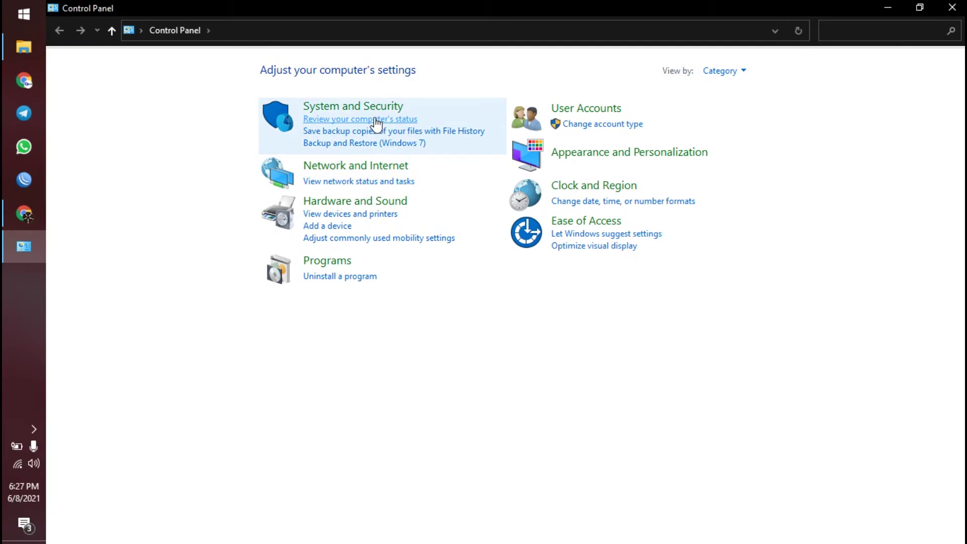
- Go through Network and Internet and Network and Sharing Center to the adapter list
click(367, 177)
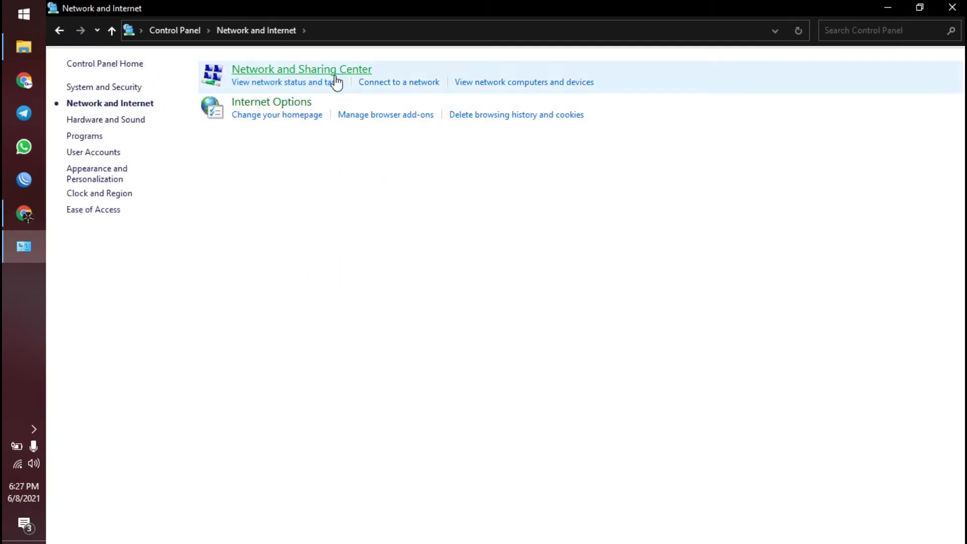
click(333, 72)
click(131, 91)
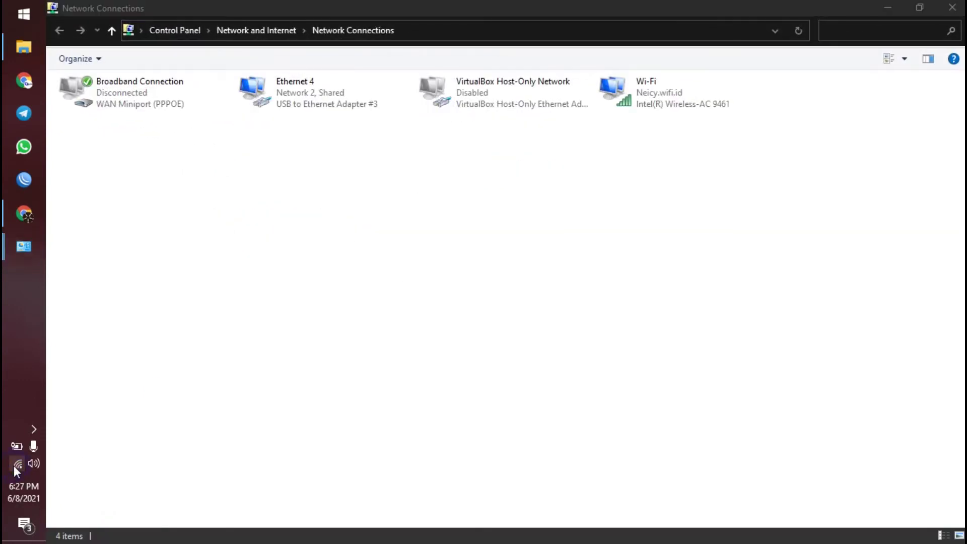
- Switch Wi-Fi off from the taskbar network flyout
click(14, 466)
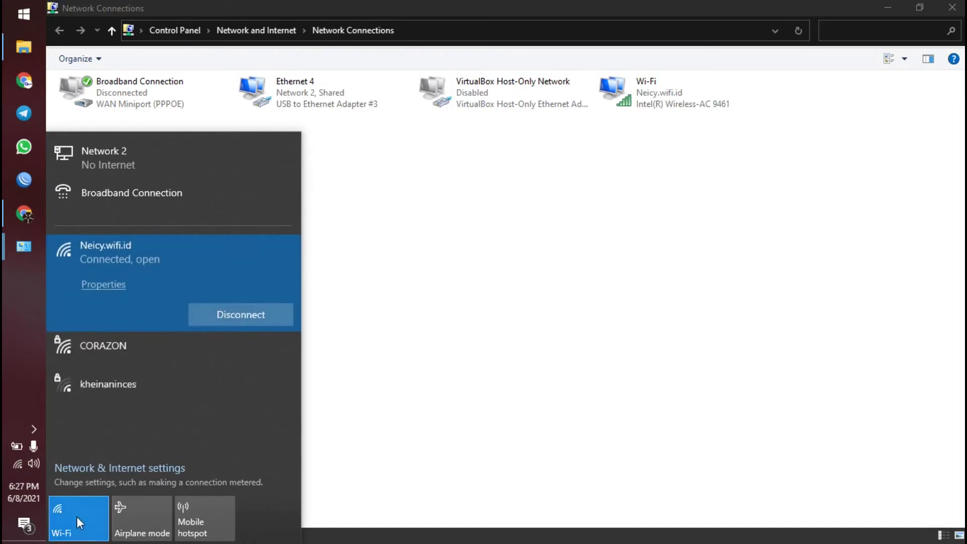
click(78, 514)
click(365, 298)
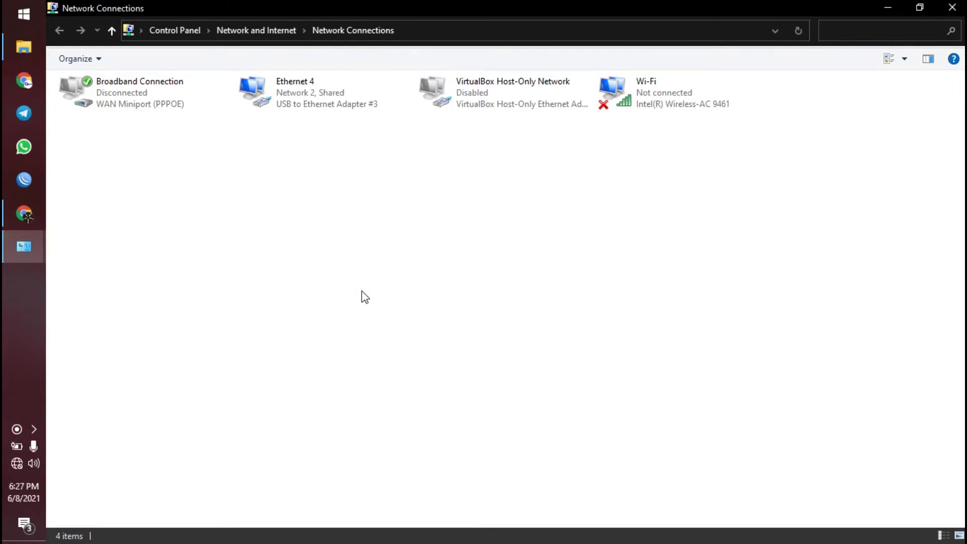
- Open the Properties of the Ethernet 4 adapter
right_click(333, 127)
right_click(306, 99)
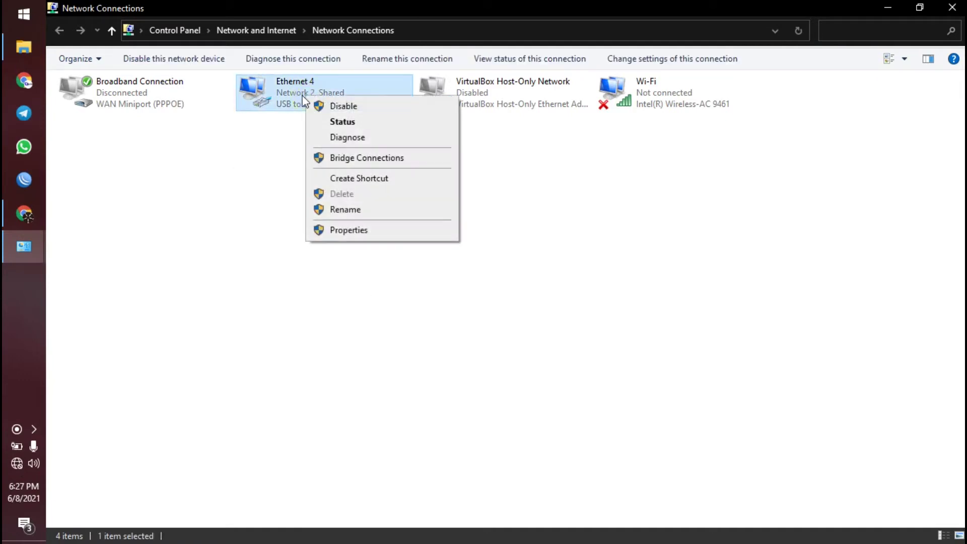
click(198, 199)
click(267, 100)
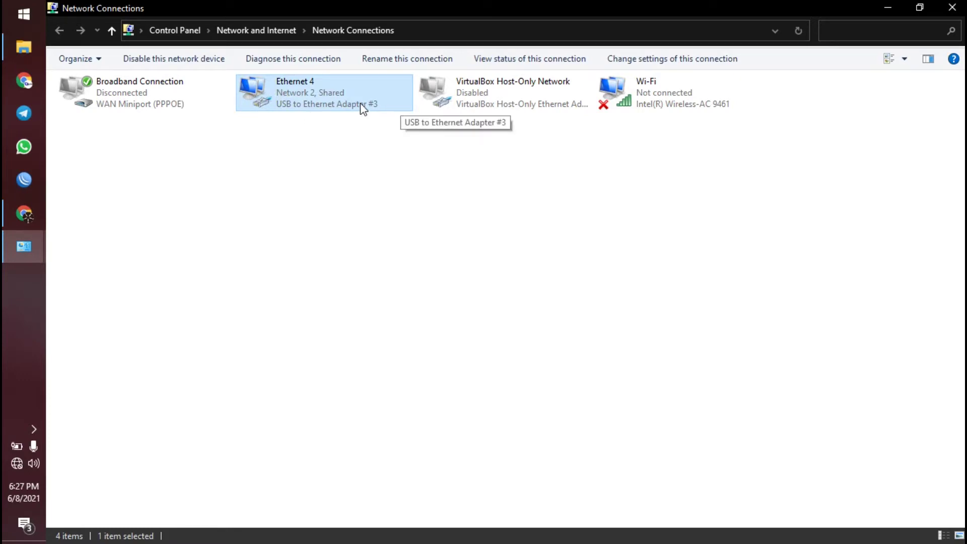
right_click(309, 91)
click(350, 226)
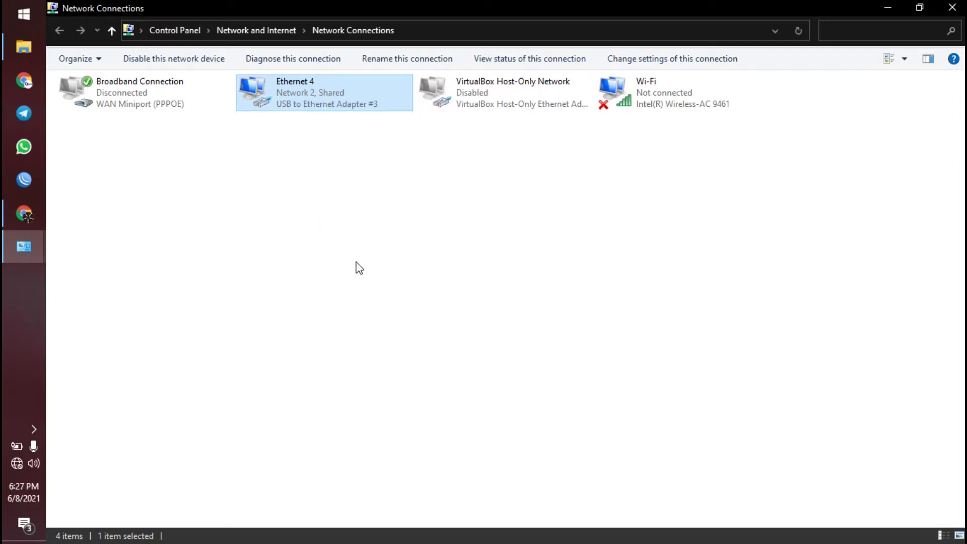
- Check Ethernet 4's IPv4 is static 192.168.2.2, mask 255.255.255.0, gateway 192.168.2.1, then return to WinBox
double_click(208, 244)
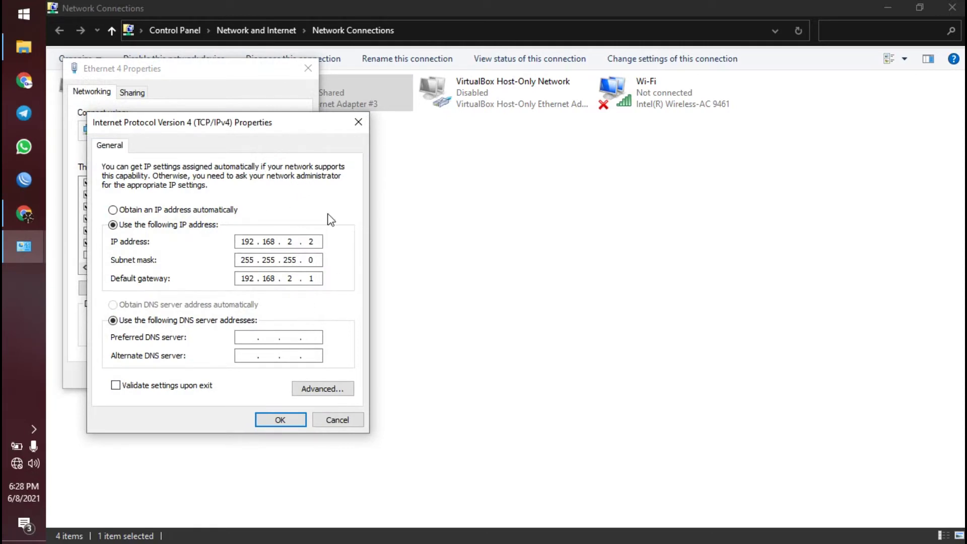
click(358, 122)
click(308, 68)
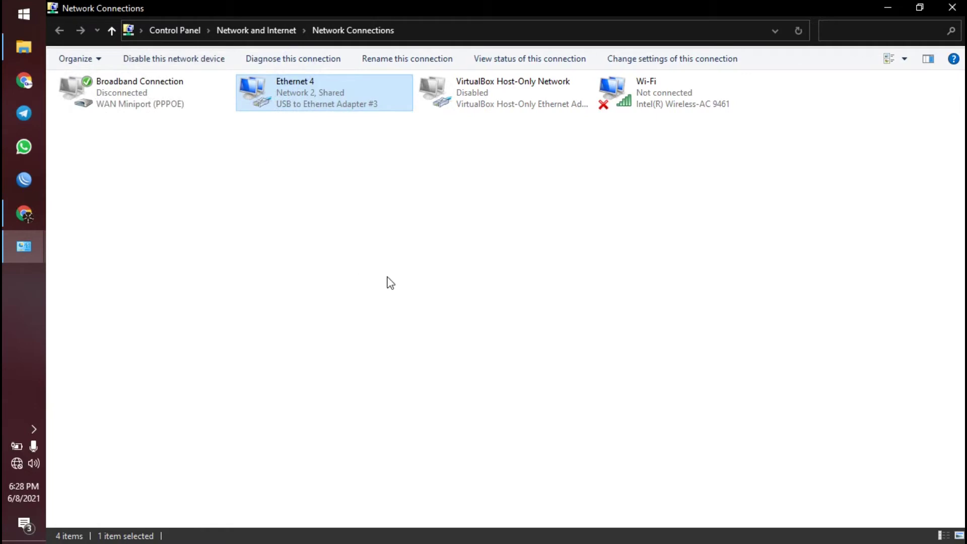
click(361, 210)
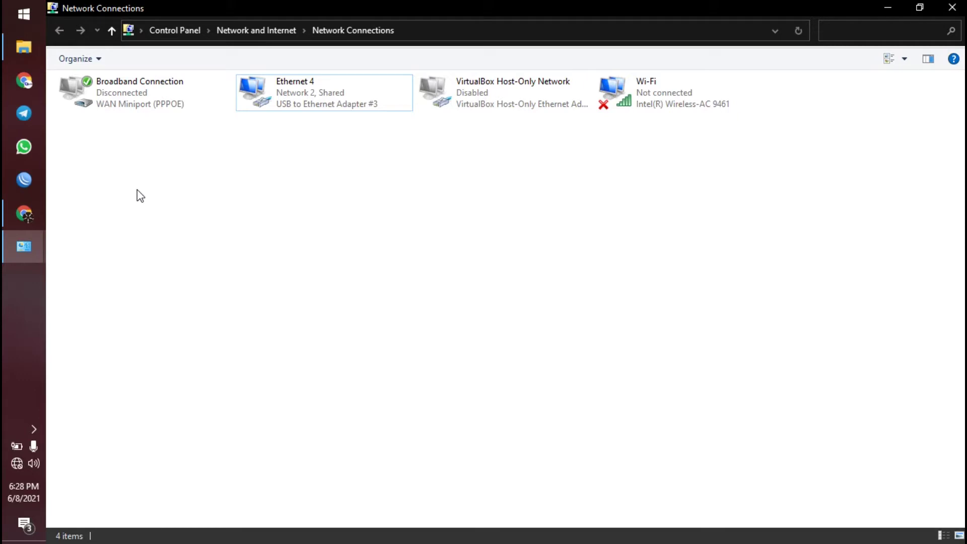
click(26, 180)
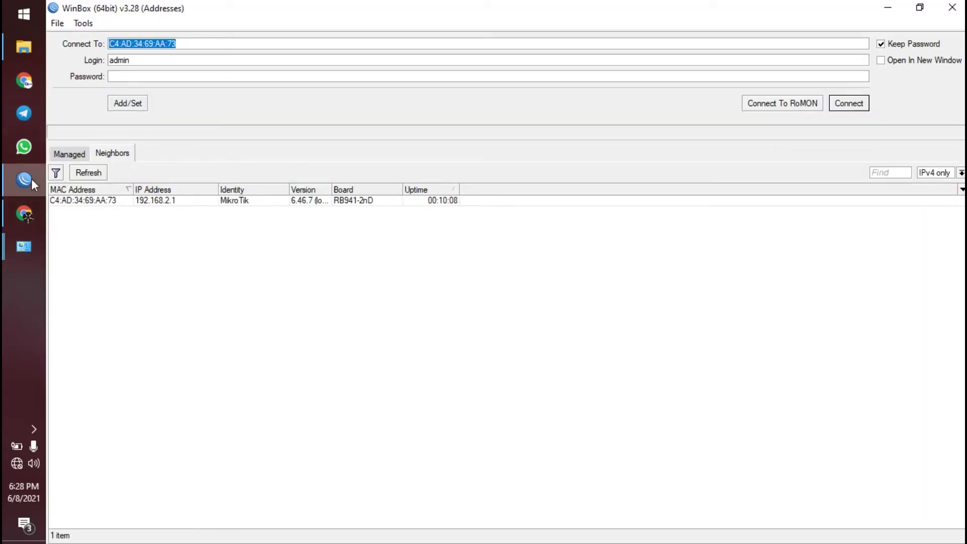
- Rescan neighbors and pick the discovered MikroTik router by its MAC address
click(127, 225)
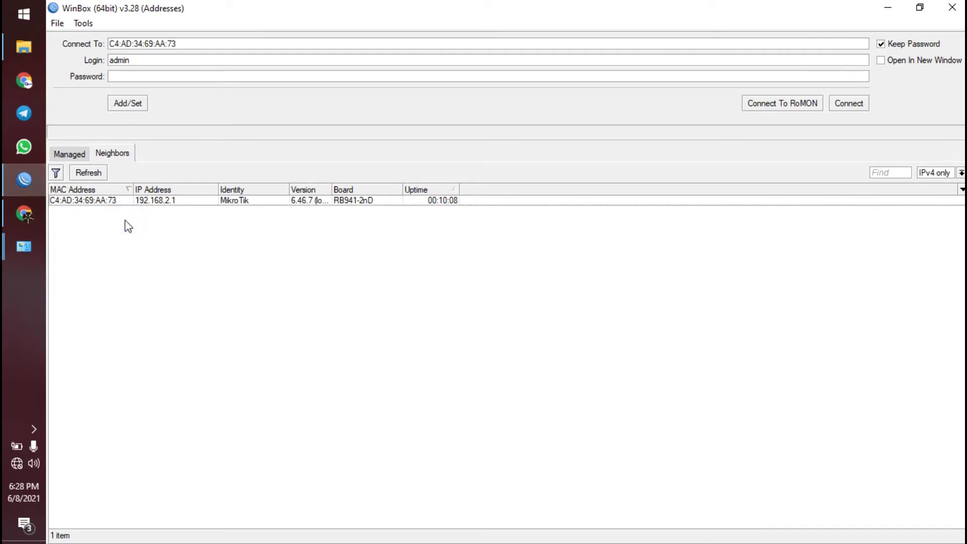
click(97, 172)
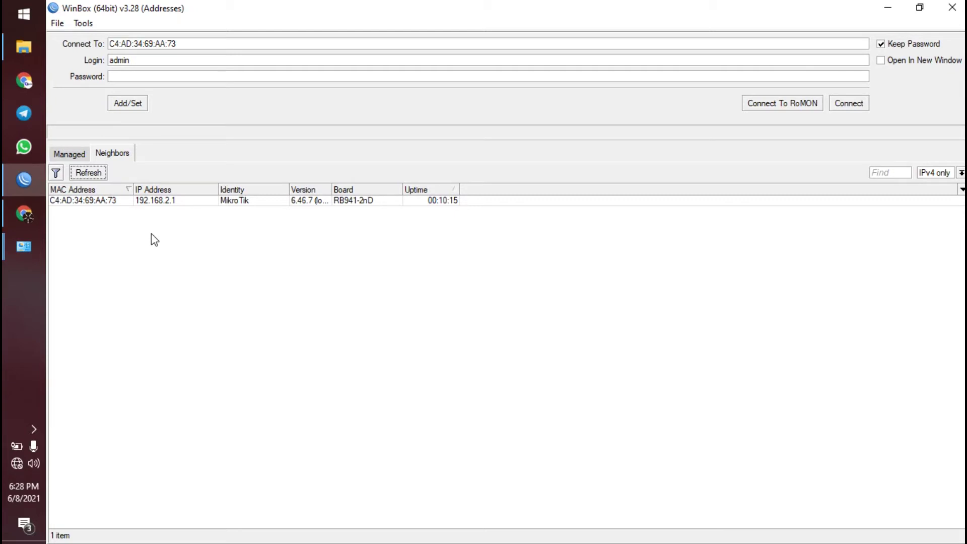
click(151, 234)
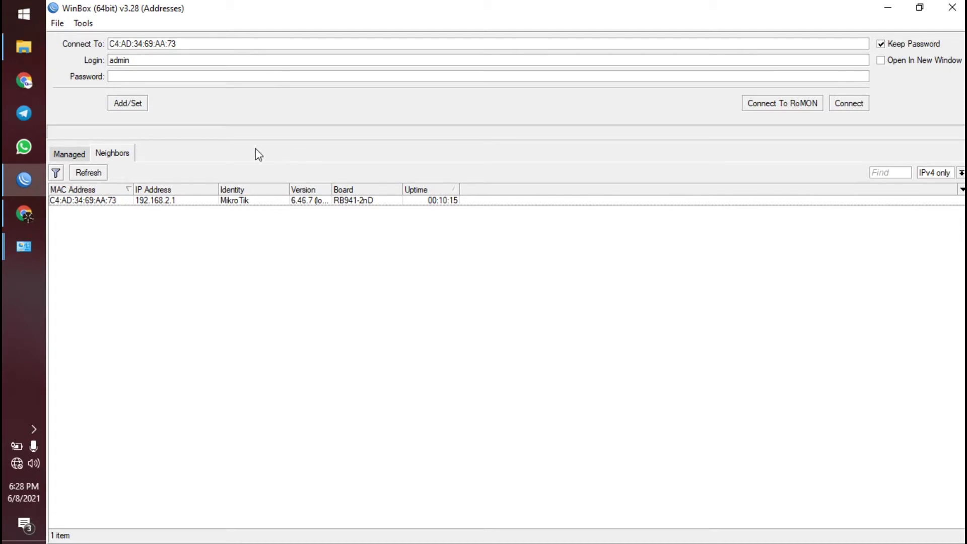
click(156, 216)
click(103, 201)
click(167, 200)
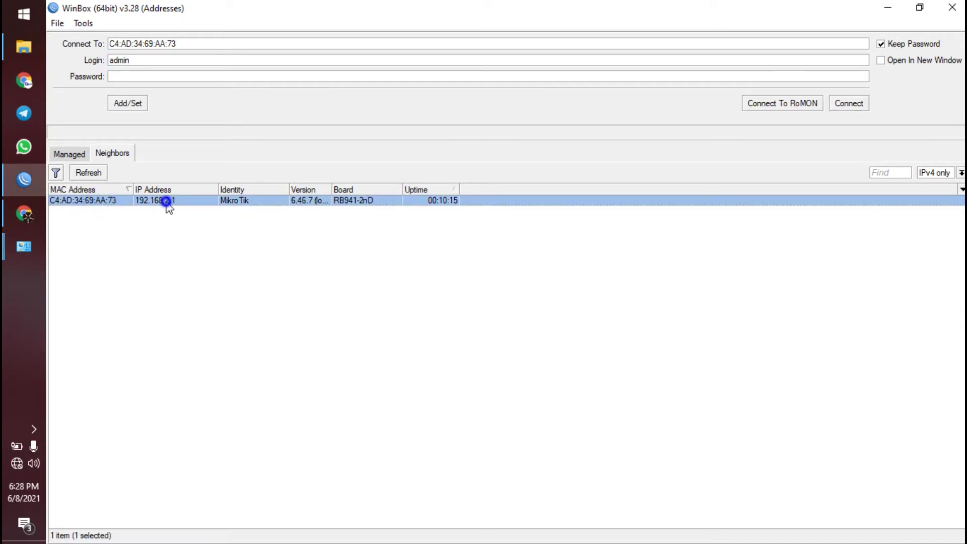
click(106, 201)
- Log in to the router as admin via its MAC address
click(149, 60)
drag(176, 62, 109, 60)
click(162, 77)
click(89, 201)
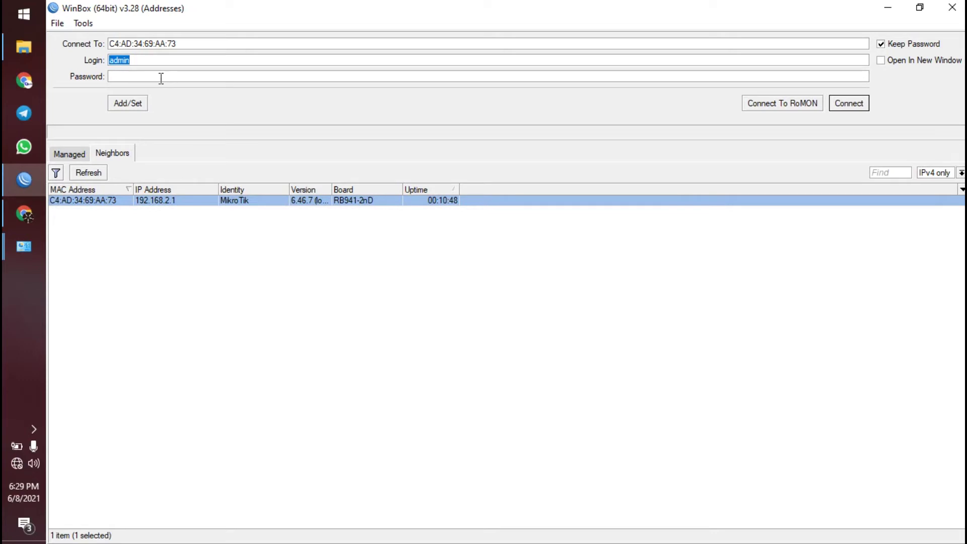
click(144, 249)
click(103, 201)
click(849, 104)
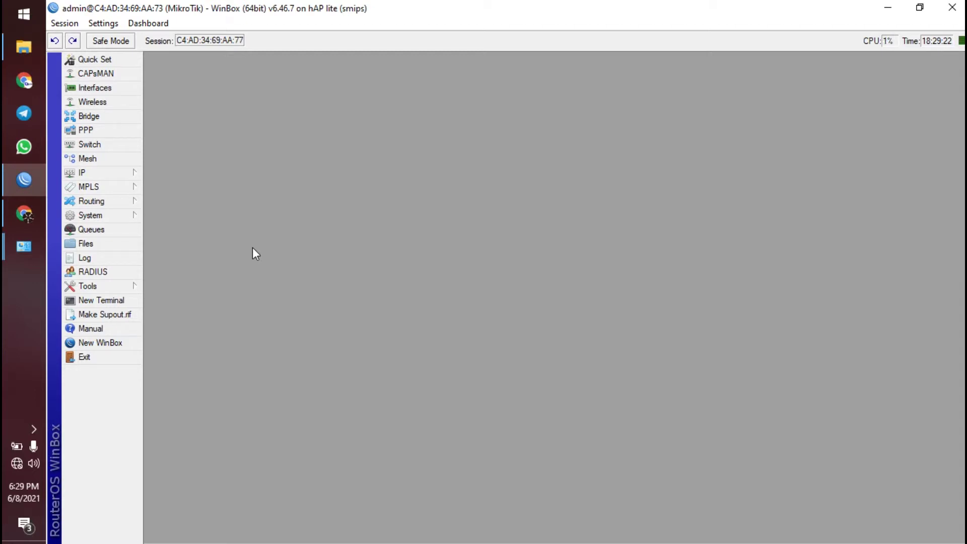
- Return to the Chrome PDF guide and scroll to page 3's Reset MikroTik section
click(23, 216)
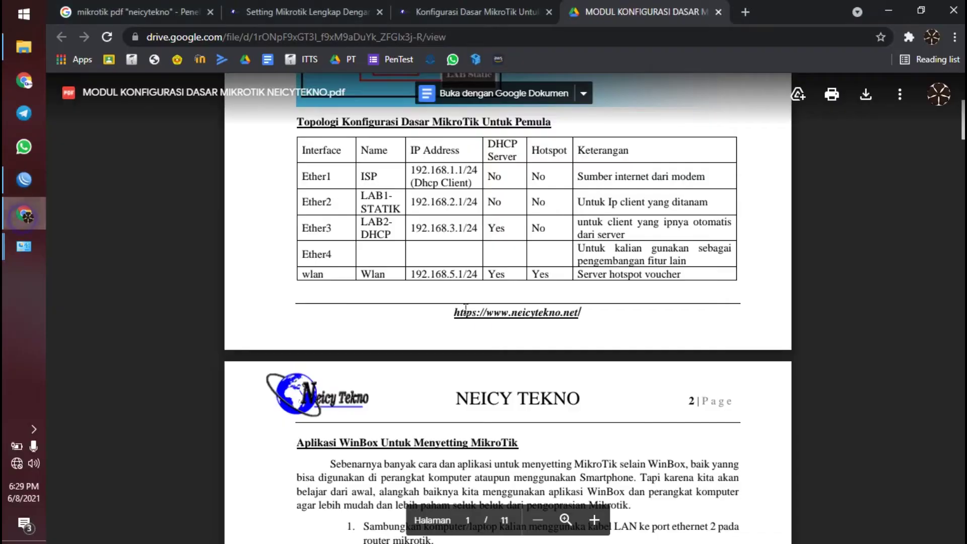
scroll(482, 314, down, 2)
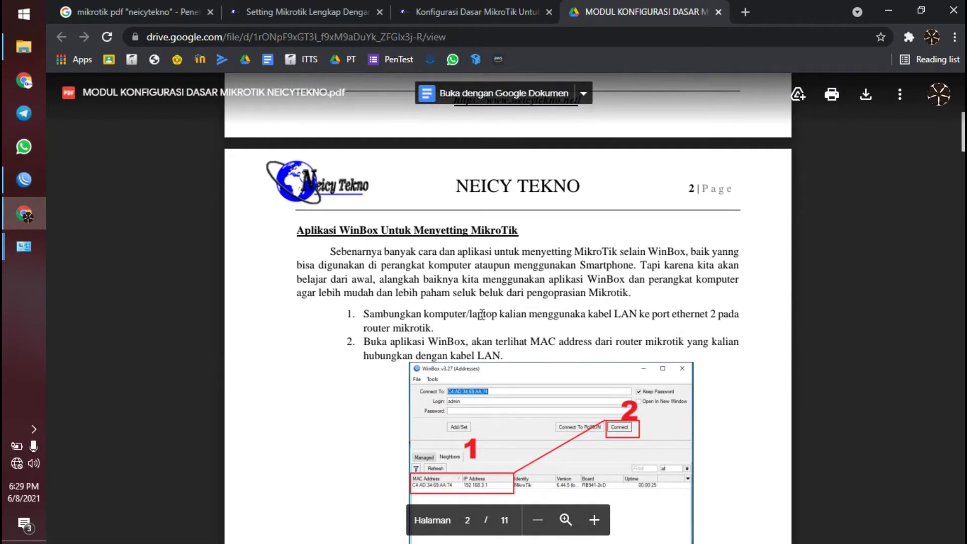
scroll(481, 314, down, 9)
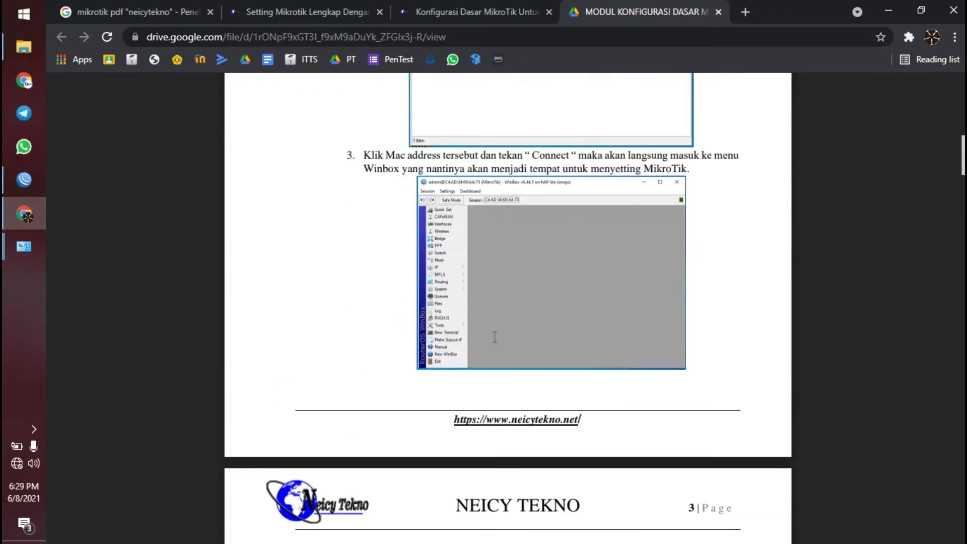
scroll(495, 337, down, 5)
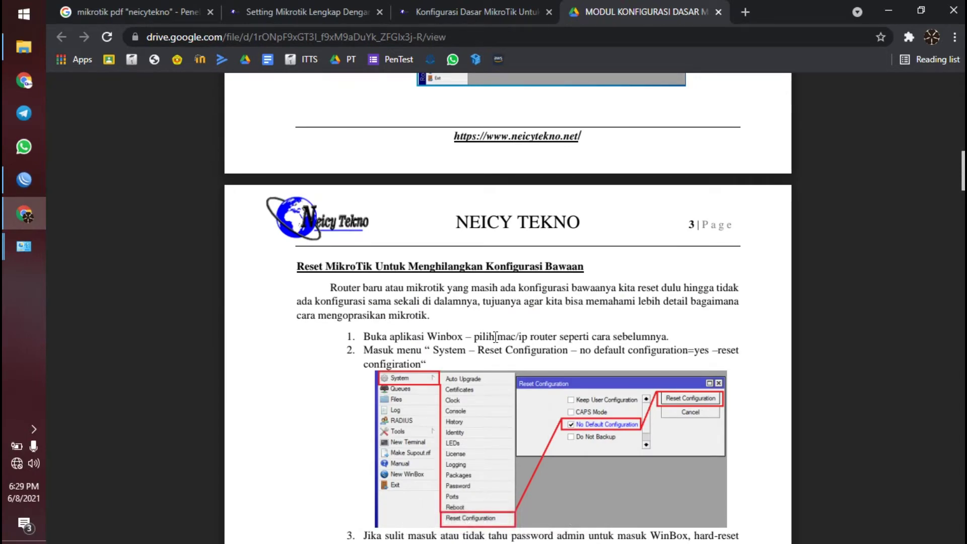
scroll(496, 337, down, 3)
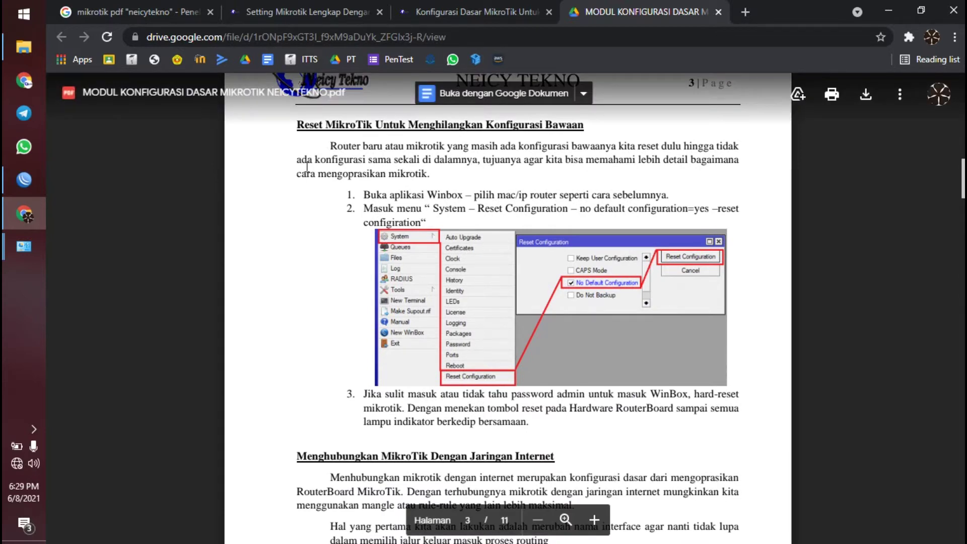
- In WinBox, review the router's IP Addresses list and close it
click(30, 183)
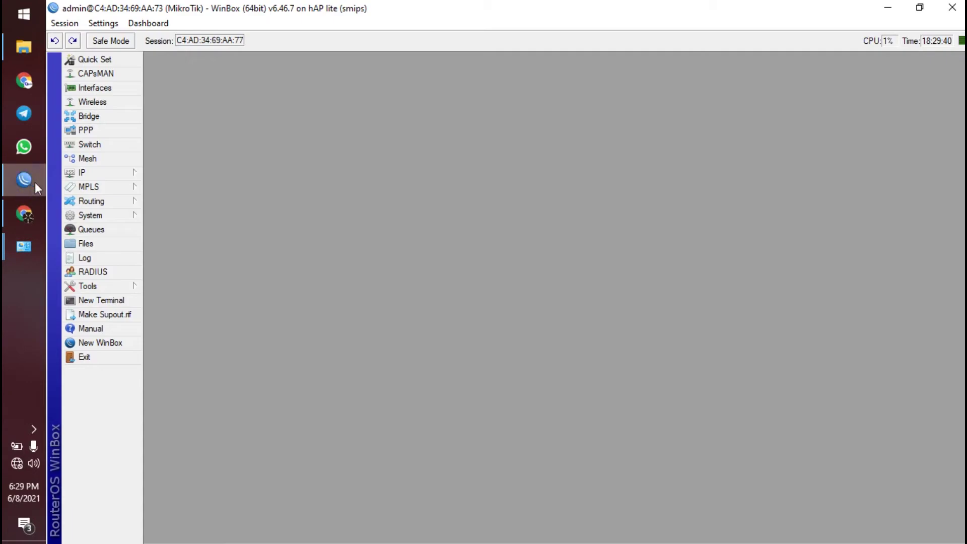
click(124, 178)
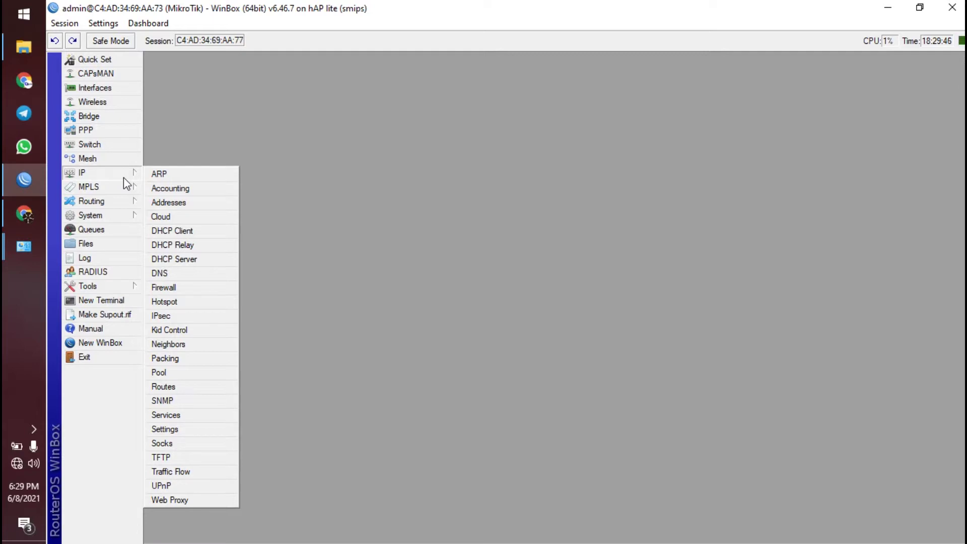
click(423, 116)
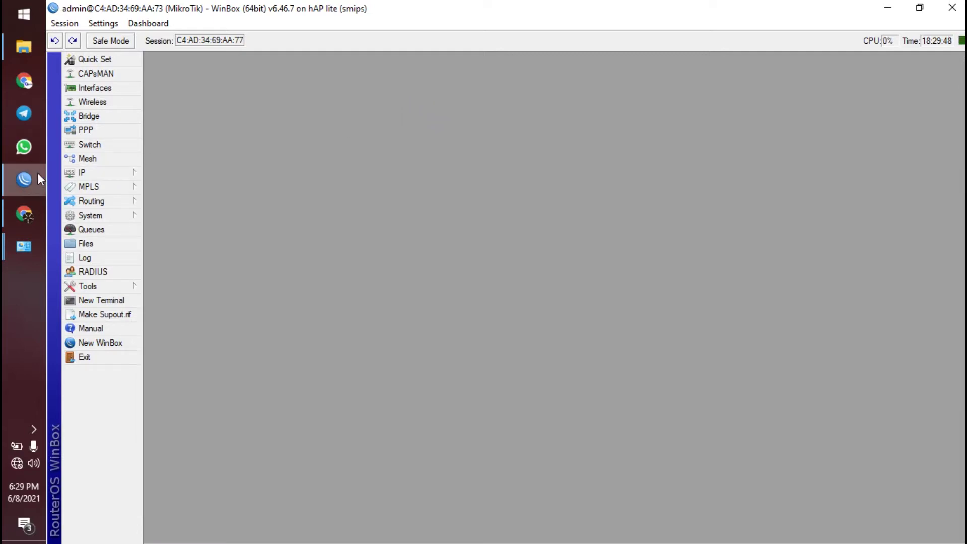
click(96, 174)
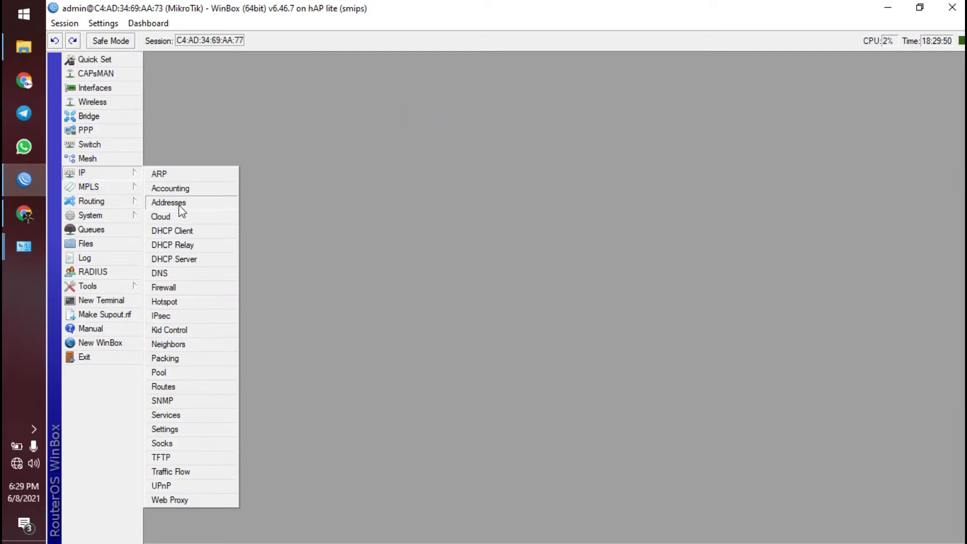
click(169, 202)
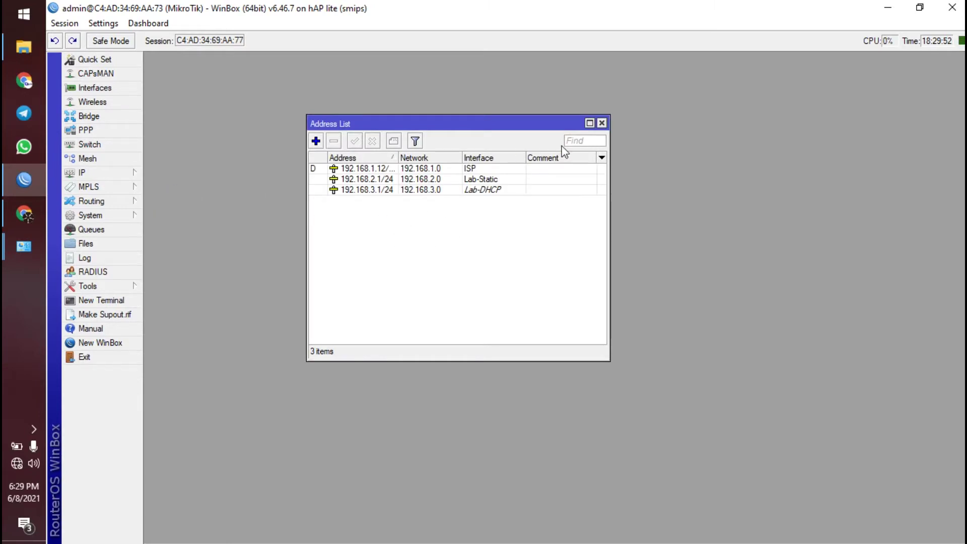
click(601, 123)
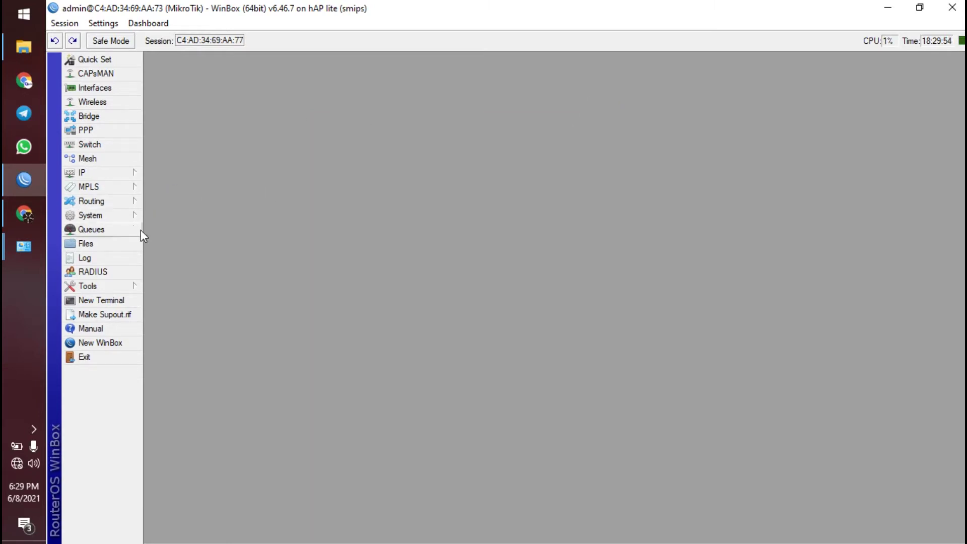
- Review the Interfaces and Wireless lists, close them, and open the System menu
click(116, 177)
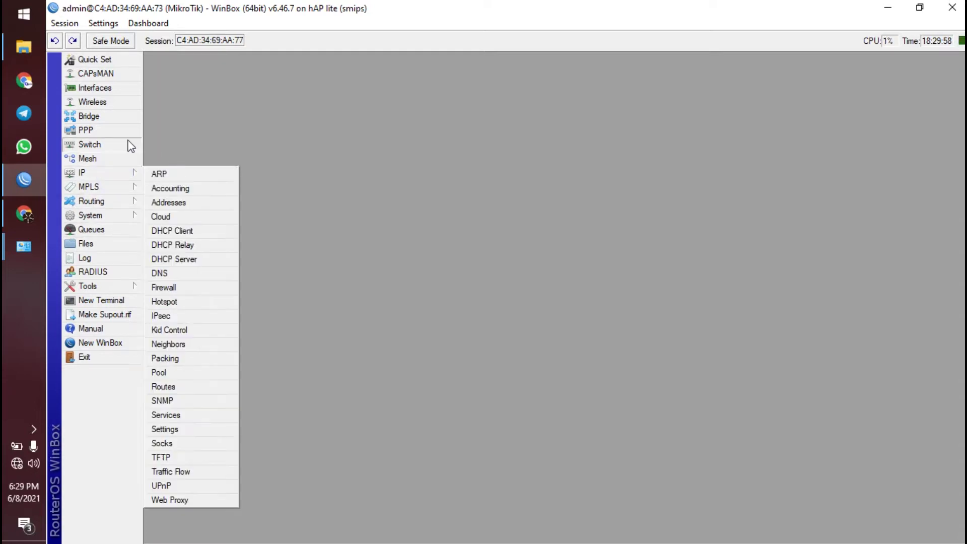
click(98, 102)
click(98, 87)
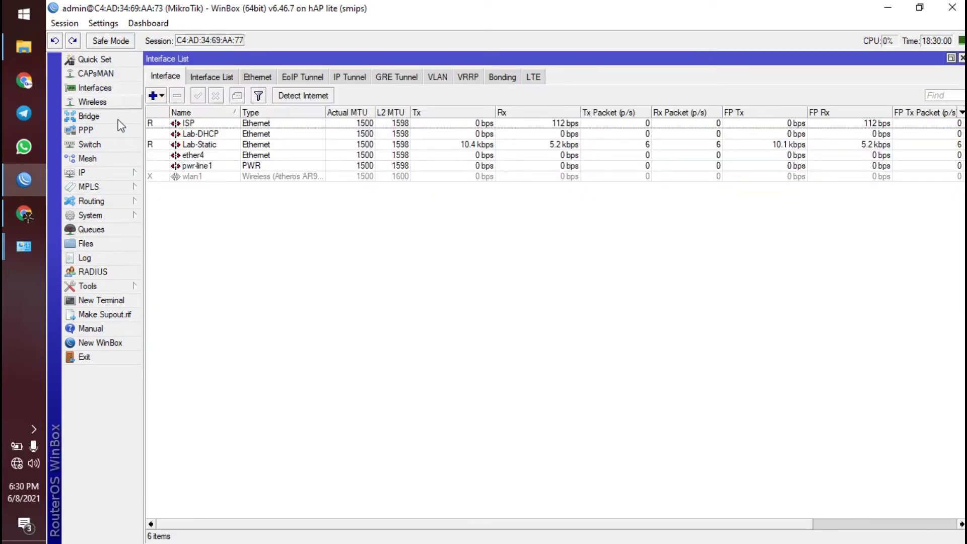
click(962, 58)
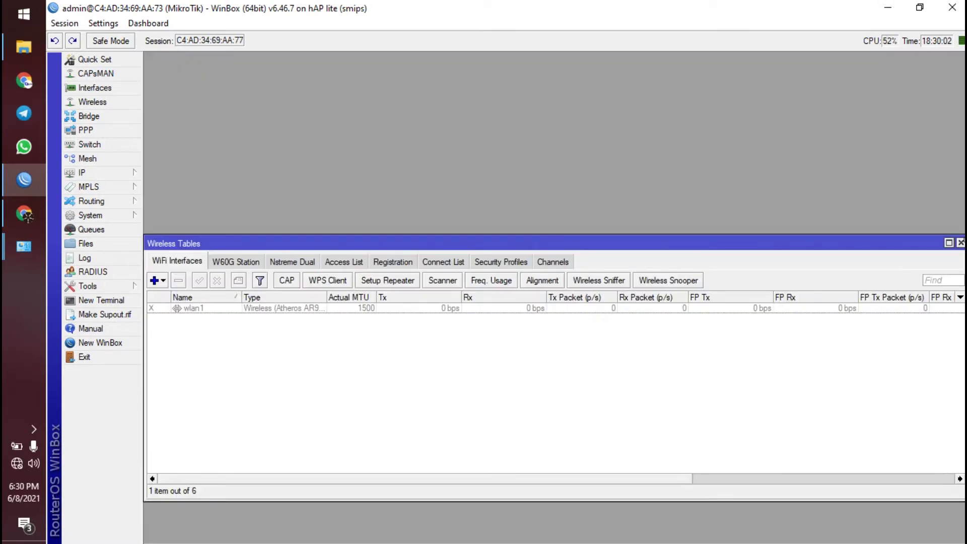
click(961, 242)
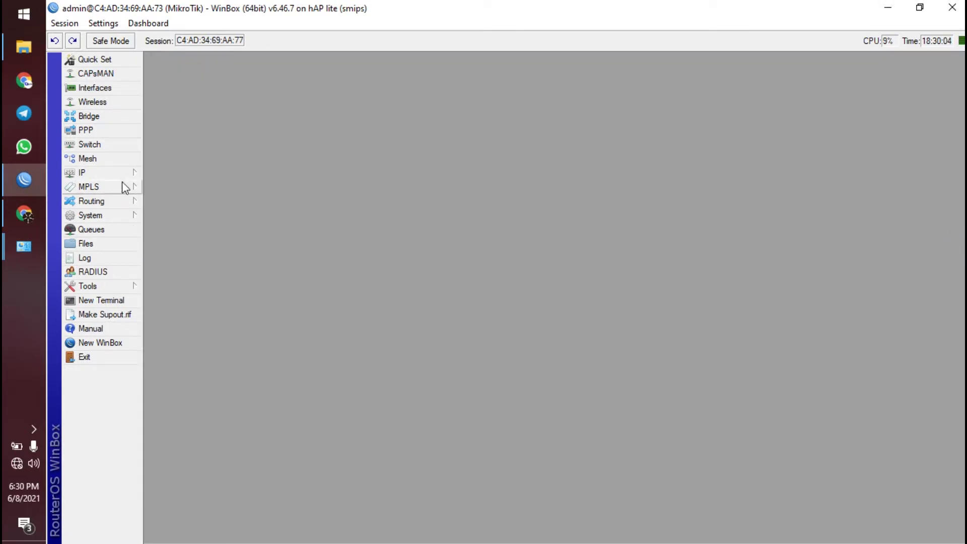
click(232, 171)
click(122, 216)
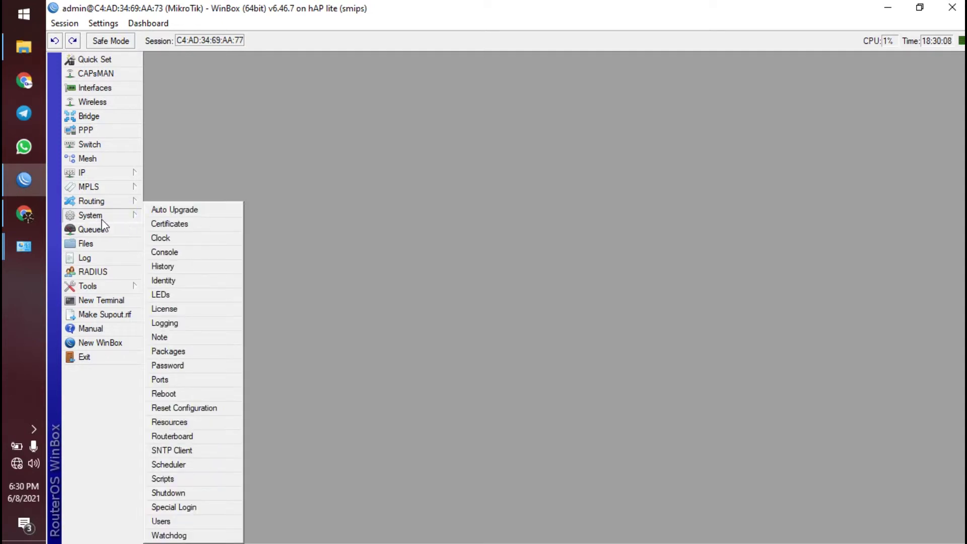
- Reset the router configuration with No Default Configuration ticked and confirm Yes
click(189, 409)
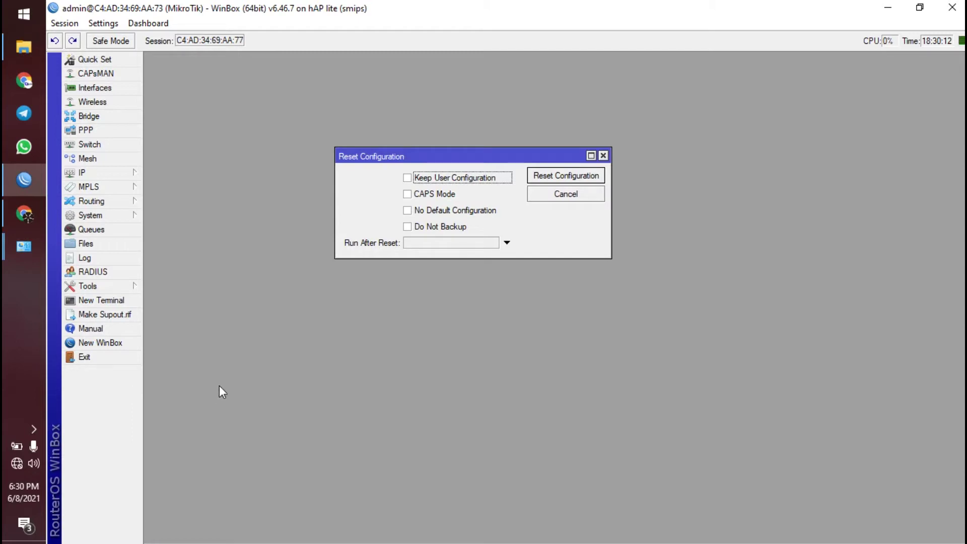
click(445, 210)
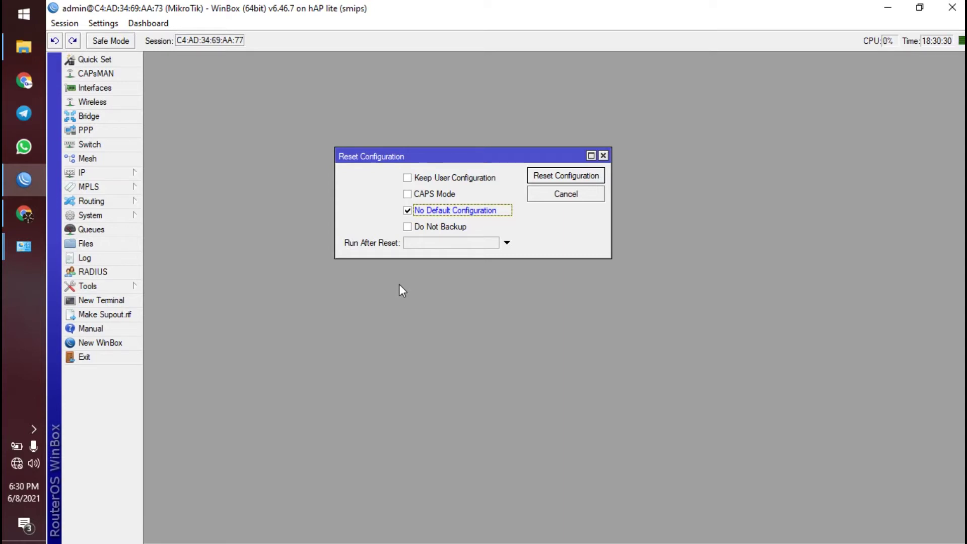
click(564, 179)
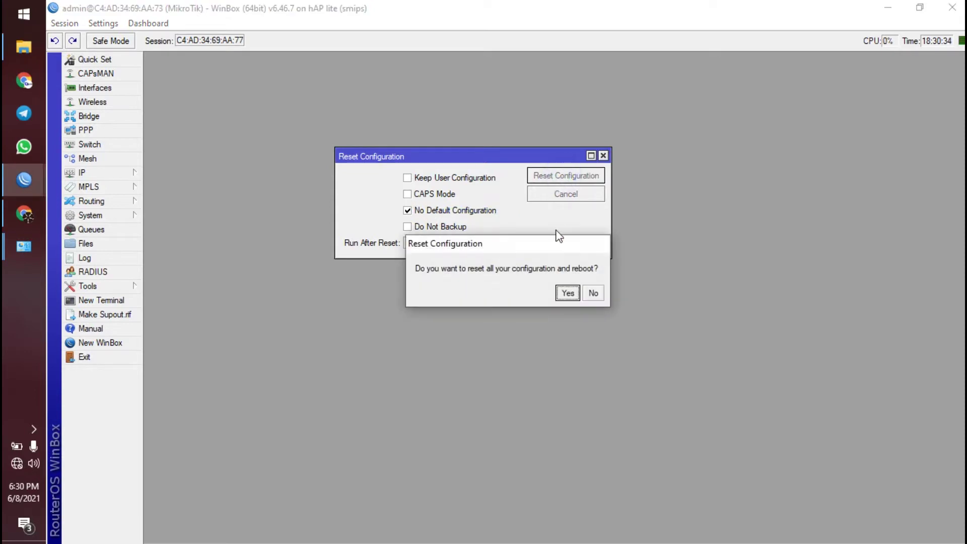
click(568, 295)
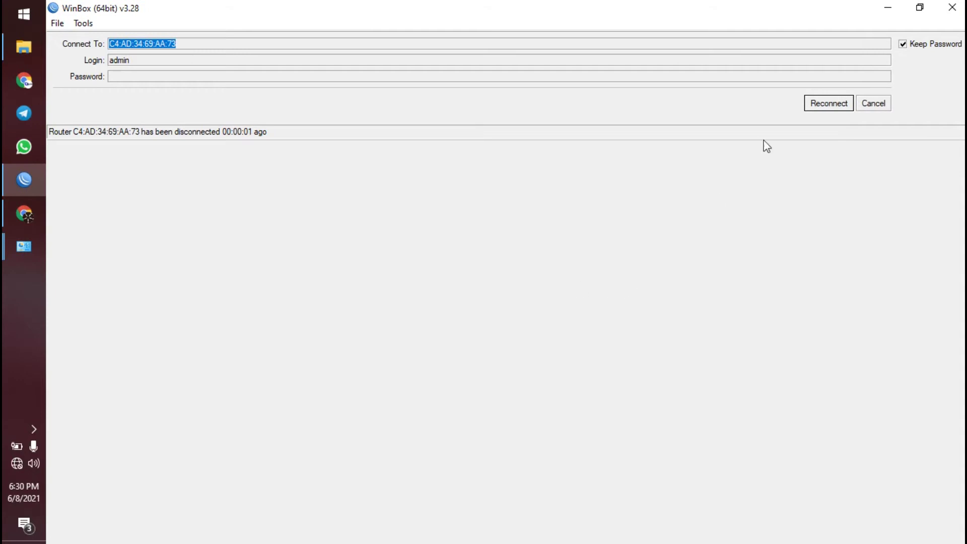
click(874, 103)
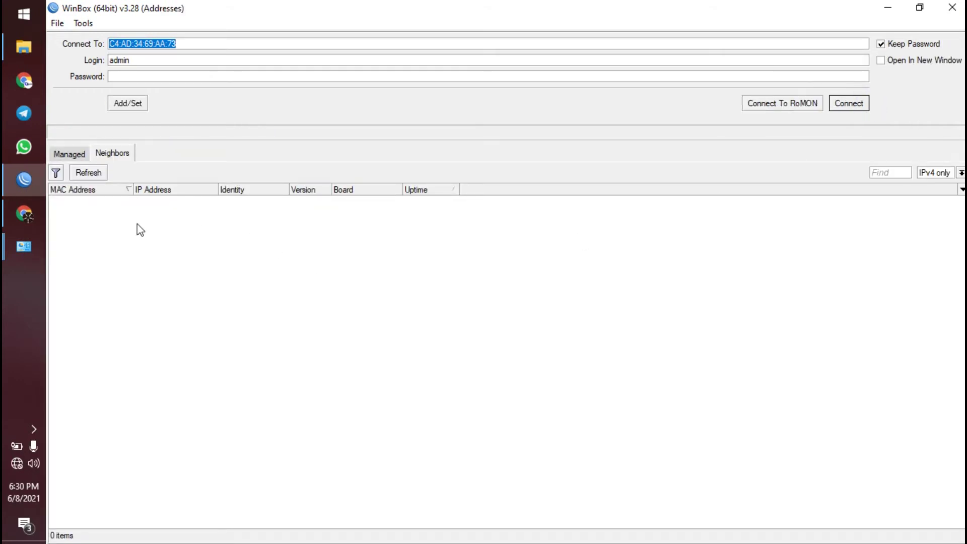
- Return to the Chrome PDF's page 1 topology diagram and IP address table
click(29, 222)
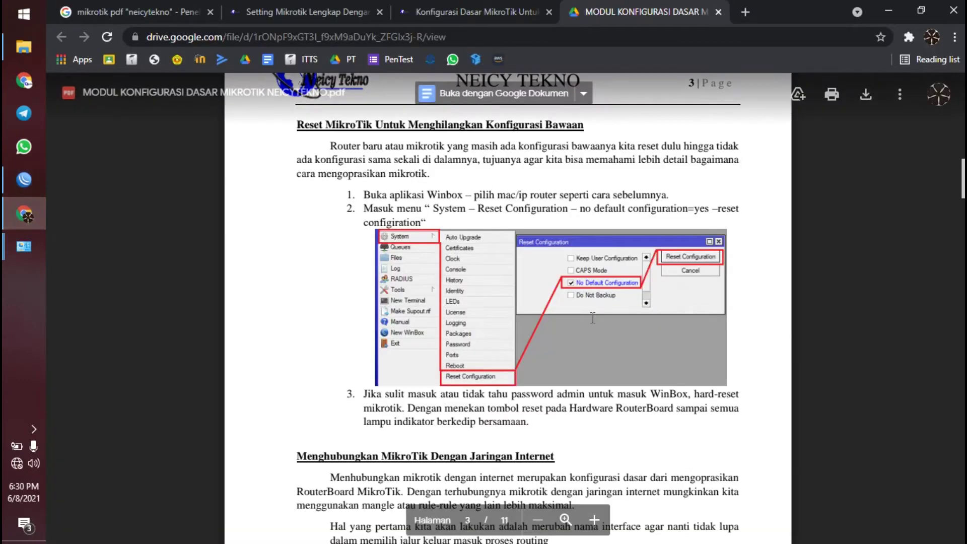
scroll(580, 325, up, 10)
scroll(580, 325, up, 20)
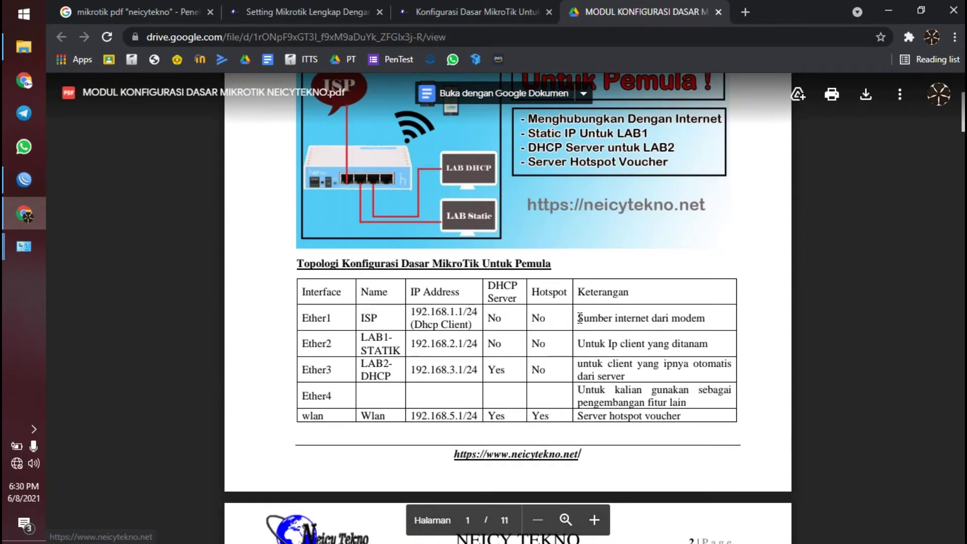
scroll(549, 321, down, 4)
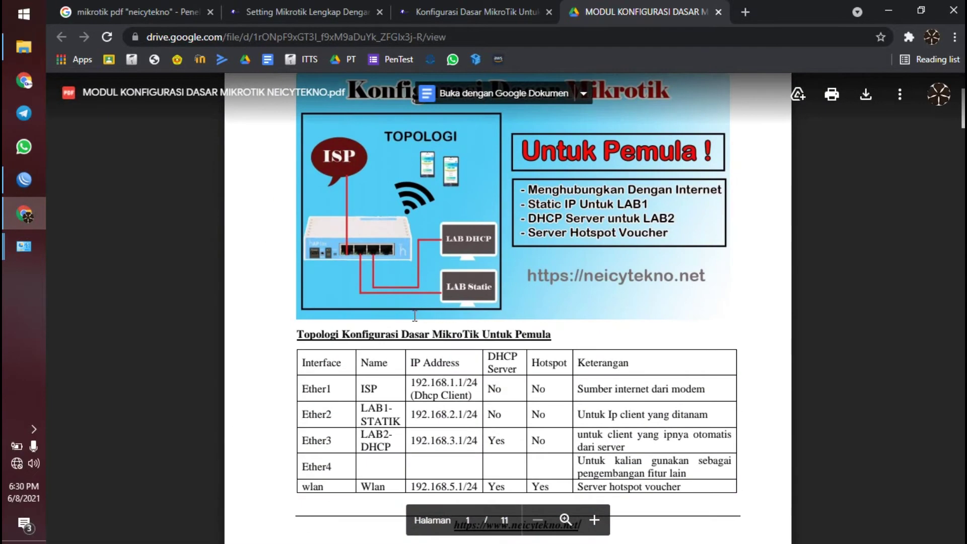
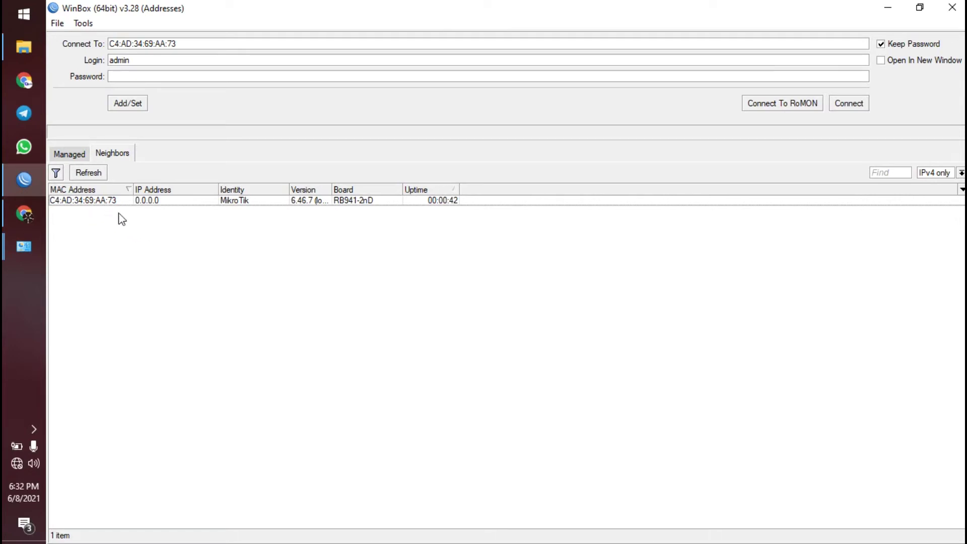
- Connect WinBox to the hAP lite router at MAC C4:AD:34:69:AA:73, then bring up the PDF guide
click(97, 200)
double_click(96, 200)
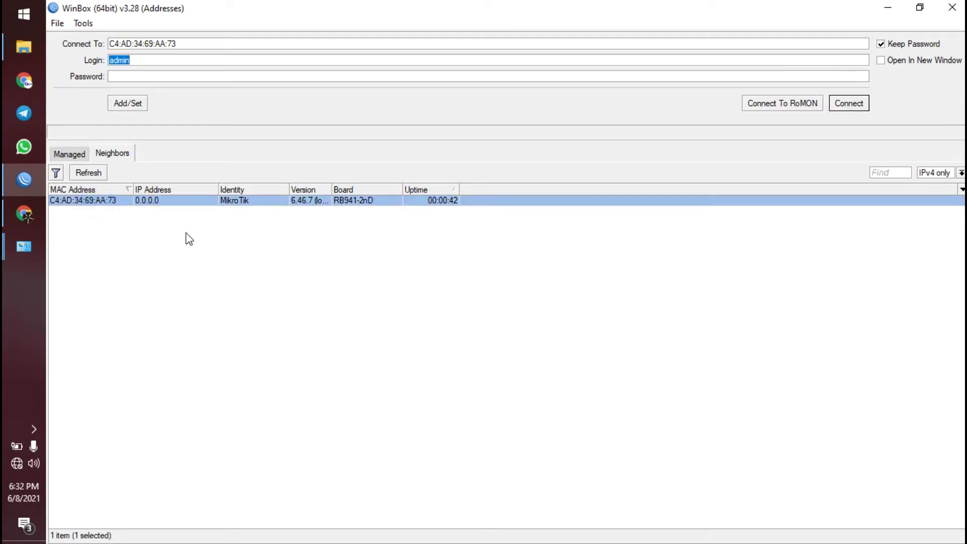
click(848, 106)
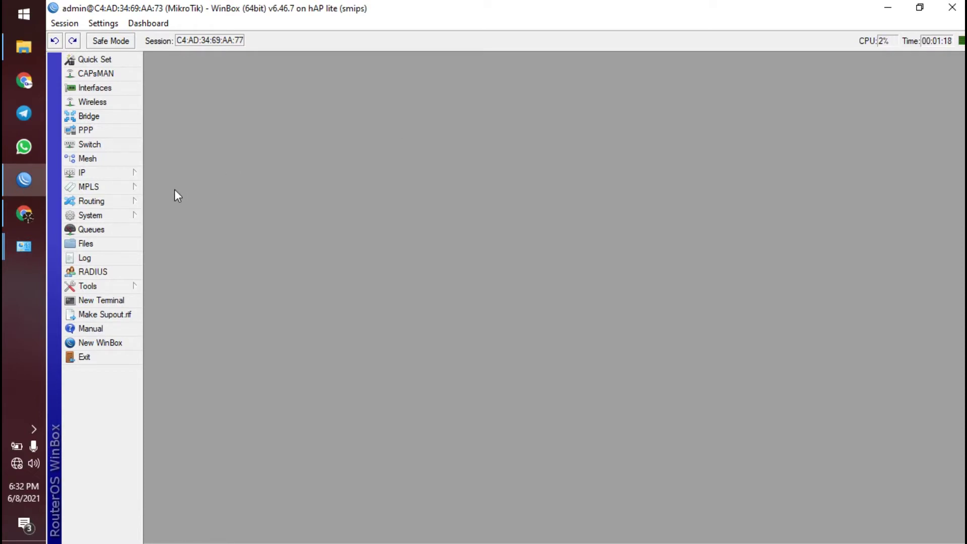
click(28, 216)
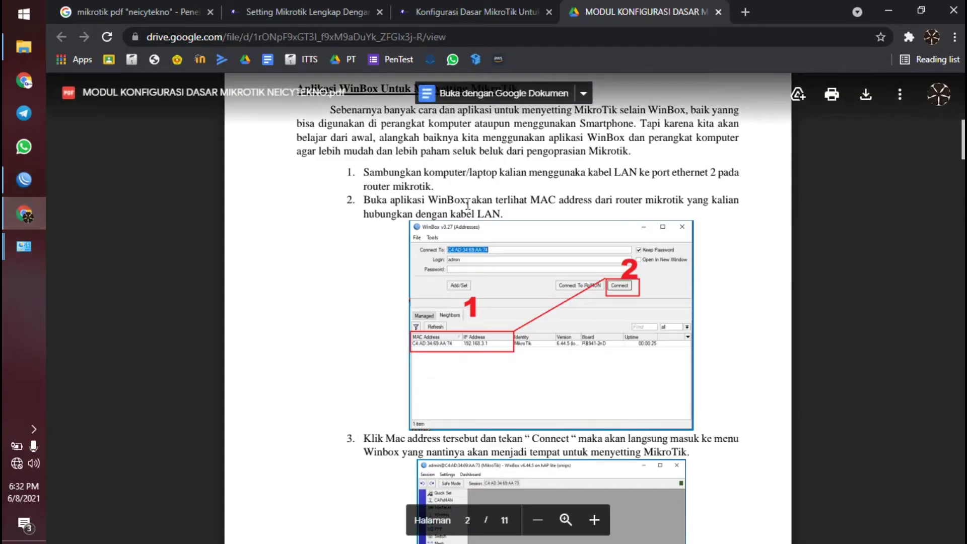
- Scroll the PDF guide around the 'Menghubungkan MikroTik' section, then return to WinBox
scroll(469, 204, down, 10)
scroll(459, 211, up, 3)
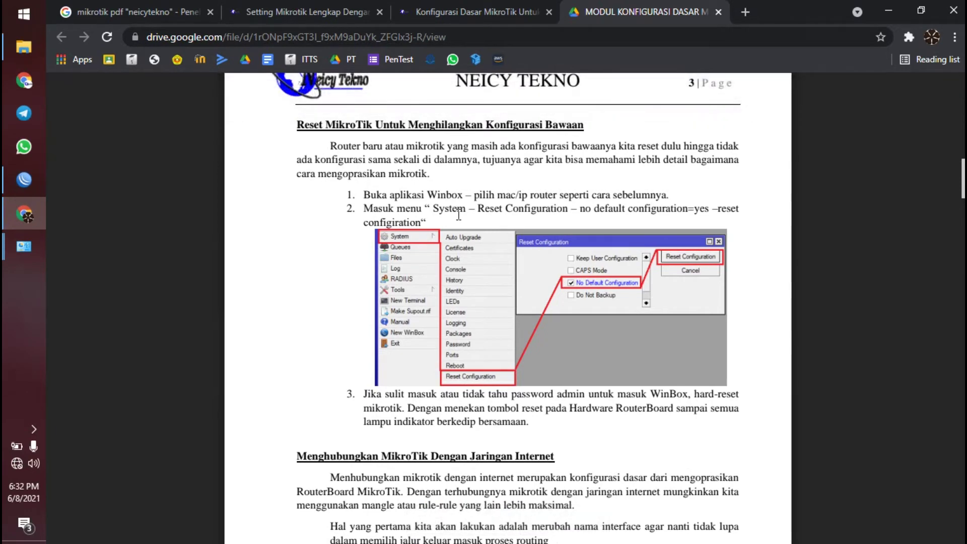
scroll(458, 216, down, 8)
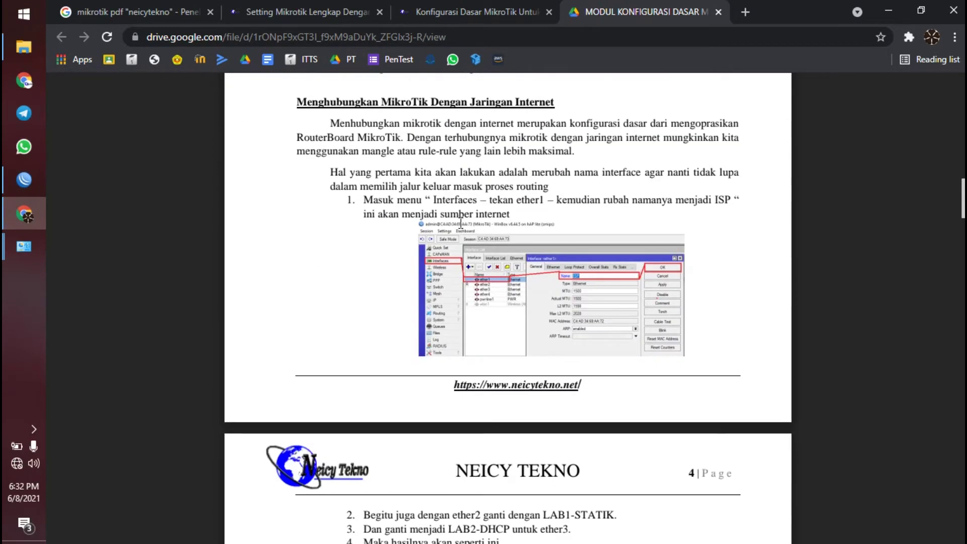
scroll(461, 224, up, 2)
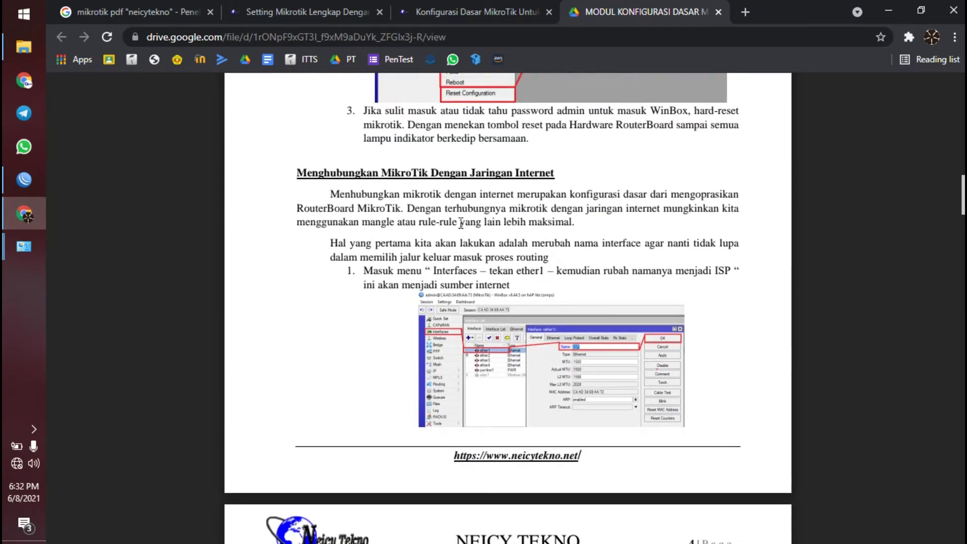
click(40, 184)
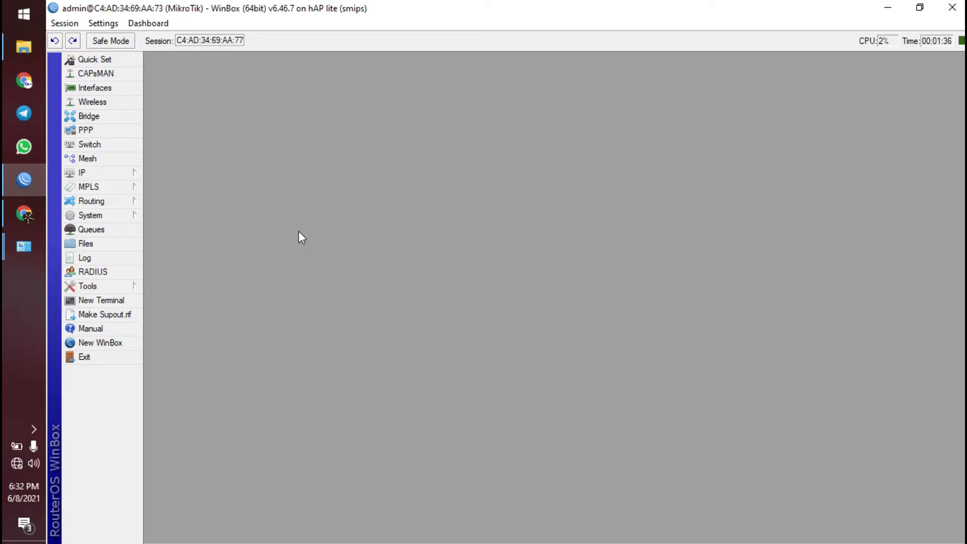
- Open the Interface List and rename ether1 to ISP
click(118, 89)
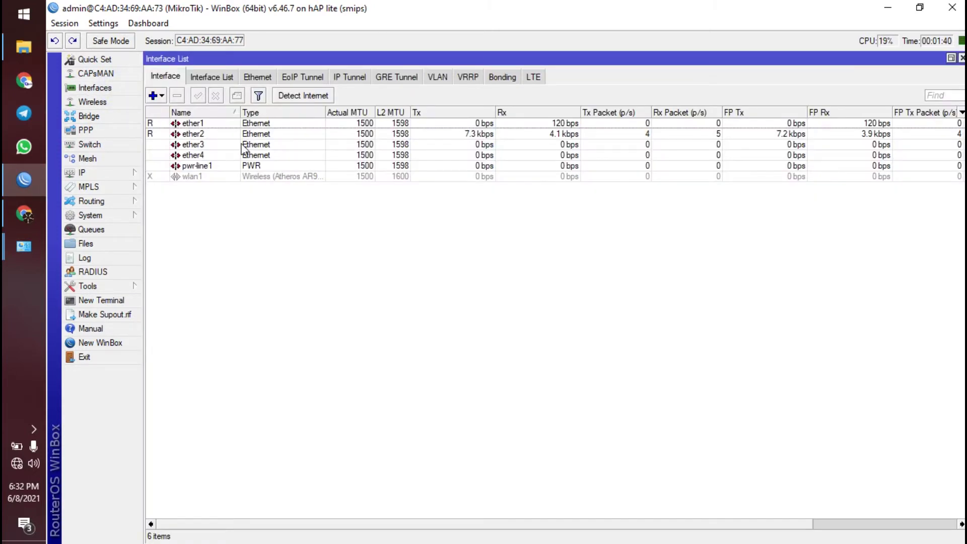
click(200, 124)
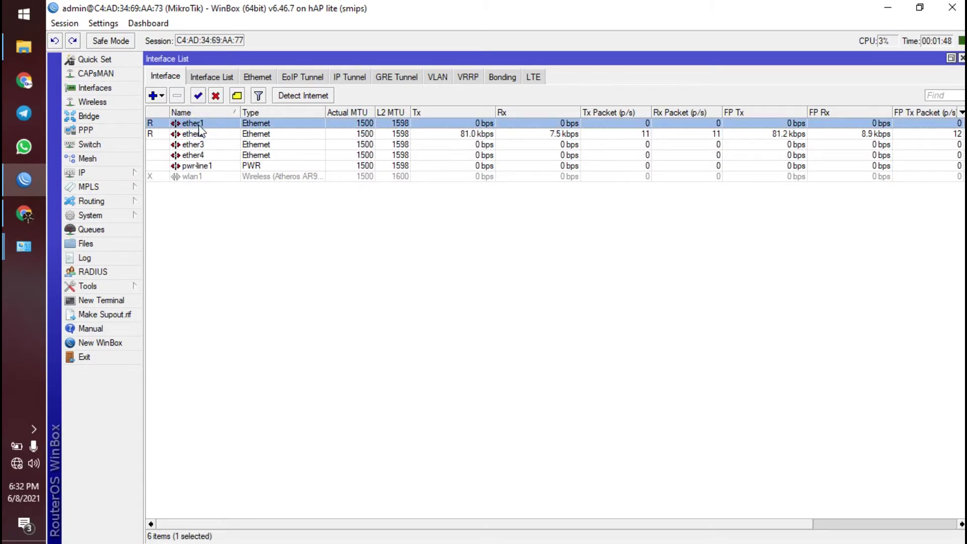
double_click(199, 126)
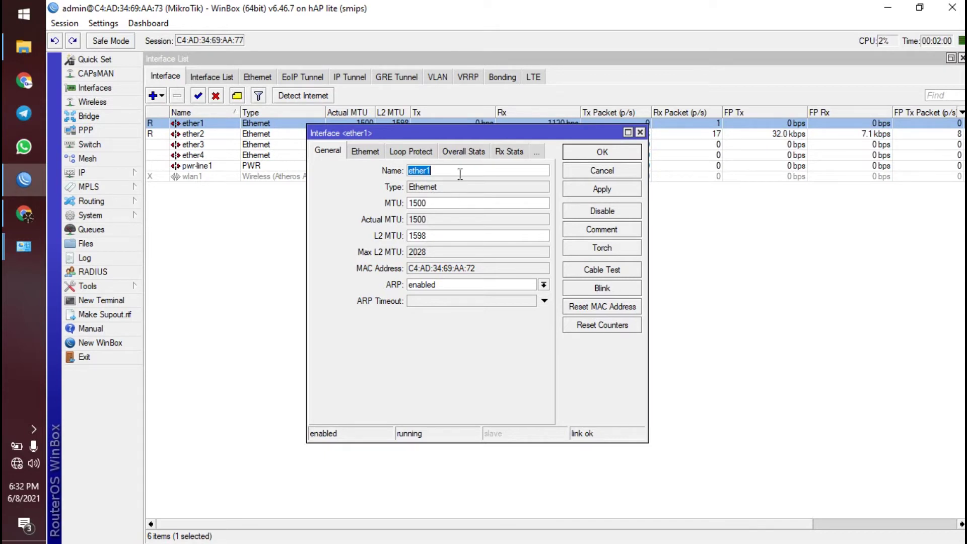
text(ISP)
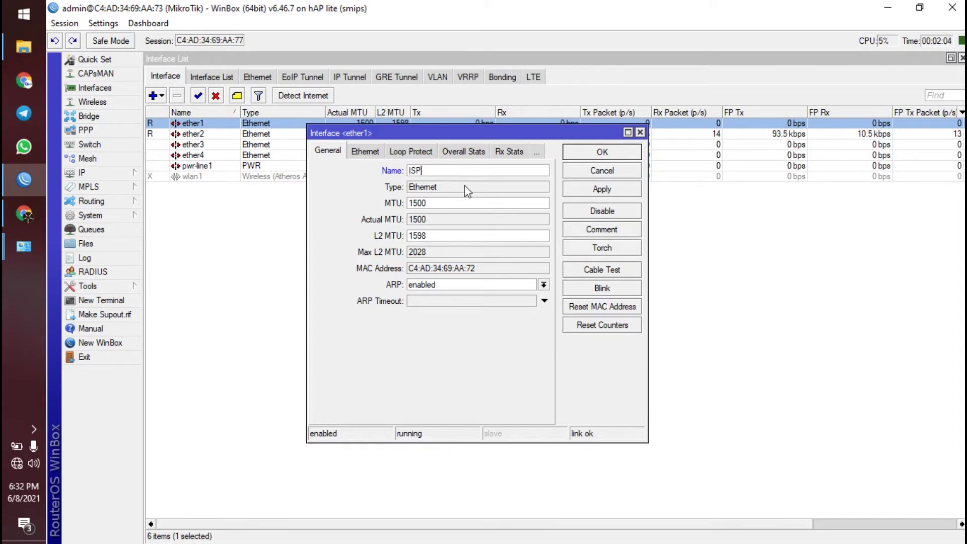
click(616, 154)
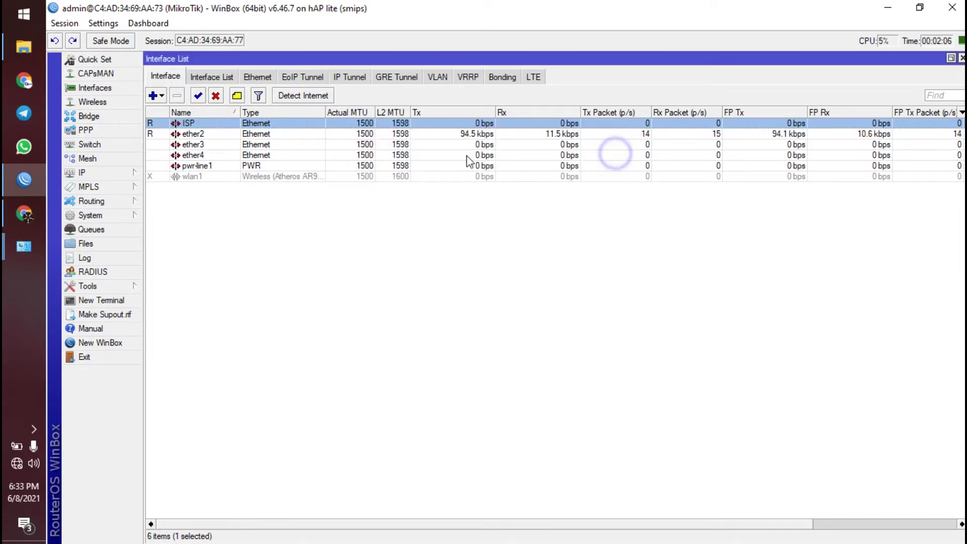
- Rename ether2 to STATIC_LAB and ether3 to DHCP-LAB
double_click(204, 135)
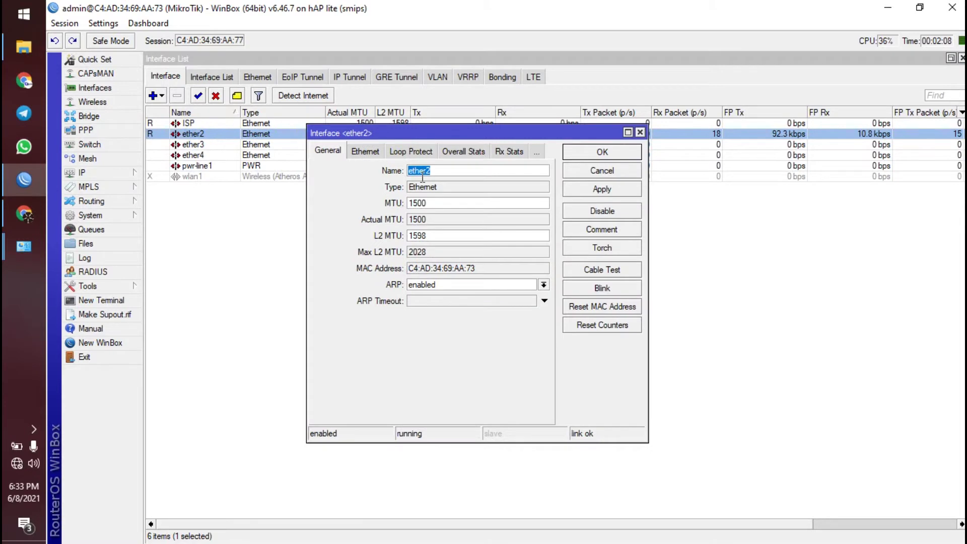
text(STATIC)
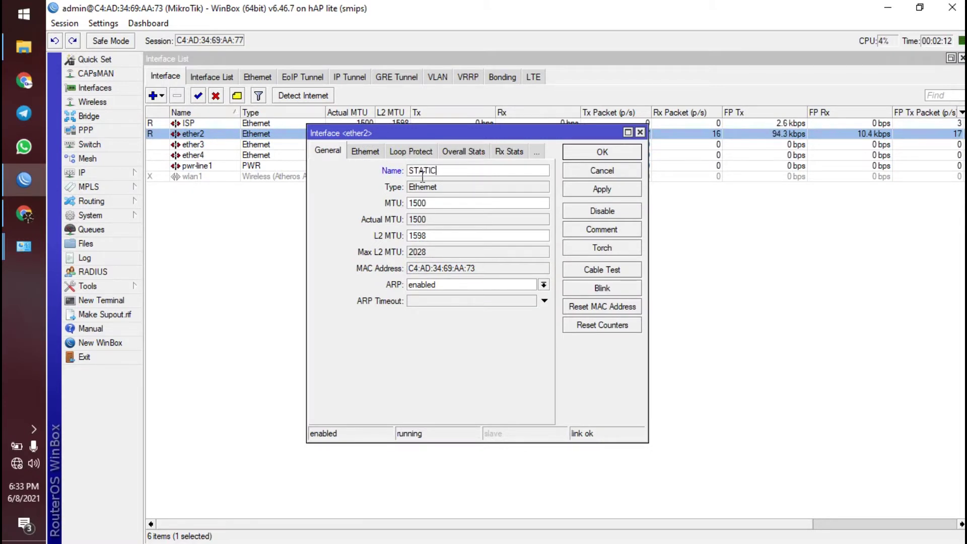
text(_LAB)
click(600, 152)
double_click(248, 146)
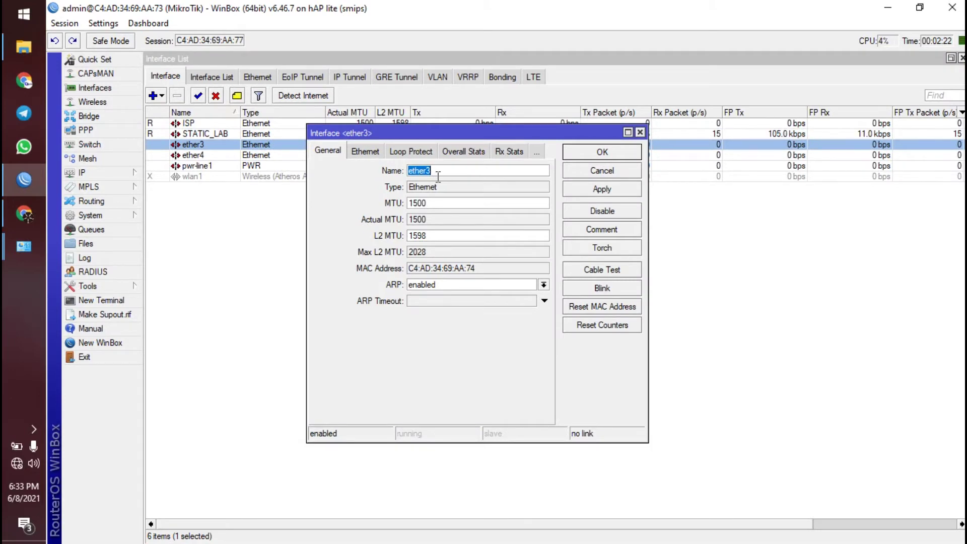
text(DHCP-LAB)
click(622, 152)
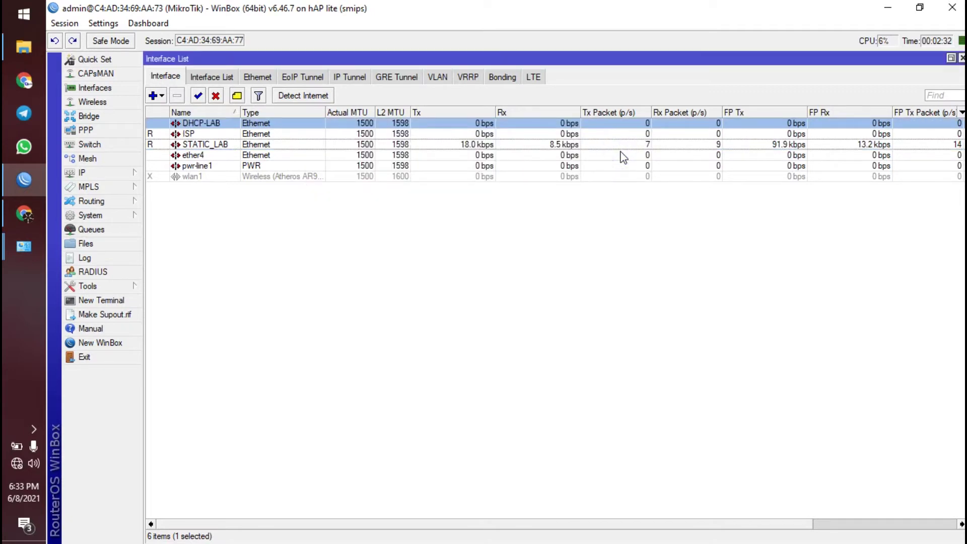
click(416, 221)
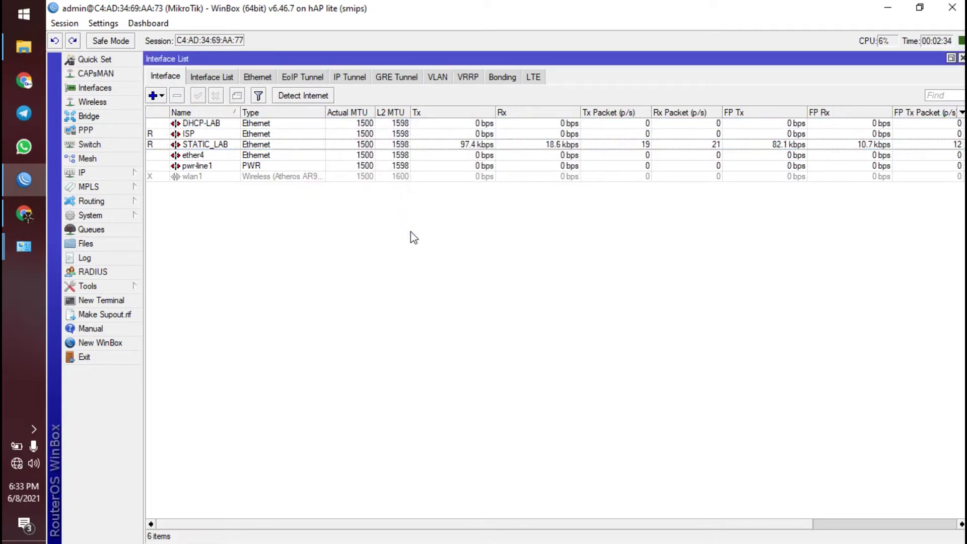
click(109, 174)
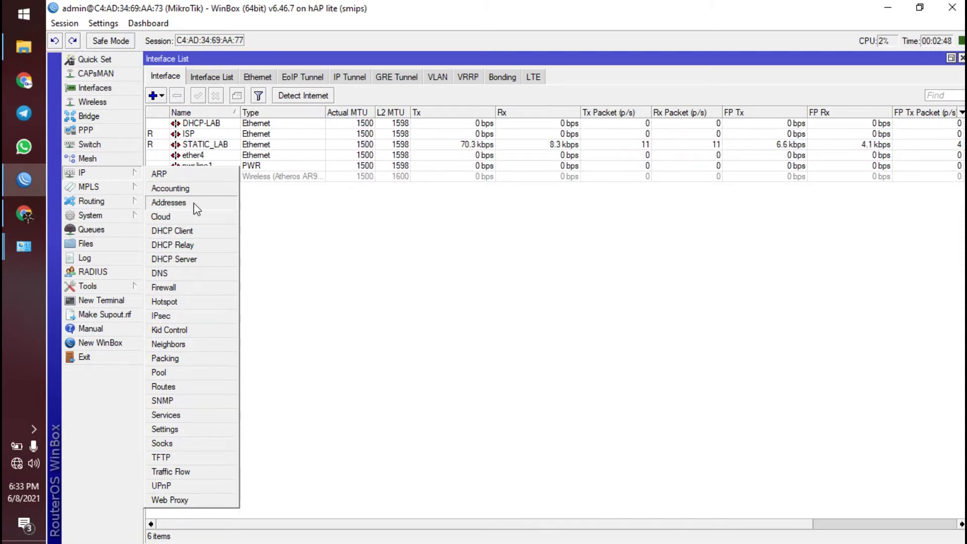
- Close the Interface List and expand the IP menu in the side bar
click(507, 295)
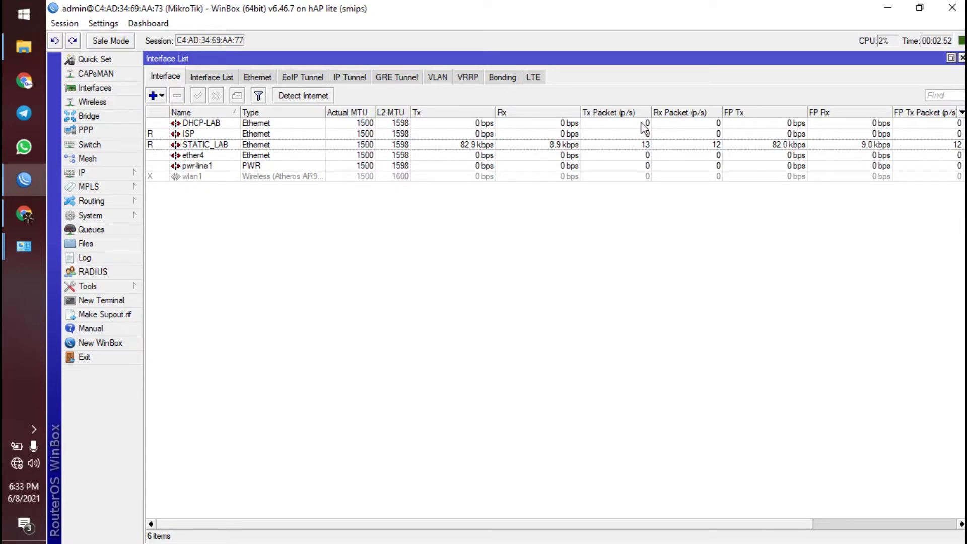
click(962, 57)
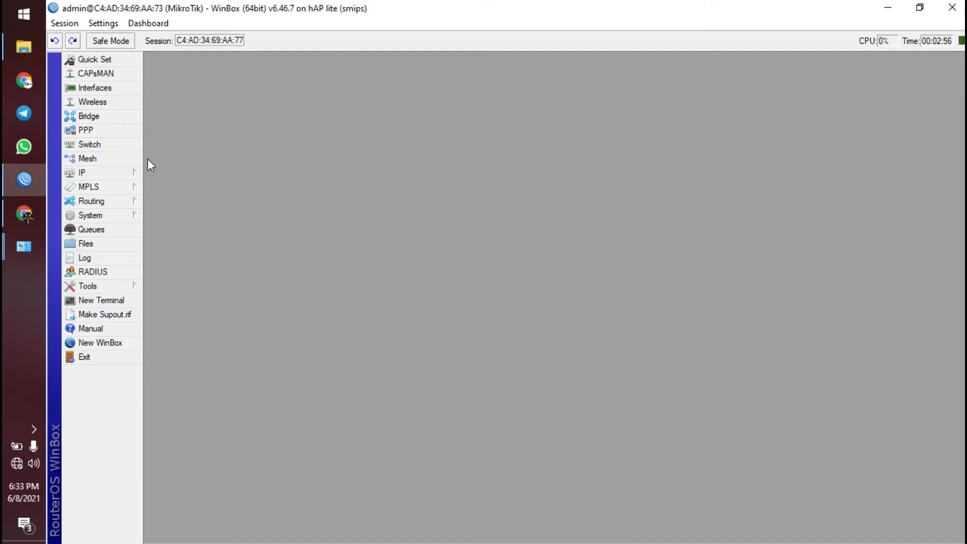
click(123, 173)
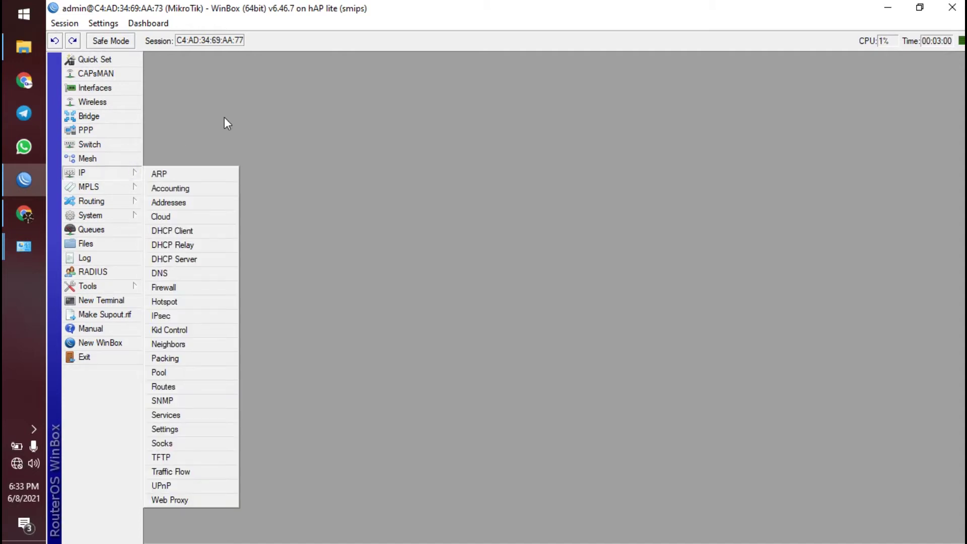
click(238, 110)
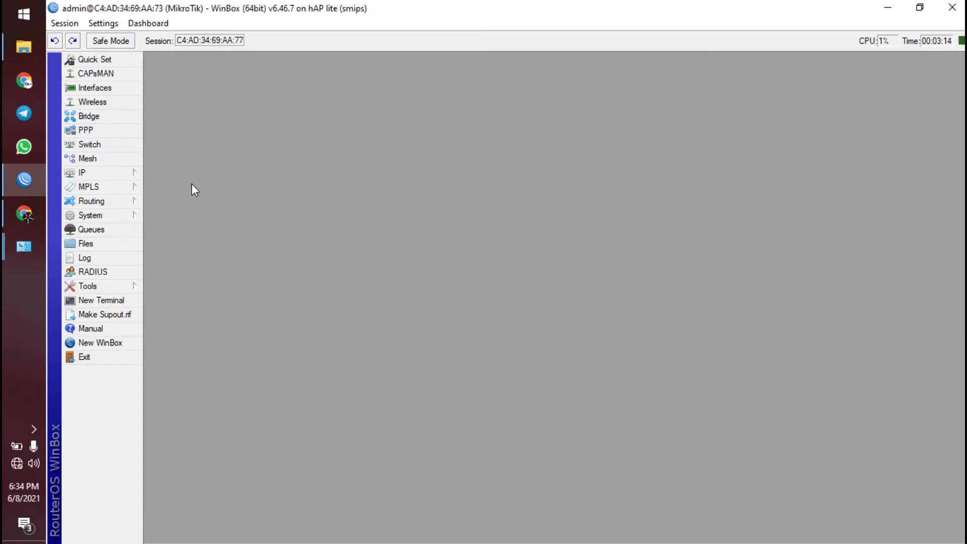
click(123, 172)
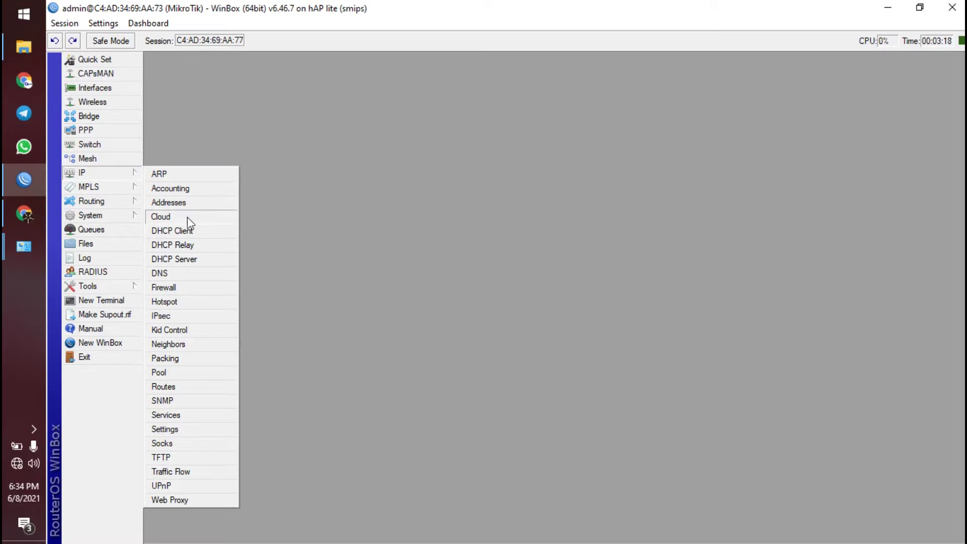
- Add a DHCP client on the ISP interface, using peer DNS/NTP, and save it
click(193, 233)
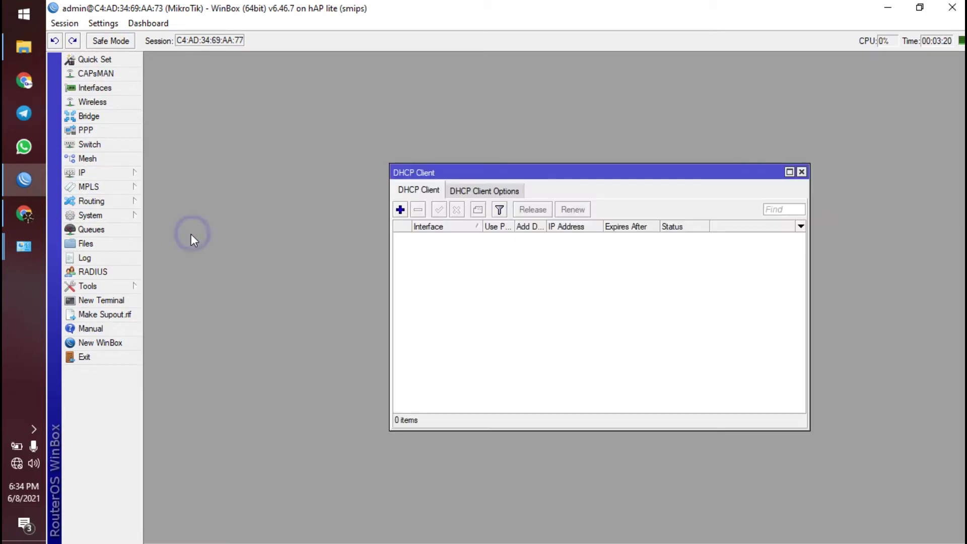
drag(435, 175, 311, 99)
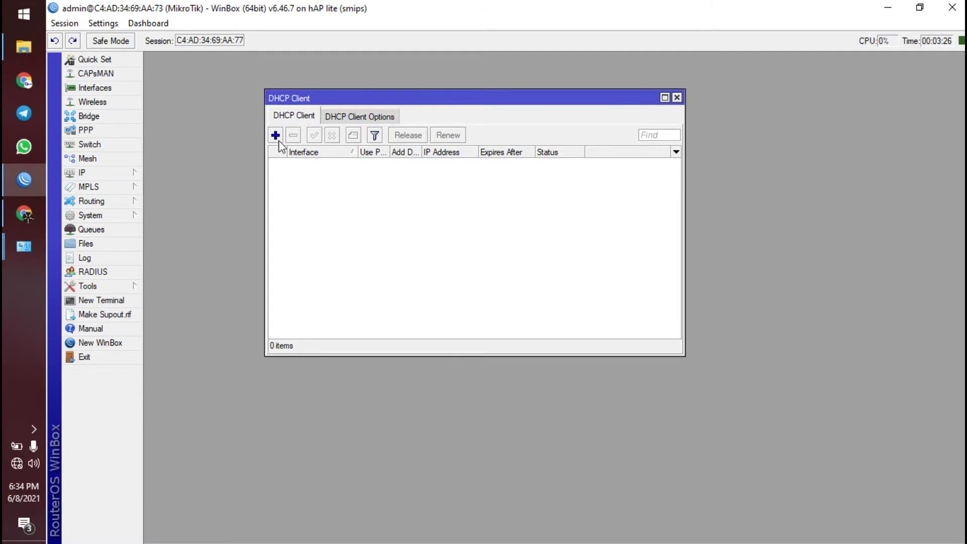
click(276, 135)
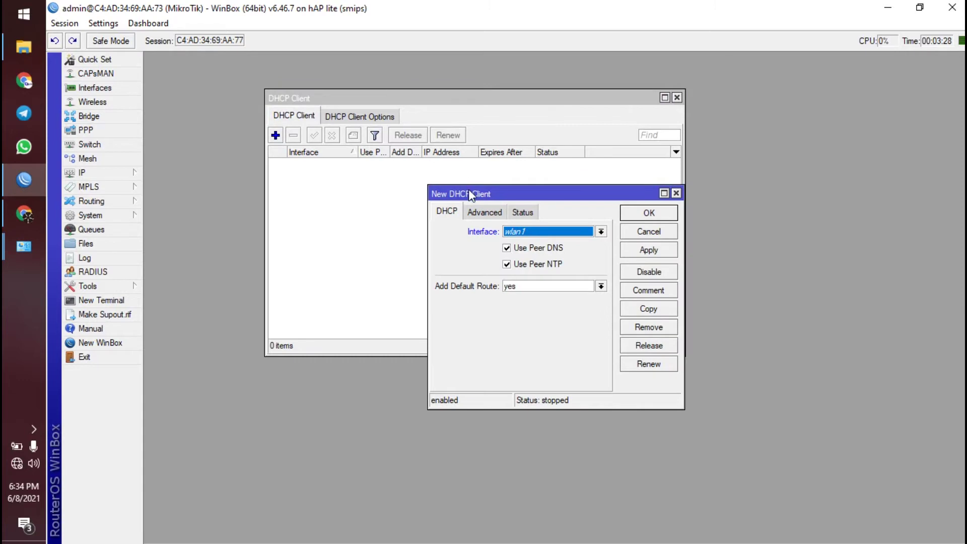
drag(470, 192, 379, 155)
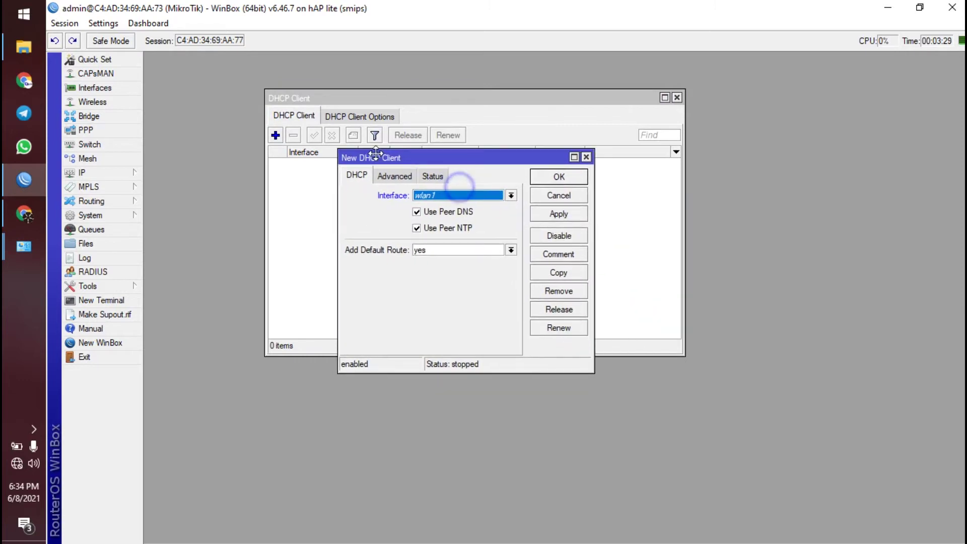
click(421, 197)
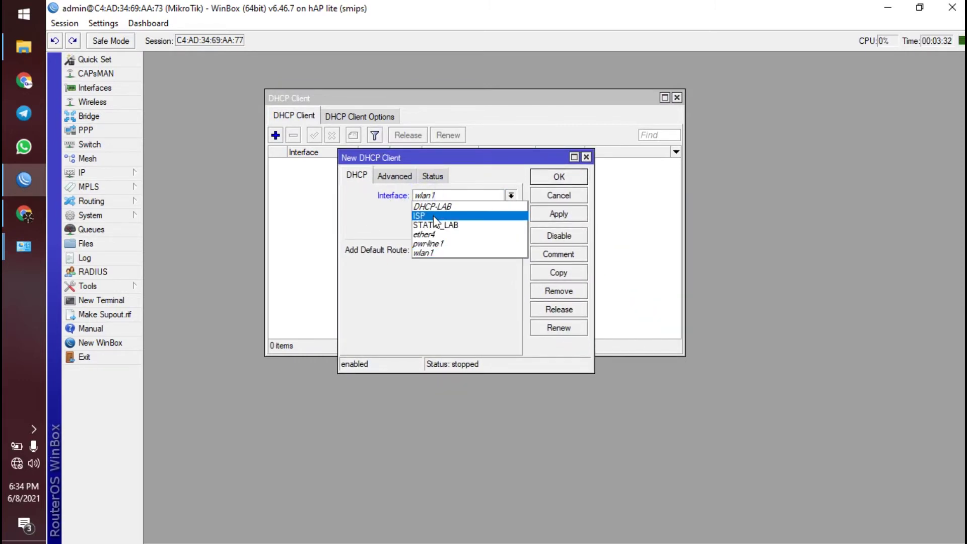
click(433, 217)
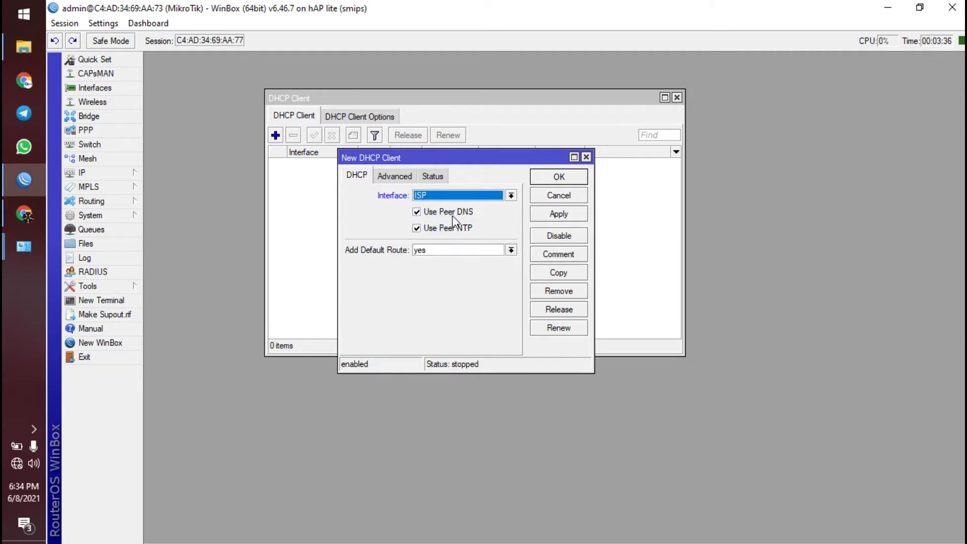
click(570, 178)
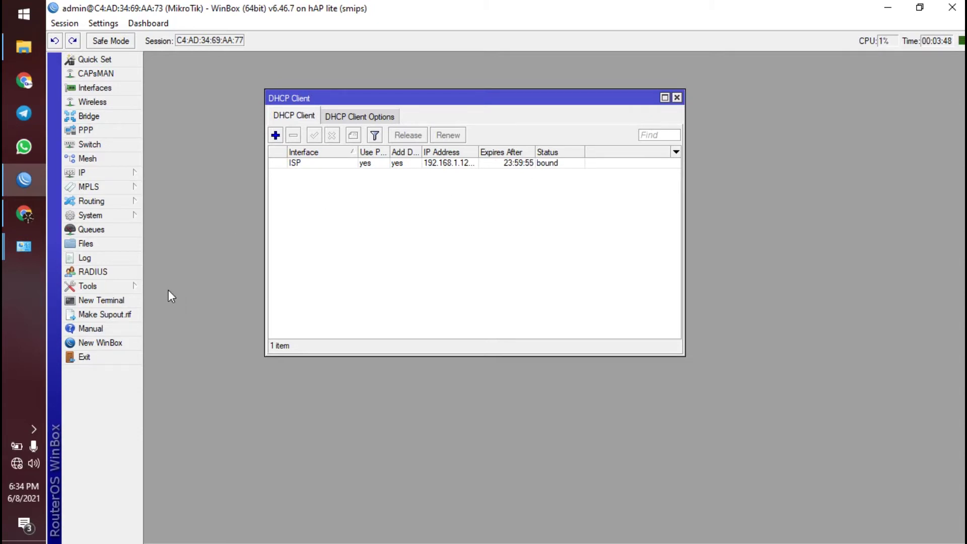
- Ping 8.8.8.8 from a new router terminal, then stop the ping
click(122, 301)
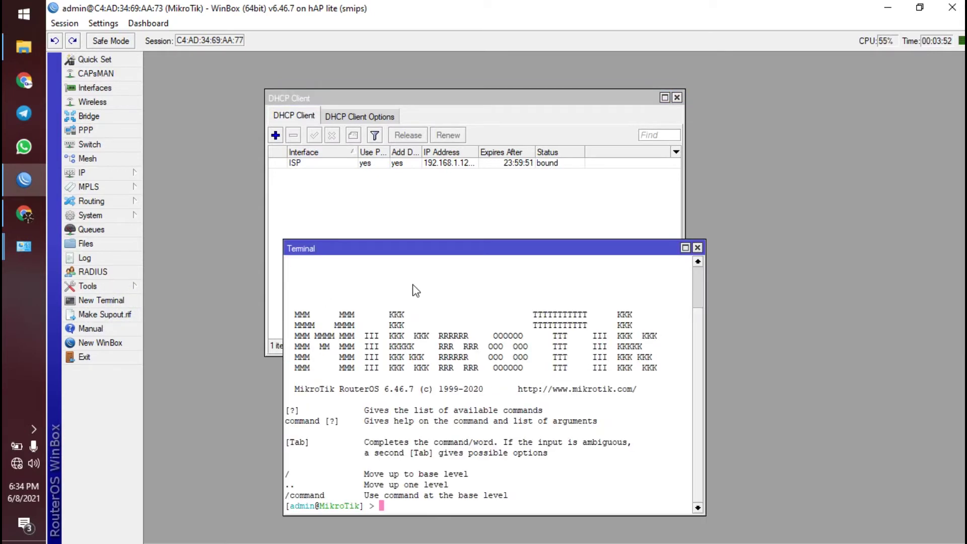
text(ping 8.8.88.)
key(BackSpace)
key(BackSpace)
text(.8)
key(Return)
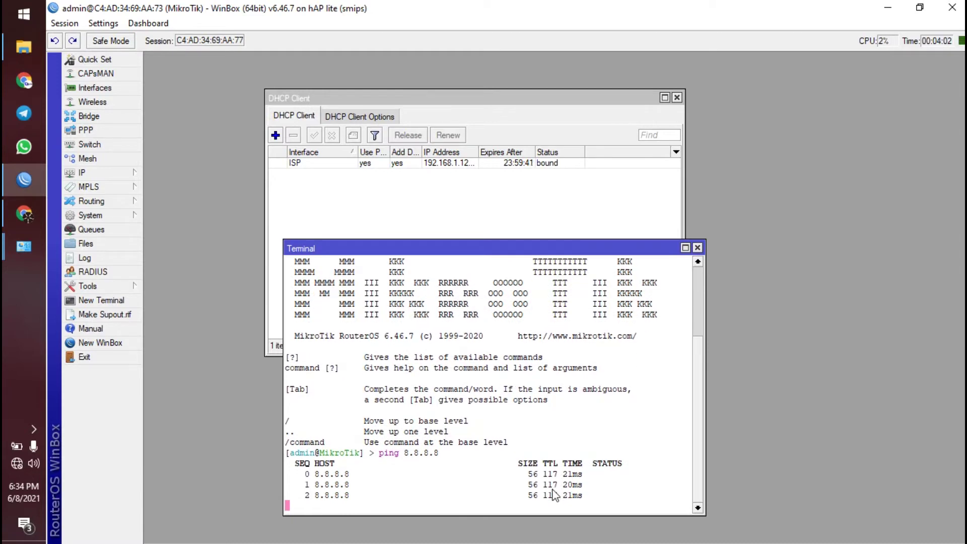
key(ctrl+c)
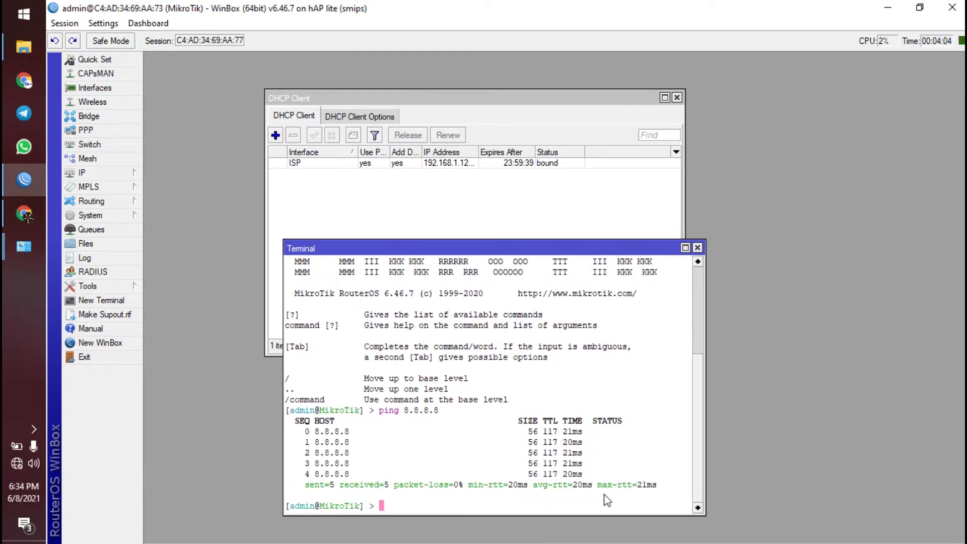
- Disable the ISP DHCP client and ping 8.8.8.8 again
click(364, 166)
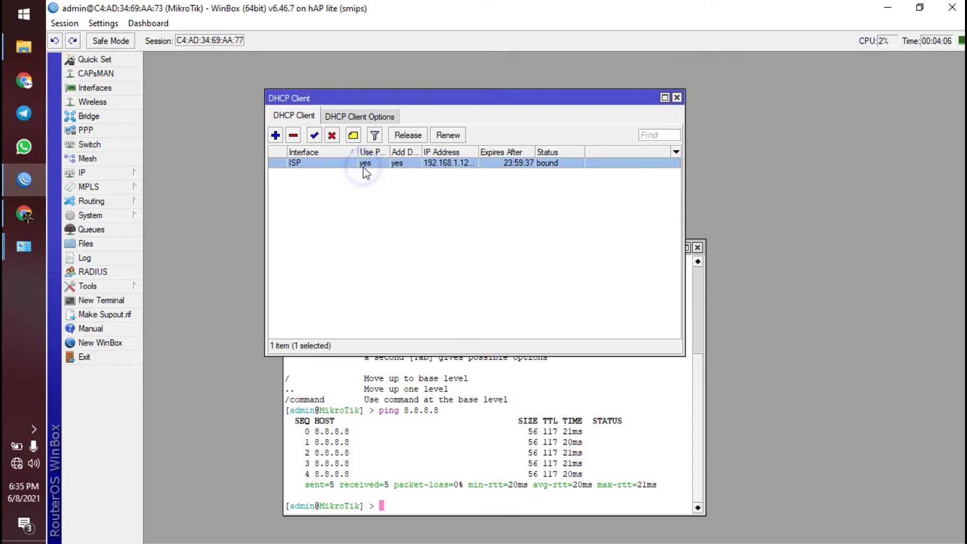
click(332, 135)
click(446, 372)
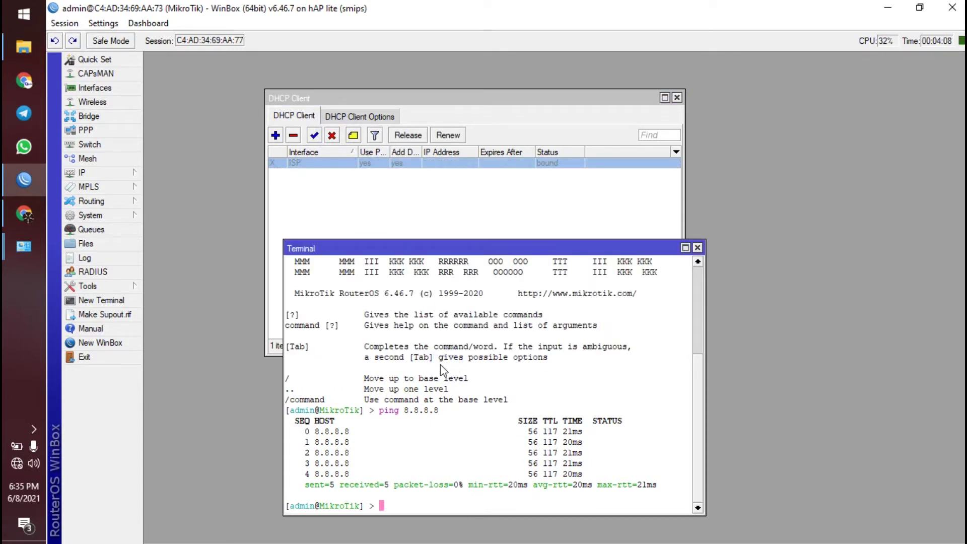
key(Up)
key(Return)
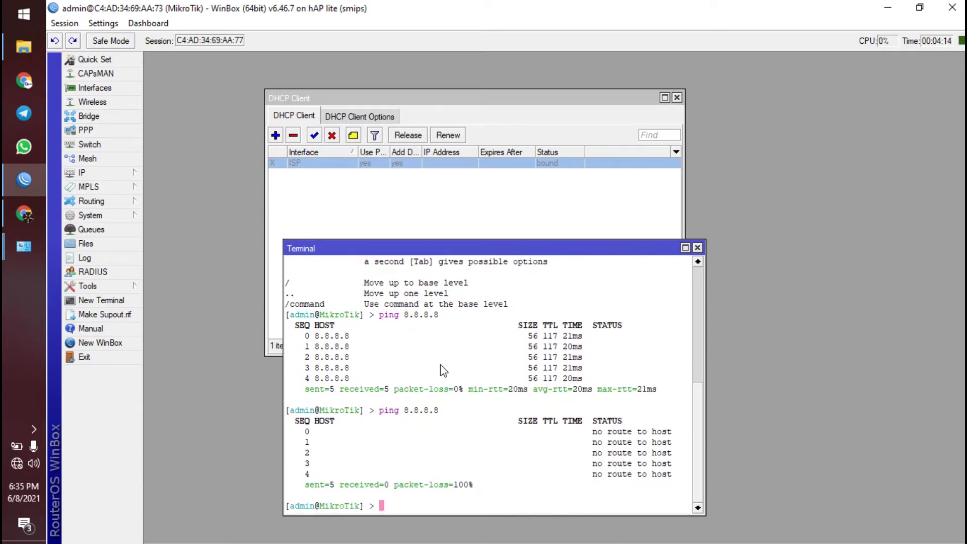
- Re-enable the ISP DHCP client, close the terminal, and scroll the PDF guide
click(359, 191)
click(327, 163)
click(315, 135)
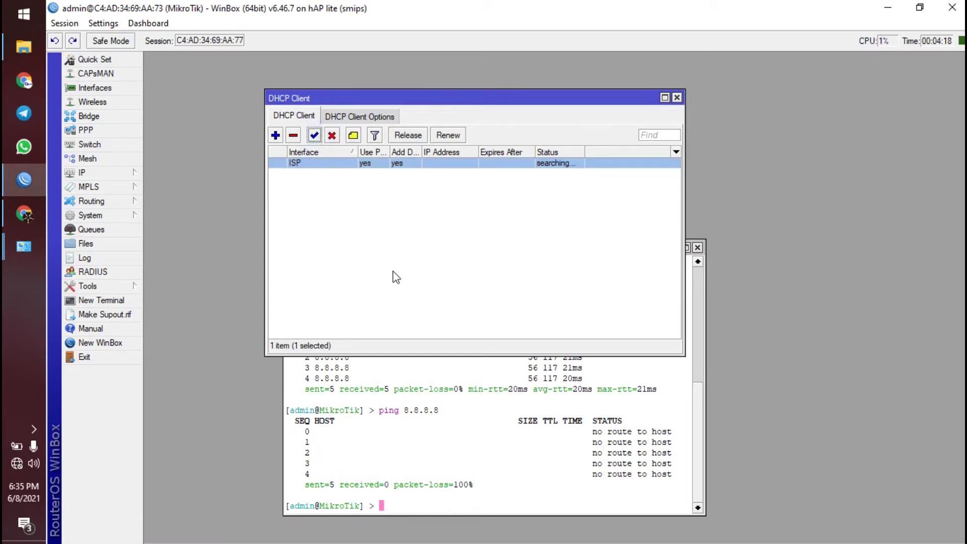
click(668, 395)
click(697, 248)
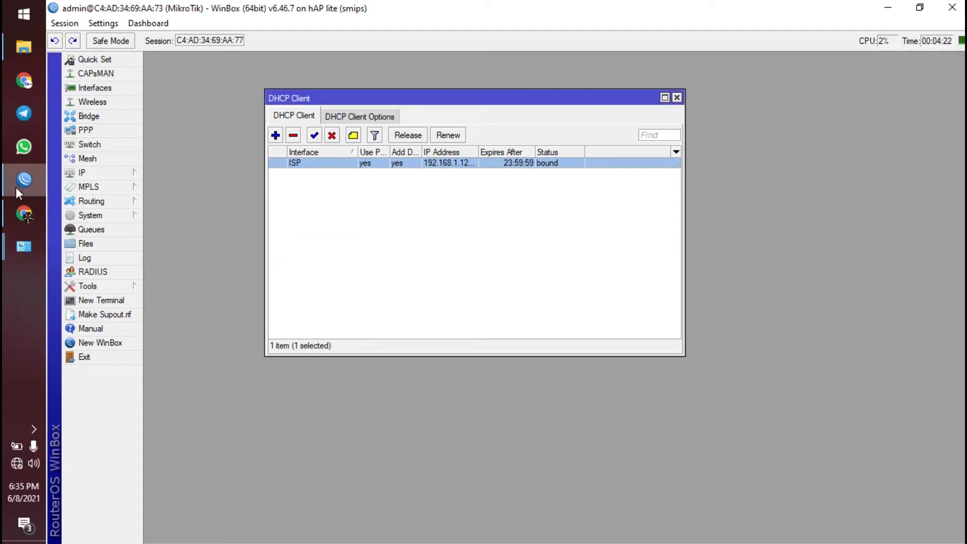
click(20, 215)
scroll(453, 254, down, 8)
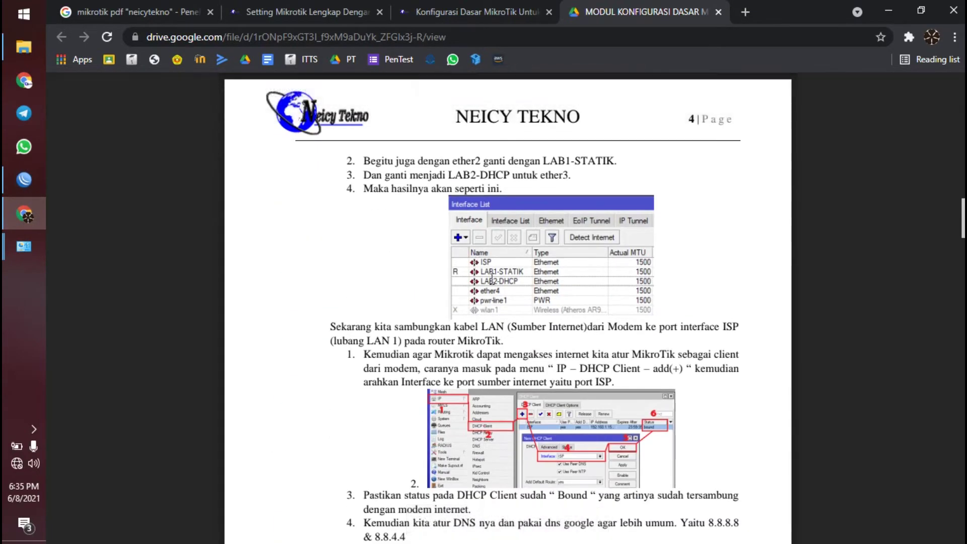
- Scroll the PDF to page 5, highlight the 'IP – Addresses – add(+)' step, and return to WinBox
scroll(483, 269, down, 10)
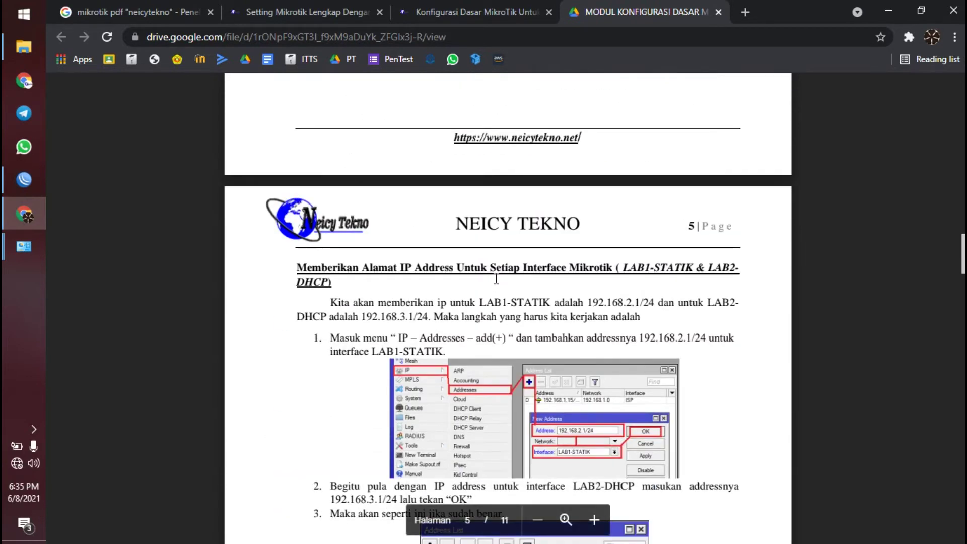
scroll(496, 278, down, 3)
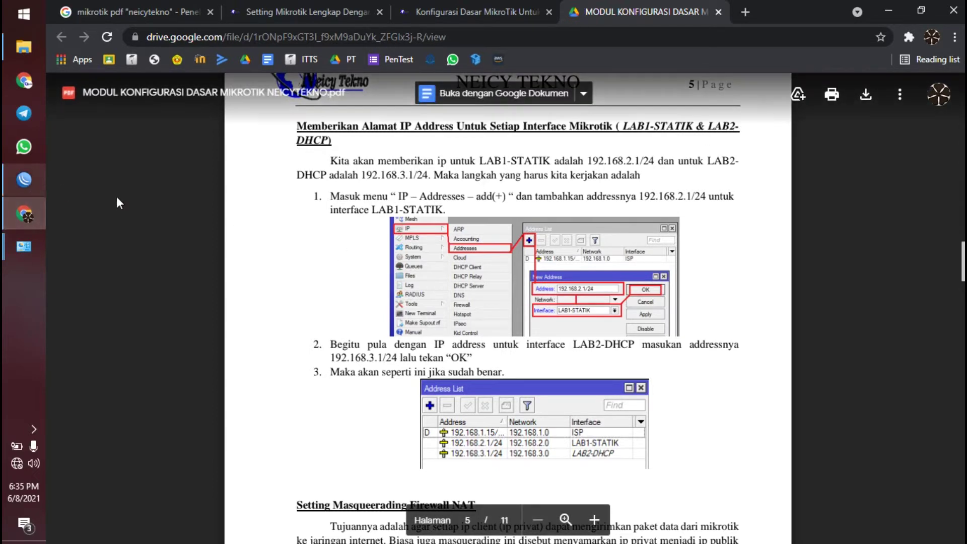
scroll(405, 248, down, 2)
scroll(405, 248, up, 2)
drag(398, 197, 504, 197)
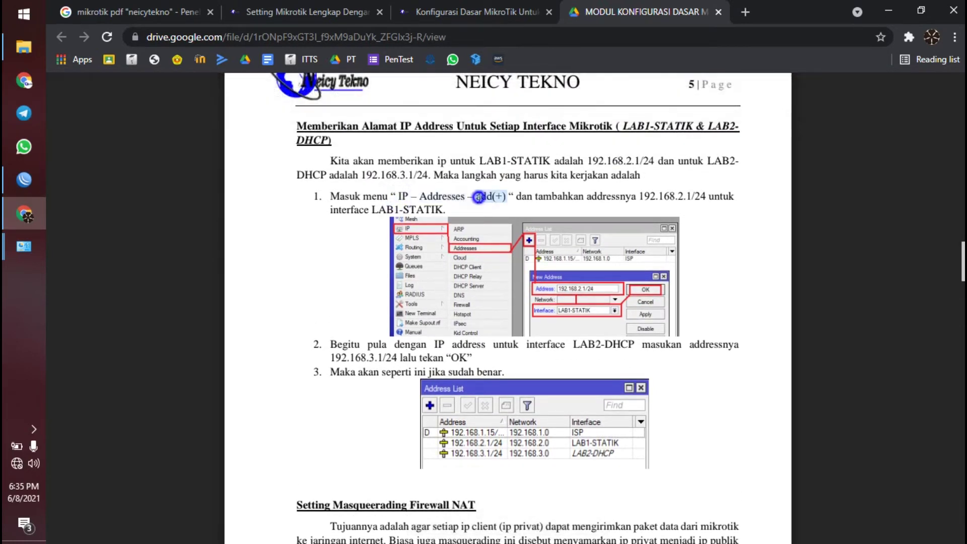
click(37, 178)
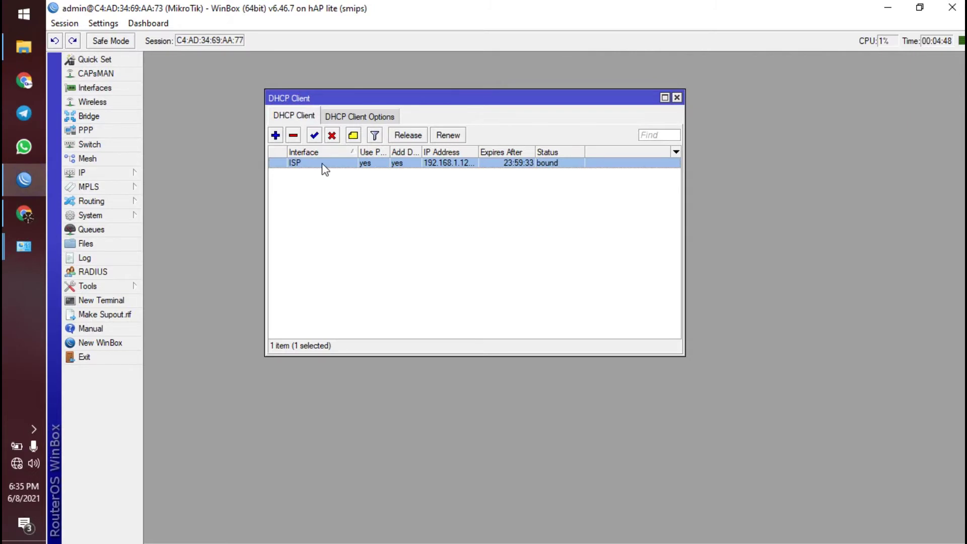
- Add the address 192.168.2.1/24 on STATIC_LAB in IP > Addresses
click(678, 98)
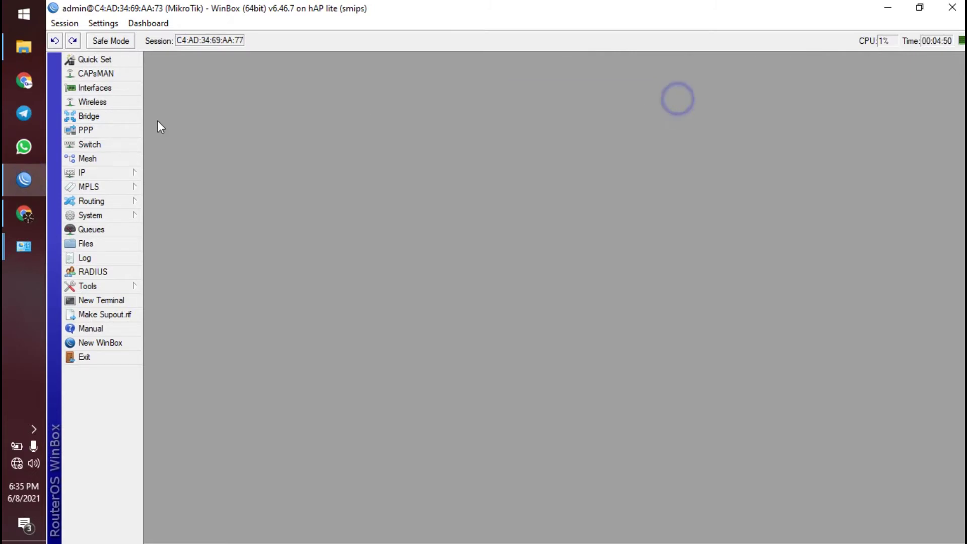
click(127, 173)
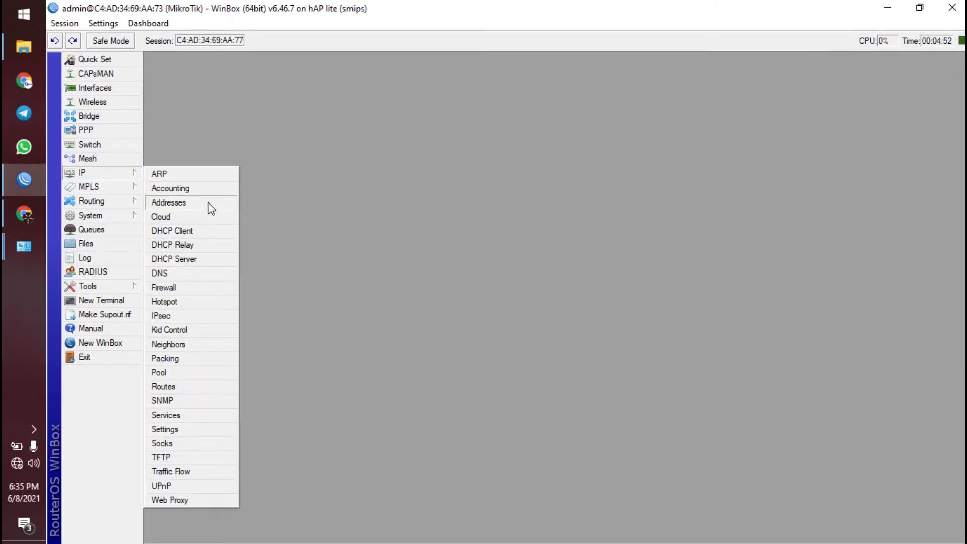
click(207, 202)
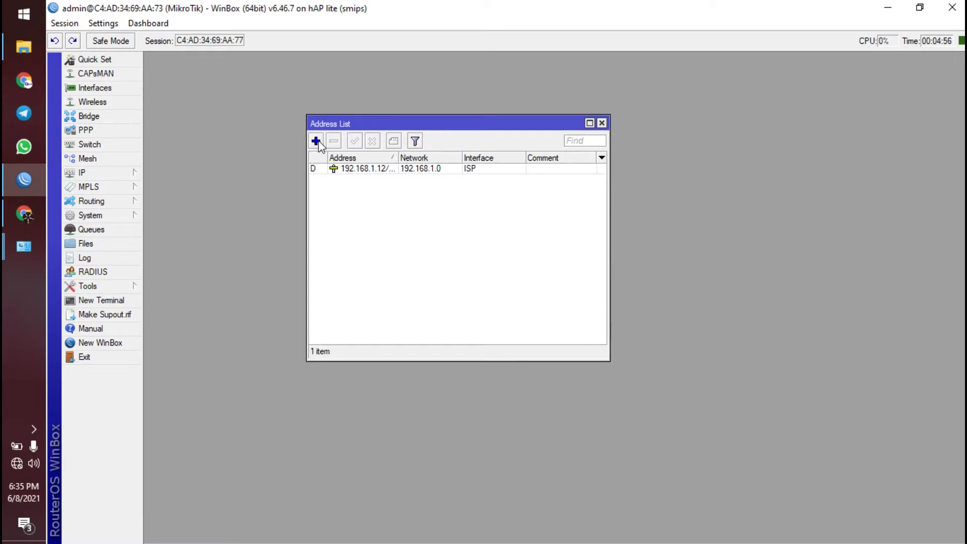
click(317, 142)
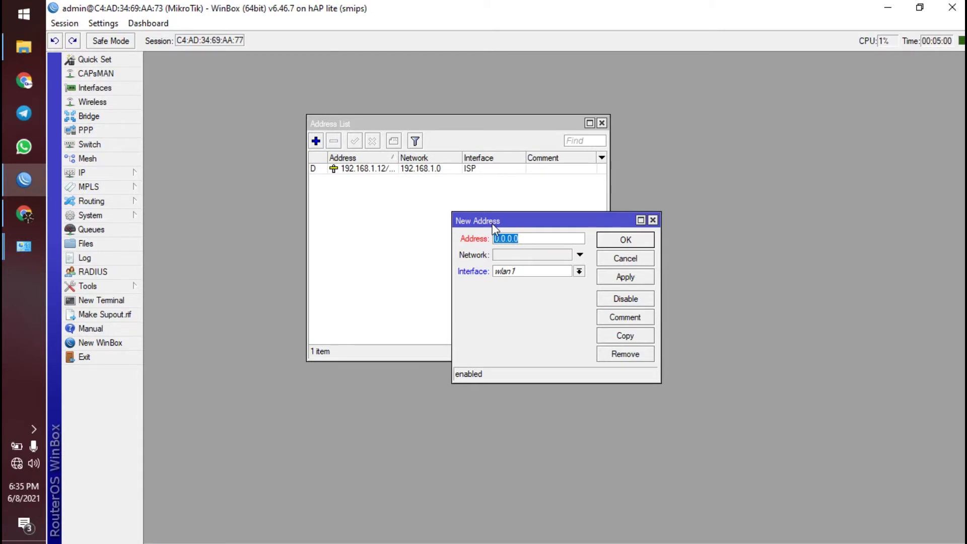
text(192.168.2.1/24)
double_click(550, 243)
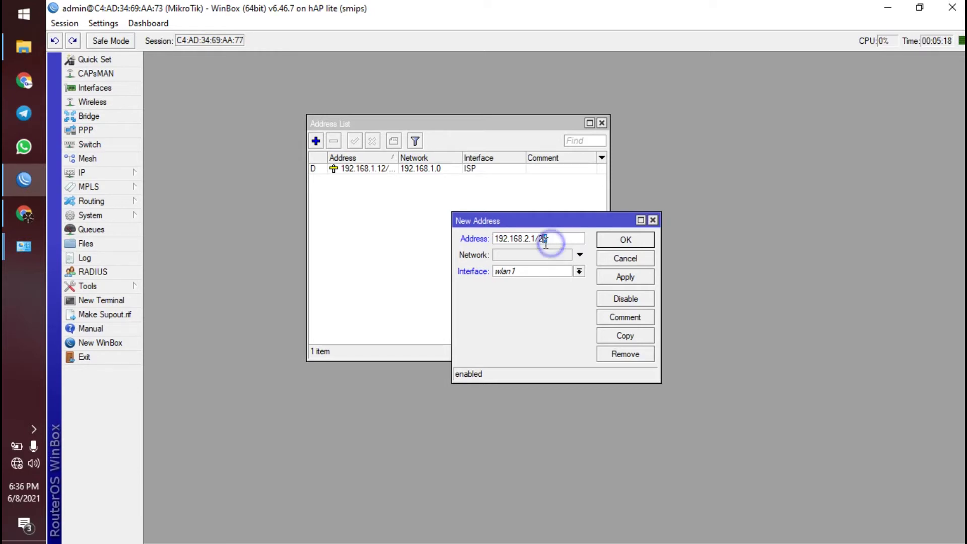
click(560, 239)
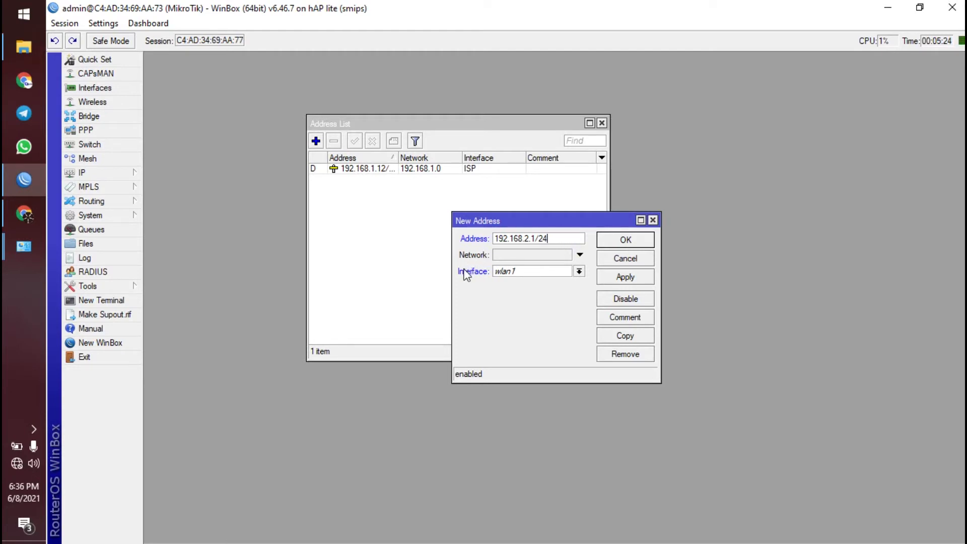
click(512, 274)
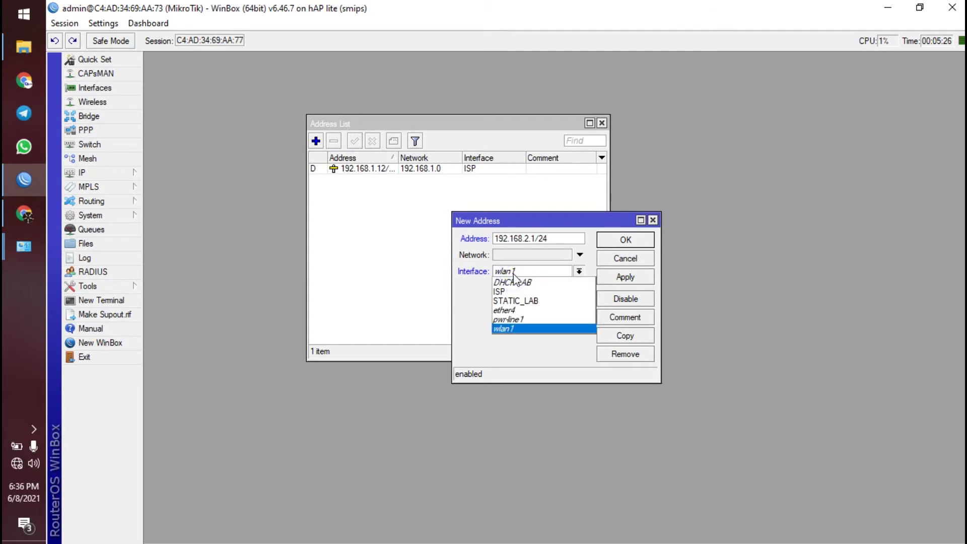
click(525, 302)
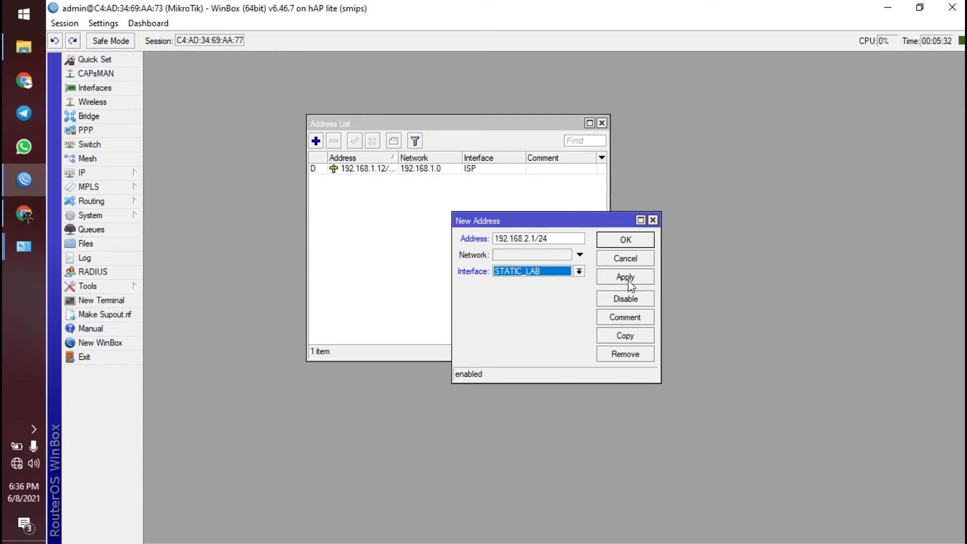
click(626, 240)
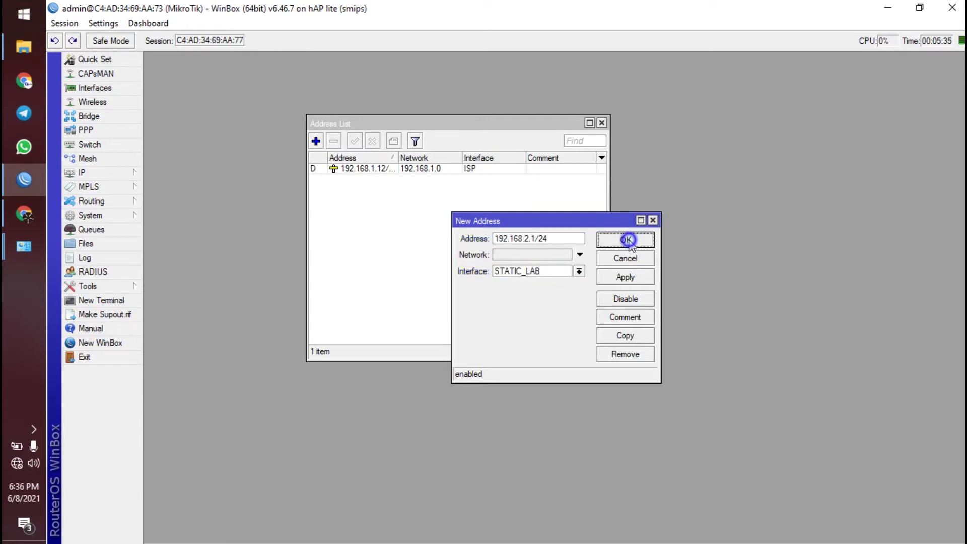
- Add the address 192.168.3.1/24 on the DHCP-LAB interface
click(317, 142)
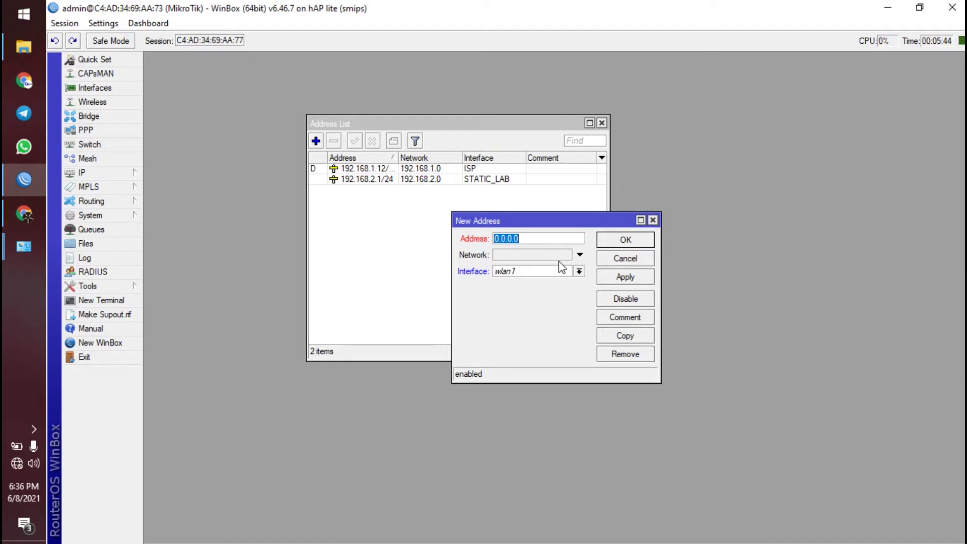
text(192.18)
key(BackSpace)
text(68)
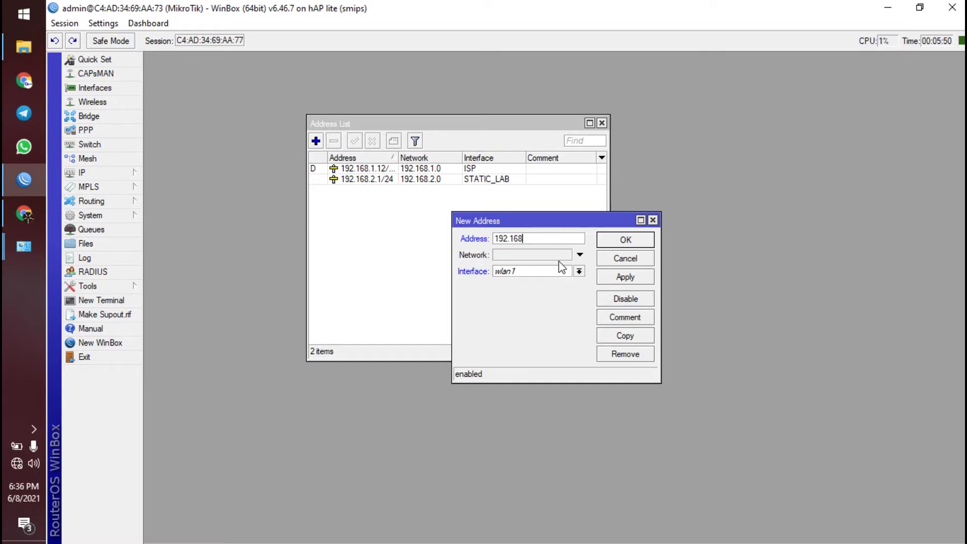
text(.3.1/24)
click(528, 271)
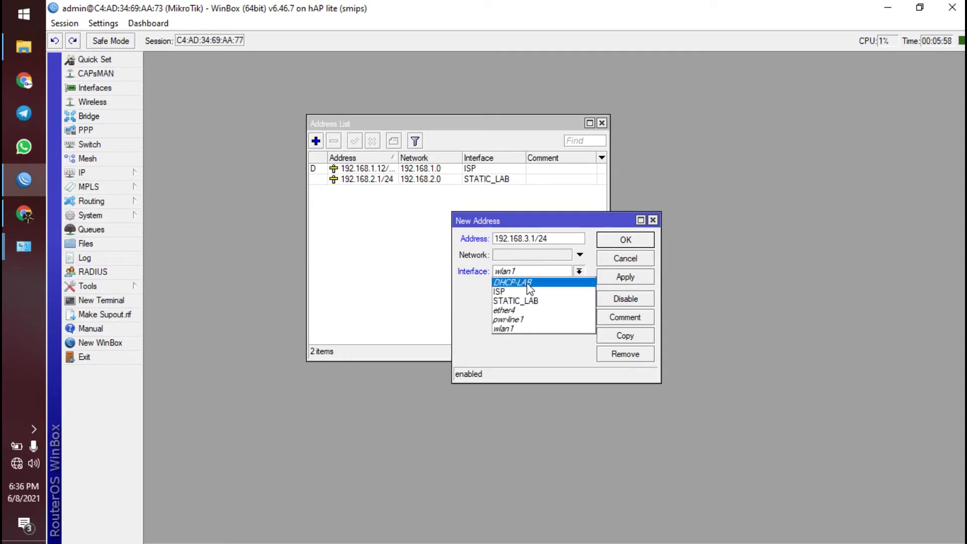
click(538, 285)
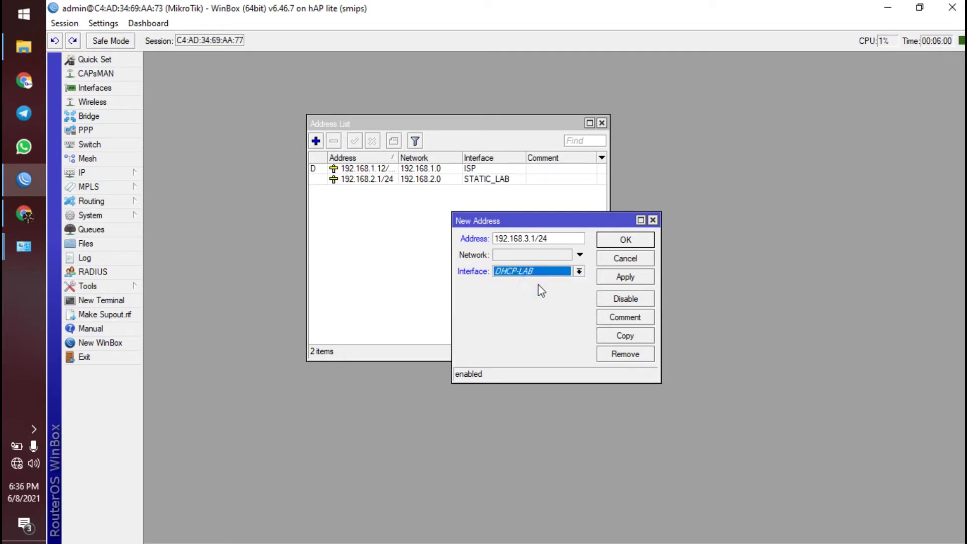
click(629, 240)
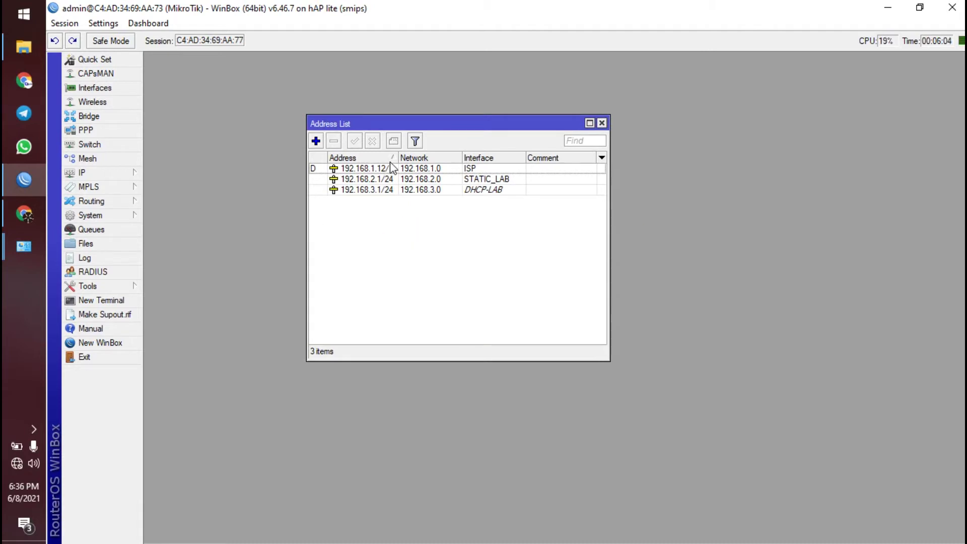
click(482, 246)
- Close the Address List, scroll the PDF to 'Setting Masquerading Firewall NAT', and return to WinBox
click(603, 124)
click(24, 213)
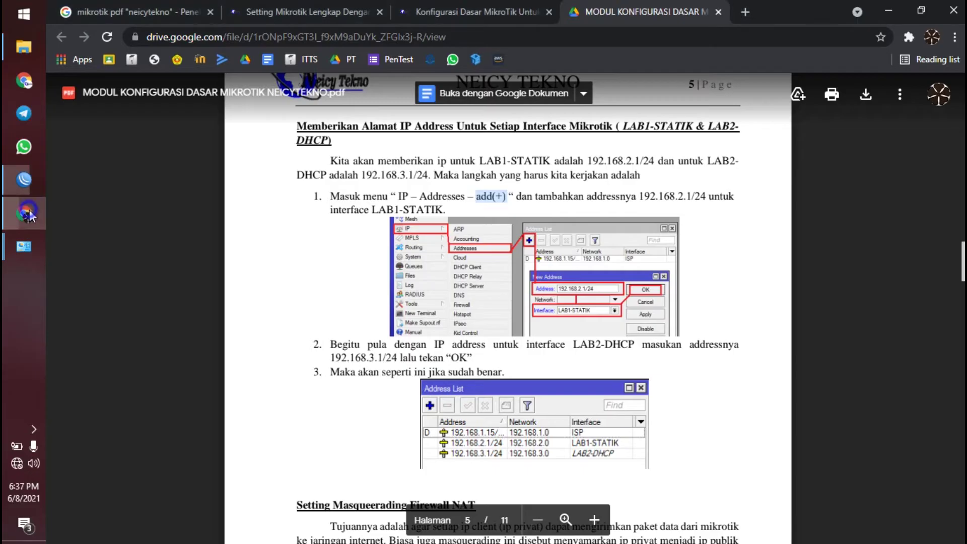
scroll(510, 325, down, 2)
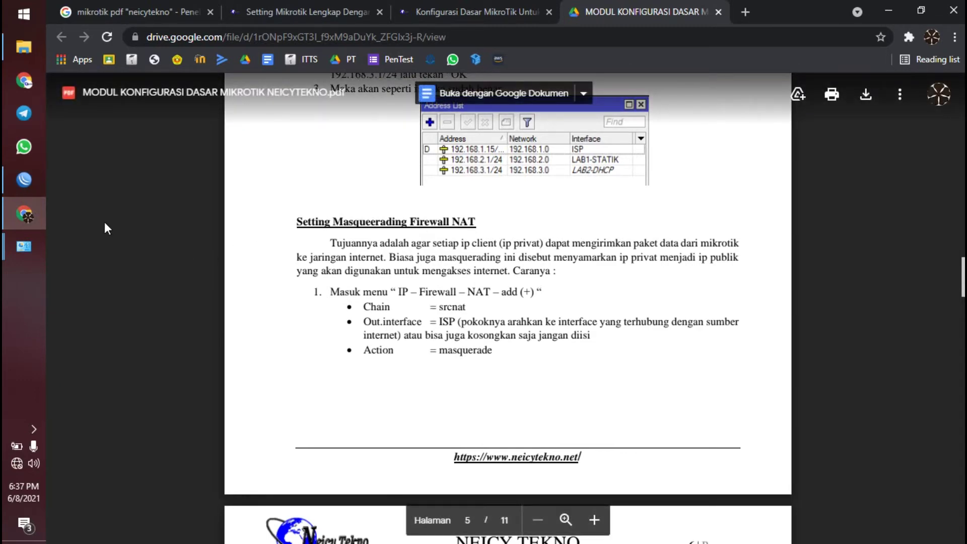
key(alt+Tab)
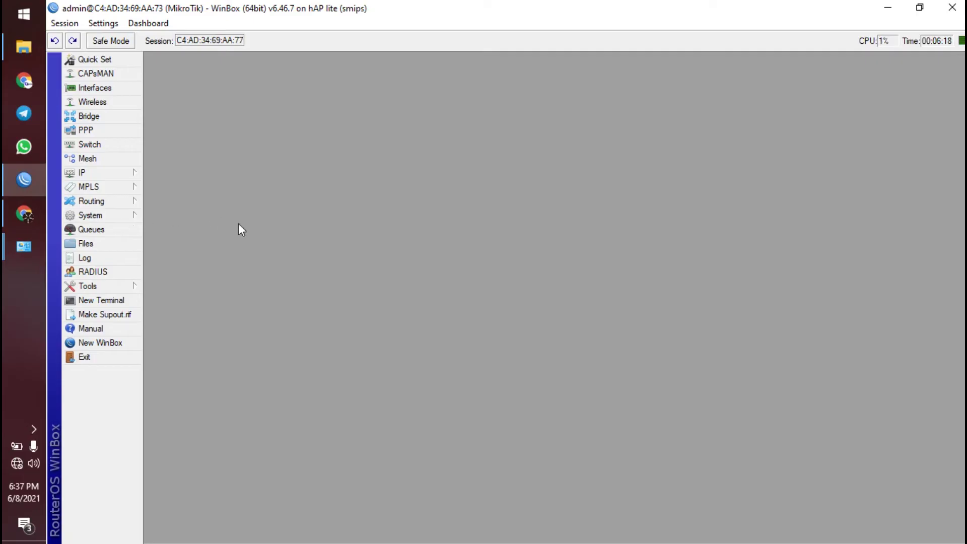
- Review the Address List entries: the ISP address, 192.168.2.1/24 on STATIC_LAB and 192.168.3.1/24 on DHCP-LAB
click(127, 174)
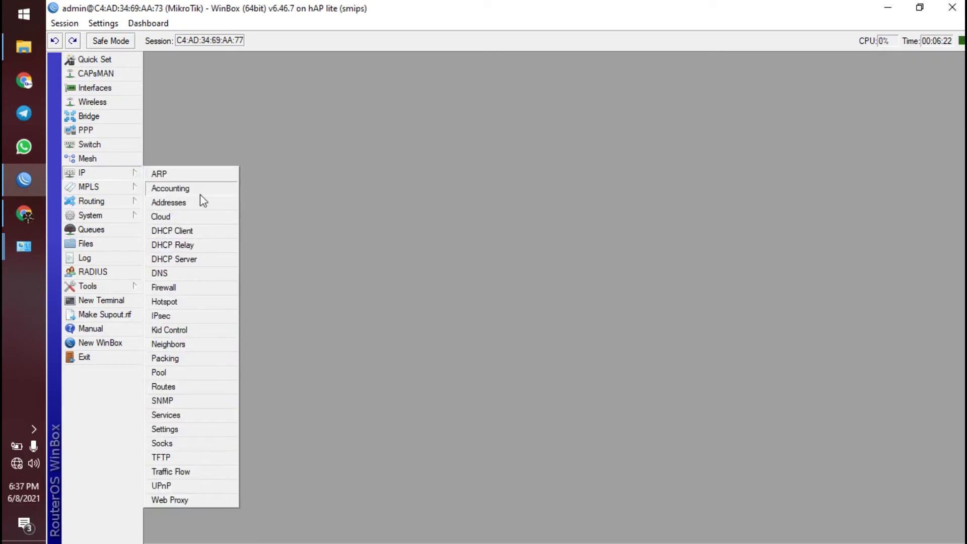
click(303, 216)
click(112, 174)
click(317, 244)
click(113, 174)
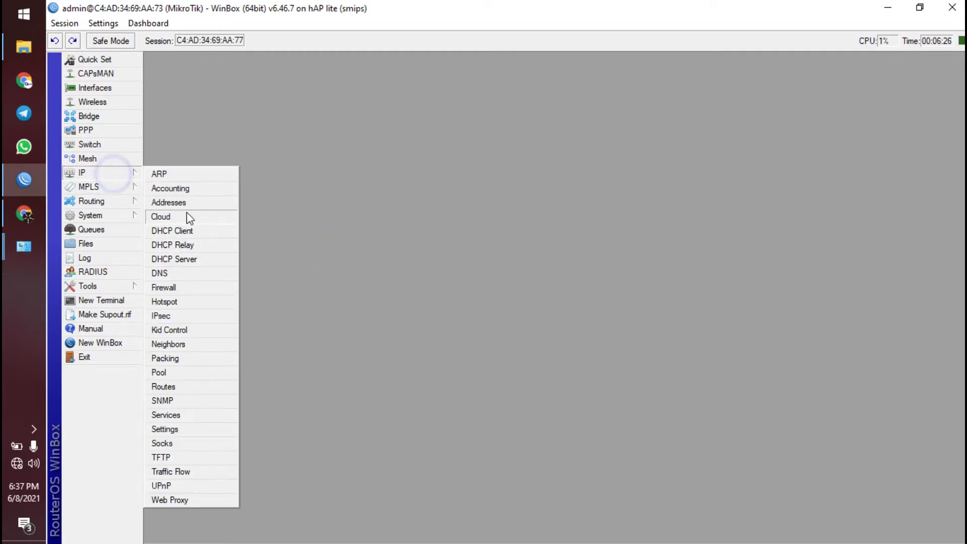
click(173, 202)
click(470, 212)
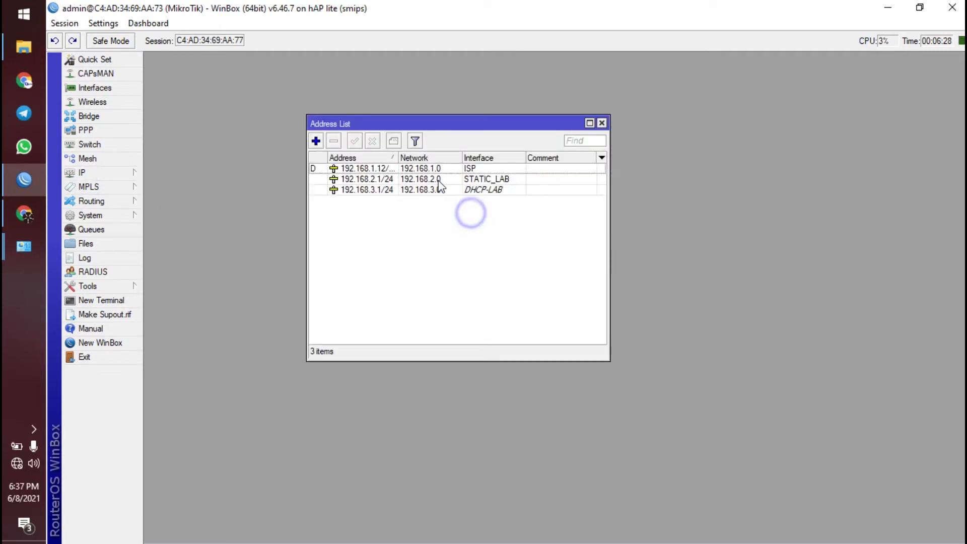
click(438, 180)
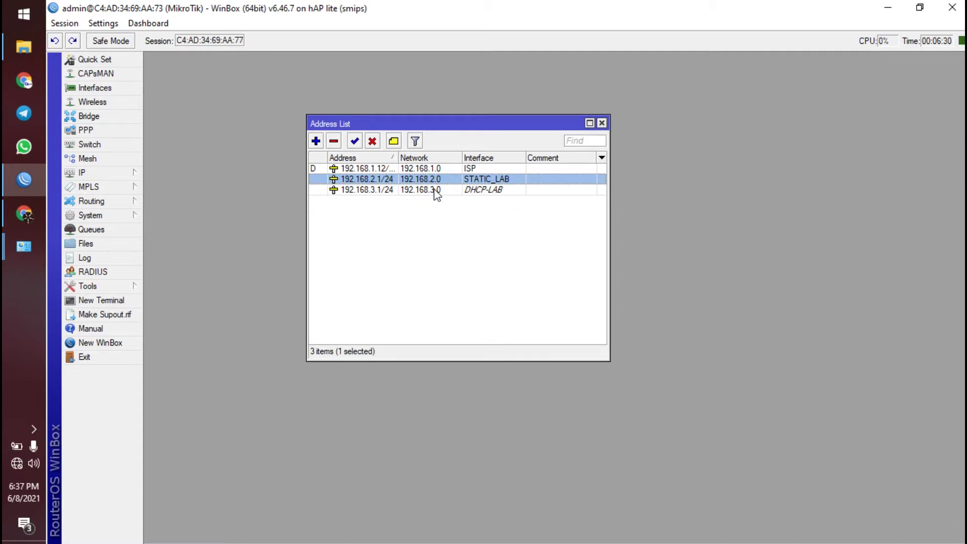
click(433, 190)
click(431, 206)
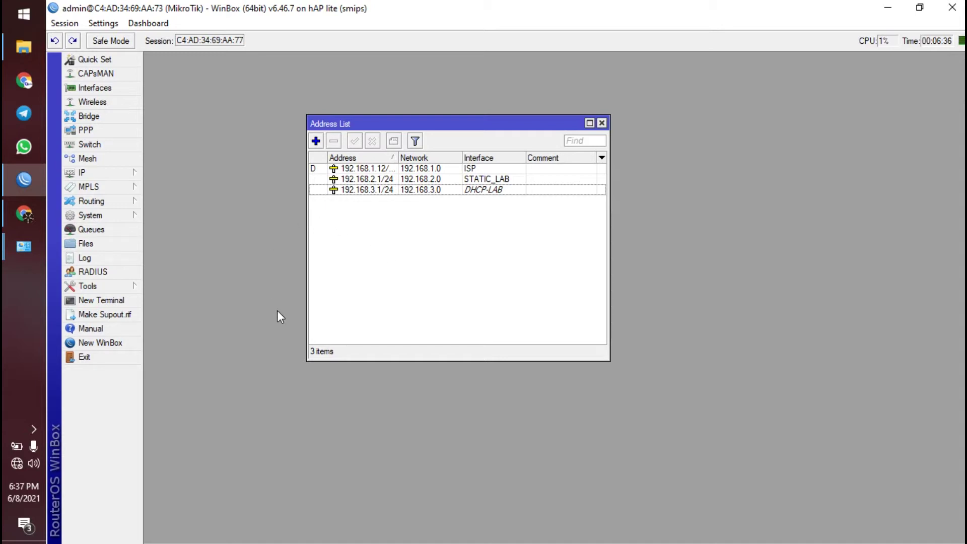
- Run ping 8.8.8.8 in a cmd console, stop it after it times out, and minimize the console
key(super+r)
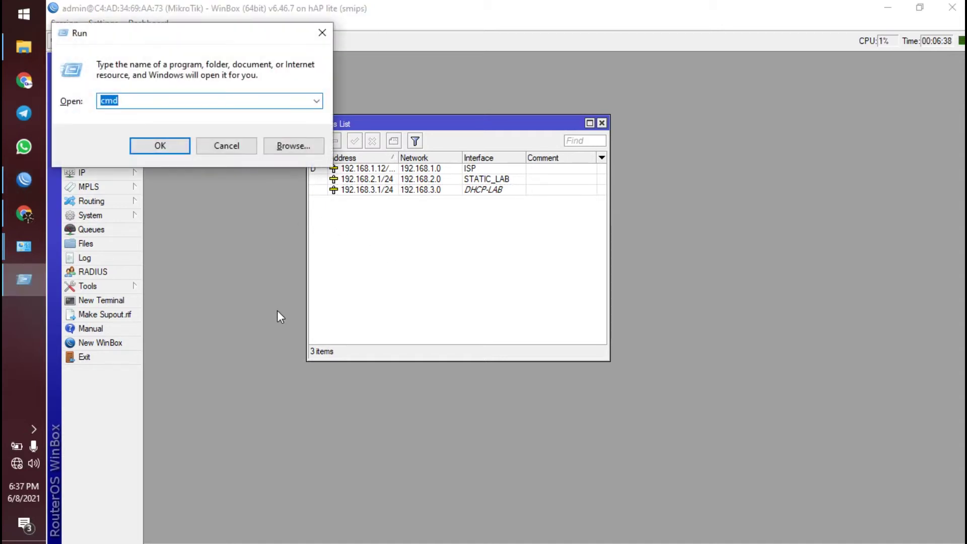
key(Return)
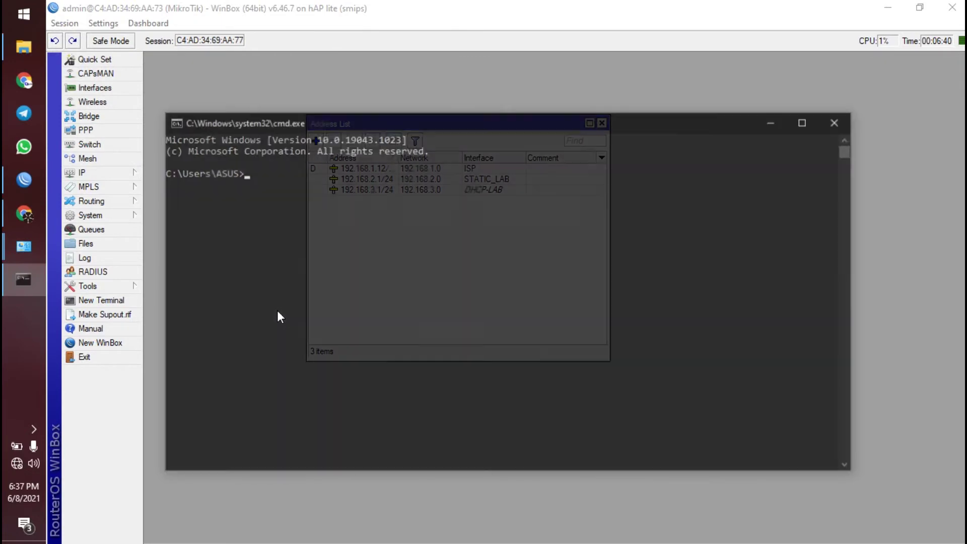
text(ping 8.8.8.8)
key(Return)
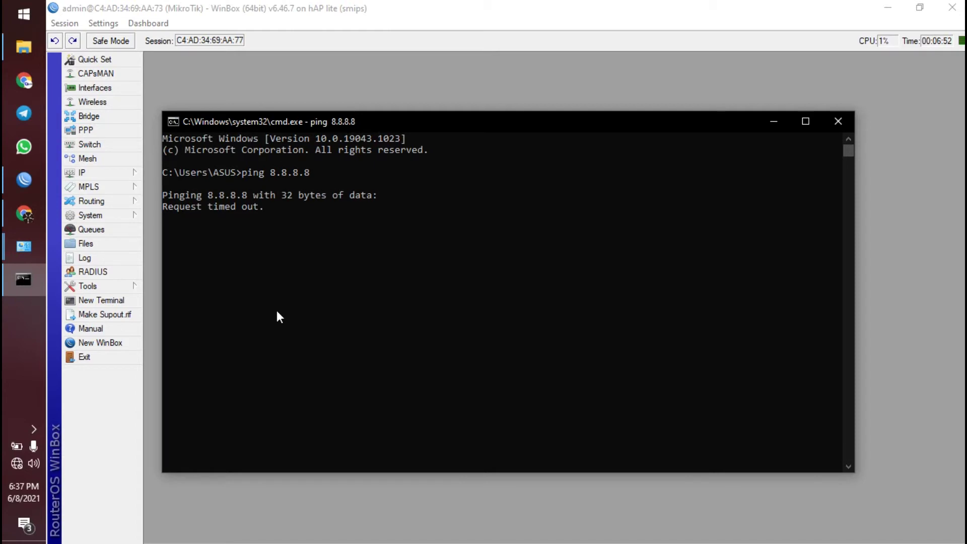
key(ctrl+c)
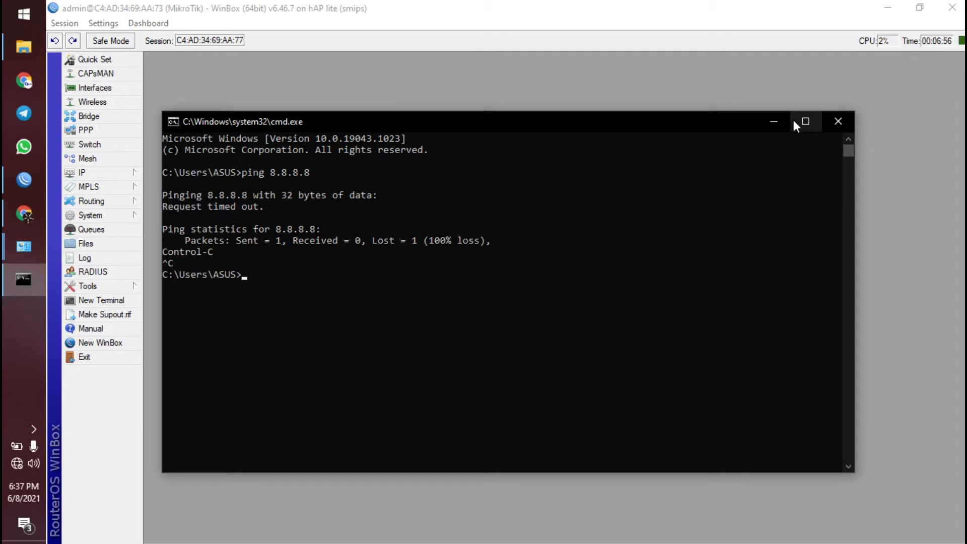
click(777, 122)
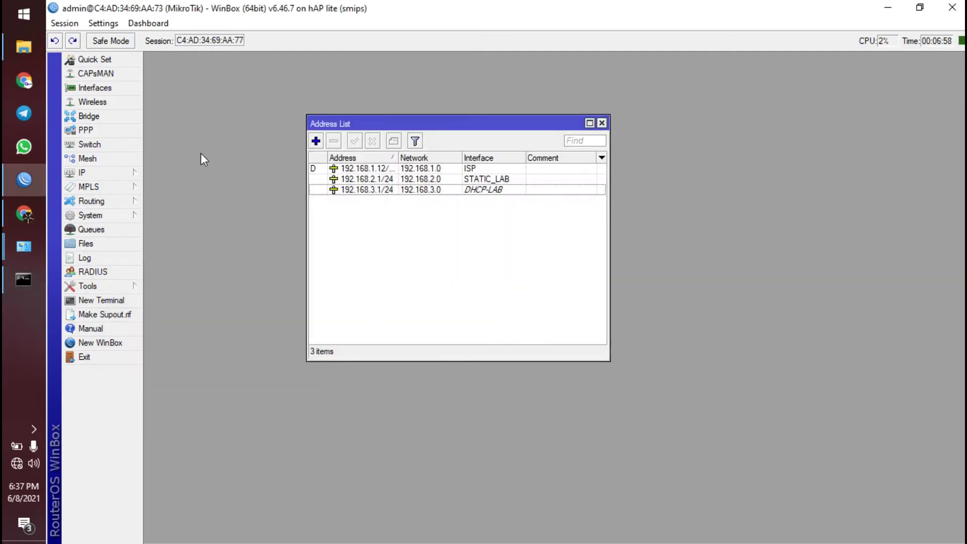
- Close the Address List and open the Firewall's NAT rules list
click(602, 122)
click(102, 173)
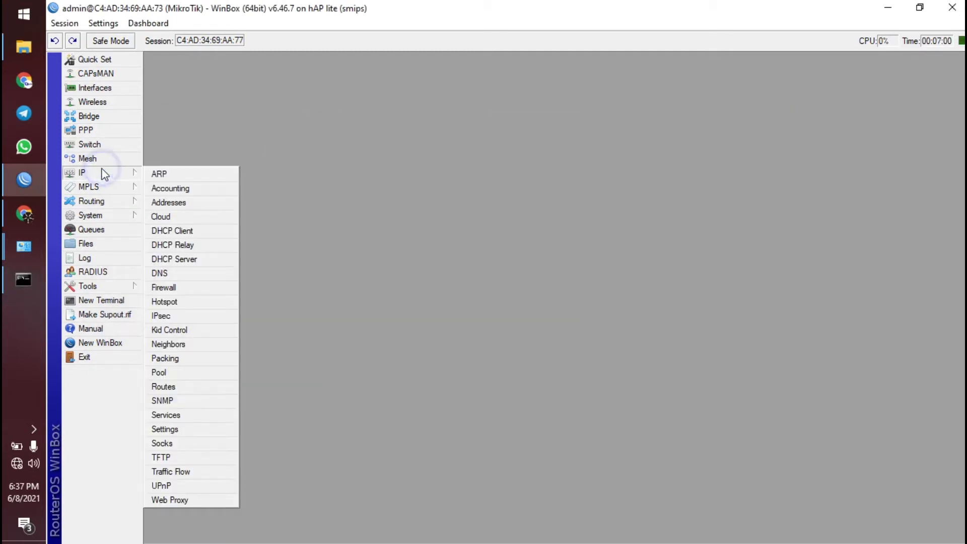
click(172, 288)
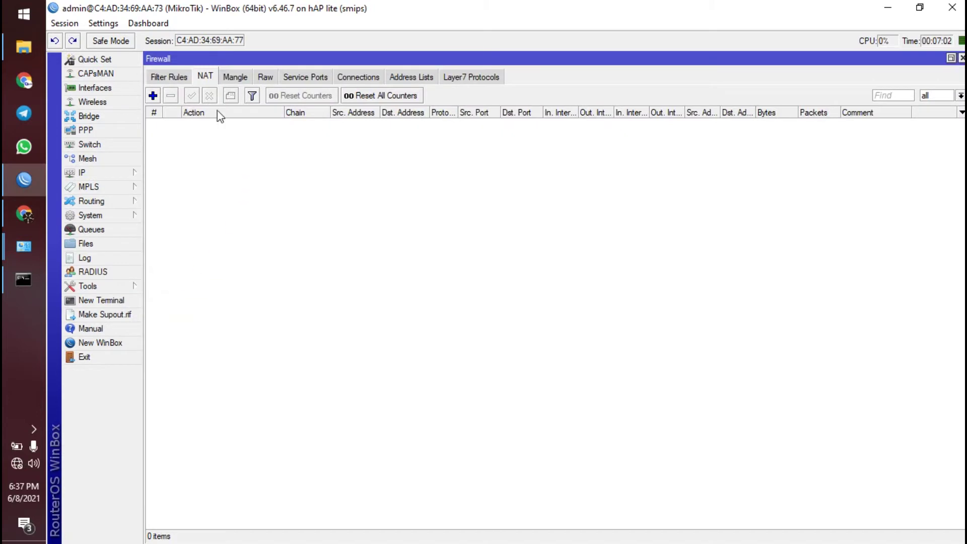
click(174, 75)
click(205, 76)
- Add a srcnat rule with Out. Interface ISP and action masquerade
click(153, 96)
click(272, 126)
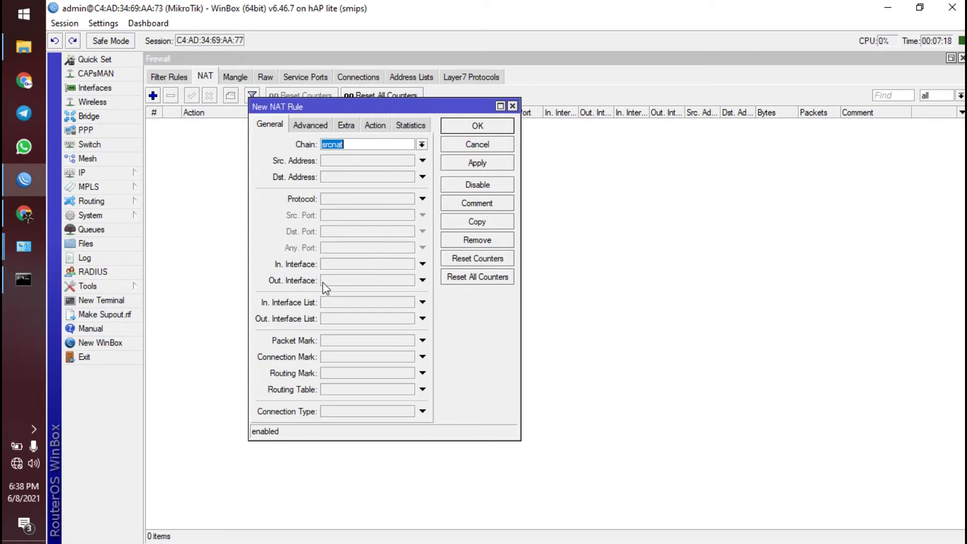
click(352, 281)
click(355, 281)
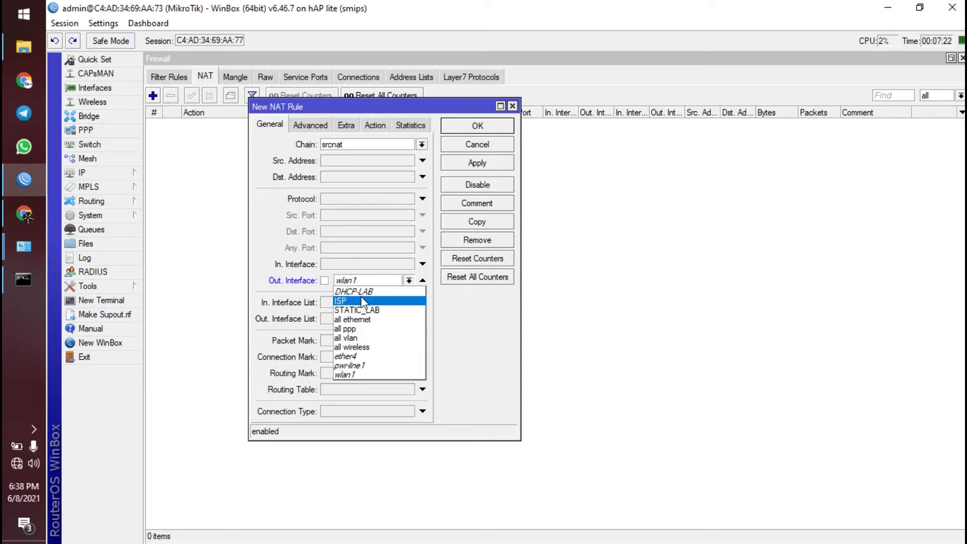
click(364, 301)
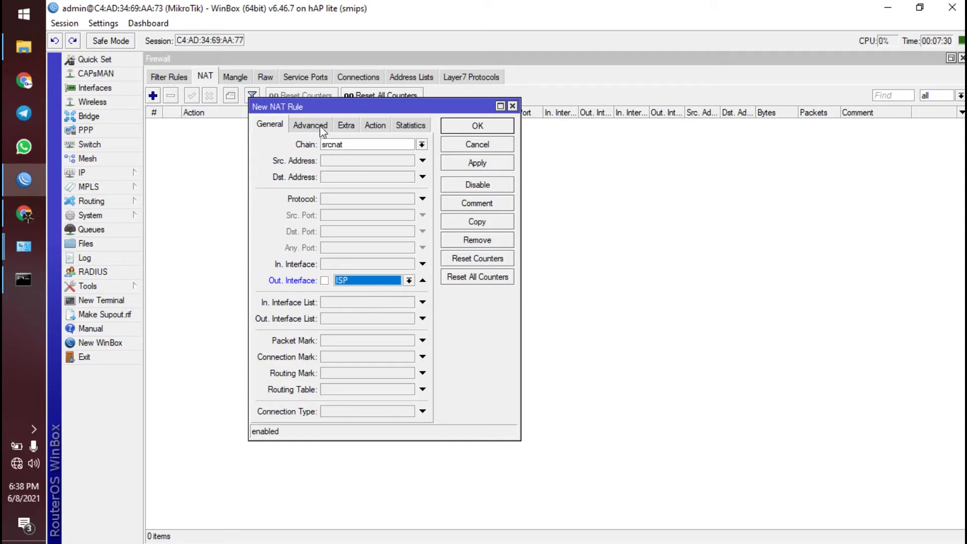
click(385, 125)
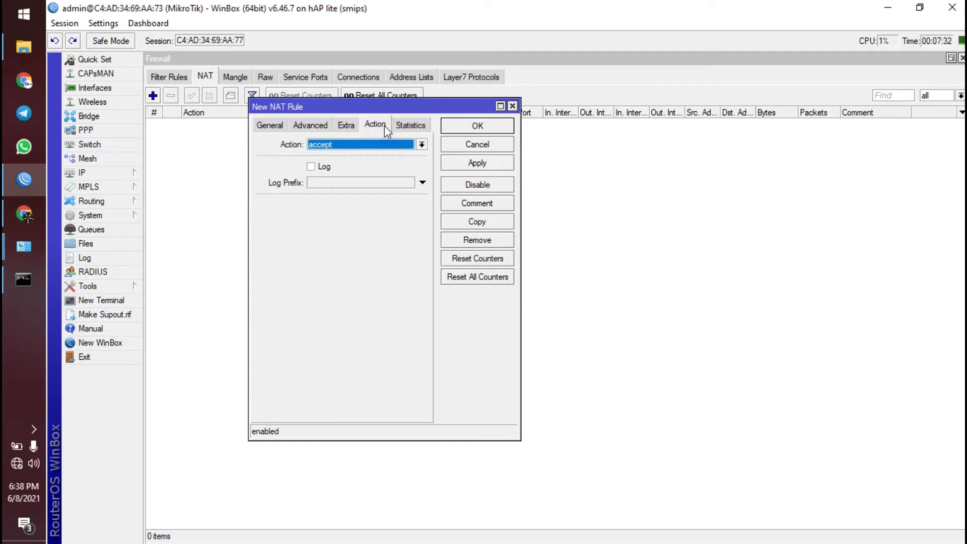
click(359, 144)
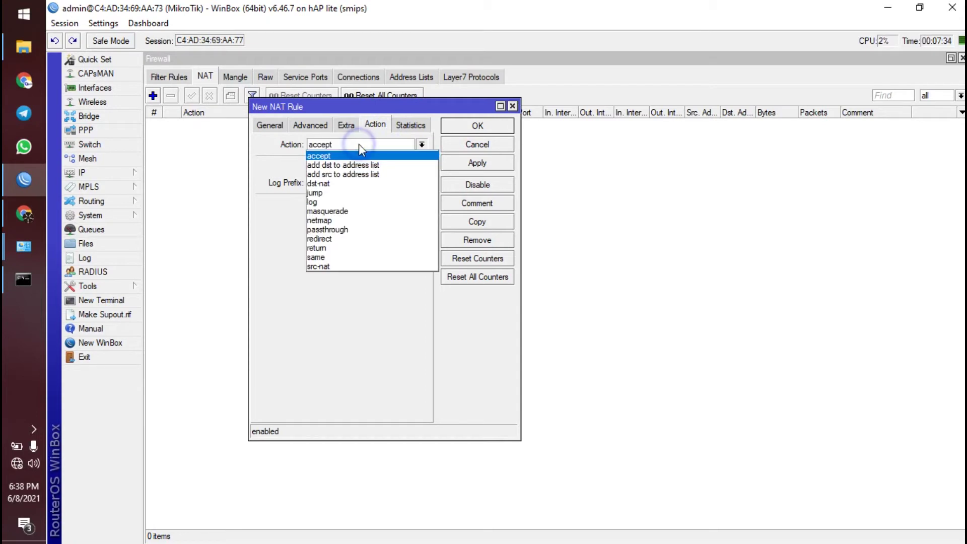
click(343, 211)
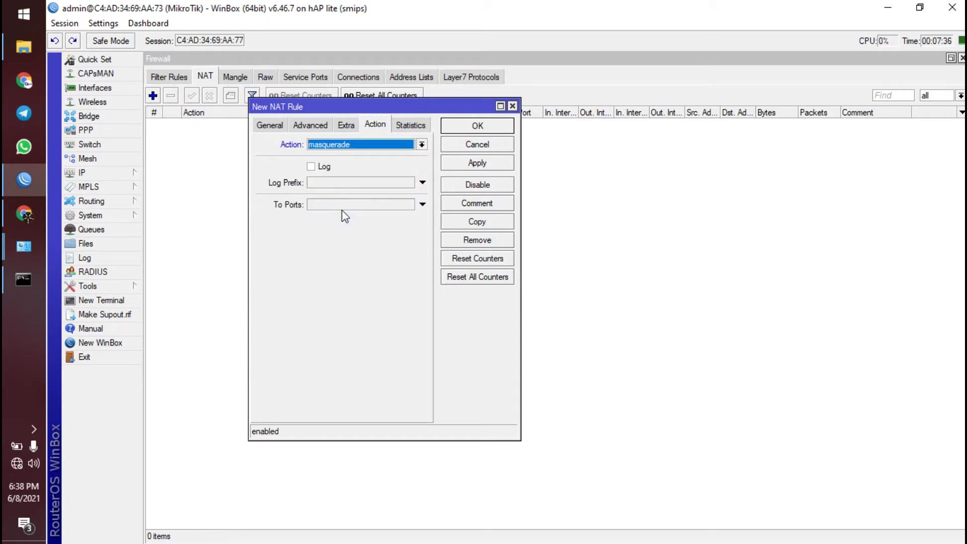
click(477, 129)
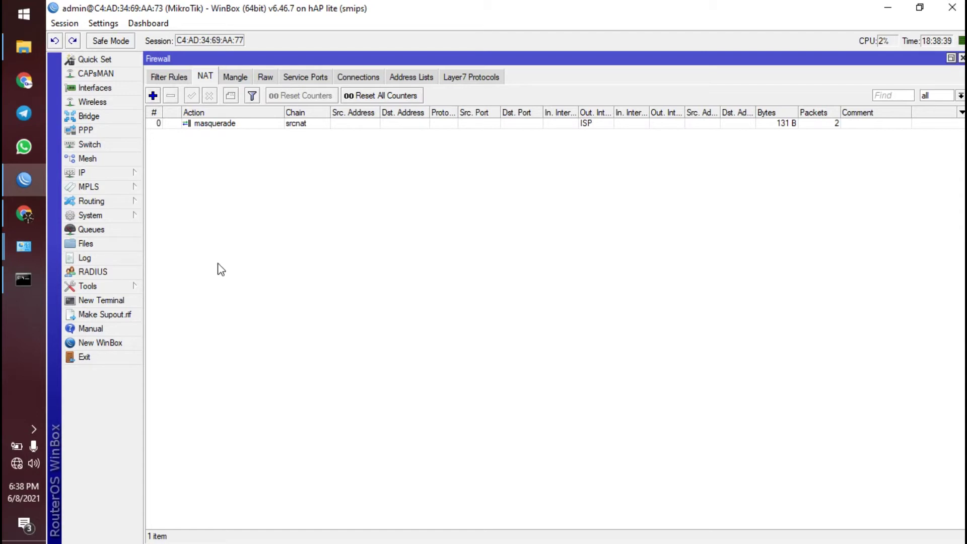
mouse_move(25, 284)
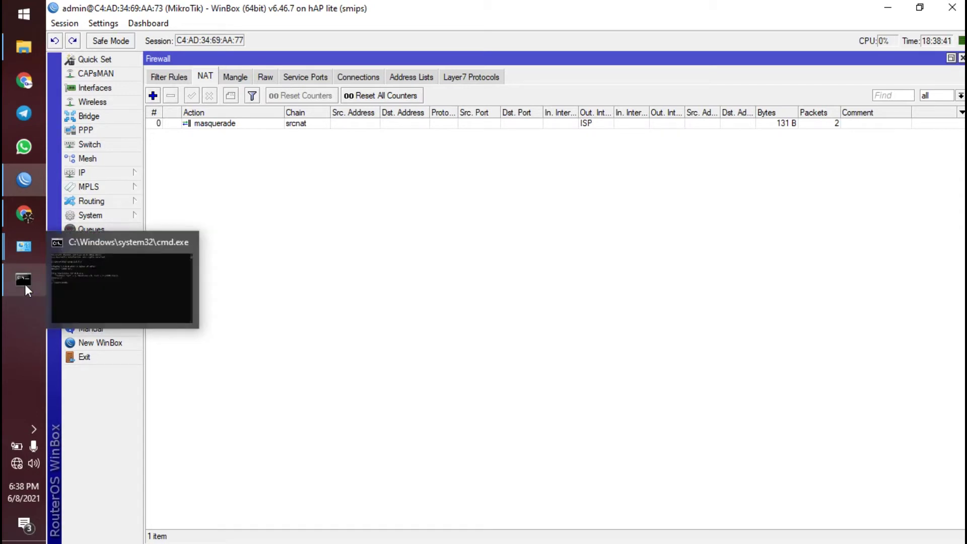
- Rerun ping 8.8.8.8 to get 4 of 4 replies, then close the console
click(25, 285)
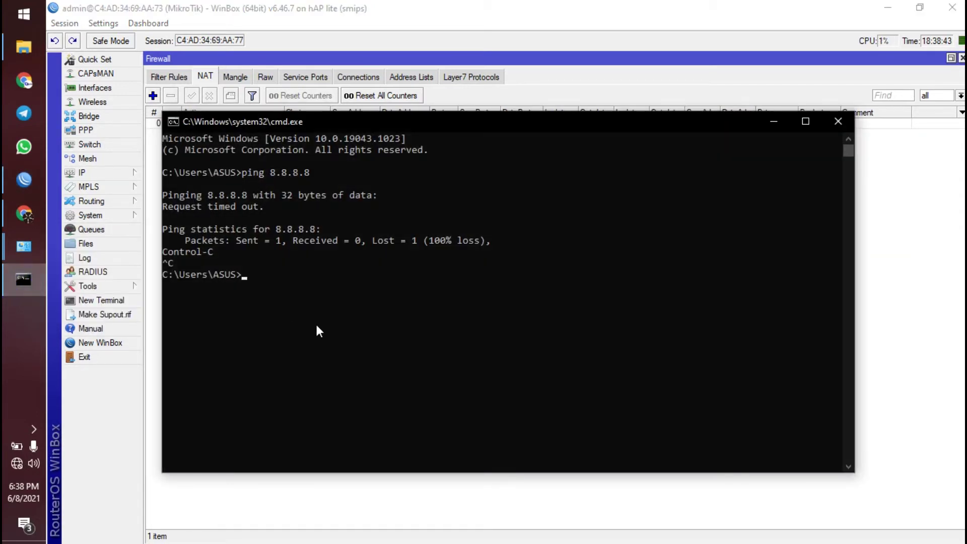
key(Up)
key(Return)
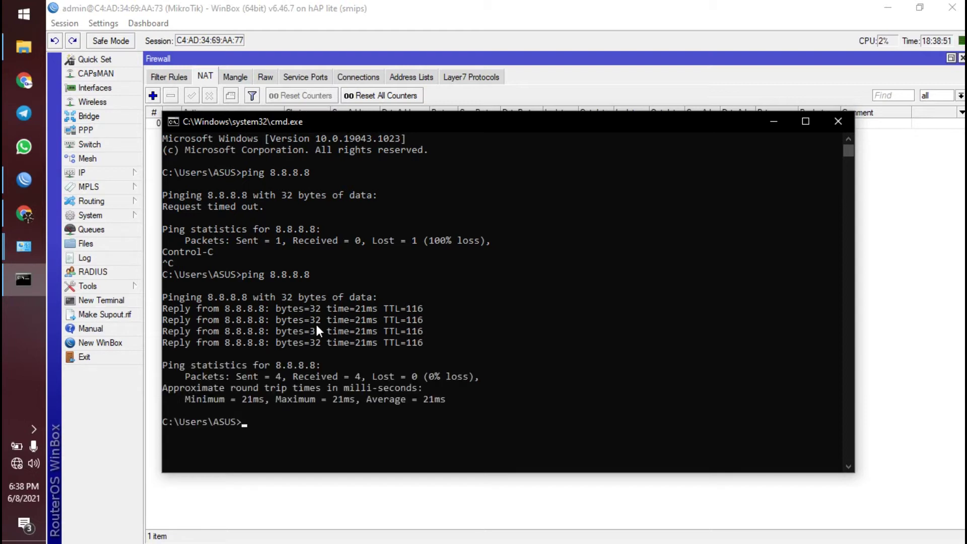
key(Return)
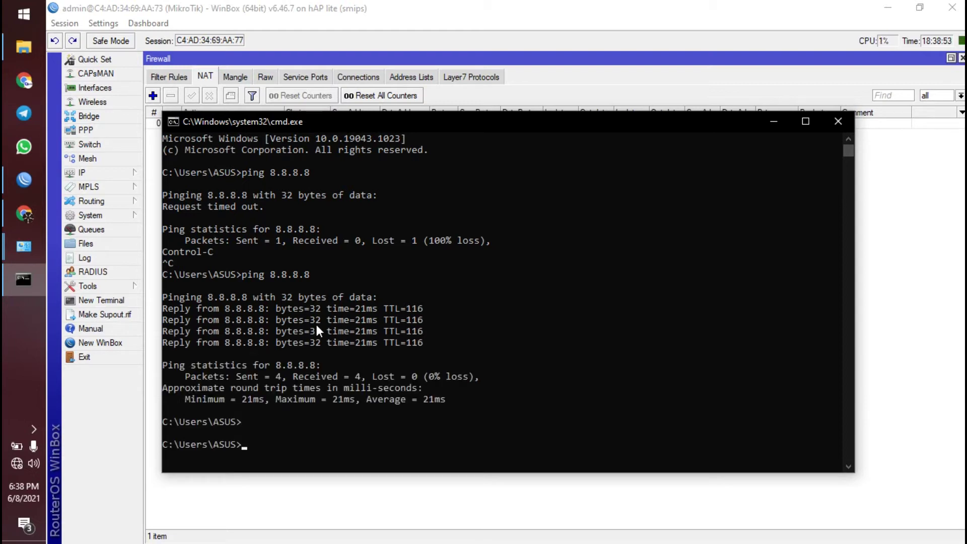
click(838, 121)
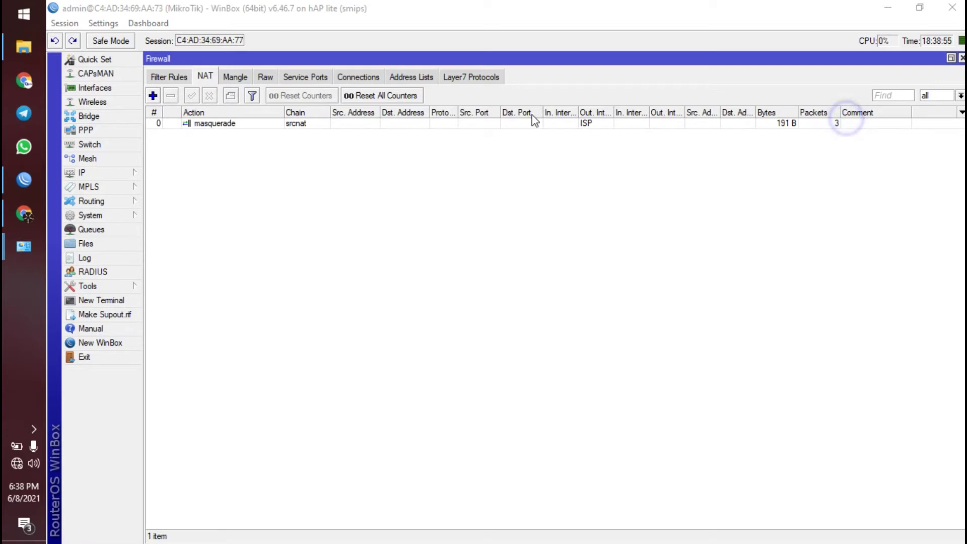
- Check the masquerade rule's counters (3 packets, 191 B) and close the Firewall window
click(267, 123)
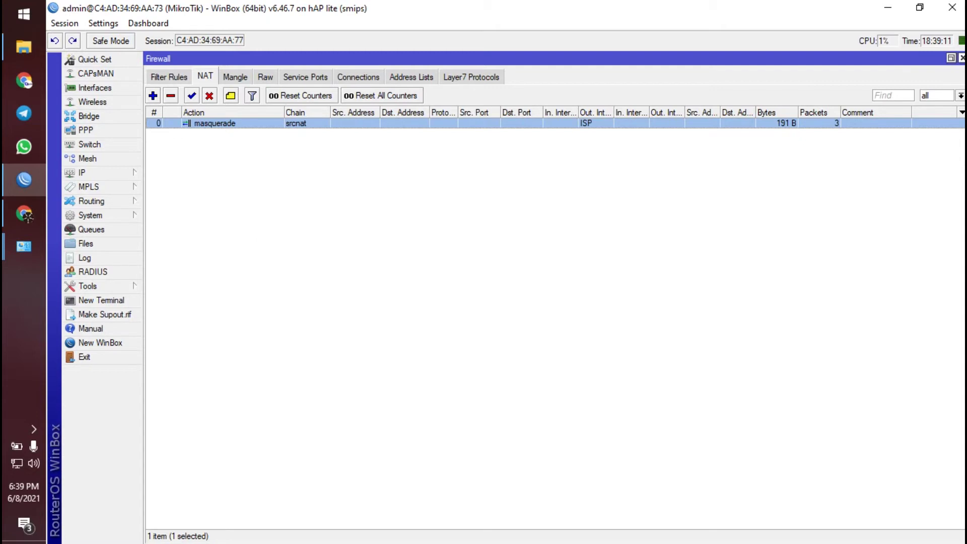
click(962, 58)
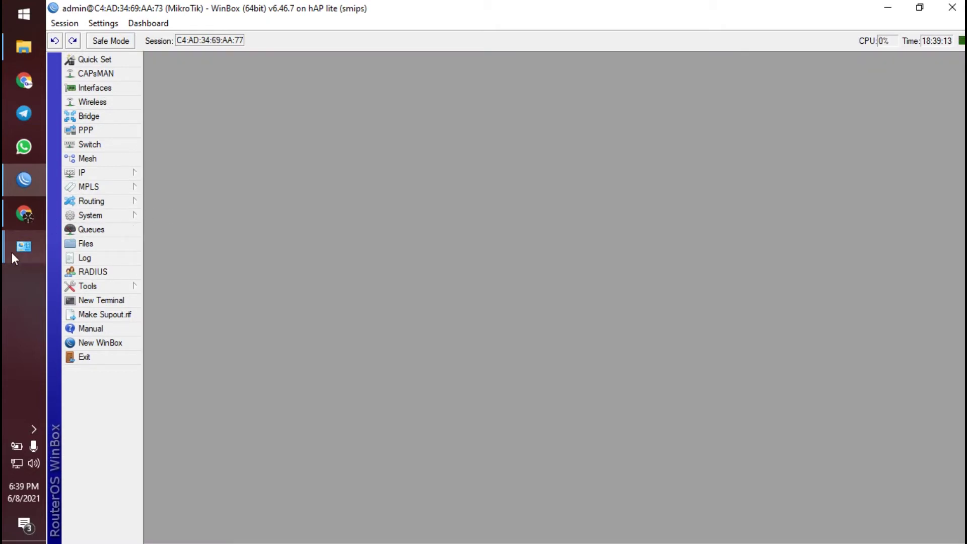
- View Ethernet 4's IPv4 properties showing static address 192.168.2.2, then close them
mouse_move(17, 250)
click(132, 296)
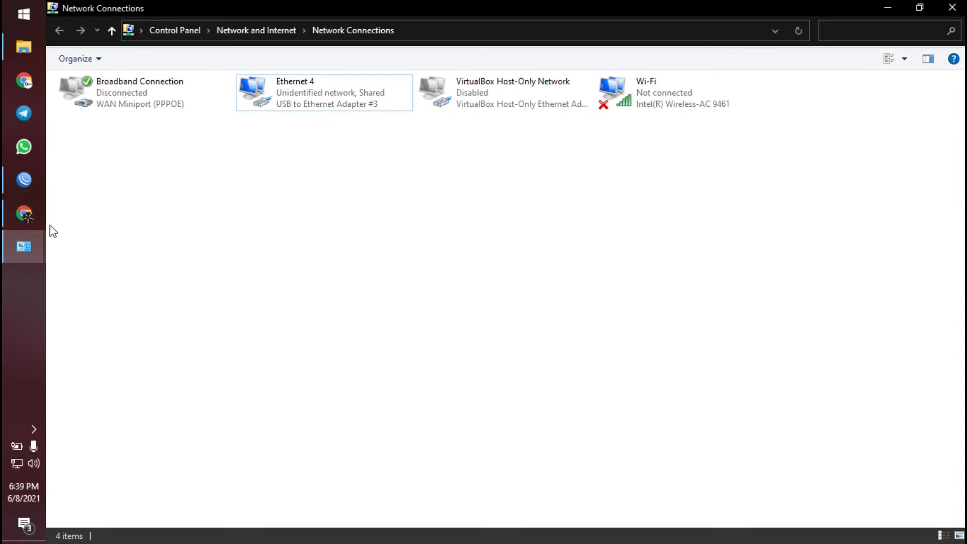
click(40, 215)
click(37, 216)
right_click(296, 104)
click(337, 232)
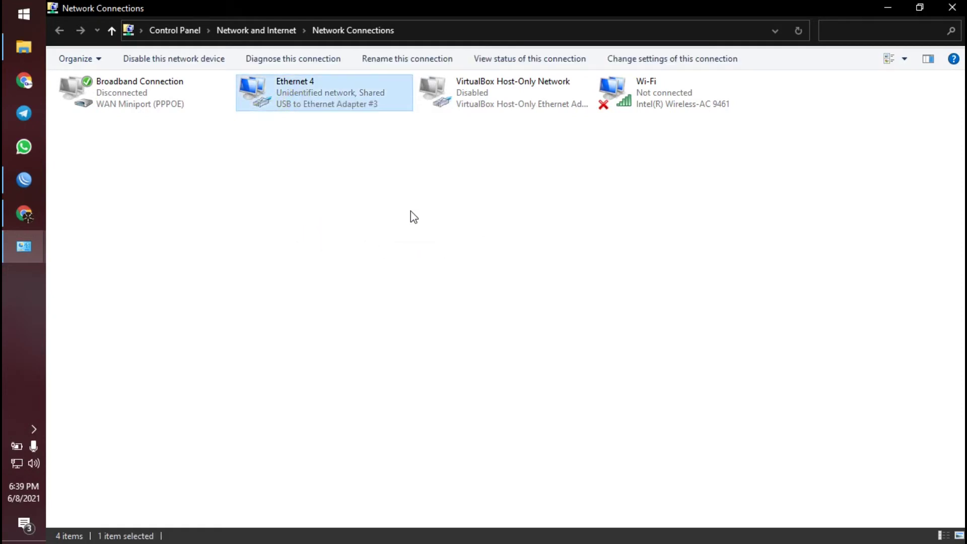
click(195, 244)
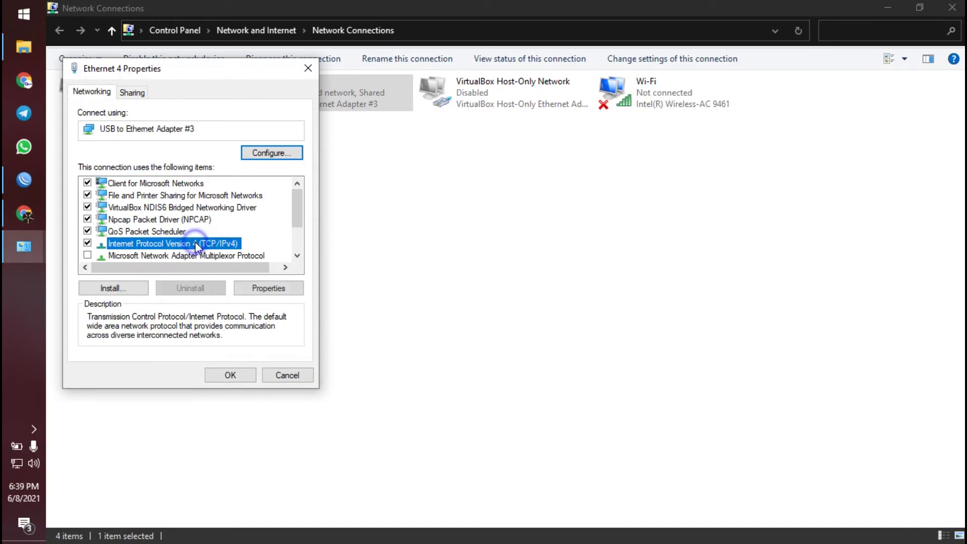
double_click(195, 244)
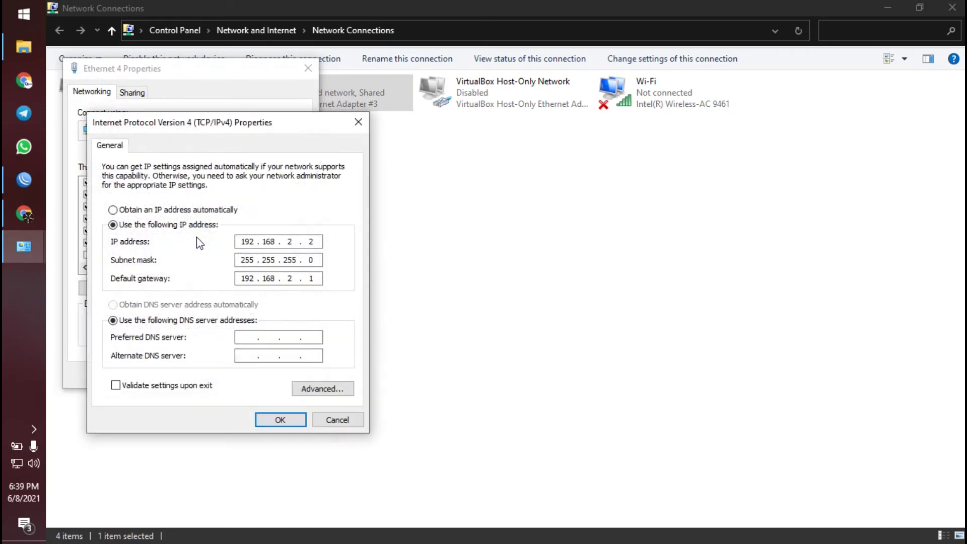
click(366, 130)
click(301, 72)
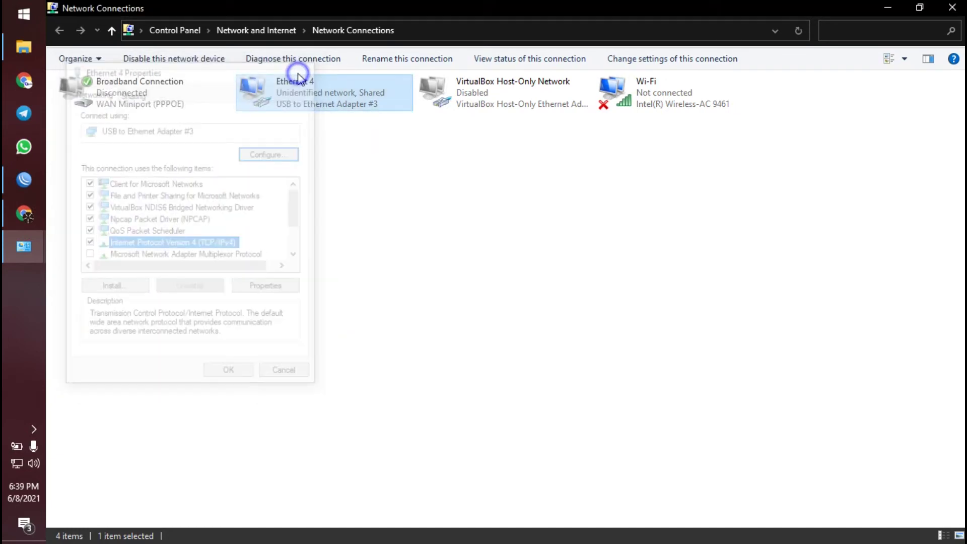
- Reopen Ethernet 4's IPv4 settings and inspect the default gateway 192.168.2.1
right_click(303, 98)
click(336, 237)
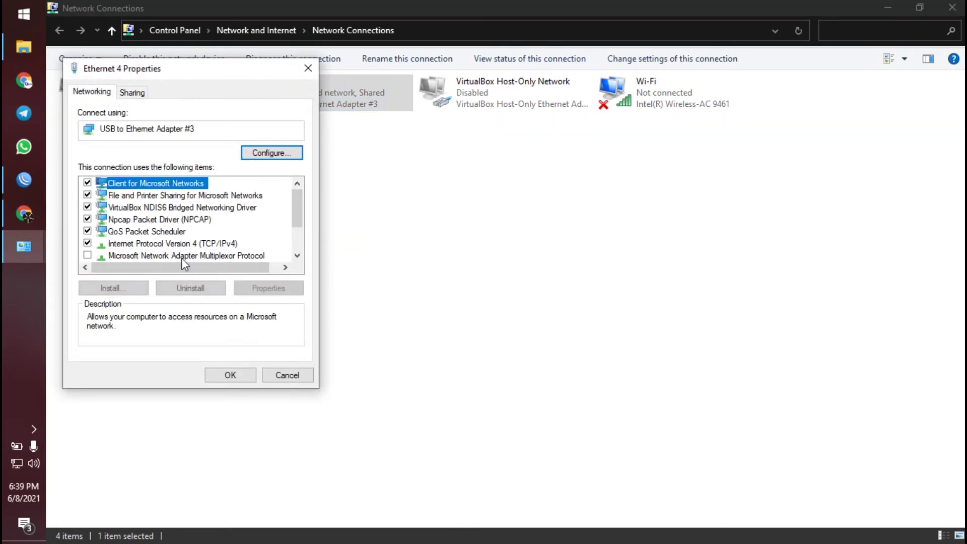
double_click(207, 242)
click(289, 241)
double_click(290, 278)
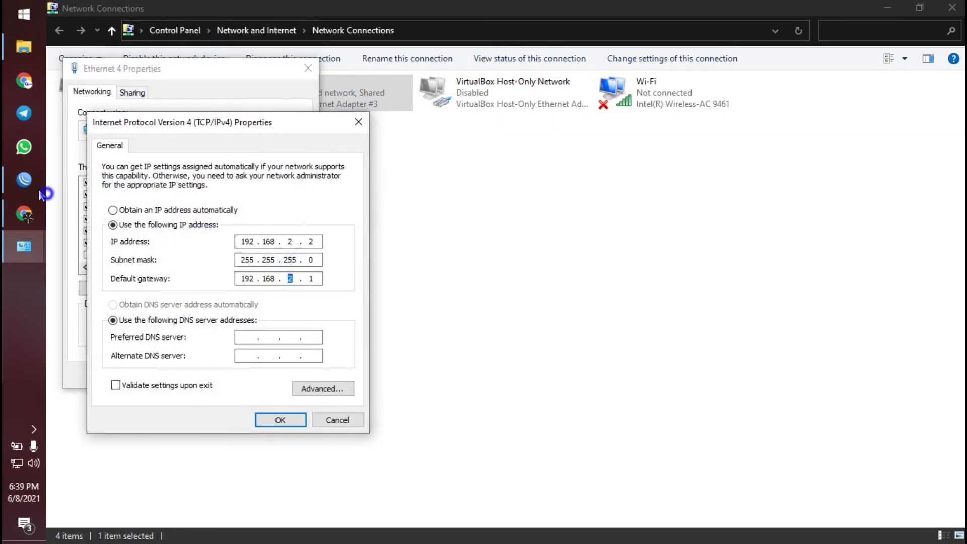
click(24, 179)
- Select the STATIC_LAB address 192.168.2.1/24 in WinBox and return to the IPv4 dialog
click(104, 174)
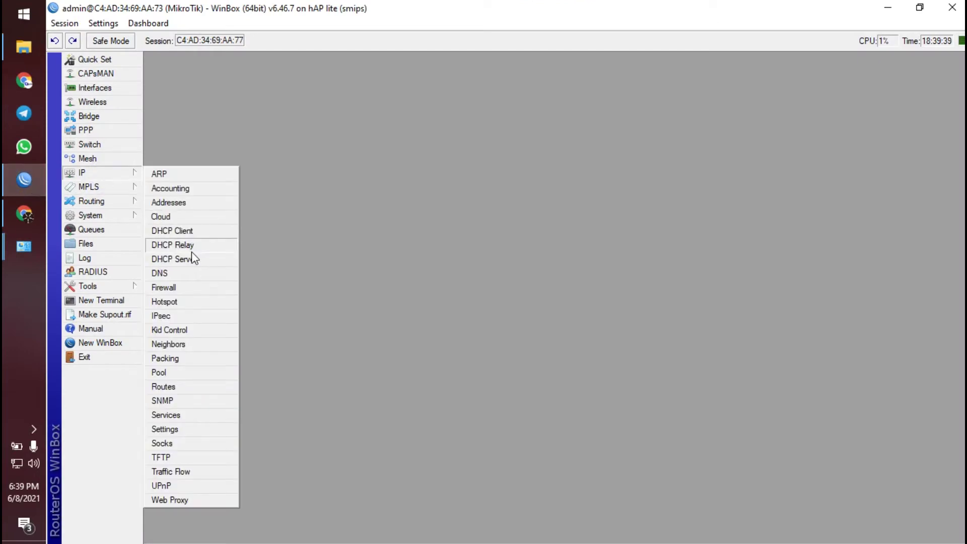
click(189, 202)
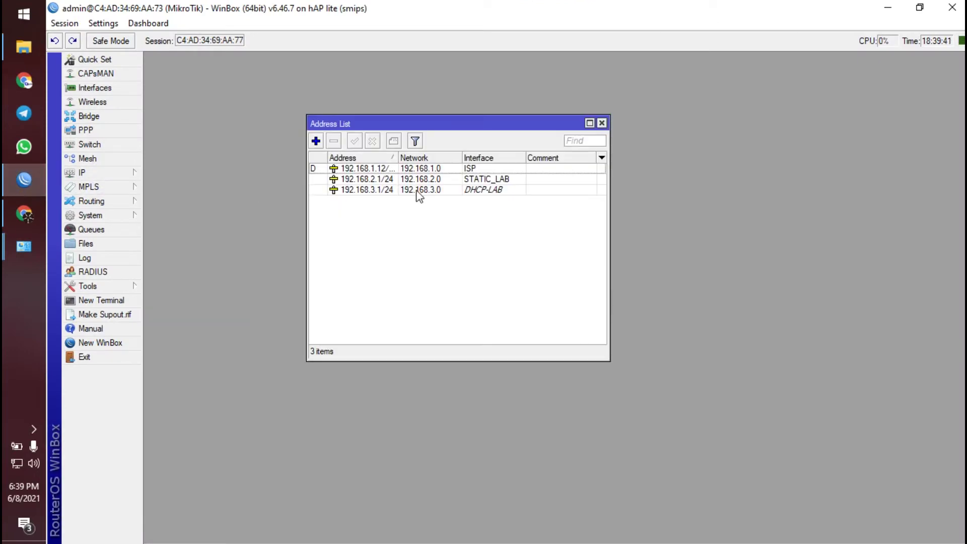
click(461, 181)
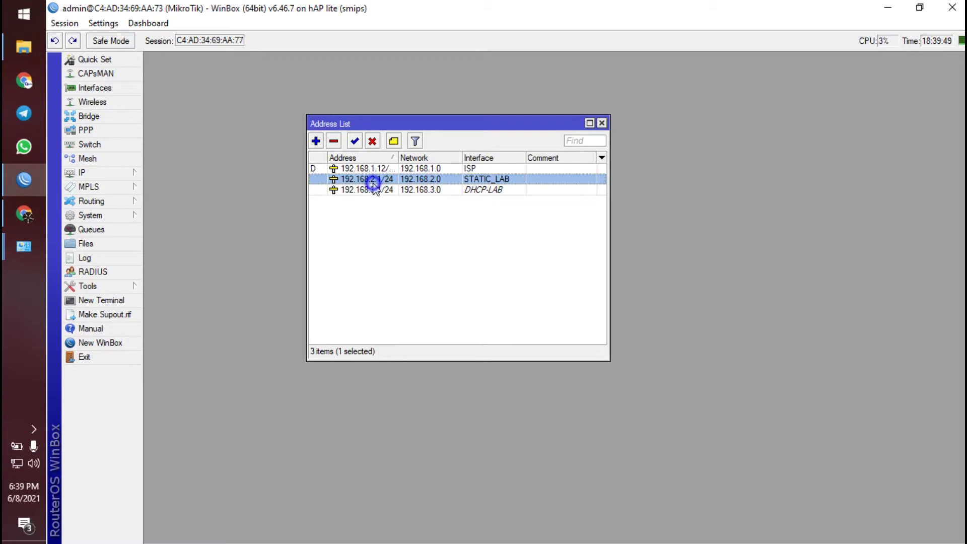
mouse_move(24, 247)
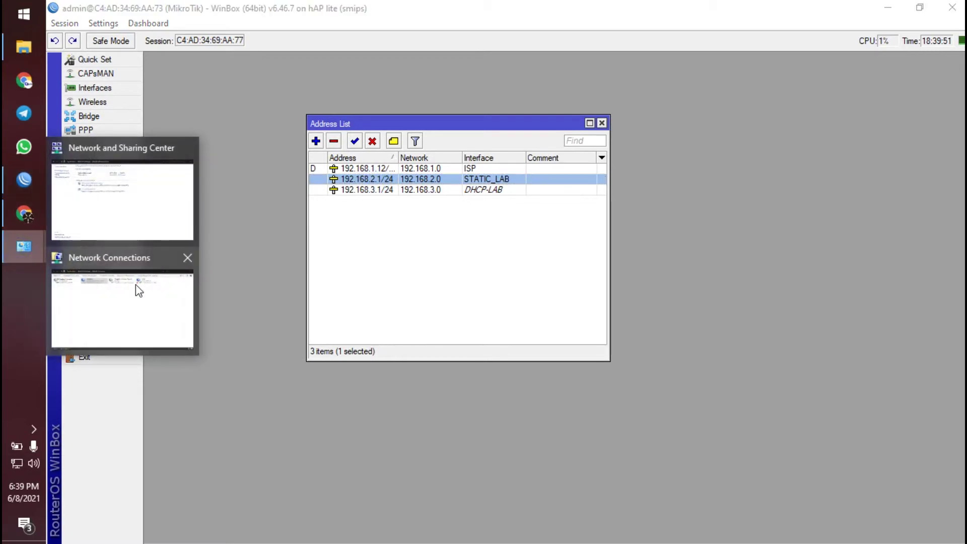
mouse_move(147, 216)
click(120, 329)
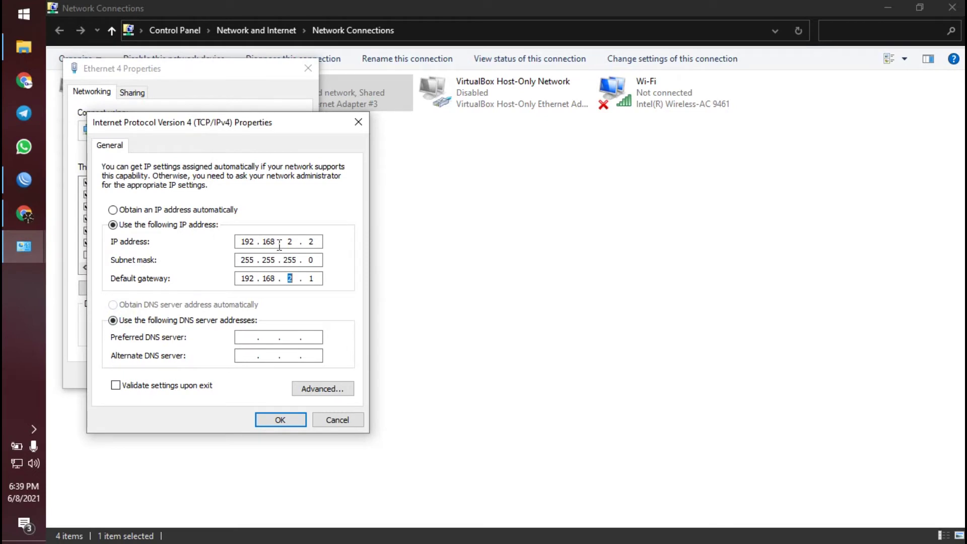
- Change the IP address's last octet to 25, making it 192.168.2.25
click(313, 241)
double_click(307, 242)
text(54)
double_click(307, 242)
text(25)
click(23, 179)
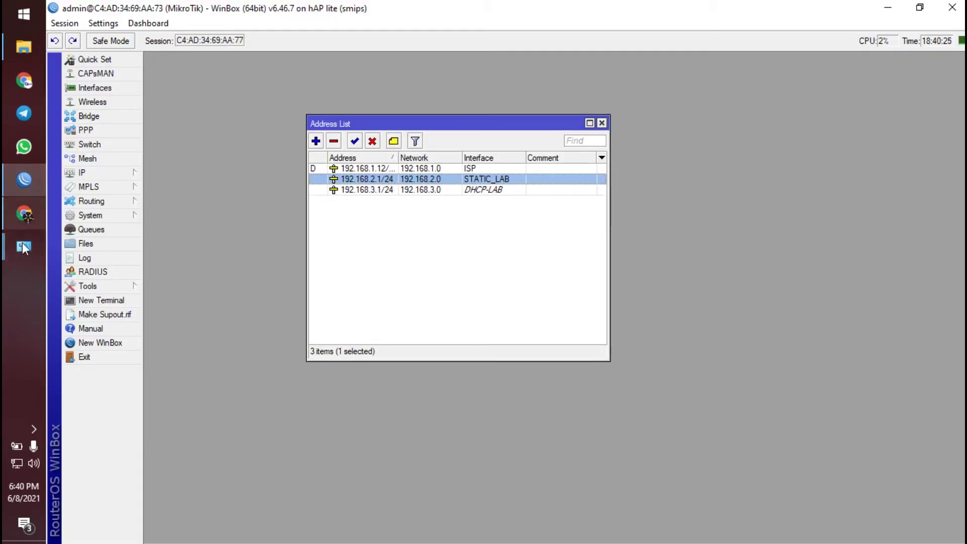
- Inspect the 192.168.2.1/24 address entry without changes, then close the Address List
mouse_move(21, 243)
click(95, 281)
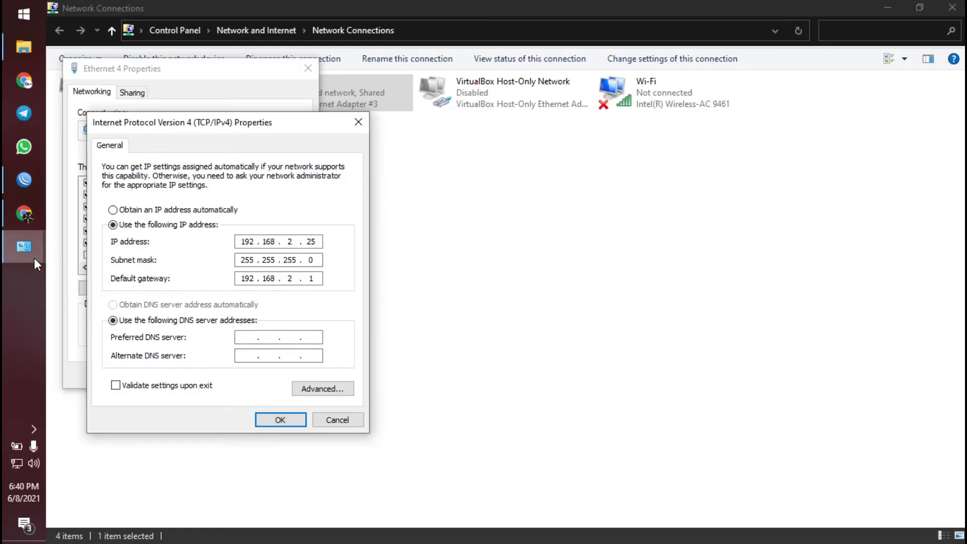
mouse_move(31, 247)
click(144, 231)
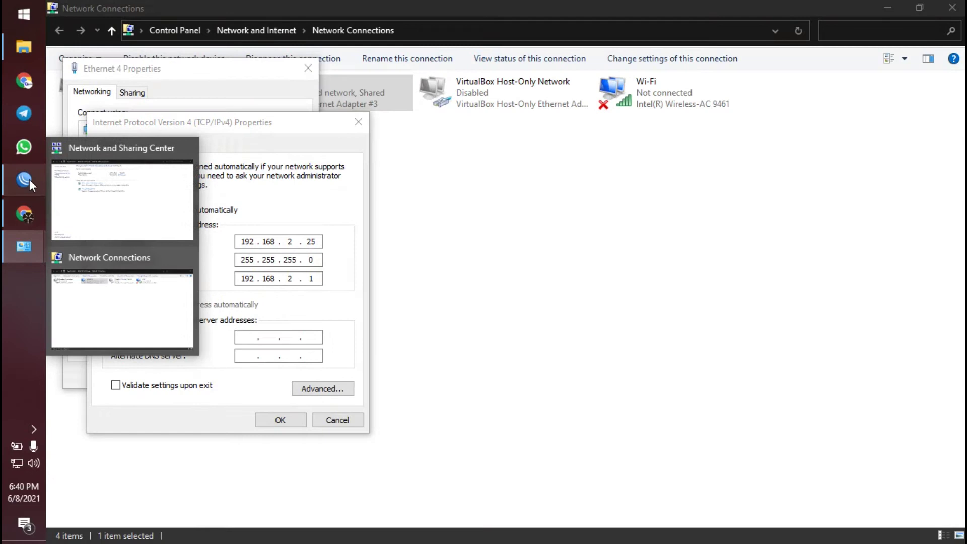
click(26, 180)
double_click(383, 179)
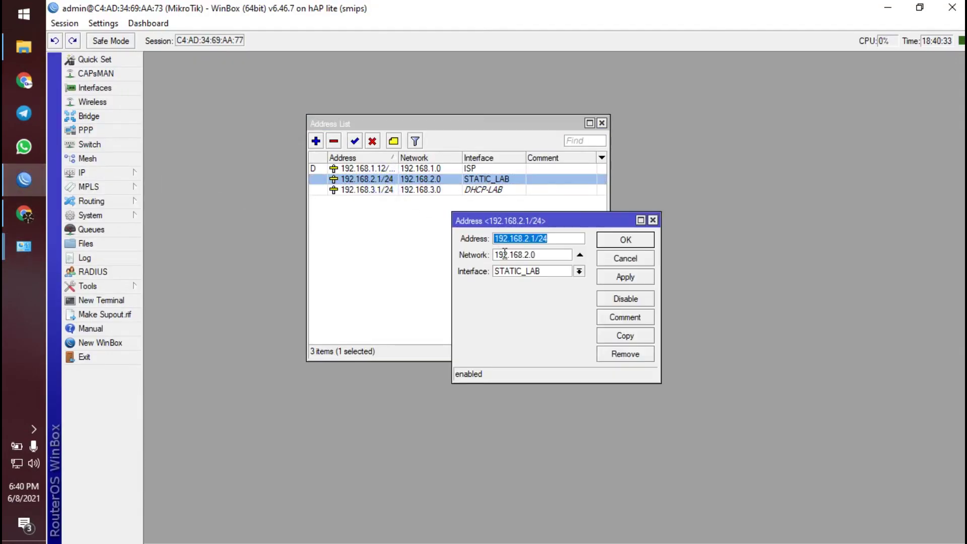
click(536, 239)
double_click(536, 239)
click(653, 220)
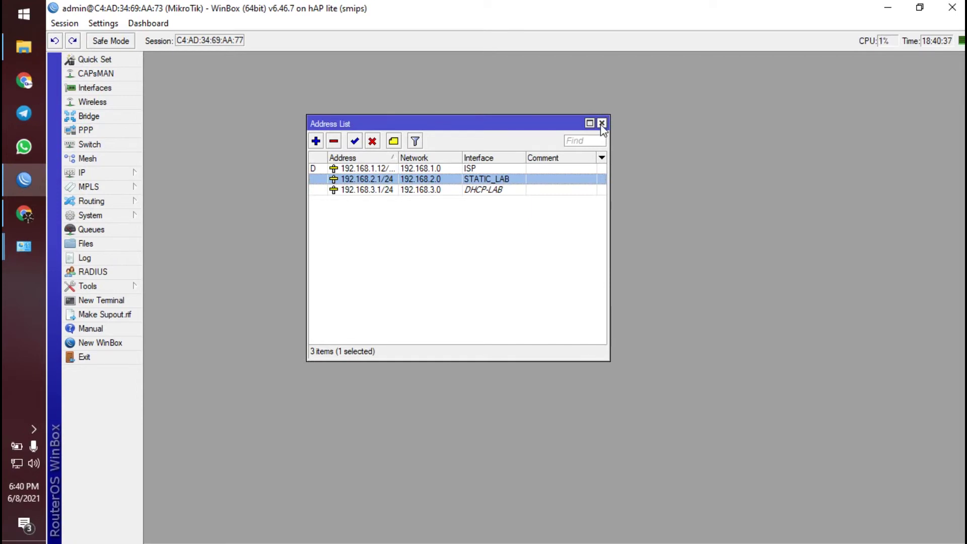
click(602, 123)
- Save Ethernet 4's new IPv4 address 192.168.2.25 and close its properties
click(18, 251)
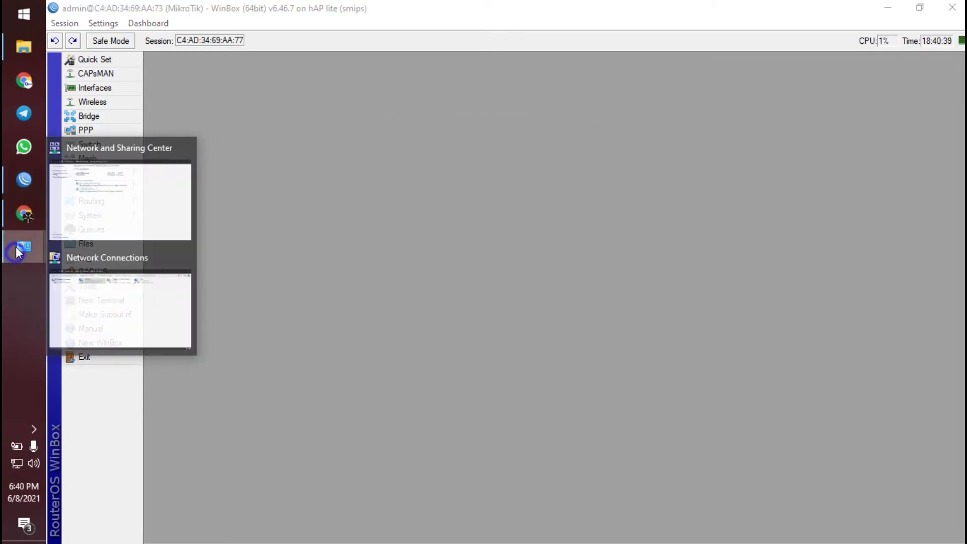
click(141, 281)
click(271, 420)
click(231, 376)
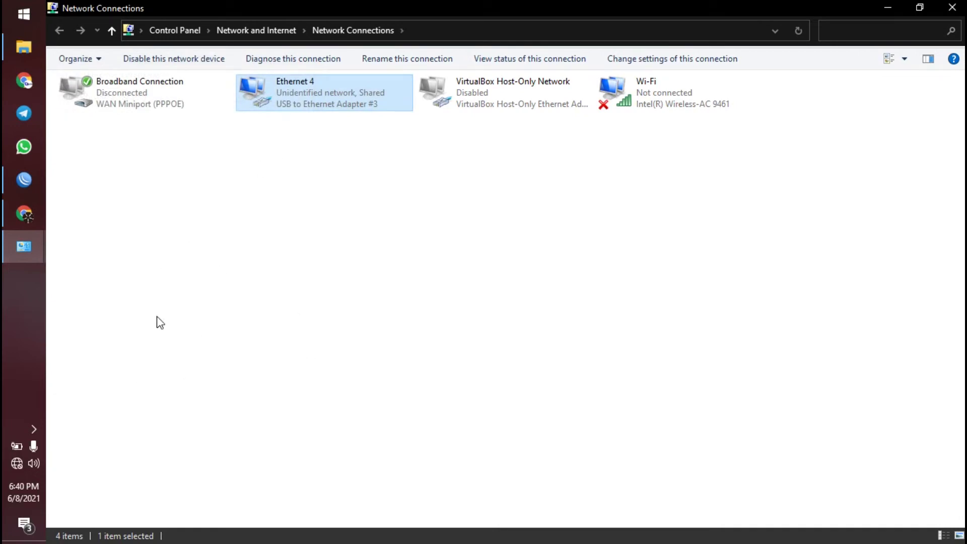
- Refresh the Network Connections list
right_click(234, 201)
click(273, 249)
click(273, 256)
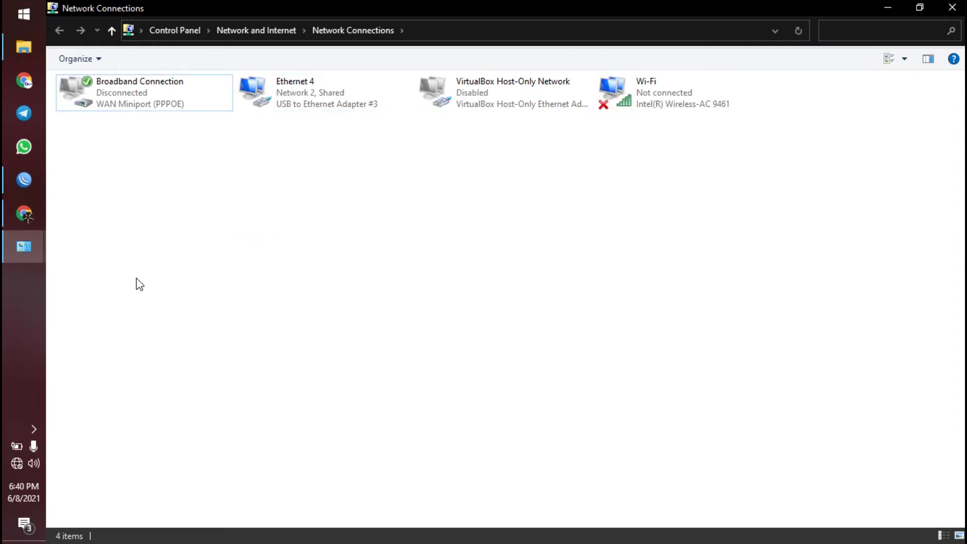
- Ping 8.8.8.8 from cmd, getting replies in 21–22 ms, then close the console
key(super+r)
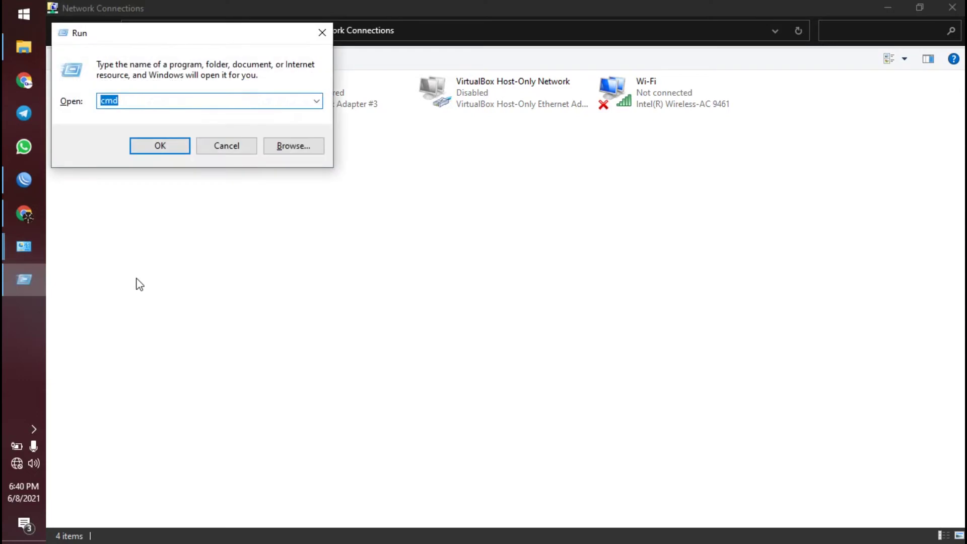
key(Return)
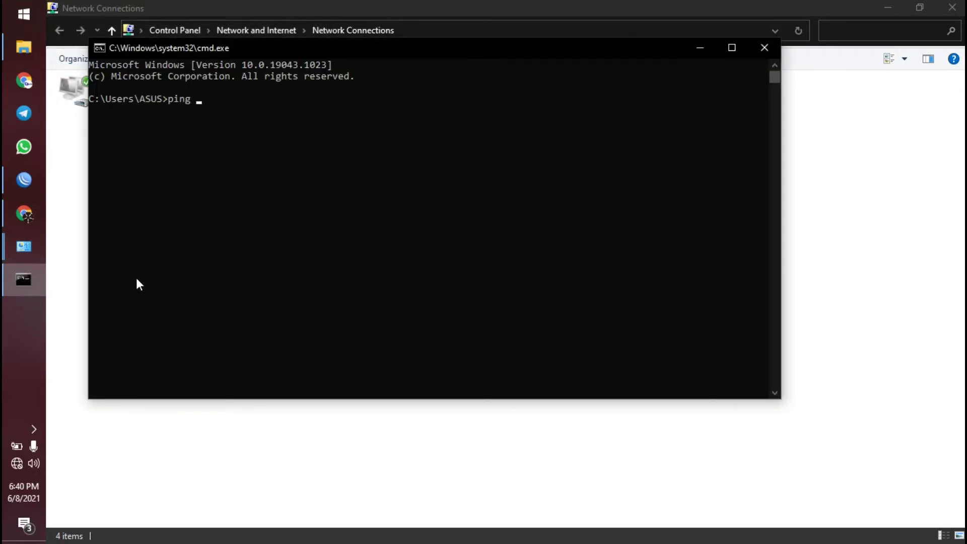
text(ping 8.8.8.8)
key(Return)
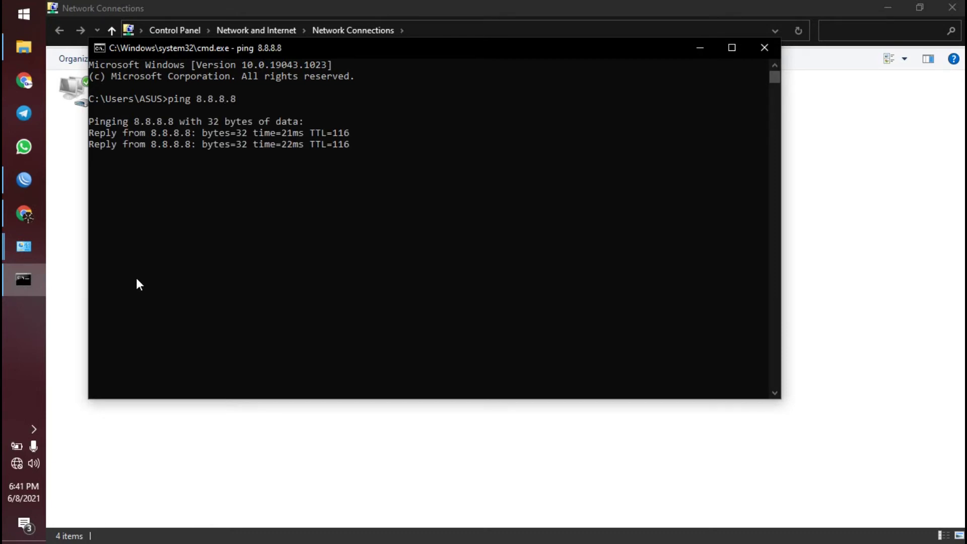
key(ctrl+c)
click(764, 48)
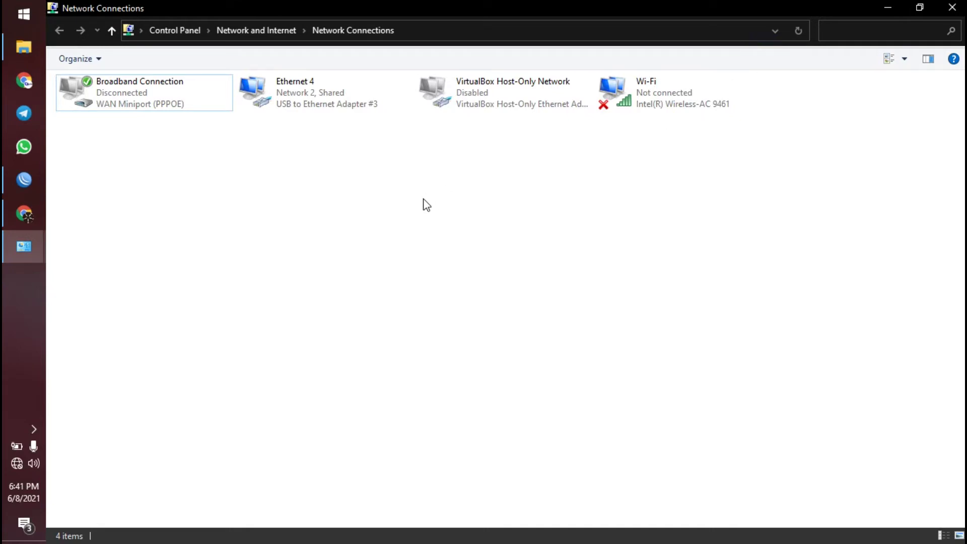
- Close Network Connections and Network and Sharing Center, and minimize WinBox
click(952, 7)
click(878, 10)
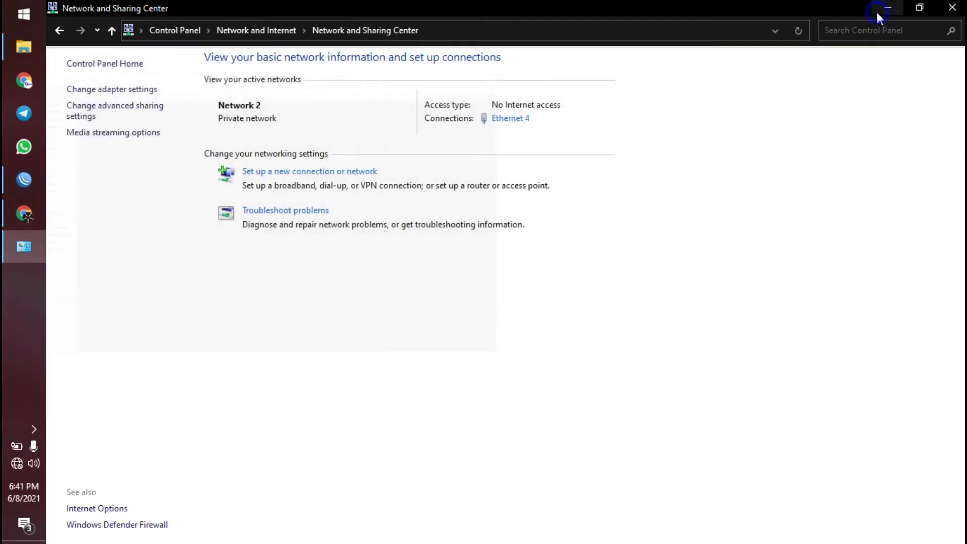
click(897, 6)
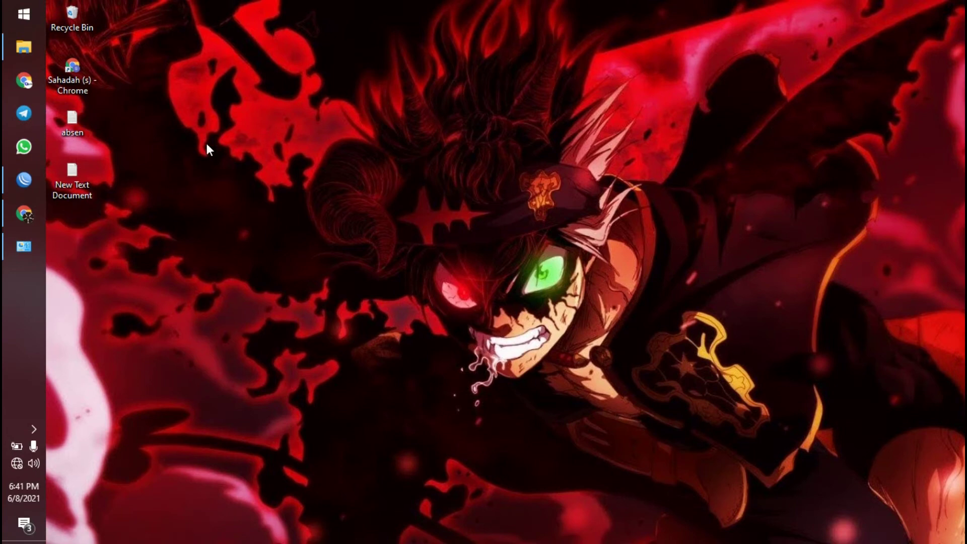
click(14, 247)
key(alt+F4)
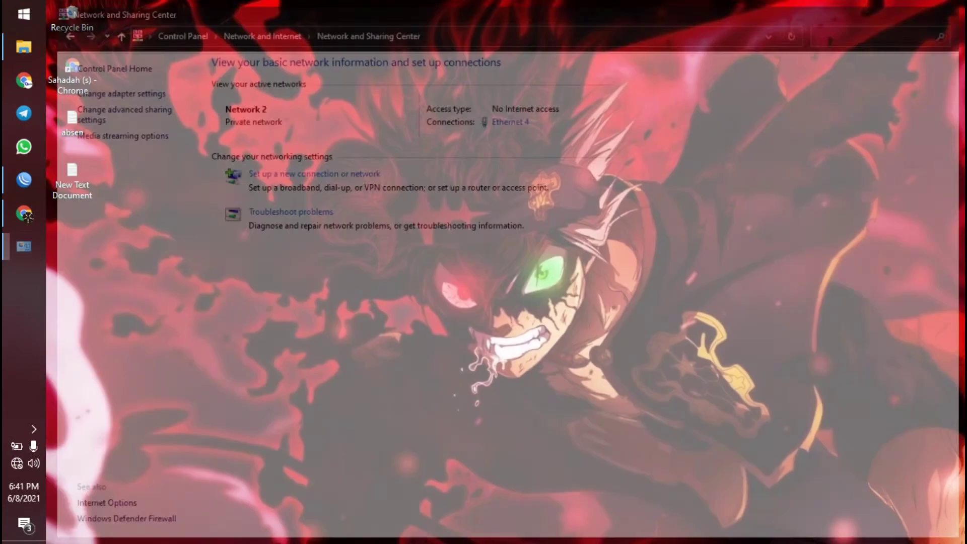
- Launch Control Panel, go to the network adapter list and select Ethernet 4
click(4, 4)
text(cont)
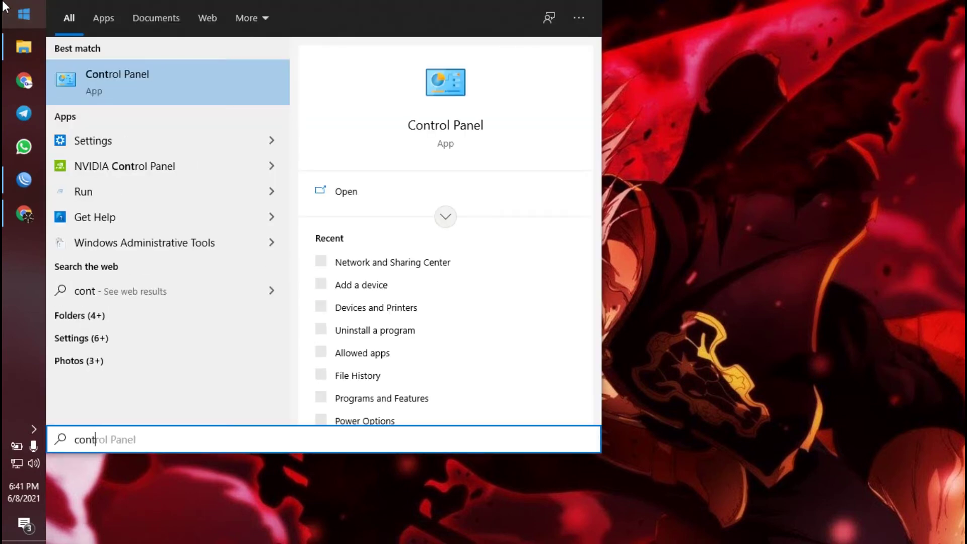
key(Return)
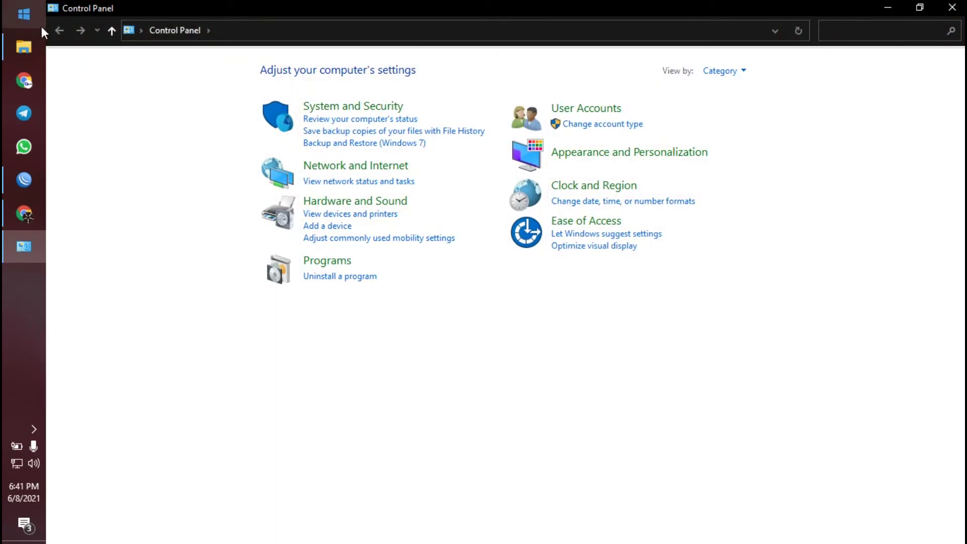
click(392, 169)
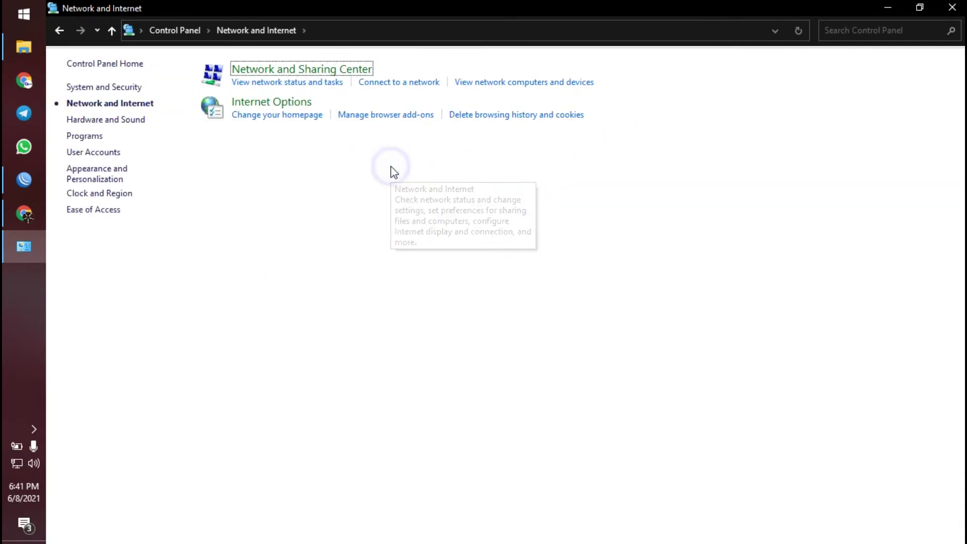
click(320, 73)
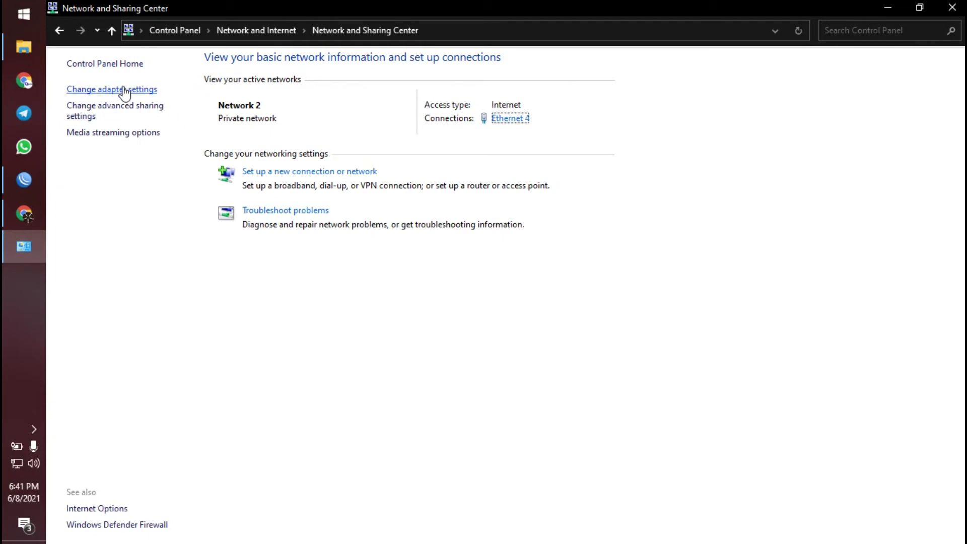
click(135, 90)
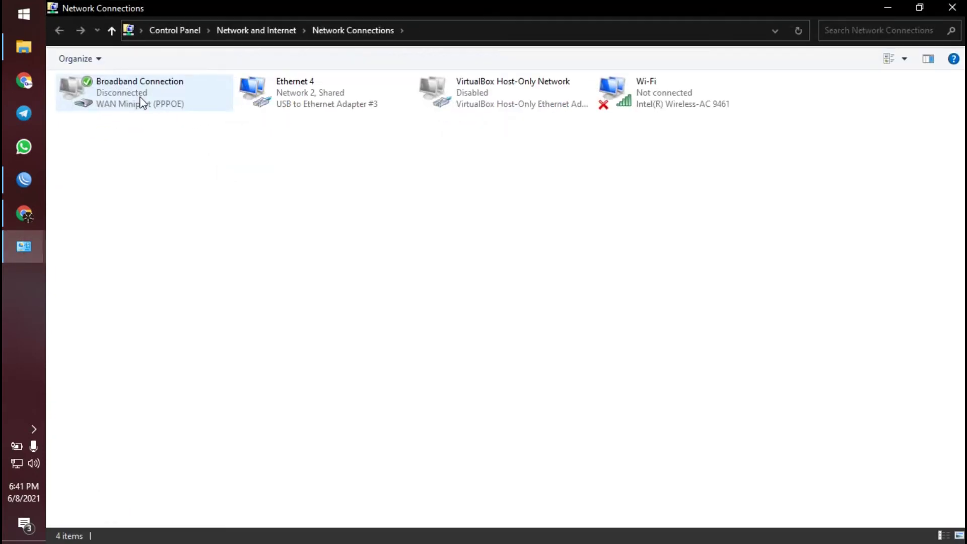
click(333, 107)
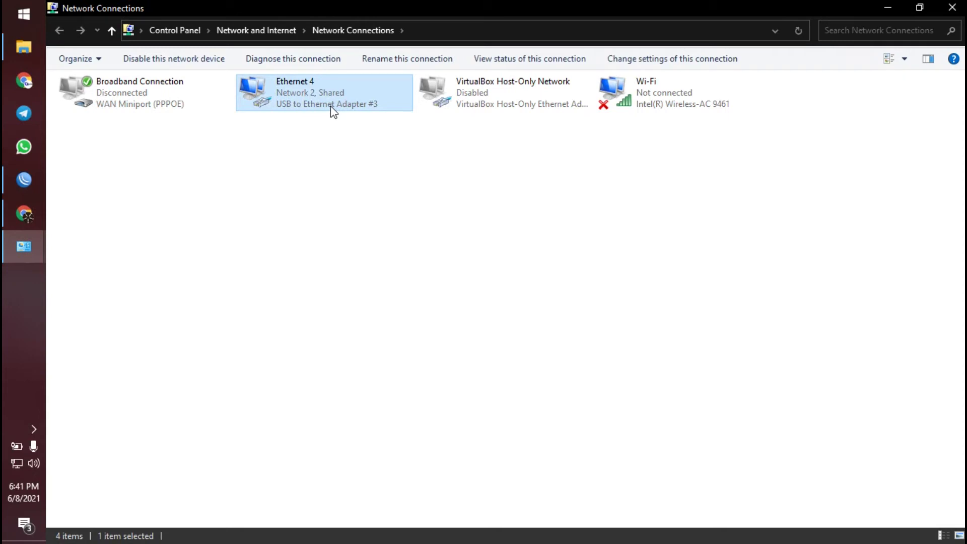
- Open Ethernet 4's Properties and its Internet Protocol Version 4 (TCP/IPv4) settings
right_click(268, 107)
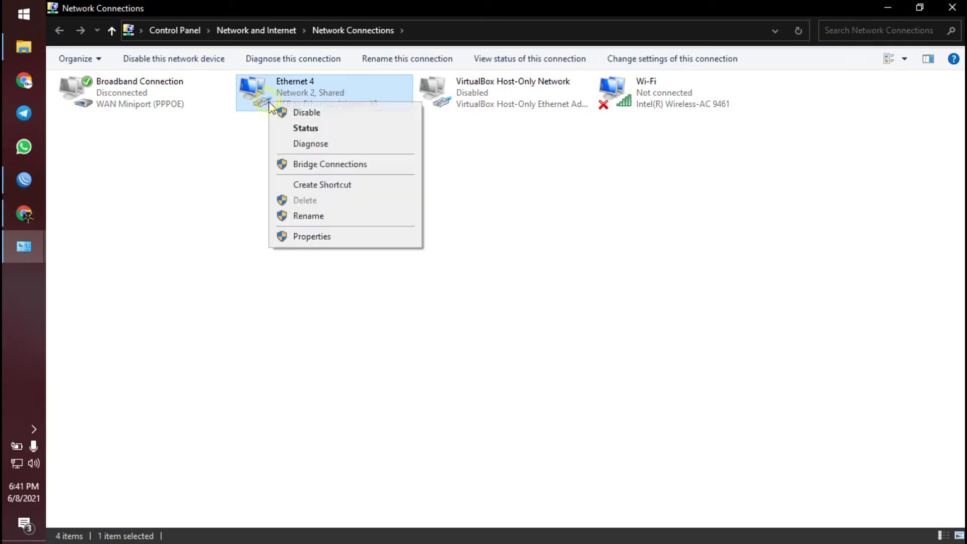
click(356, 237)
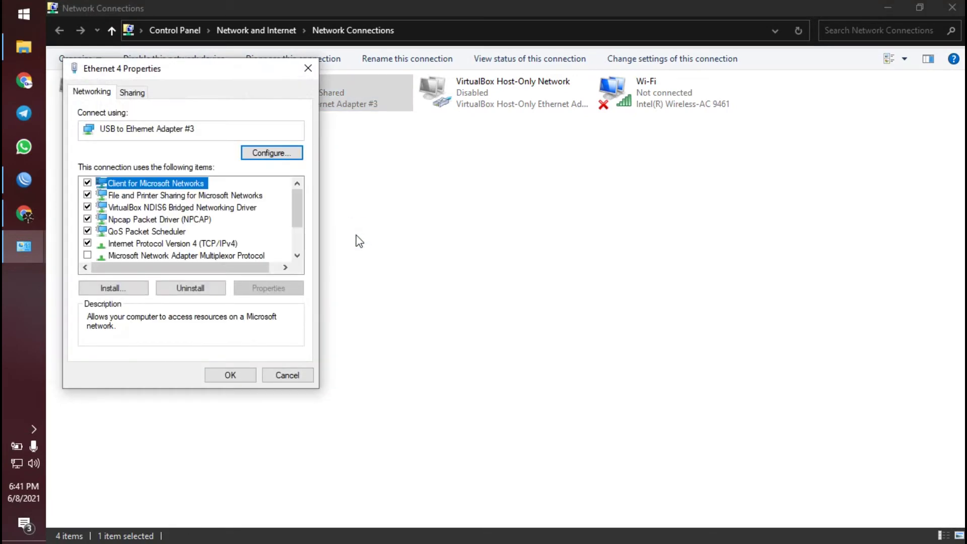
scroll(235, 234, down, 1)
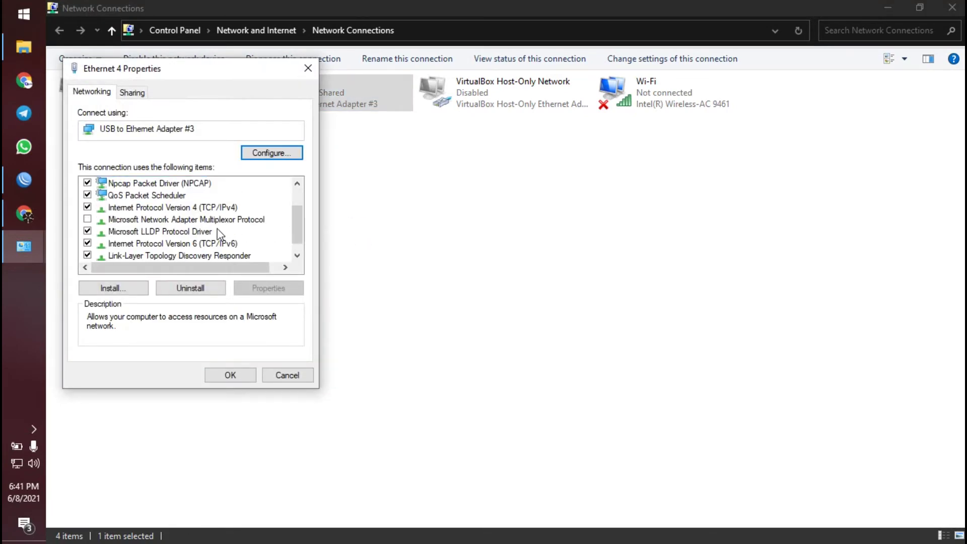
click(188, 207)
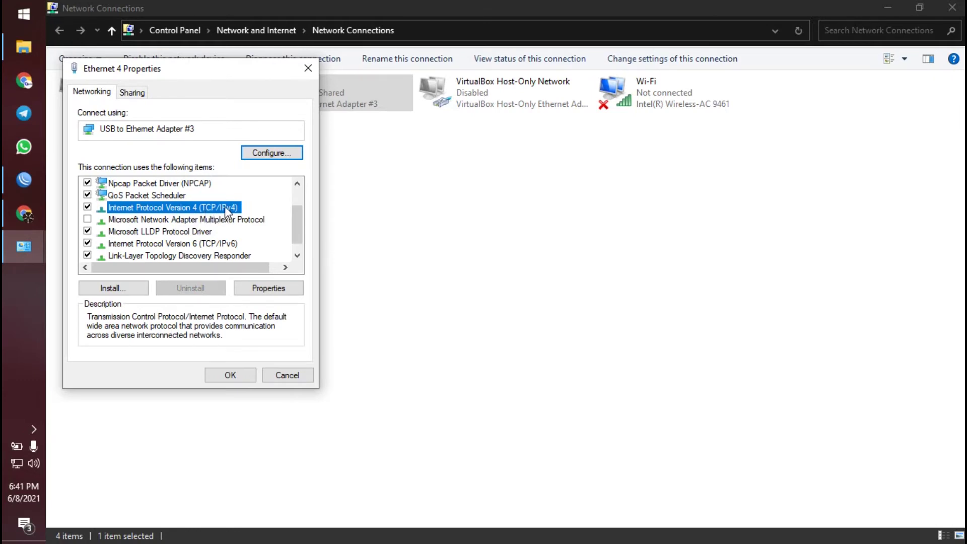
double_click(225, 206)
- Switch to a manual IP and enter address 192.168.2.3 with mask 255.255.255.0
click(180, 208)
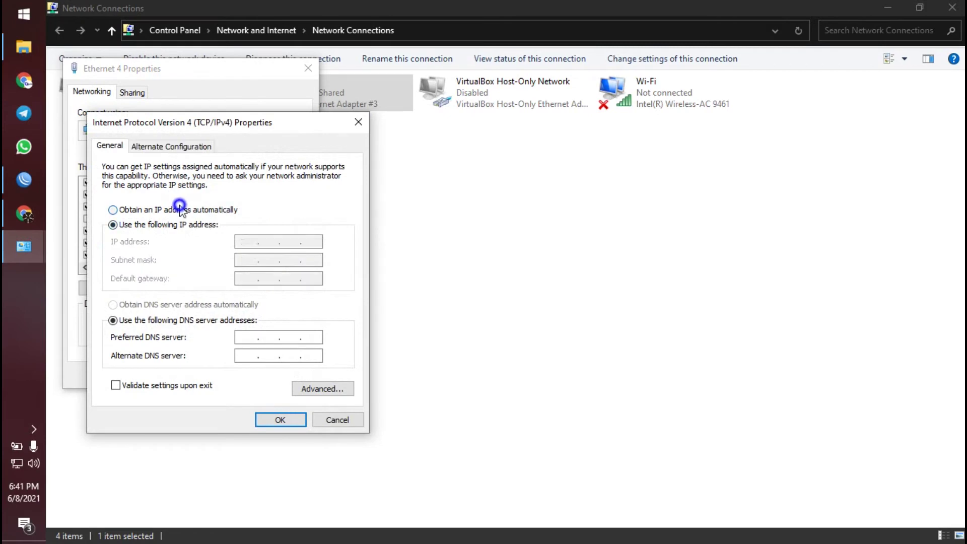
click(123, 225)
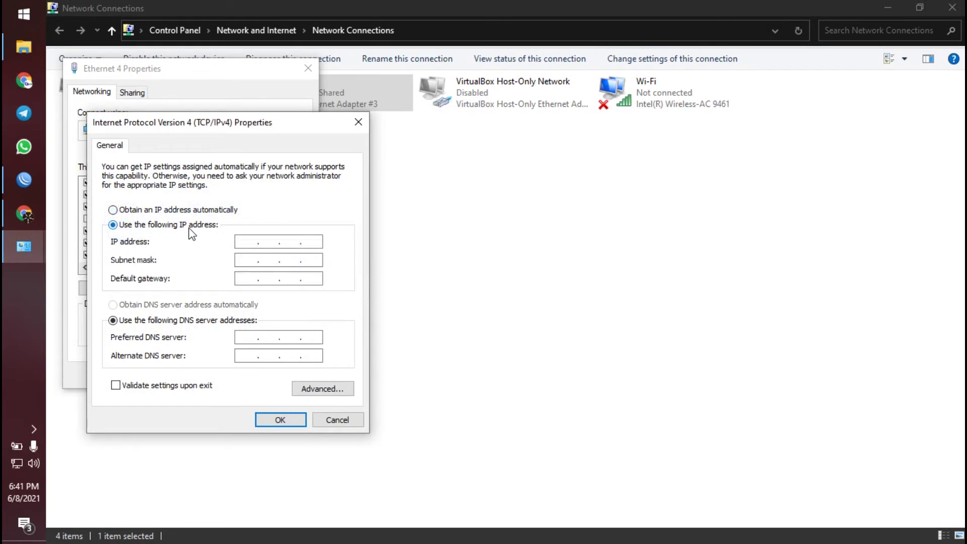
click(246, 241)
text(192 . 168 . 2 .)
key(Tab)
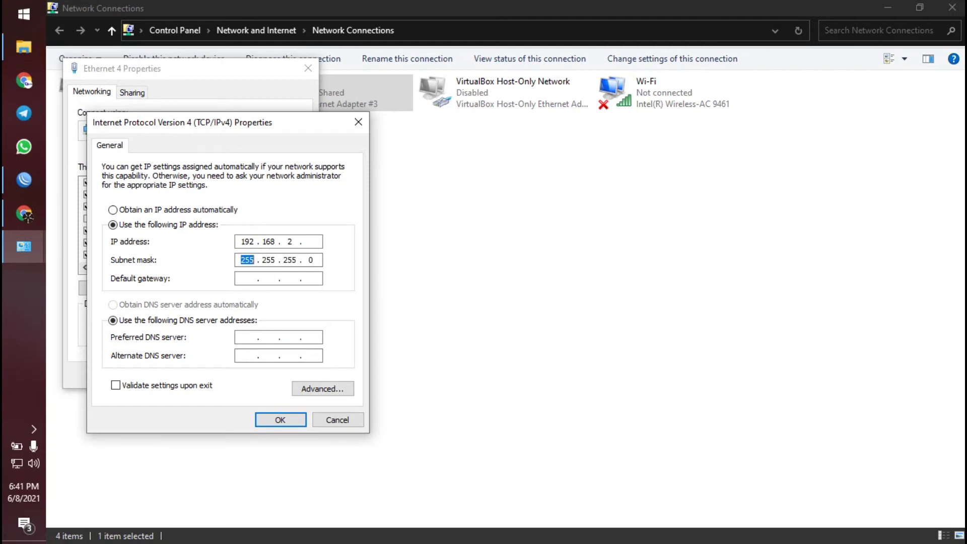
click(310, 242)
text(3)
- Enter default gateway 192.168.2.1 and DNS servers 8.8.8.8 and 8.8.4.4
click(258, 278)
text(192 . 168 . 2 . 1)
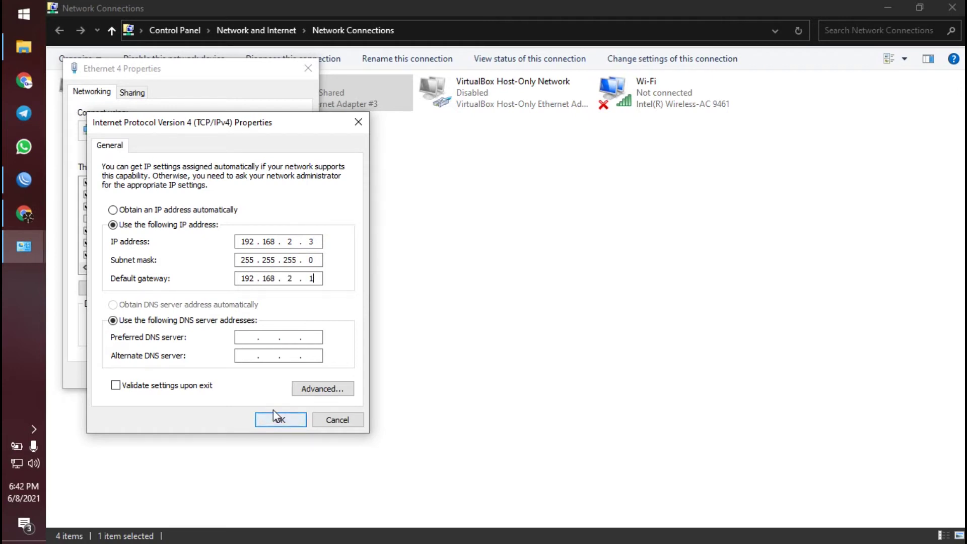
click(248, 338)
text(8.8.8.8)
text(8.)
text(8.4.4)
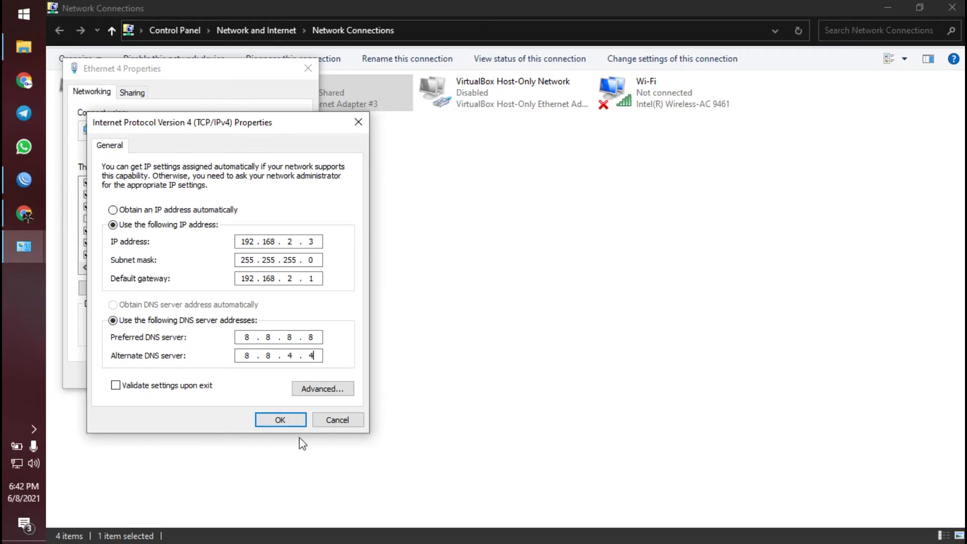
- Save the IPv4 settings, close Ethernet 4 properties and minimize the adapter list
click(277, 421)
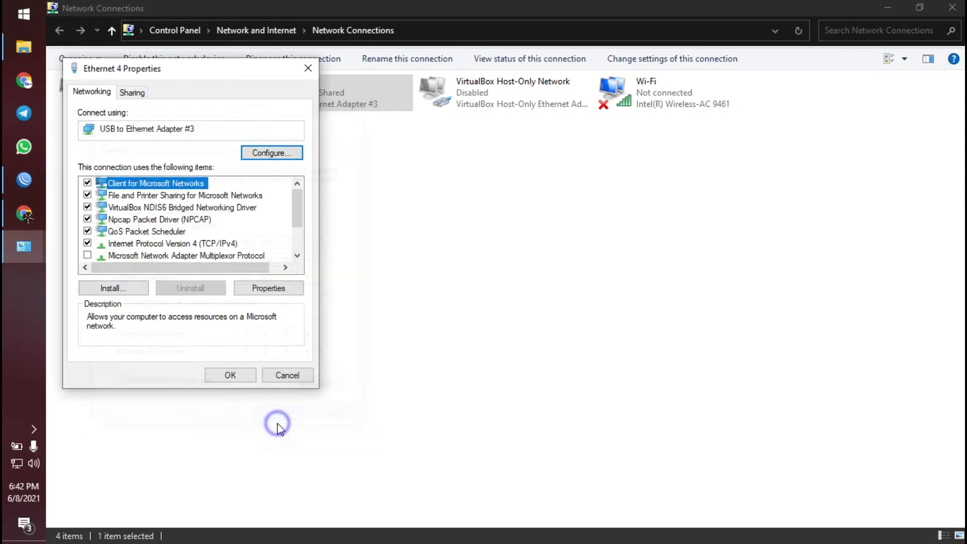
click(225, 378)
click(303, 185)
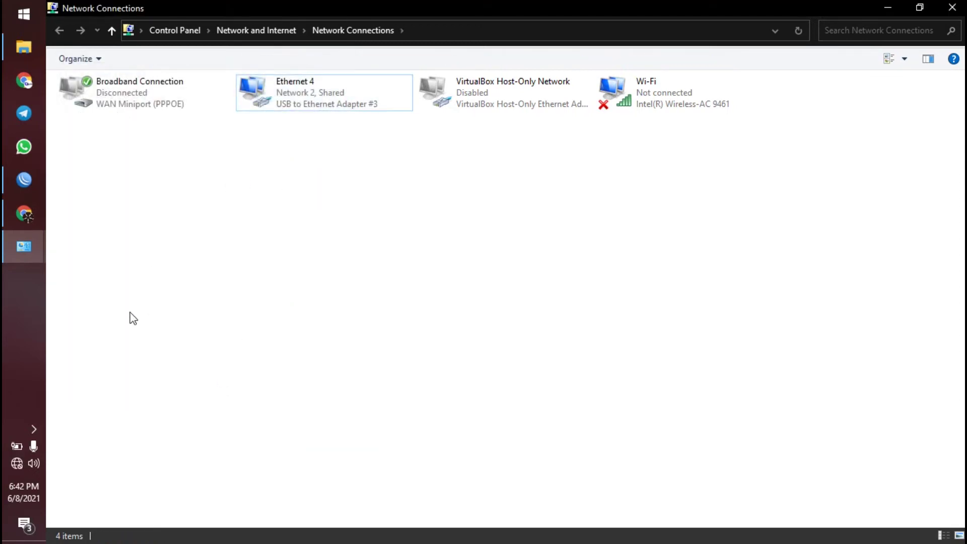
click(889, 7)
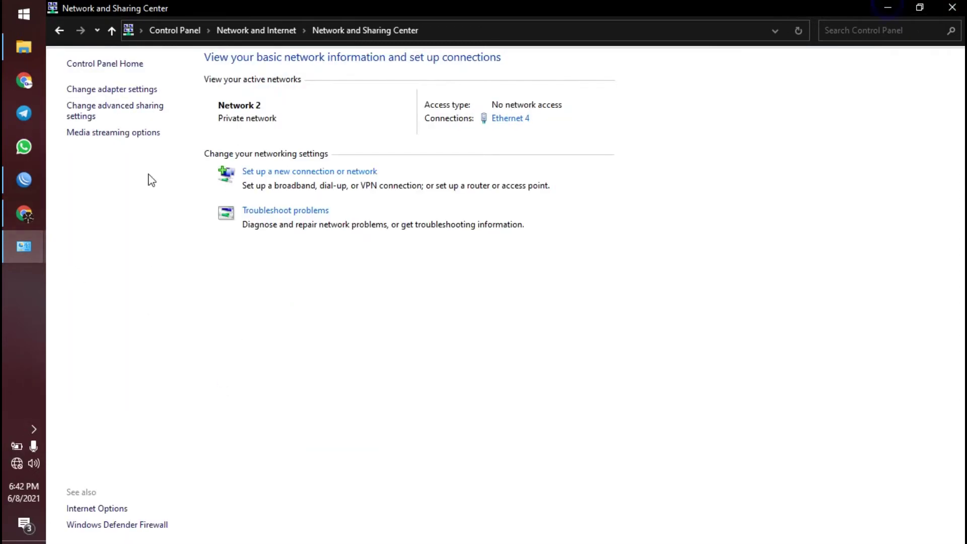
- Scroll the MikroTik PDF guide to page 7's 'Pemberian DHCP Server Untuk Client' section
click(24, 214)
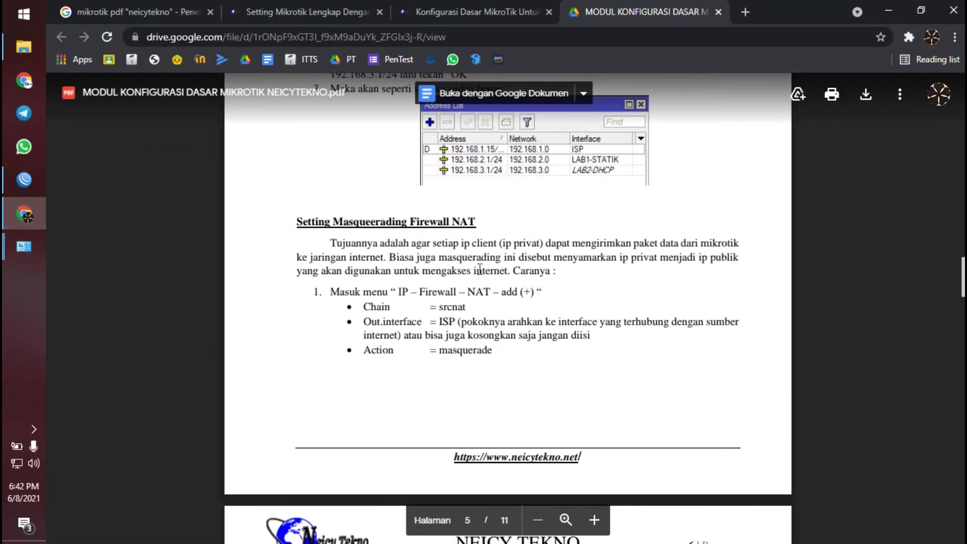
scroll(480, 271, down, 10)
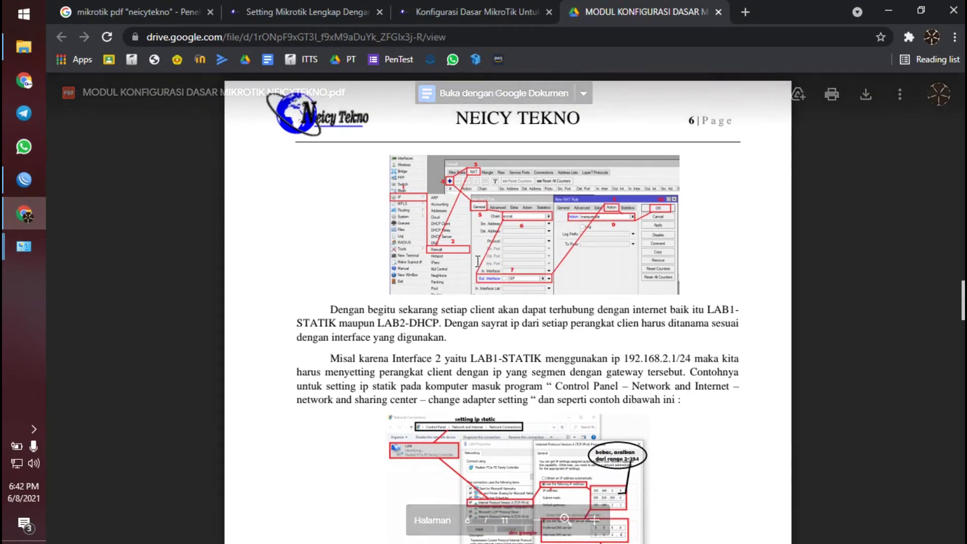
scroll(467, 267, down, 1)
scroll(467, 267, down, 10)
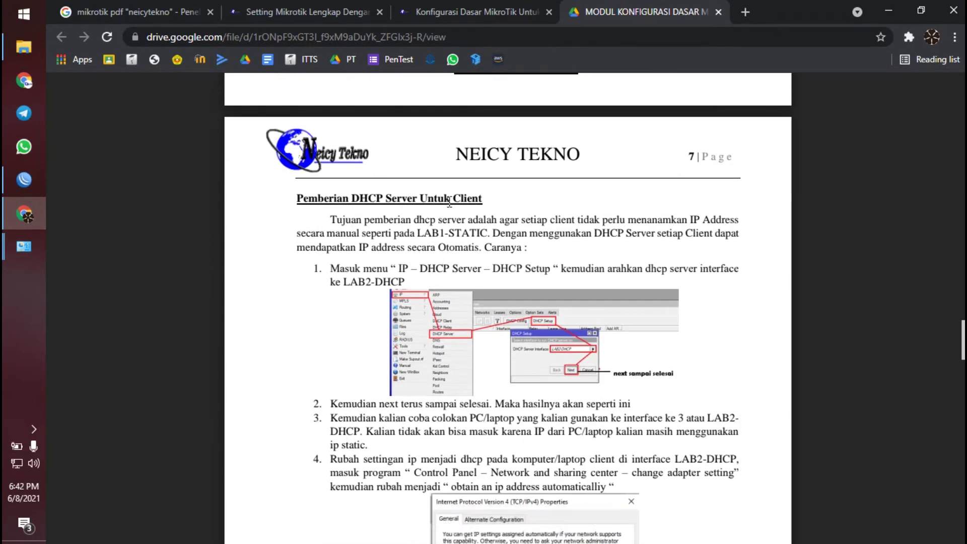
scroll(455, 272, down, 3)
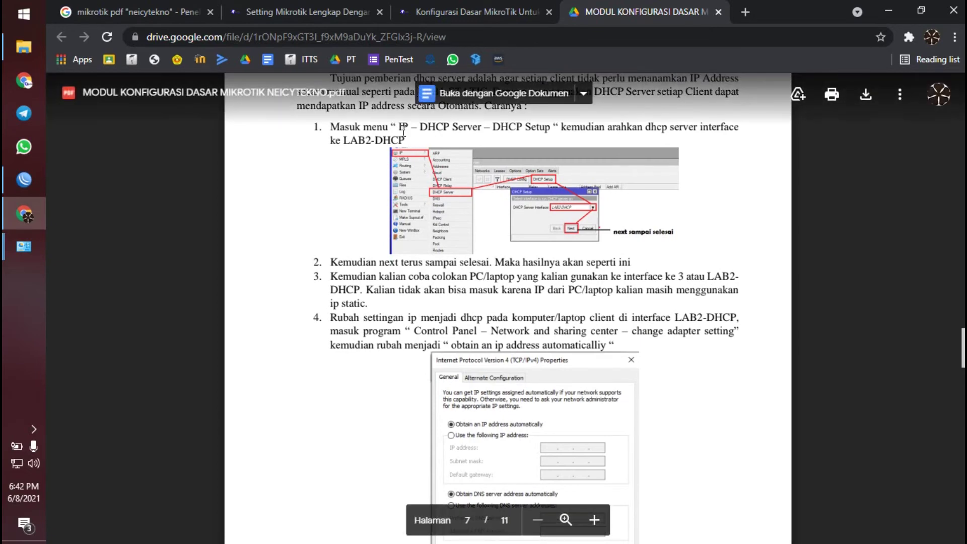
scroll(413, 151, up, 2)
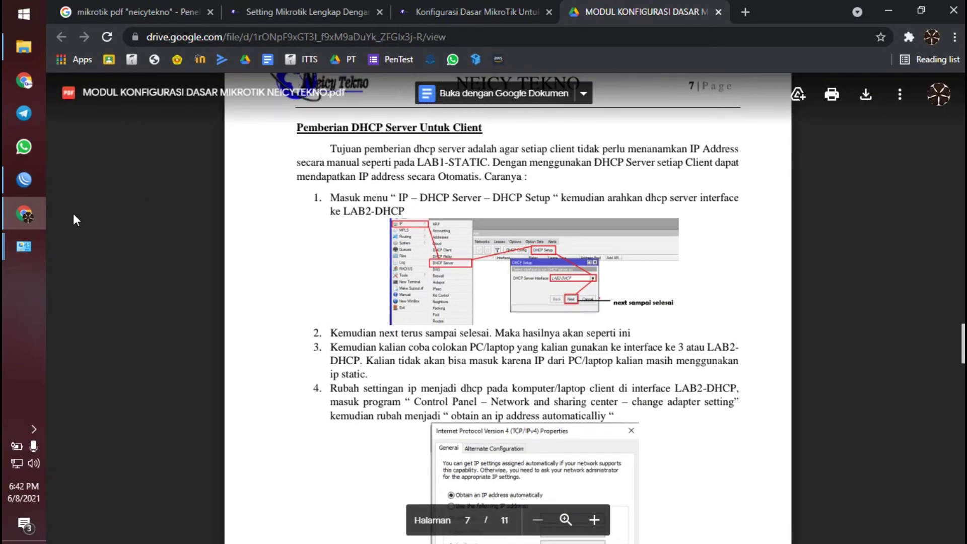
- In WinBox, open IP > DHCP Server's DHCP tab and launch the DHCP Setup wizard
click(5, 183)
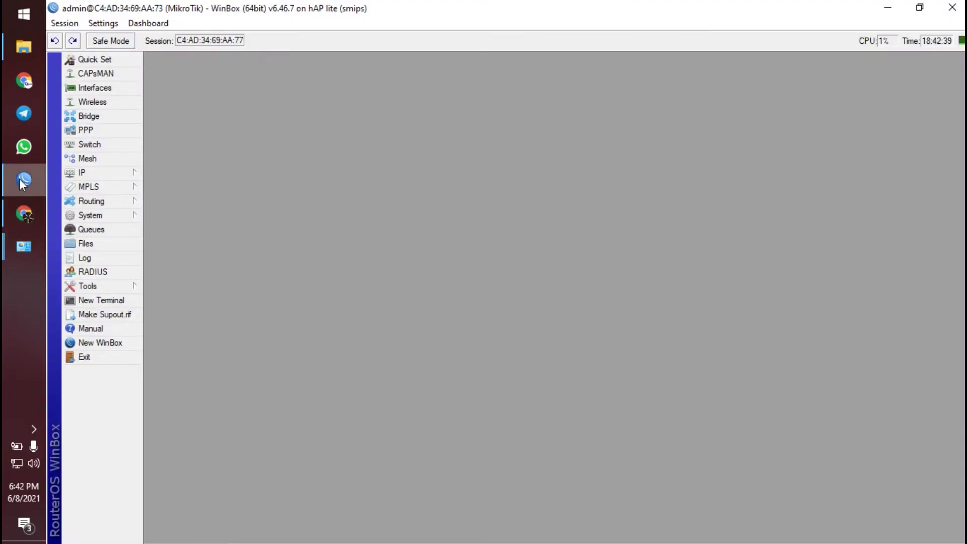
click(112, 176)
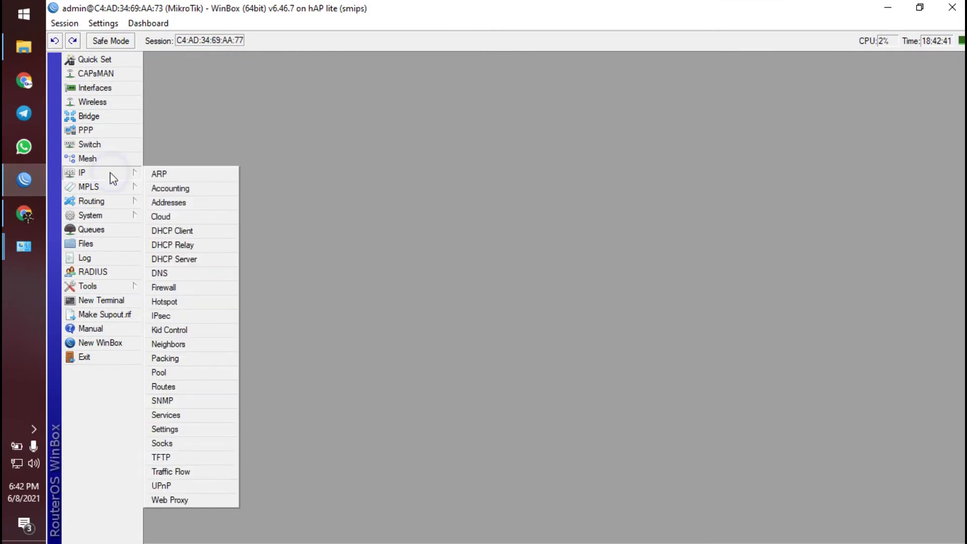
click(198, 258)
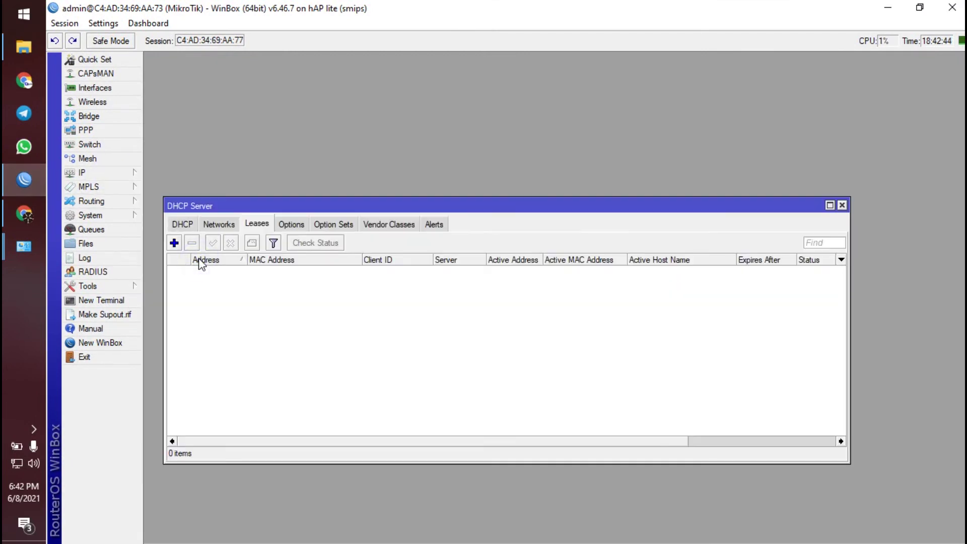
click(189, 225)
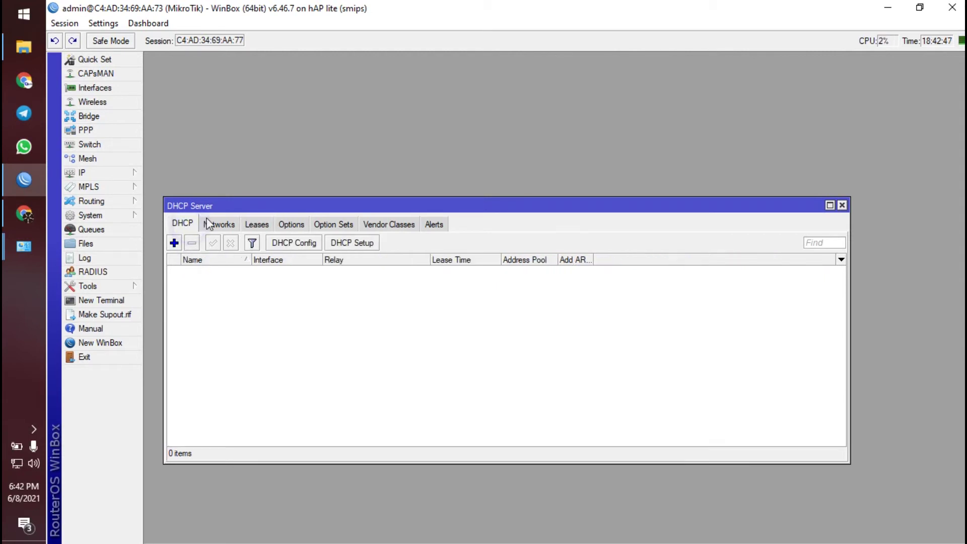
drag(240, 209, 255, 146)
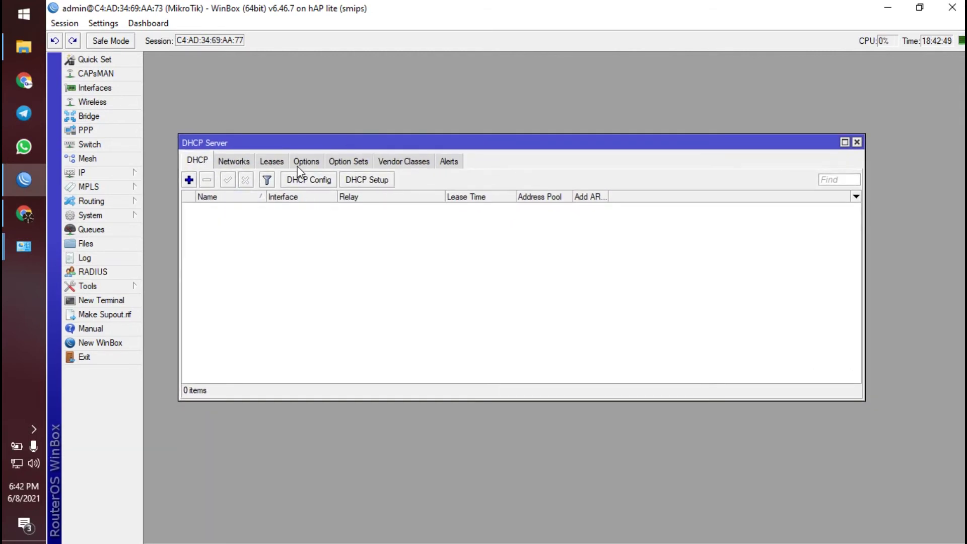
click(372, 186)
drag(533, 258, 420, 214)
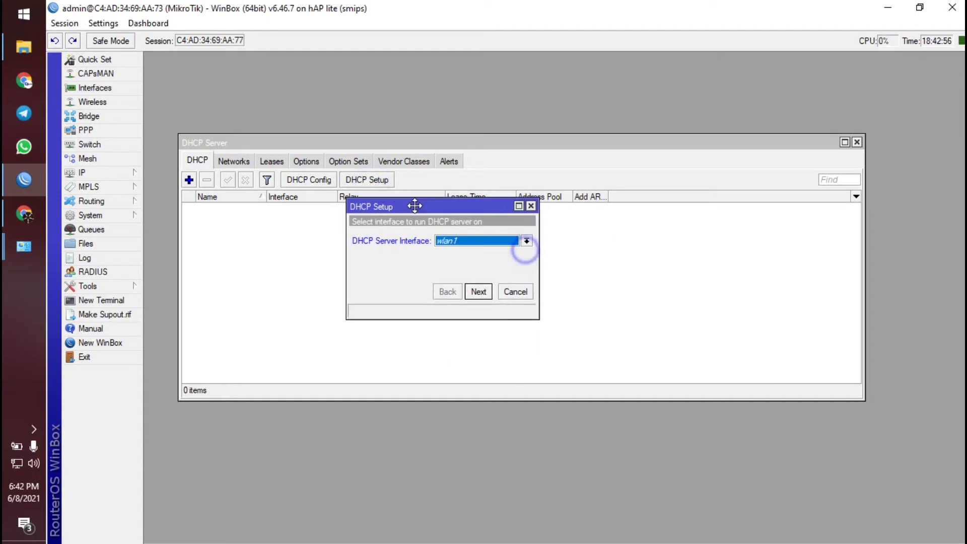
- Choose DHCP-LAB as the DHCP server interface
click(452, 244)
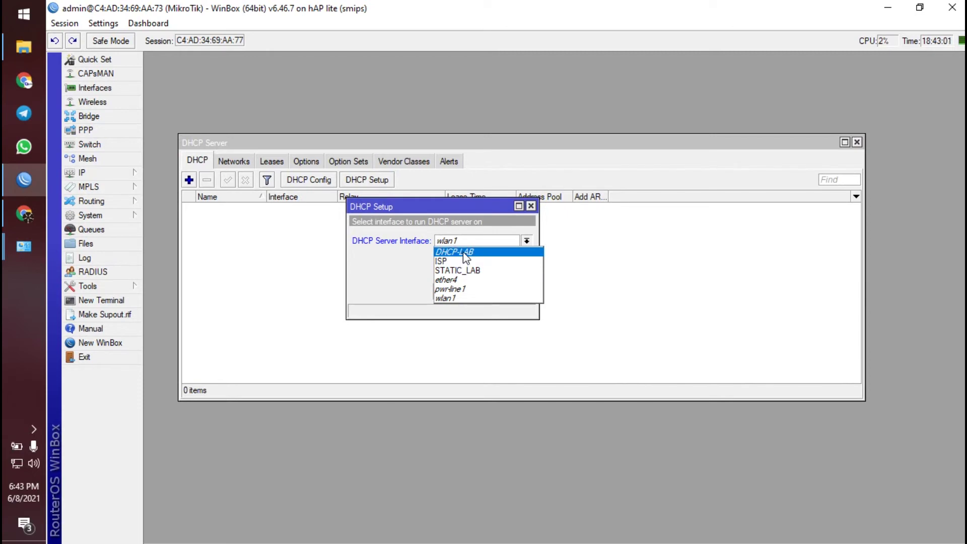
click(468, 252)
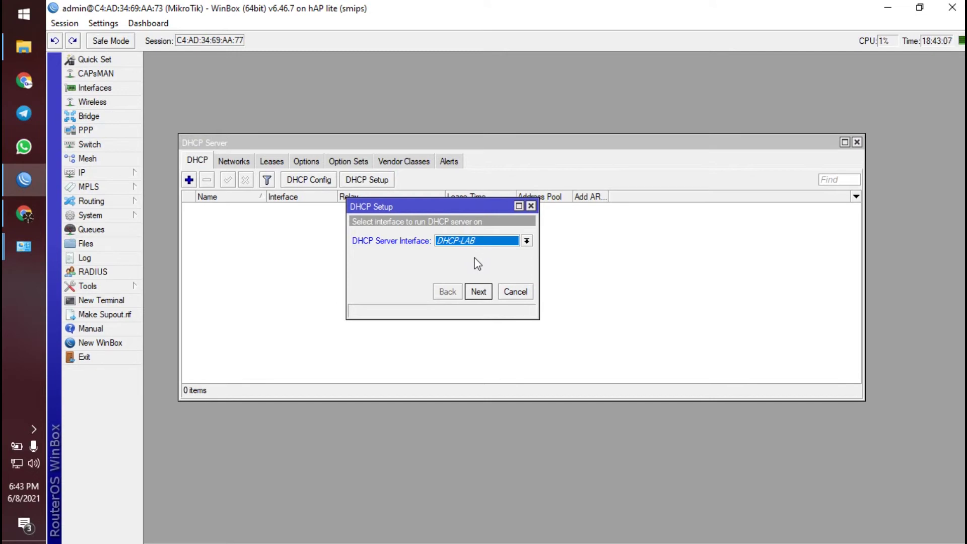
click(477, 242)
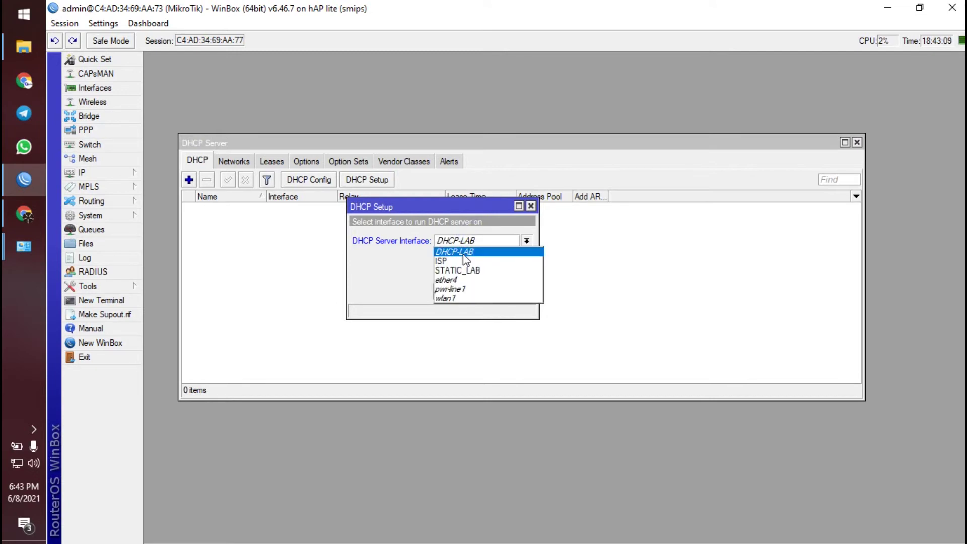
click(464, 254)
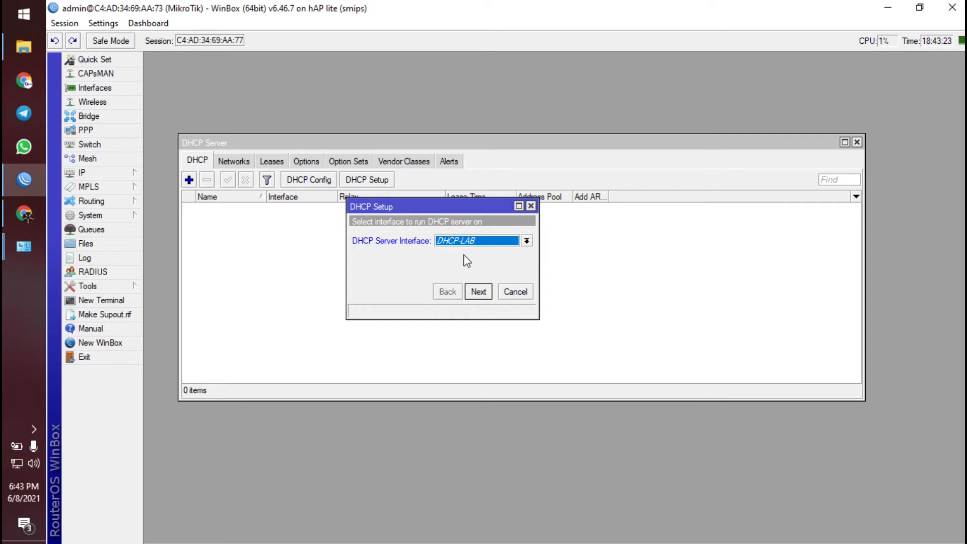
click(479, 291)
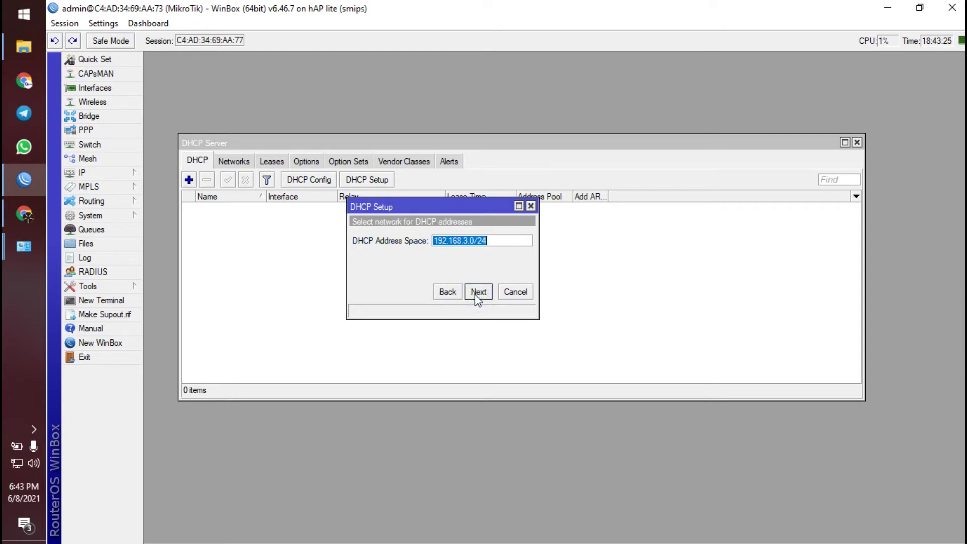
- Accept the 192.168.3.0/24 address space, gateway and reviewed address range
click(478, 292)
click(478, 292)
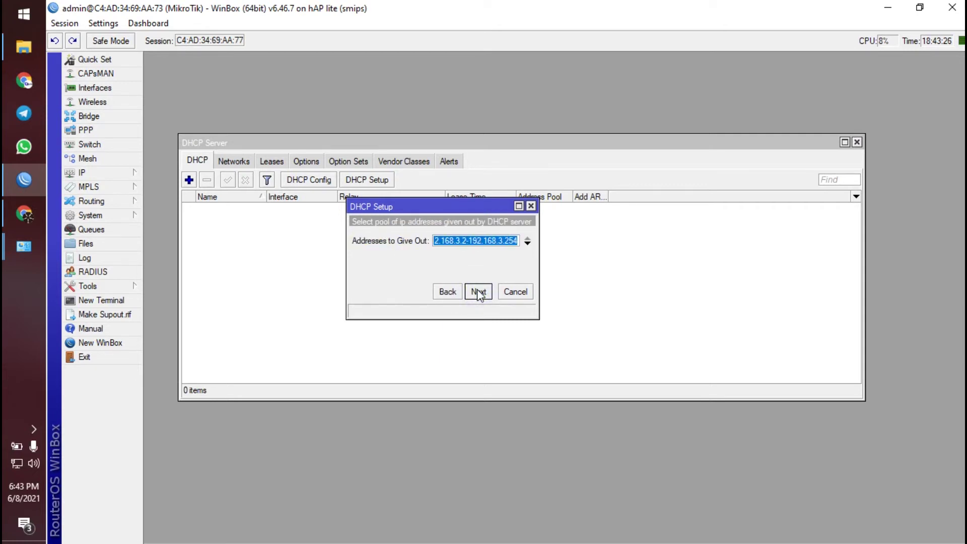
click(478, 292)
click(447, 292)
click(479, 240)
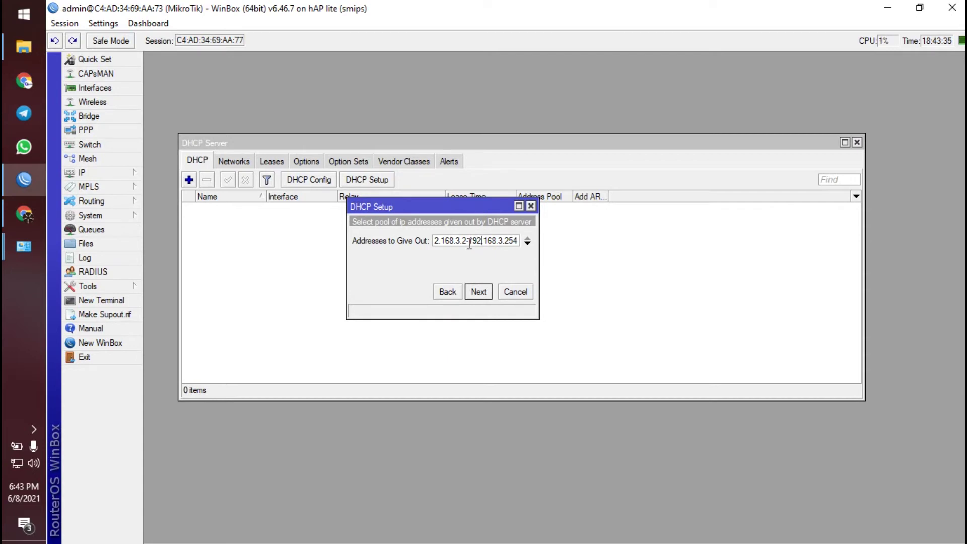
click(464, 241)
click(485, 291)
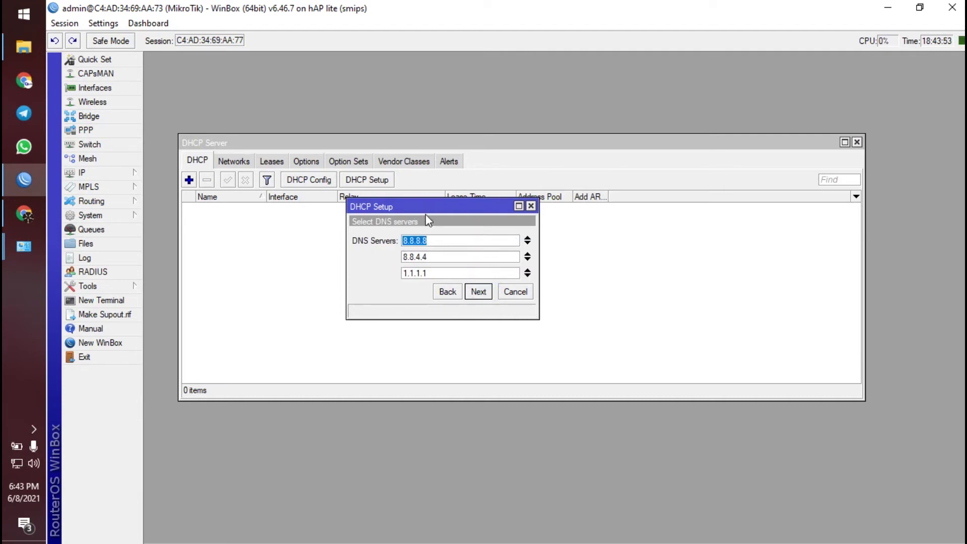
- Accept DNS 8.8.8.8, 8.8.4.4, 1.1.1.1 and a 00:10:00 lease, finishing dhcp1
click(478, 293)
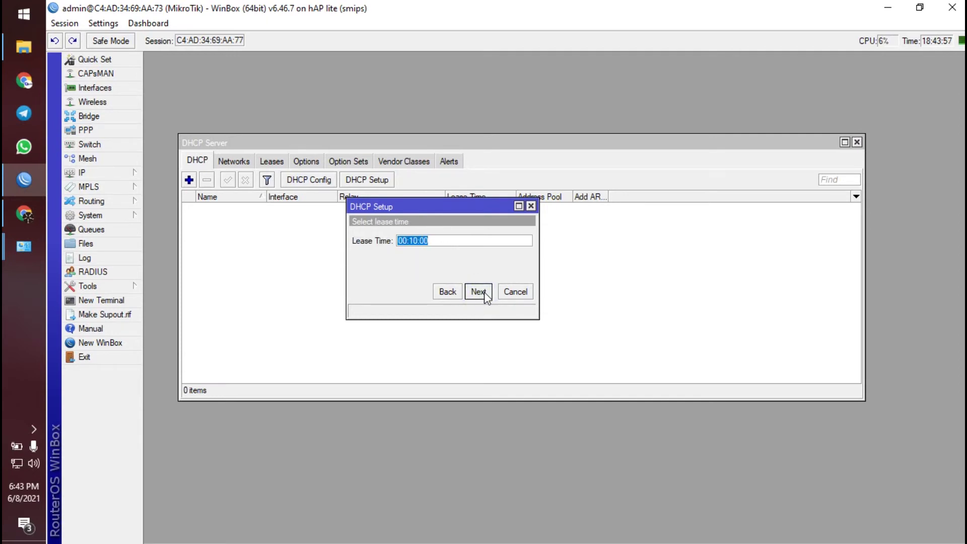
click(479, 292)
click(557, 292)
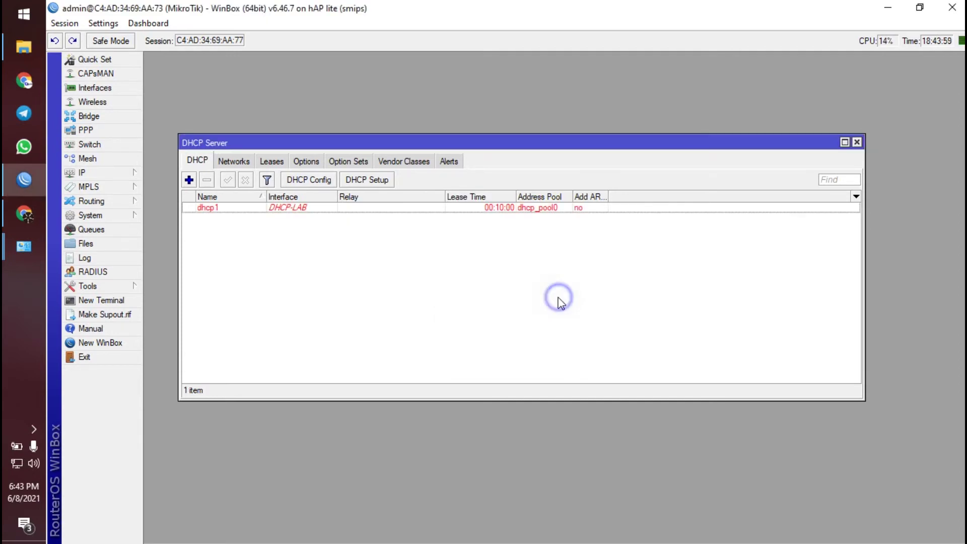
- Check the new dhcp1 entry and close the DHCP Server window
click(299, 208)
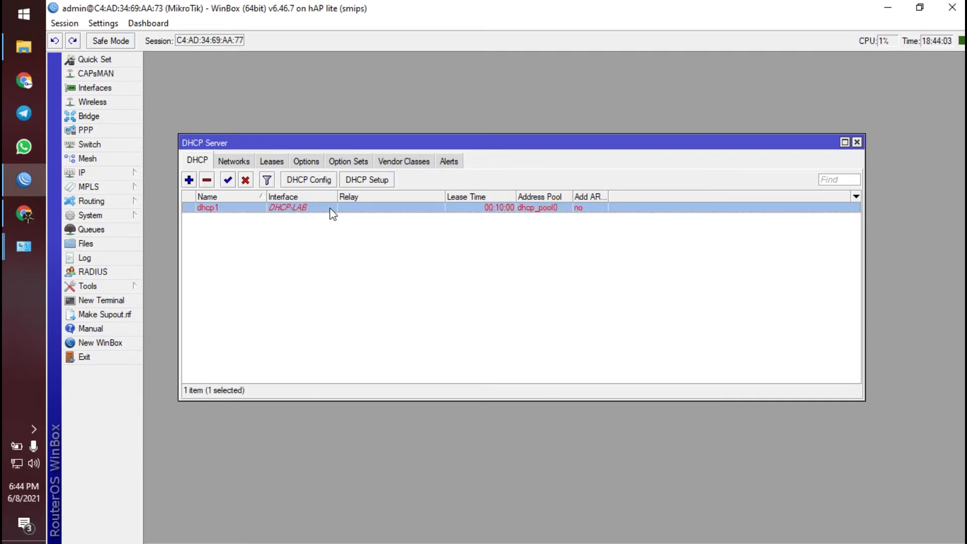
click(434, 248)
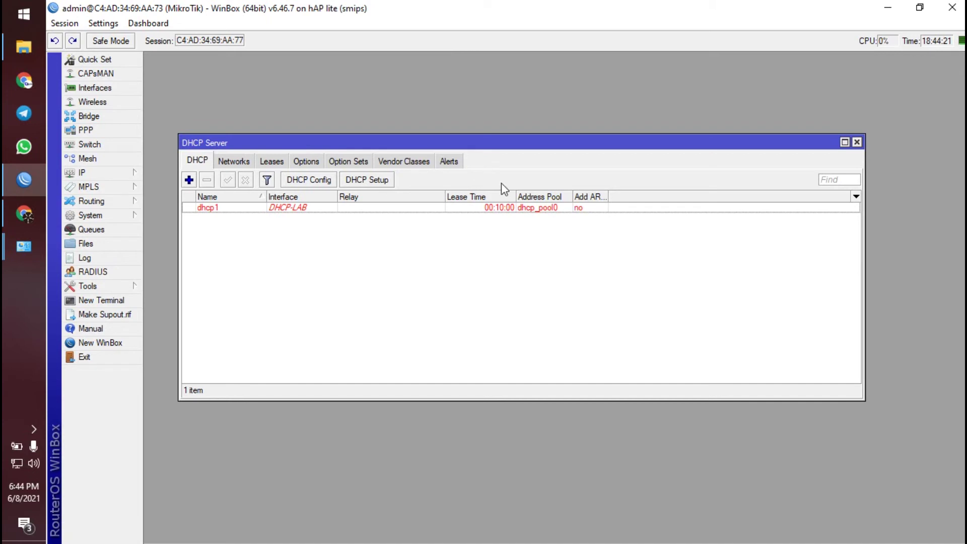
click(857, 142)
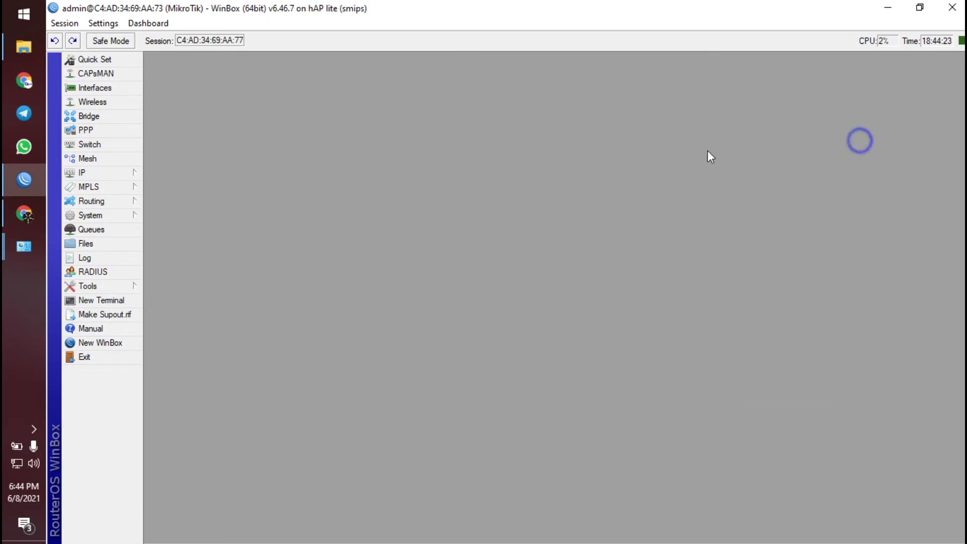
click(100, 174)
click(381, 132)
click(33, 217)
scroll(566, 332, down, 5)
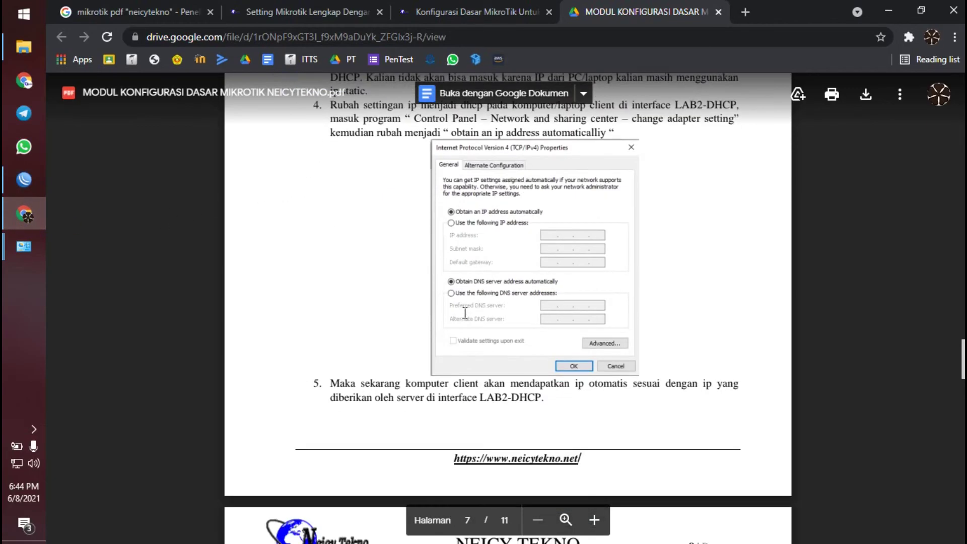
scroll(380, 308, up, 3)
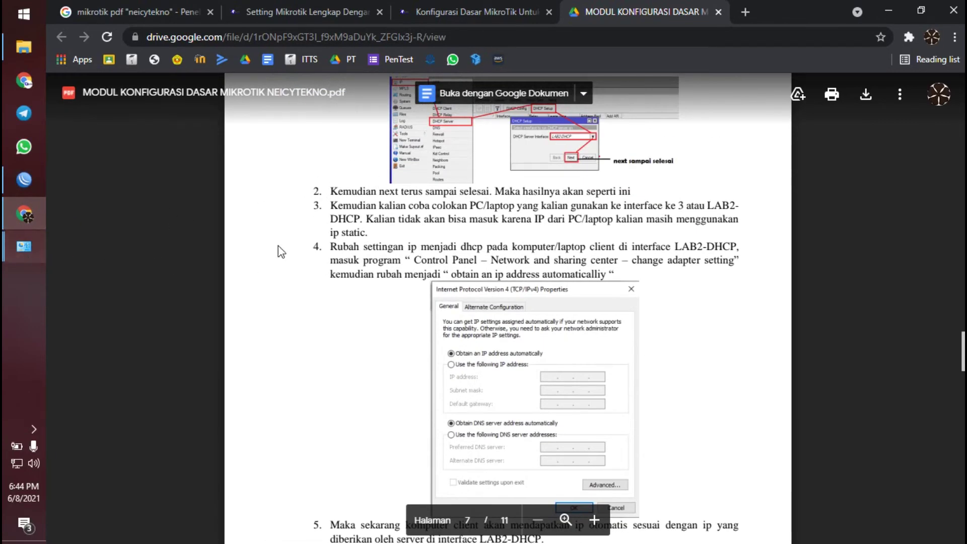
click(25, 182)
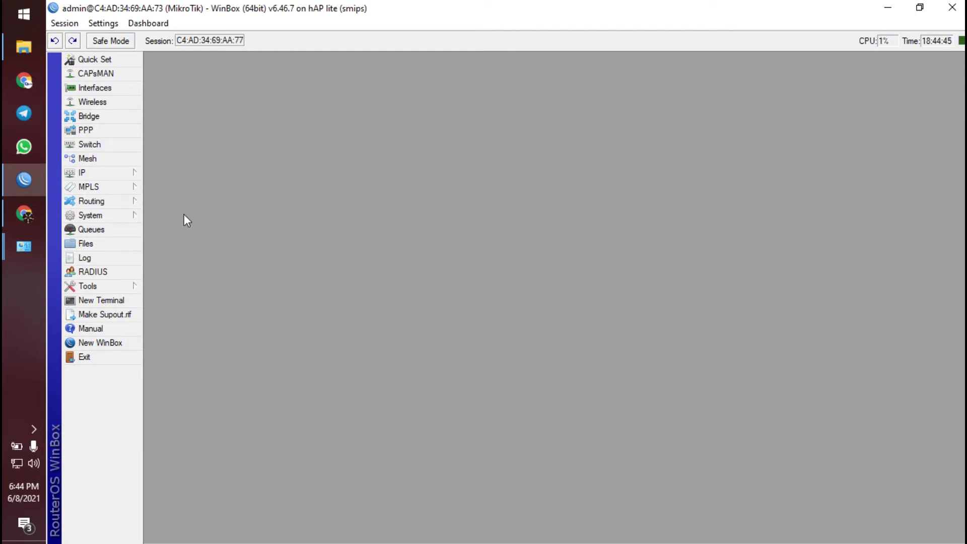
- Open IP > Addresses and select the 192.168.3.1/24 address on DHCP-LAB
click(80, 172)
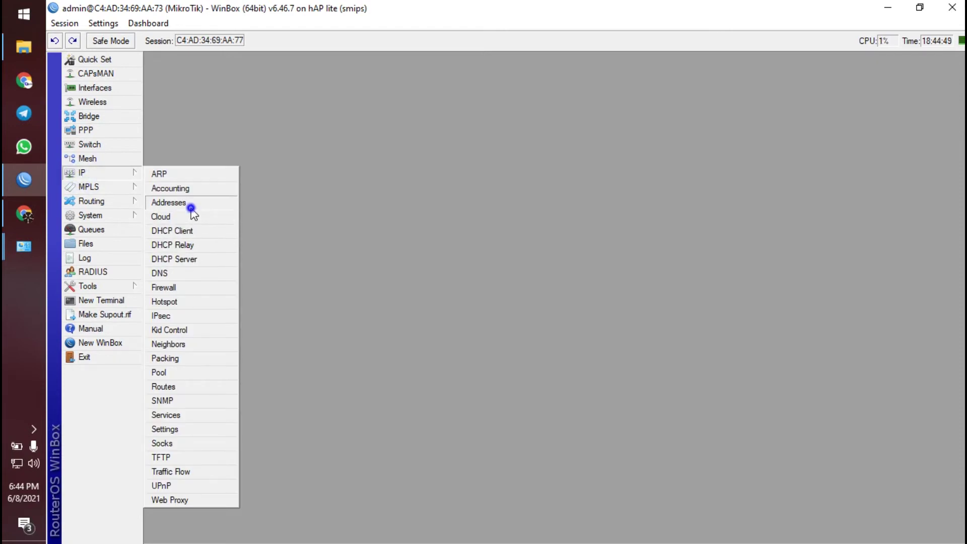
click(181, 202)
click(452, 189)
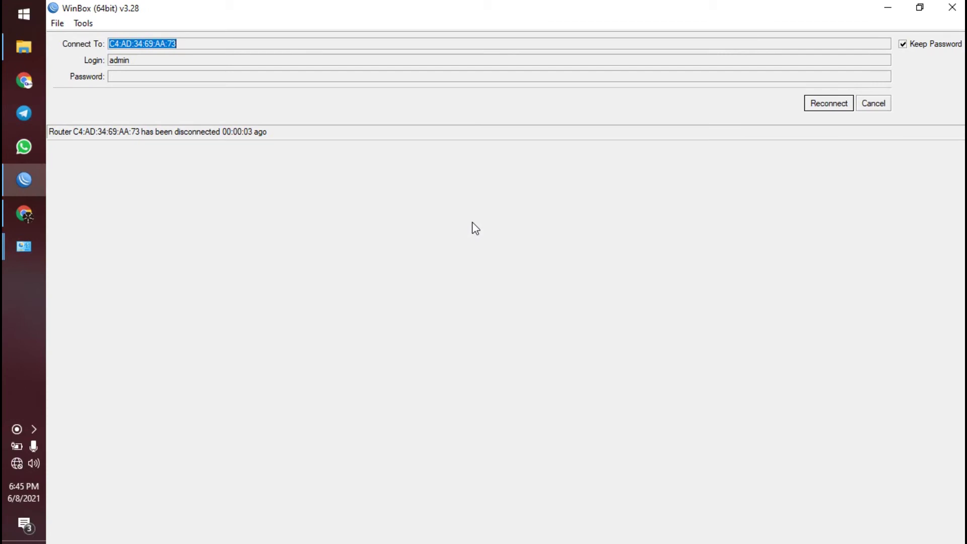
- Cancel the reconnect, pick neighbour router 192.168.3.1, and switch to Network Connections
click(875, 106)
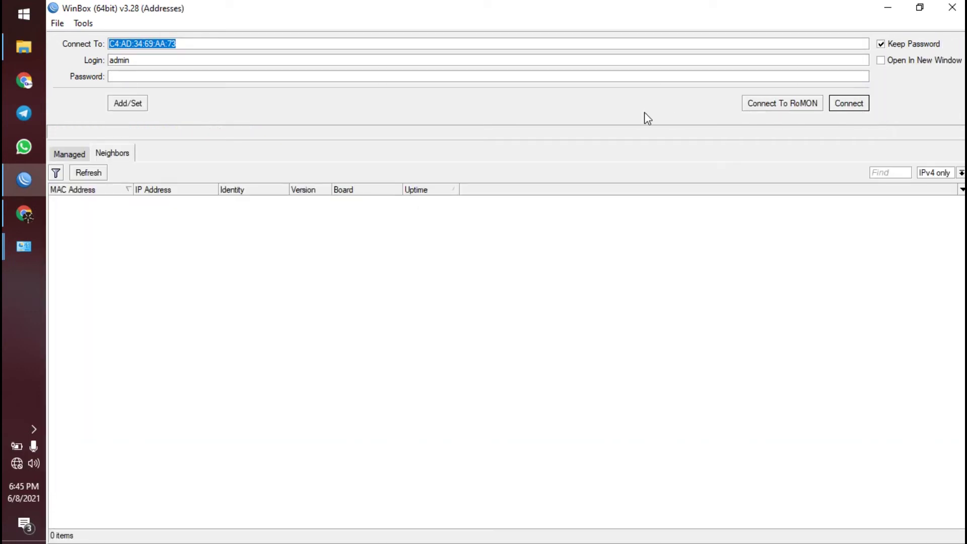
click(171, 201)
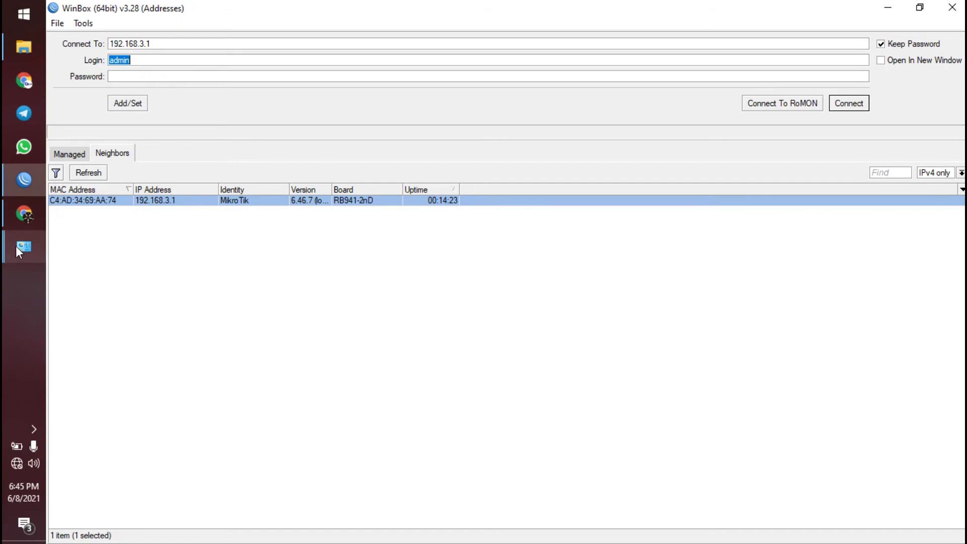
mouse_move(16, 246)
click(111, 311)
- Open Ethernet 4's Internet Protocol Version 4 (TCP/IPv4) properties
click(328, 84)
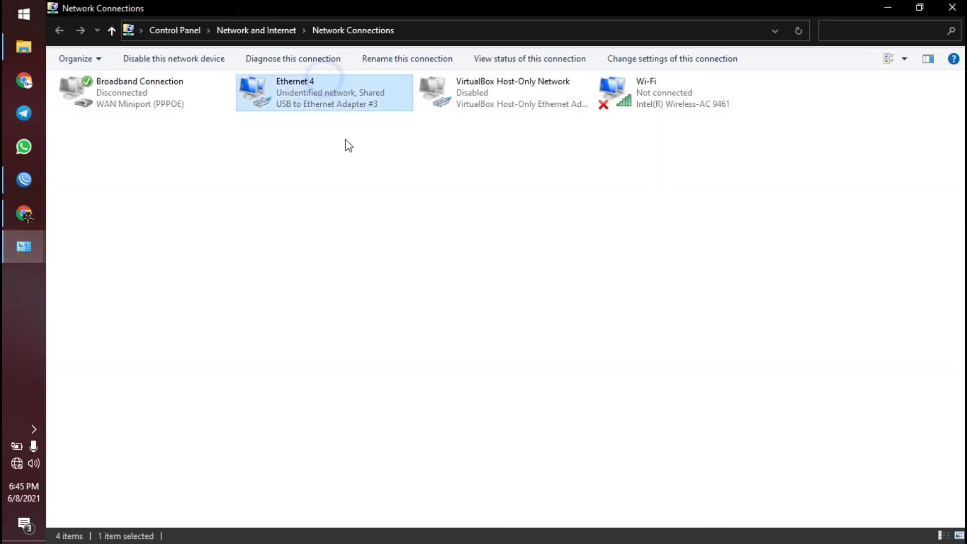
right_click(278, 91)
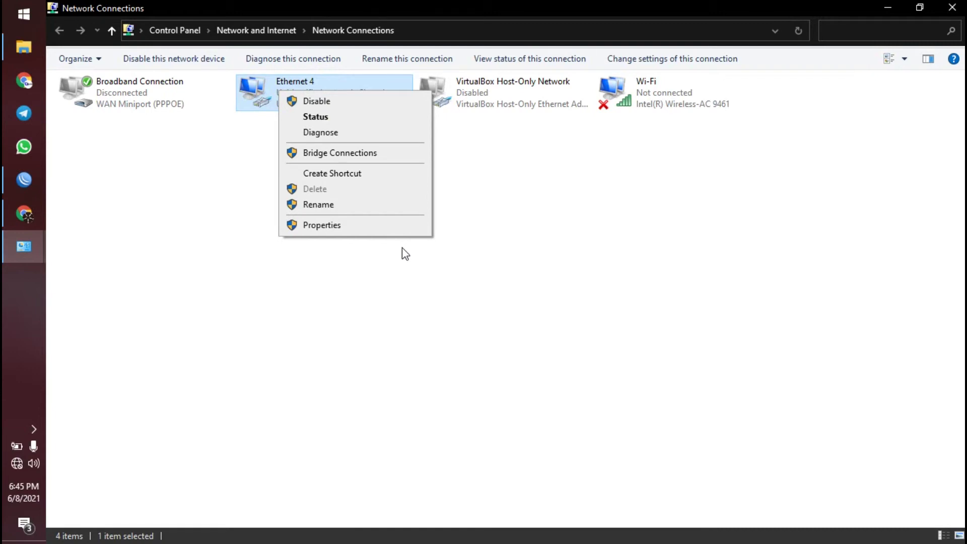
click(338, 229)
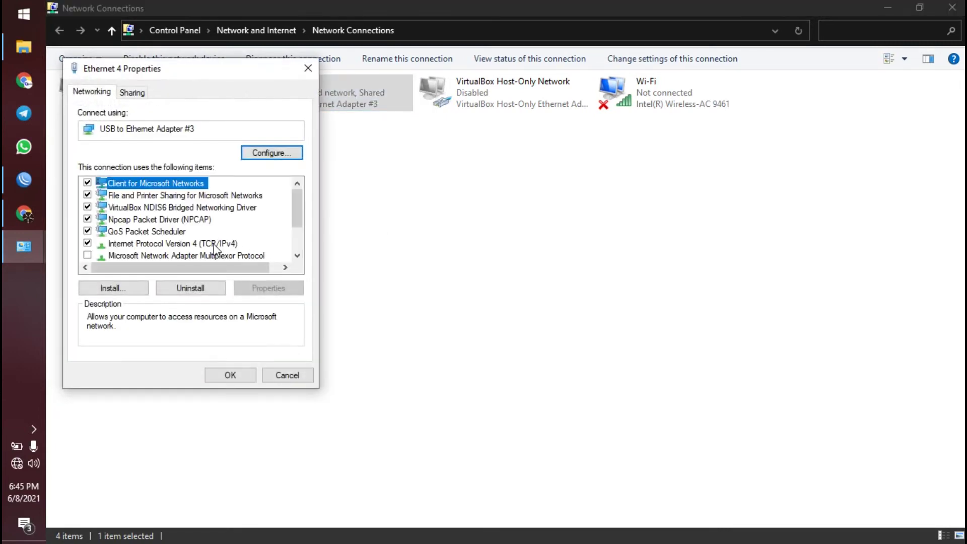
click(215, 244)
double_click(216, 245)
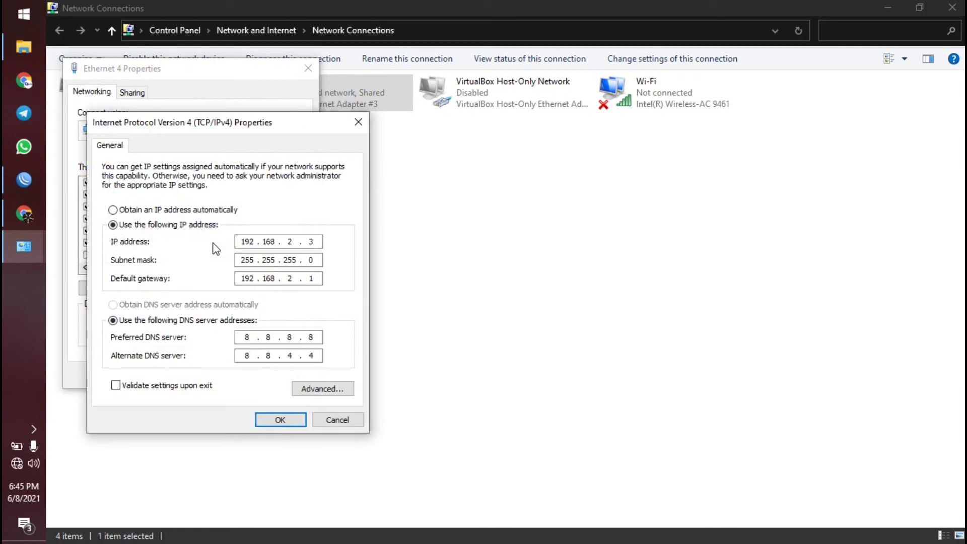
- Set Ethernet 4 to obtain its IP and DNS addresses automatically and save
click(183, 211)
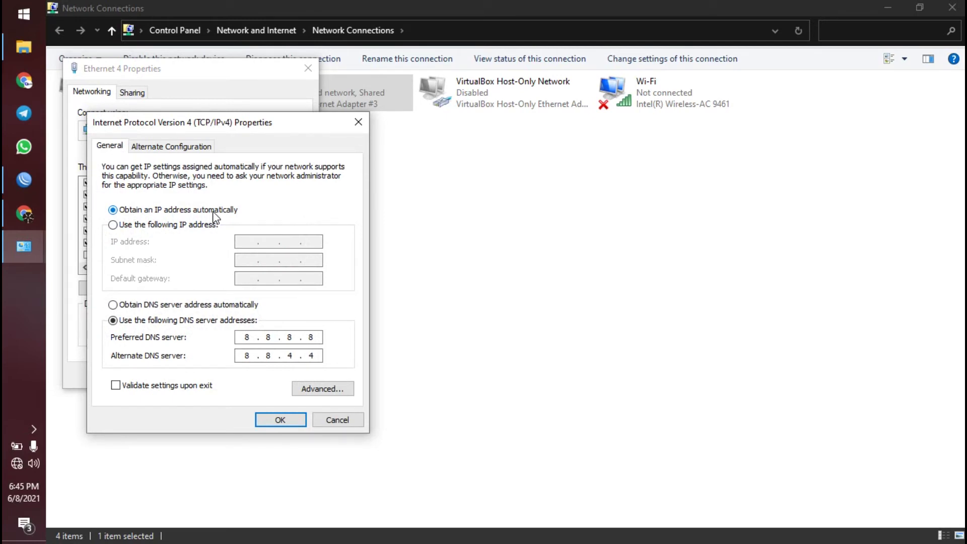
click(164, 306)
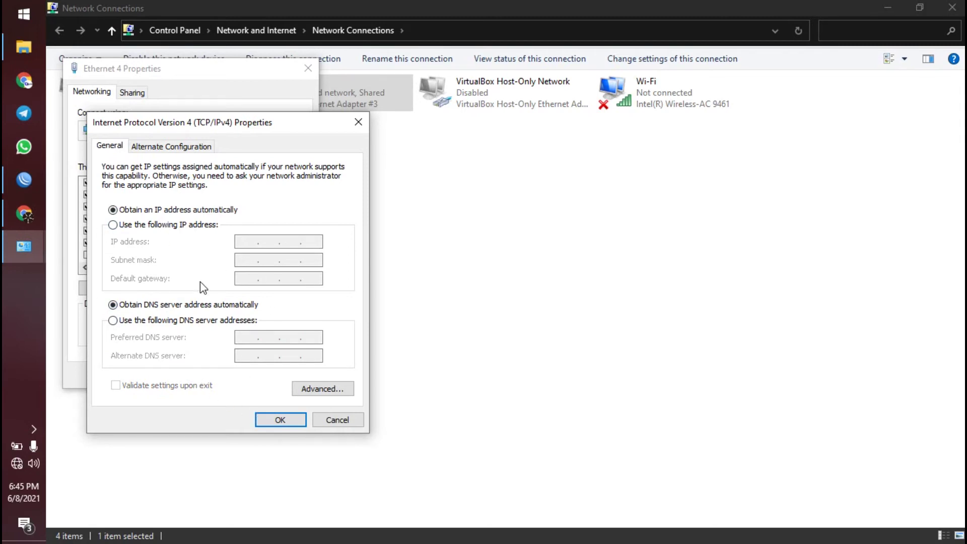
click(113, 225)
click(249, 242)
text(192 . . .)
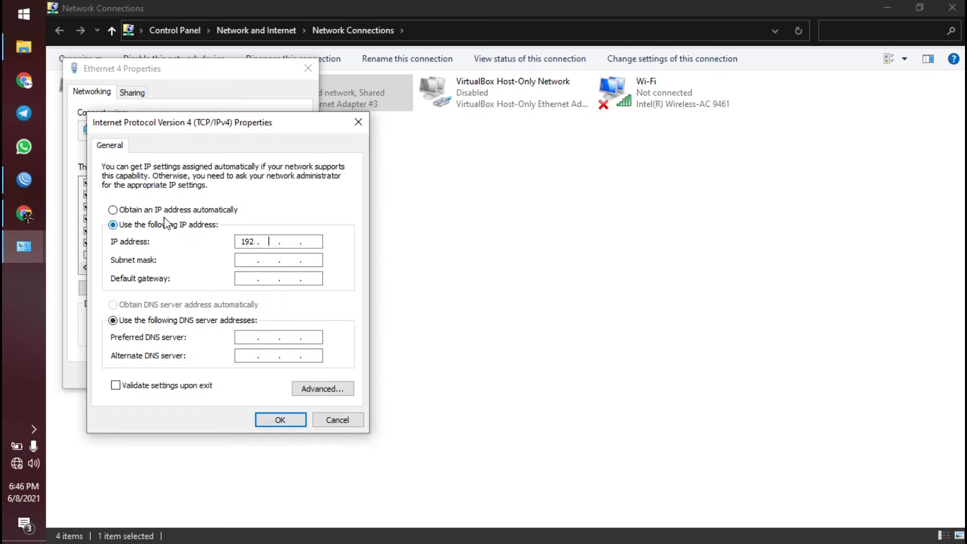
click(152, 211)
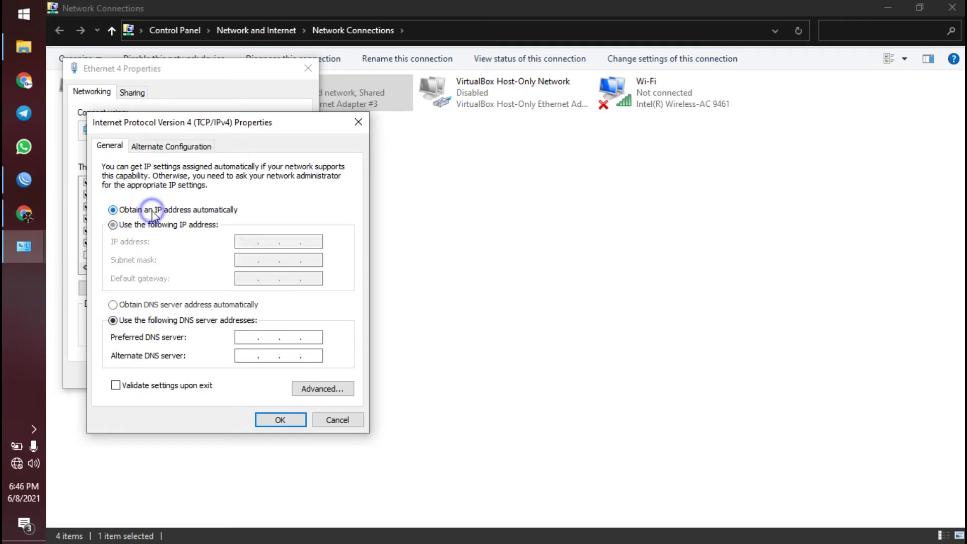
click(156, 308)
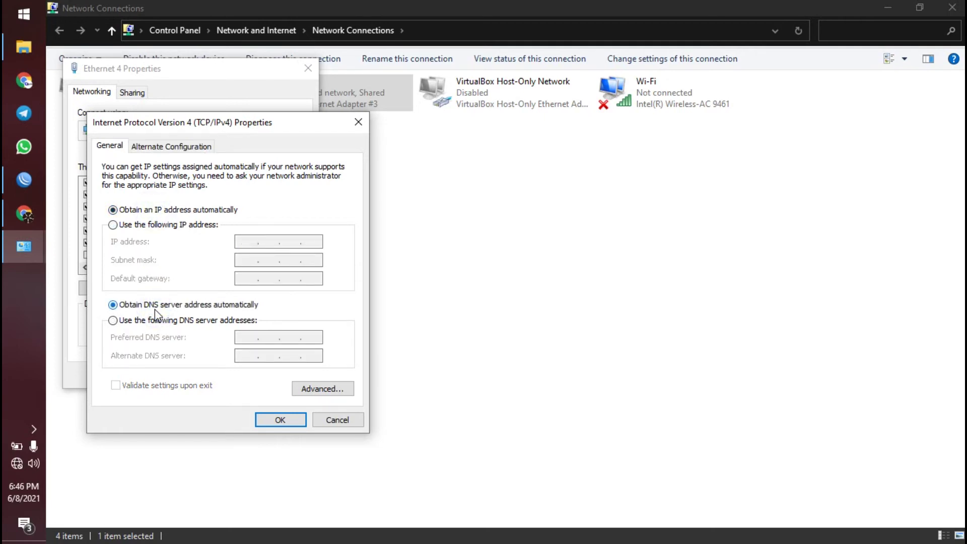
click(289, 421)
click(235, 375)
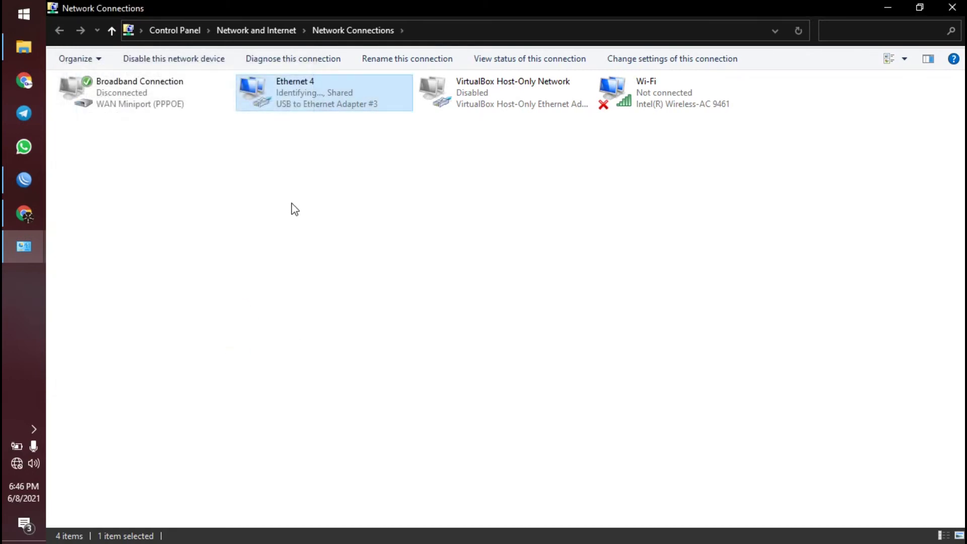
right_click(324, 97)
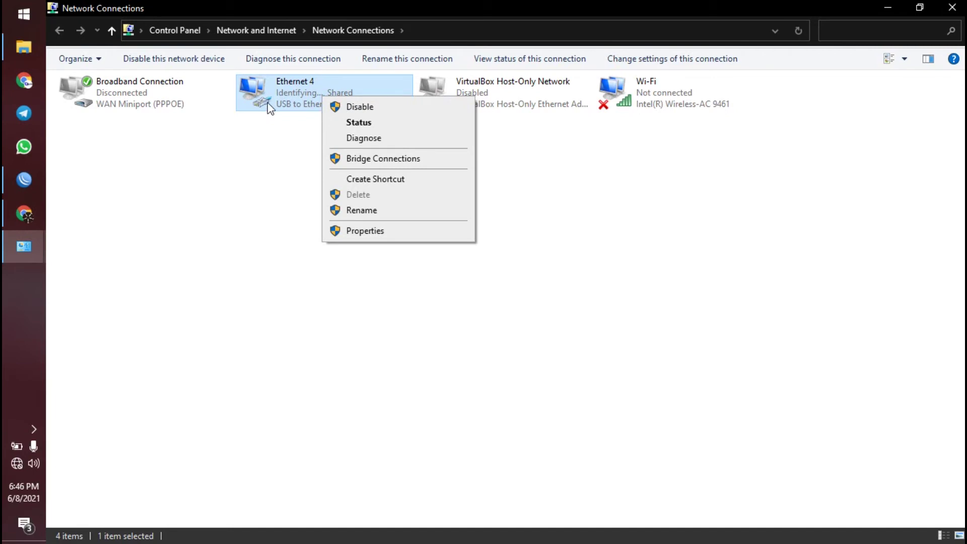
click(267, 130)
right_click(270, 105)
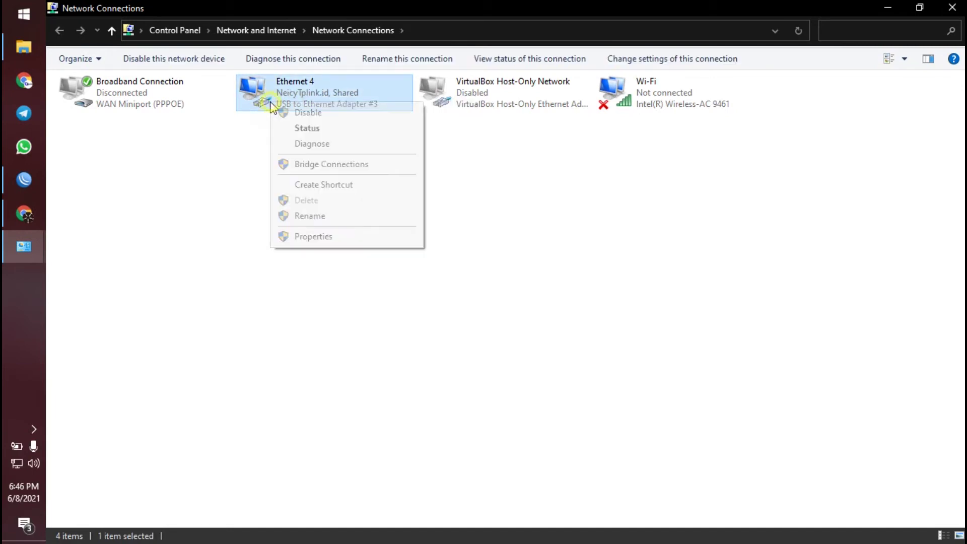
click(568, 253)
right_click(293, 99)
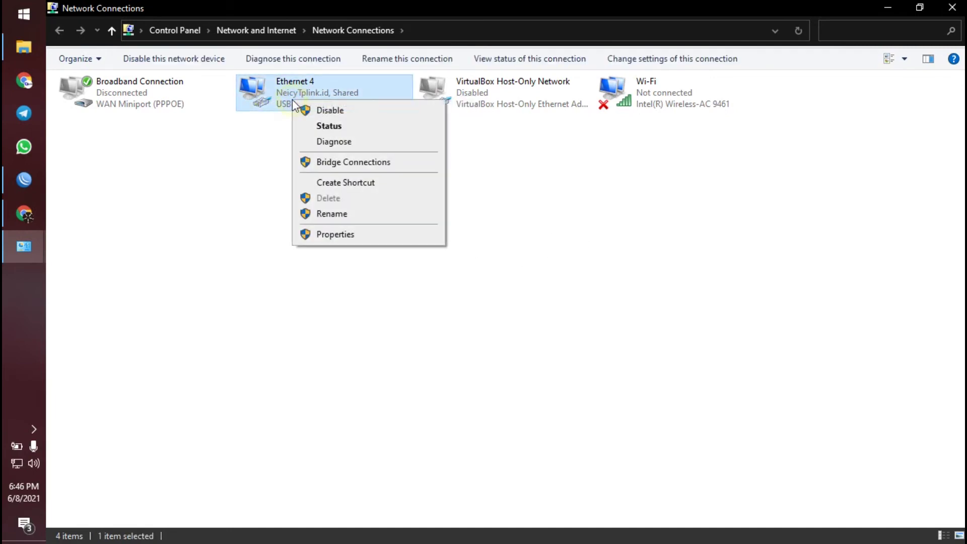
click(364, 234)
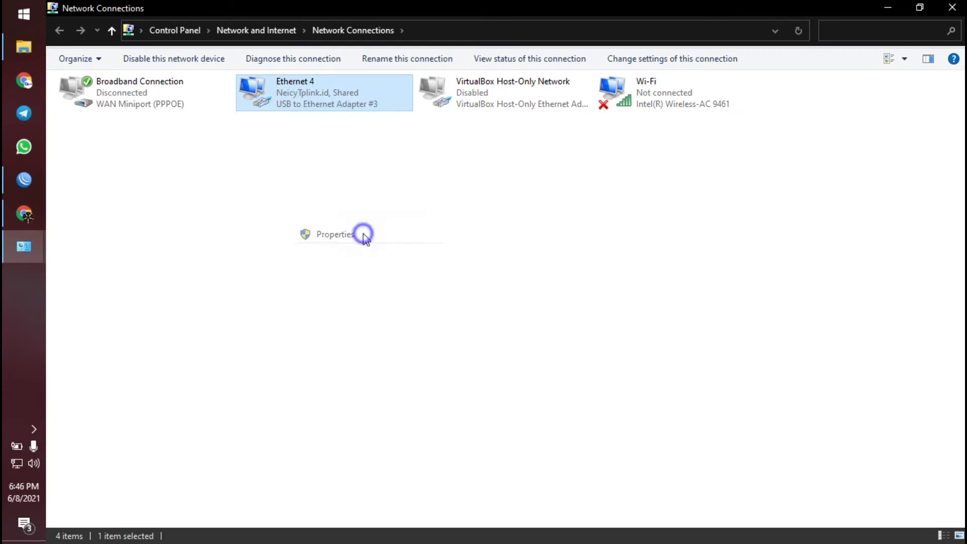
click(306, 69)
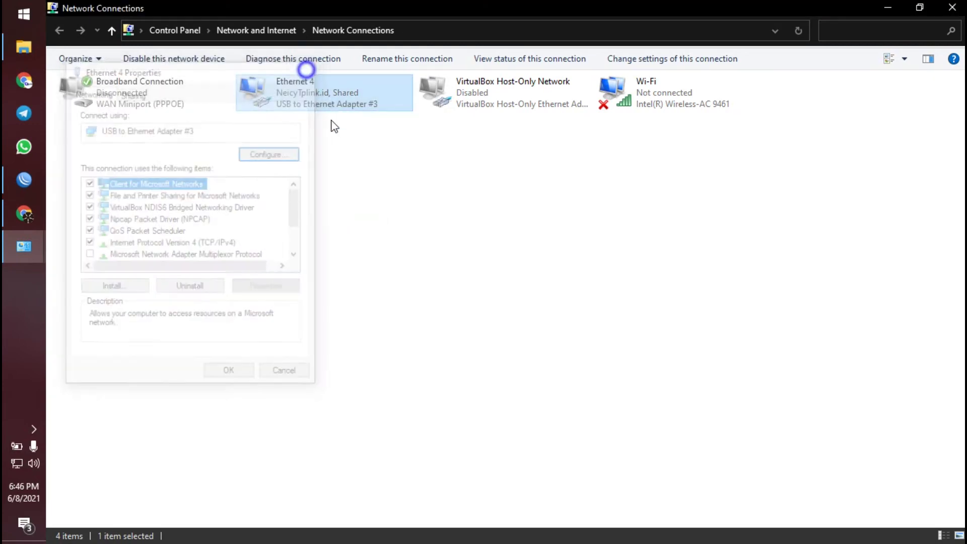
right_click(330, 100)
click(355, 126)
click(424, 254)
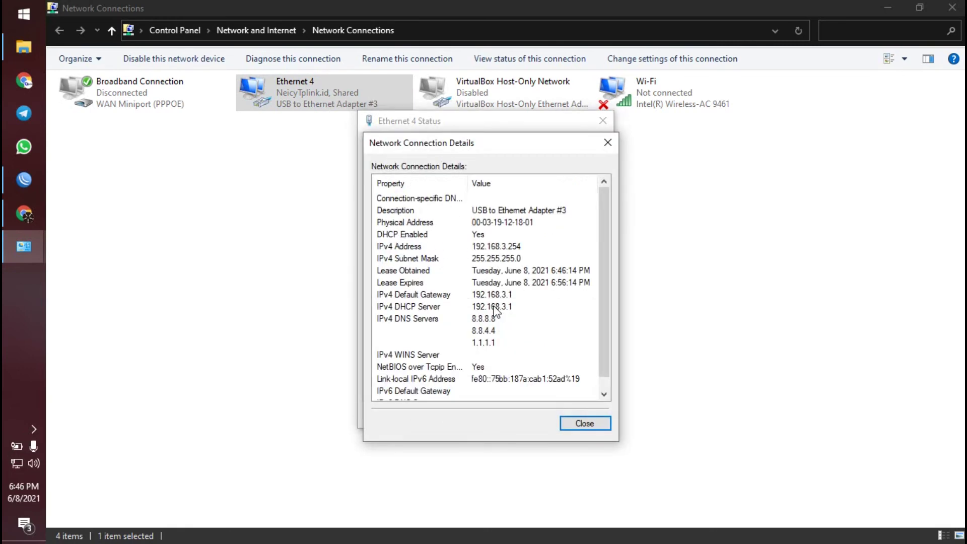
click(519, 246)
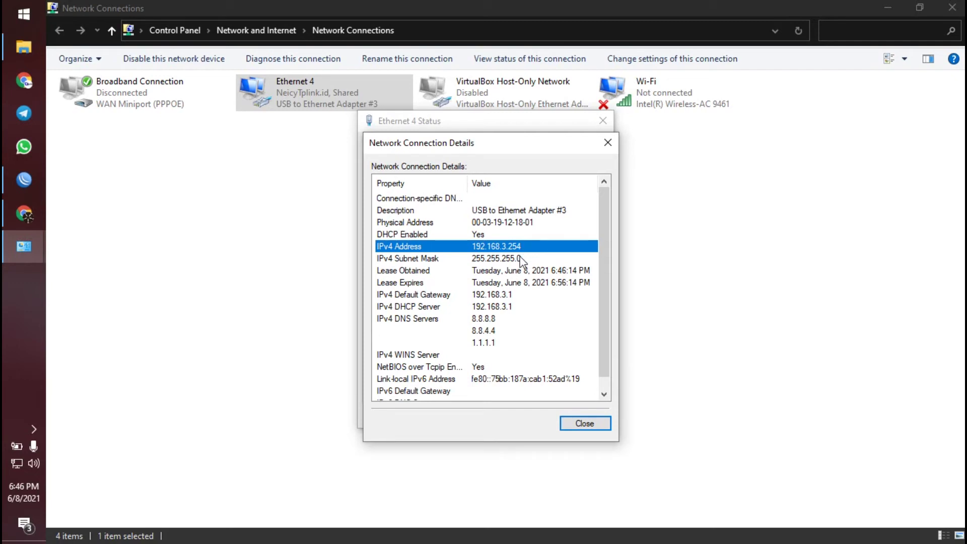
click(585, 426)
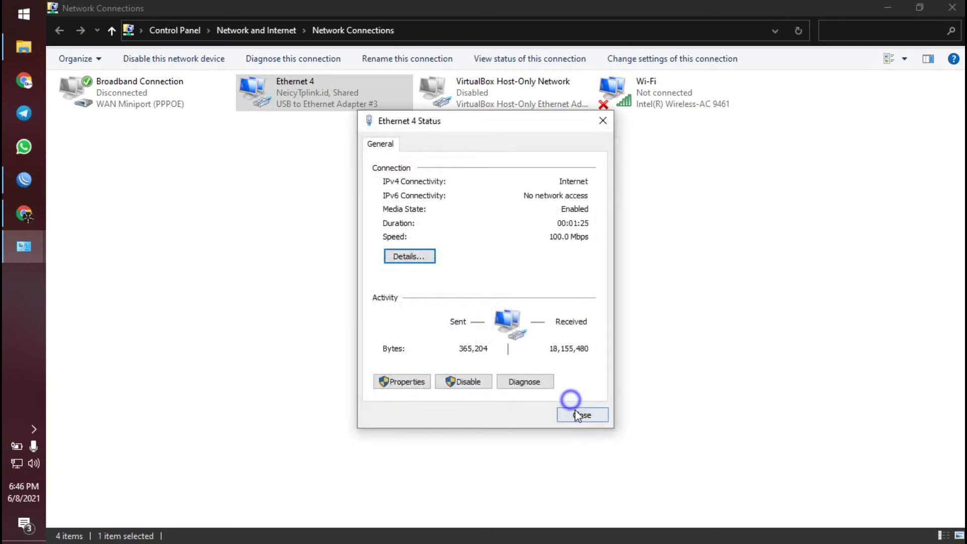
click(580, 415)
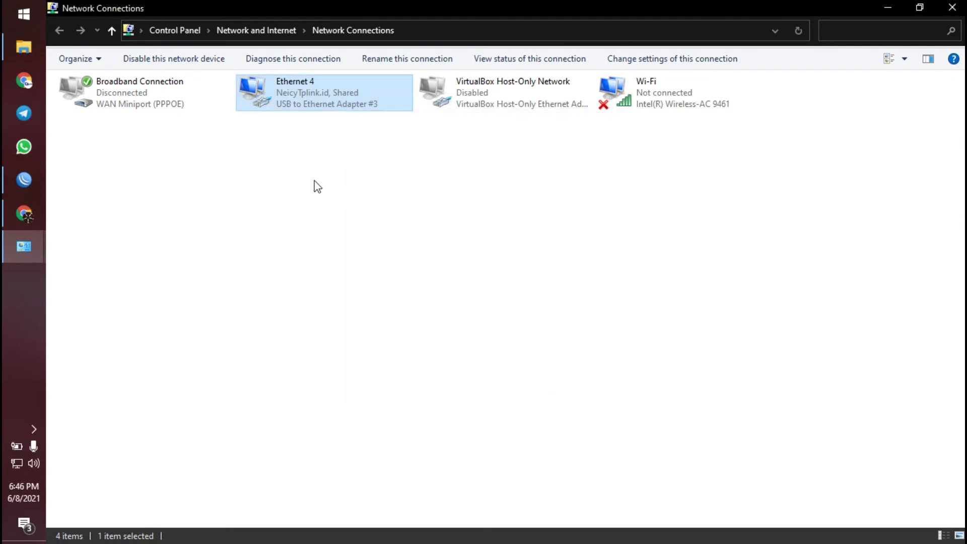
- Run ping 8.8.8.8 in Command Prompt and get 3 of 3 replies at 21 ms, 0% loss
key(super+r)
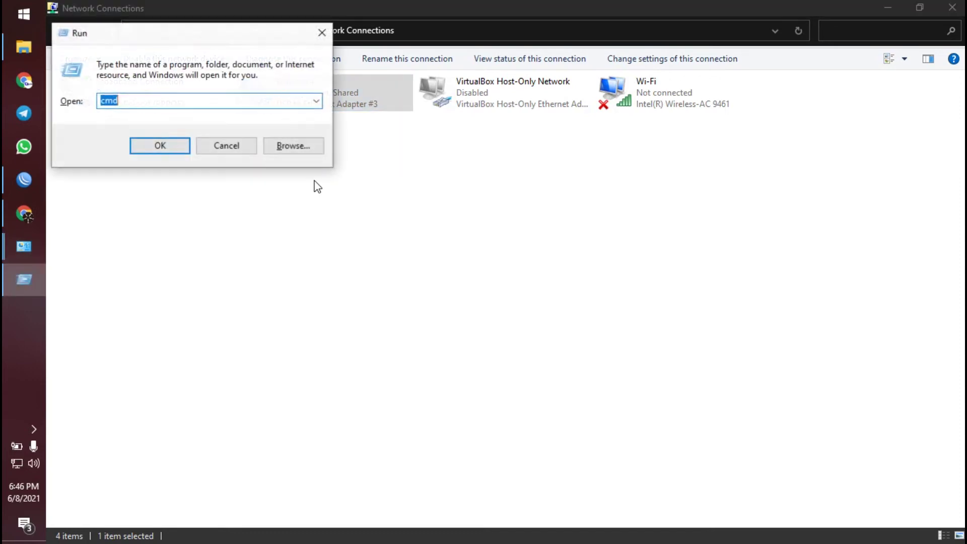
key(Return)
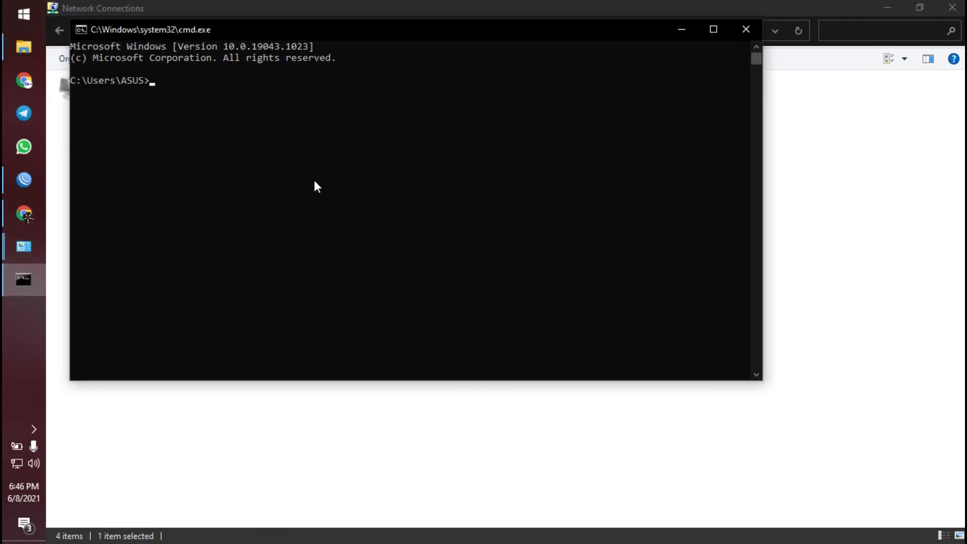
text(ping 8.8.8.8)
key(Return)
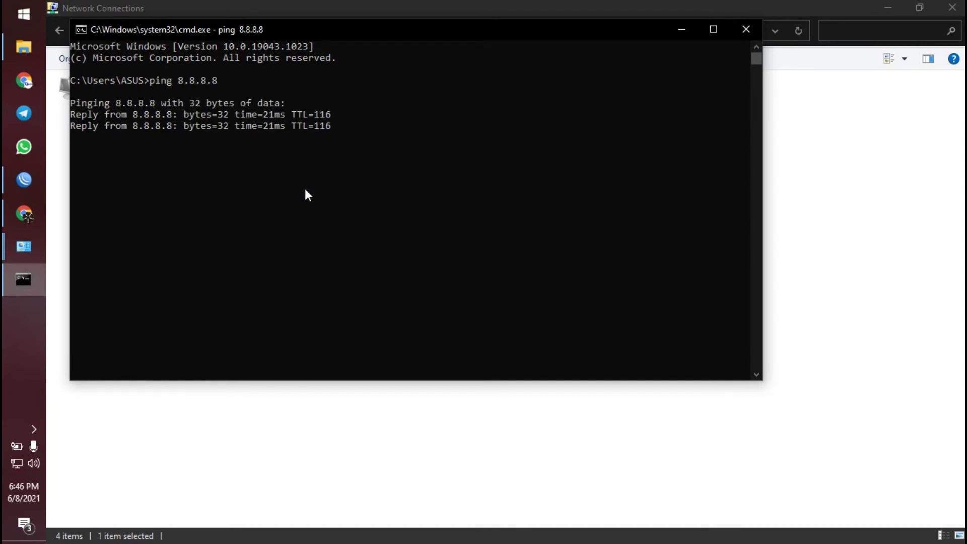
key(ctrl+c)
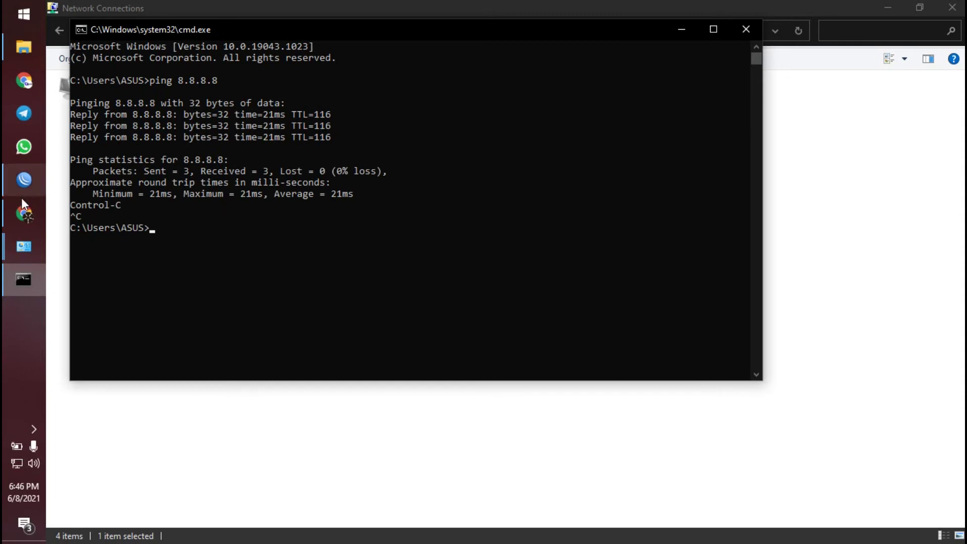
click(22, 203)
- Load youtube.com in a new Chrome tab and scroll through its video thumbnails
click(740, 11)
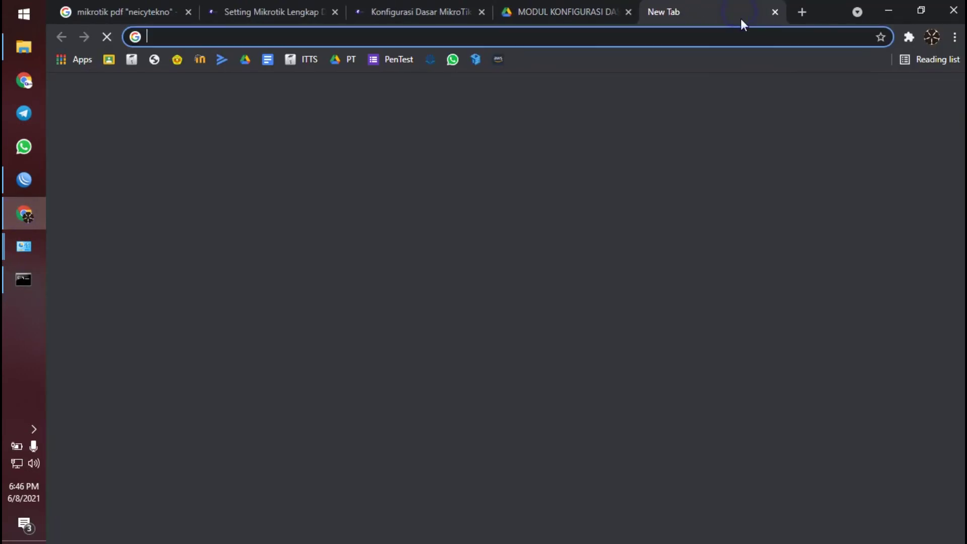
text(youtube.com)
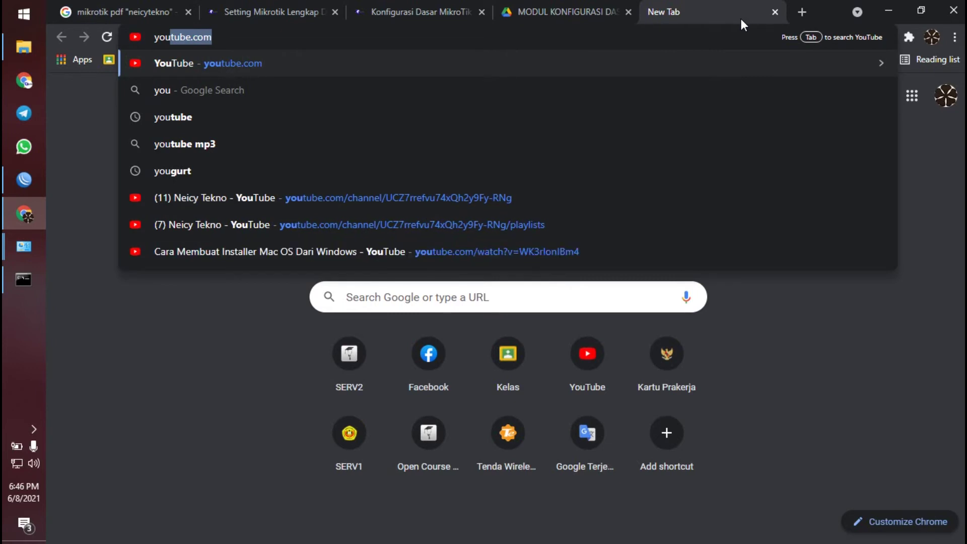
key(Return)
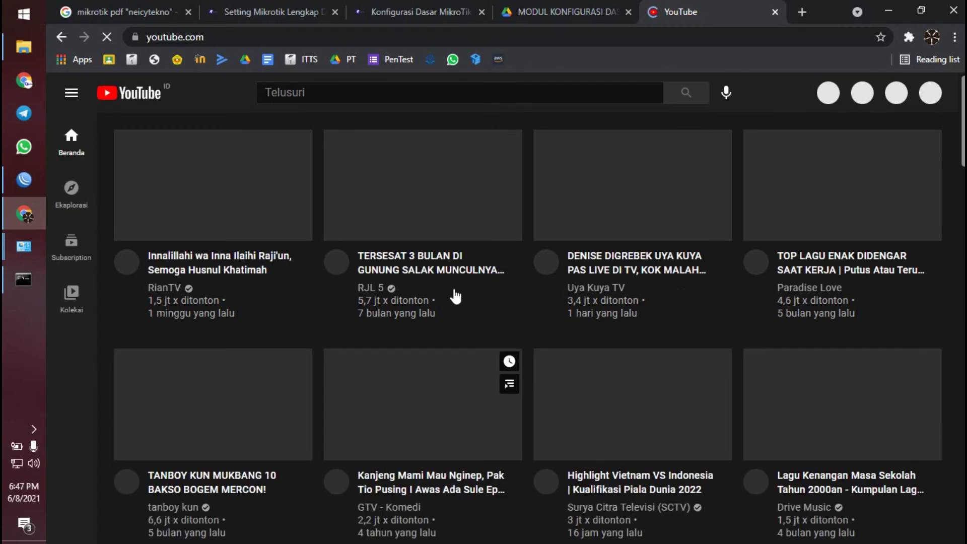
scroll(484, 272, down, 4)
scroll(489, 322, down, 4)
scroll(492, 329, down, 8)
scroll(491, 328, up, 10)
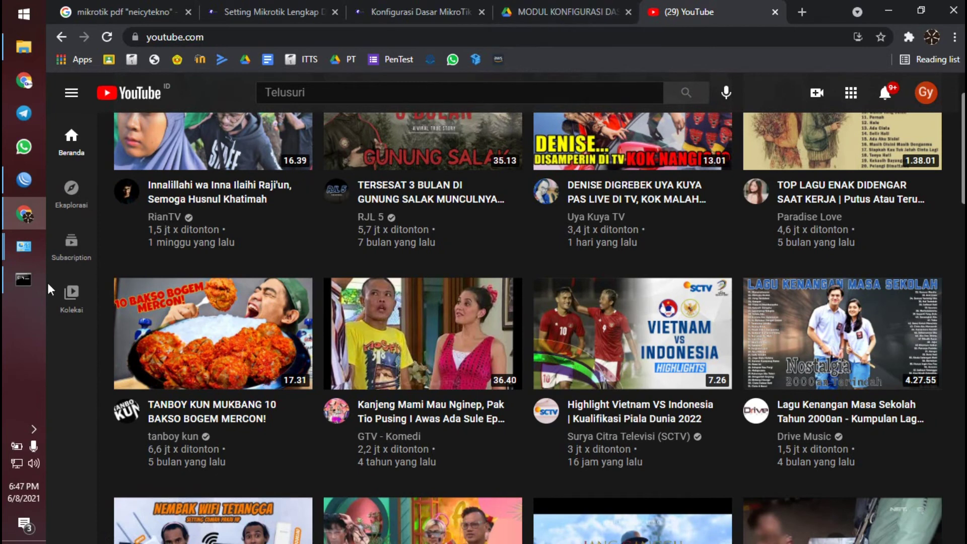
- Scroll the PDF guide to page 8 and highlight 'untuk access point' in the wlan heading
click(574, 11)
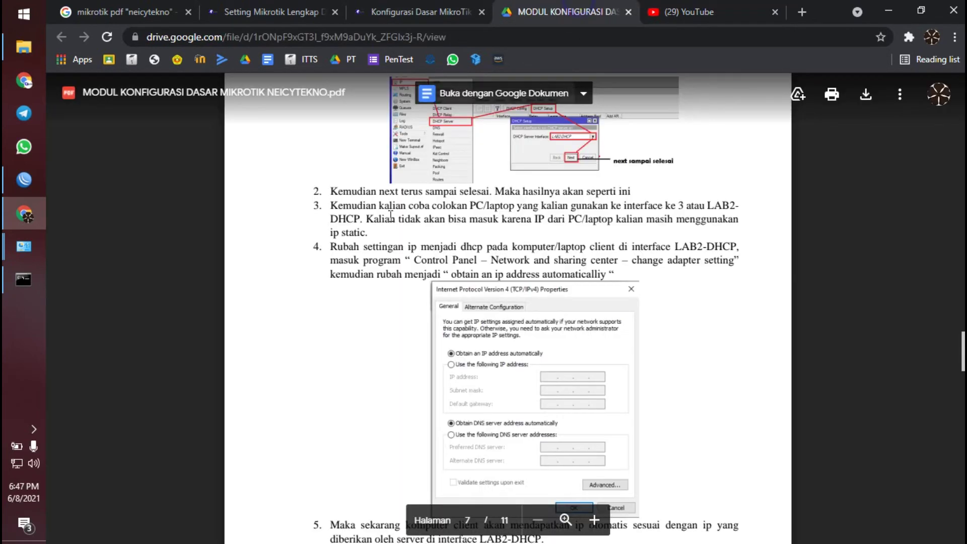
scroll(509, 273, down, 5)
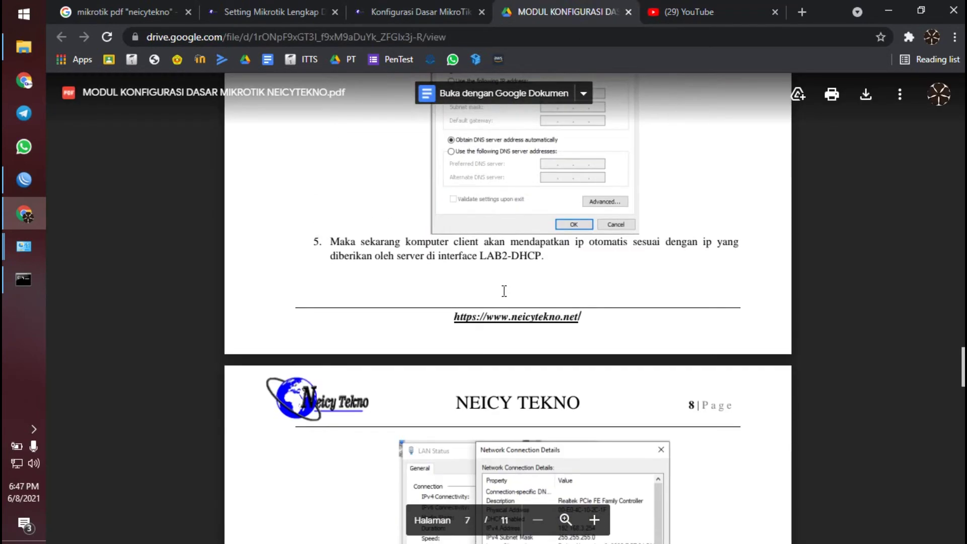
scroll(436, 298, up, 1)
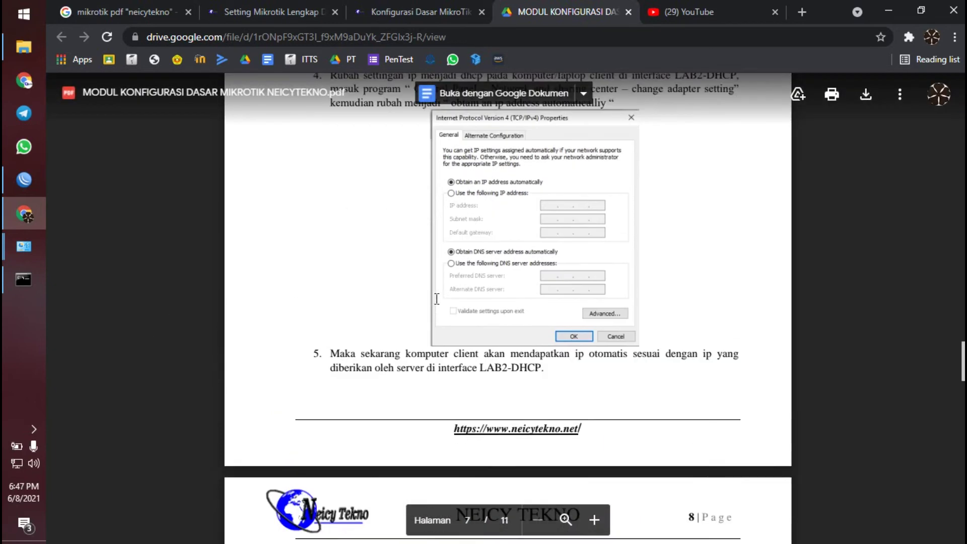
scroll(436, 299, up, 5)
scroll(382, 262, down, 11)
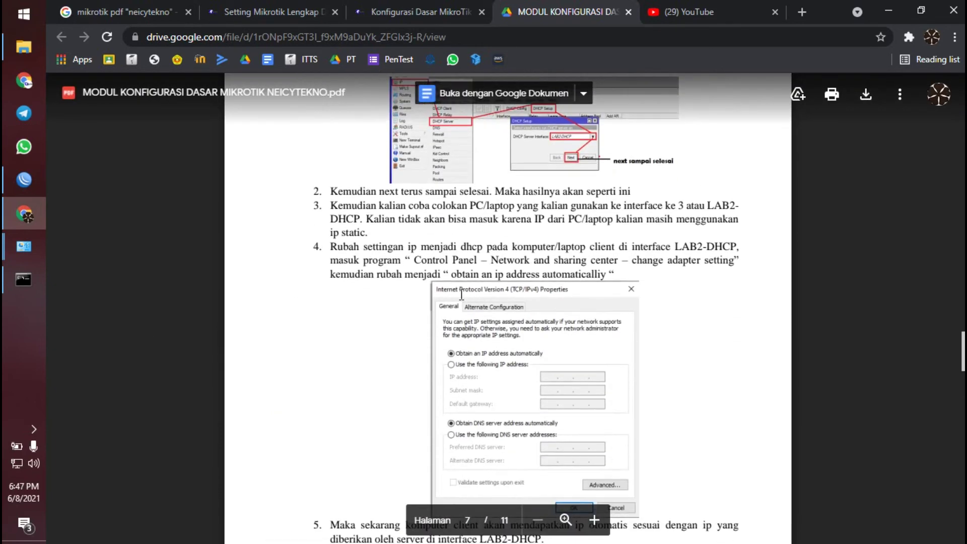
scroll(391, 262, down, 5)
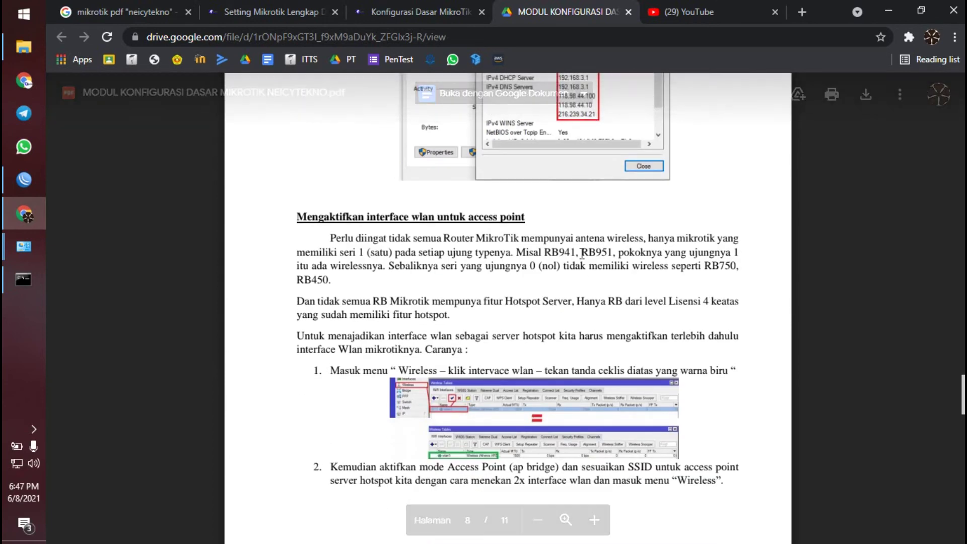
scroll(582, 254, down, 3)
scroll(585, 254, up, 1)
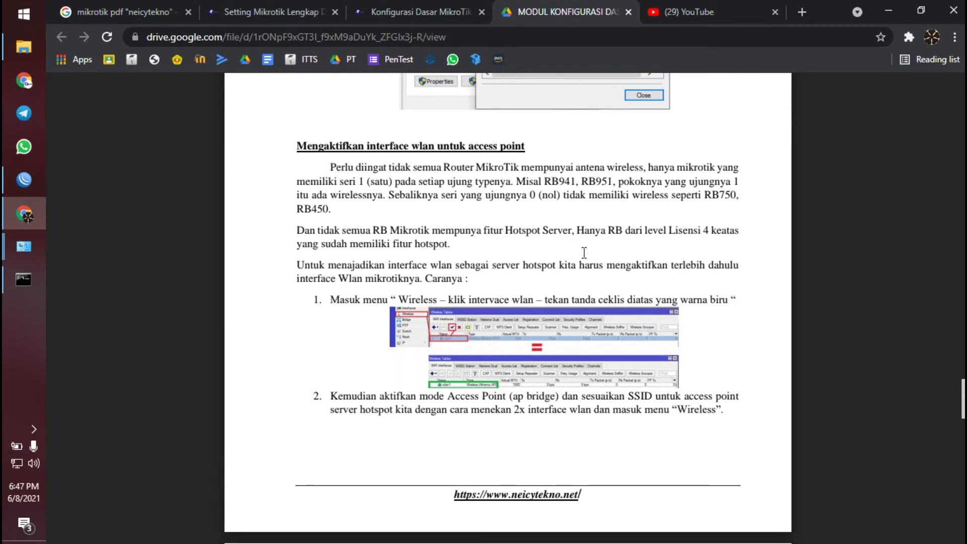
scroll(582, 252, down, 1)
scroll(503, 226, up, 1)
drag(437, 147, 507, 153)
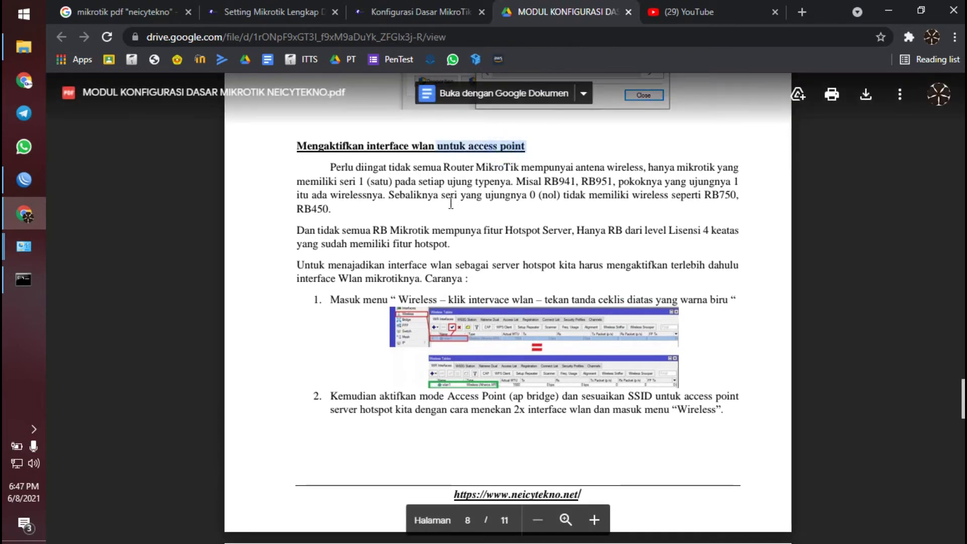
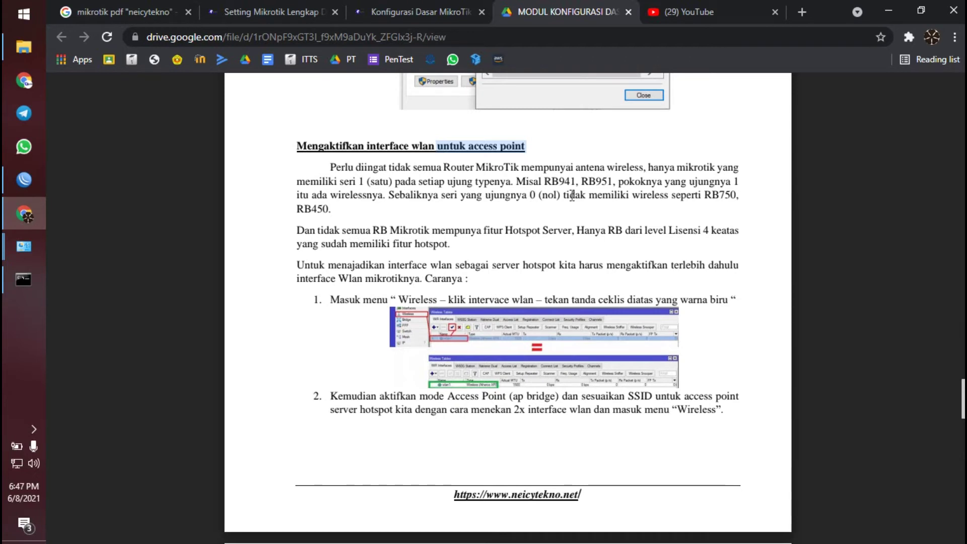
- Highlight the RB941, RB951 and RB750 model examples in the PDF guide
double_click(567, 180)
click(569, 182)
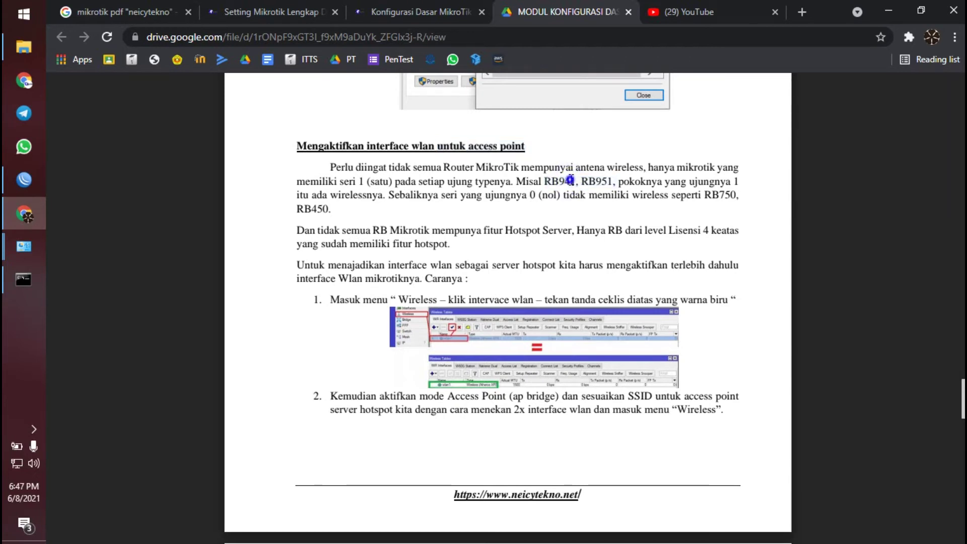
double_click(568, 181)
click(568, 181)
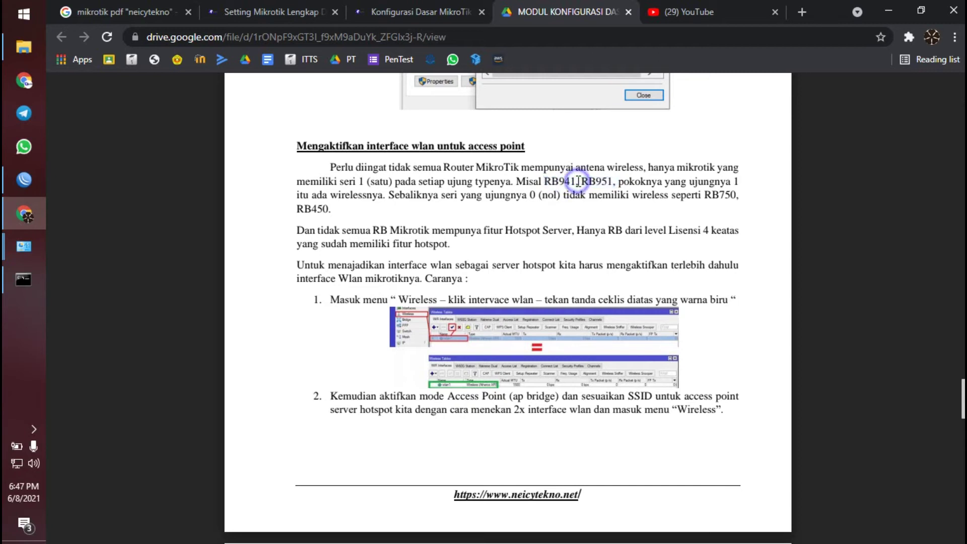
scroll(574, 182, down, 1)
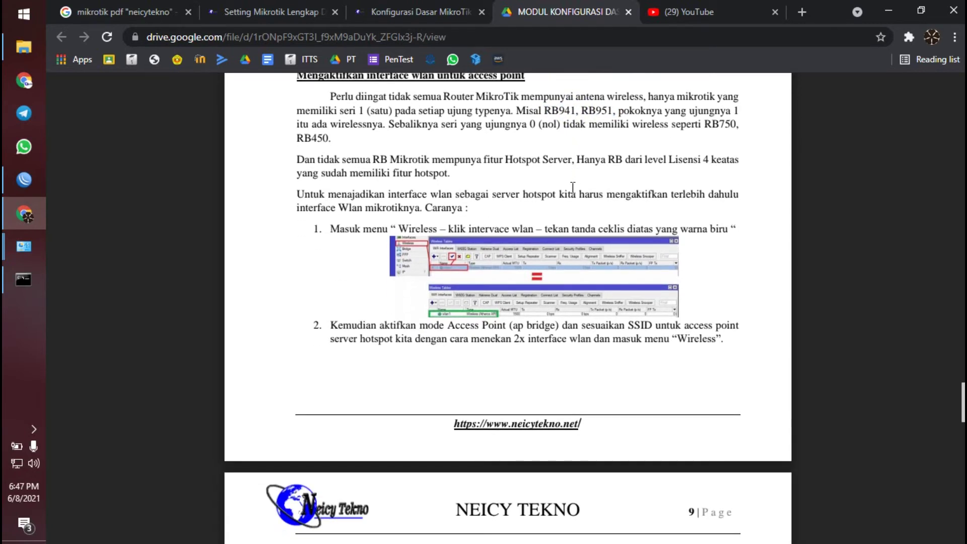
scroll(573, 187, up, 1)
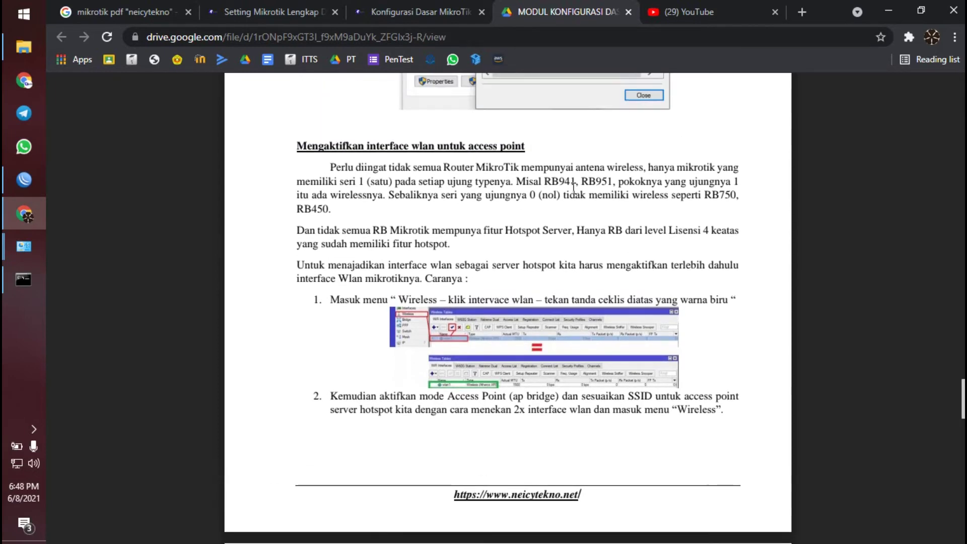
scroll(573, 199, down, 1)
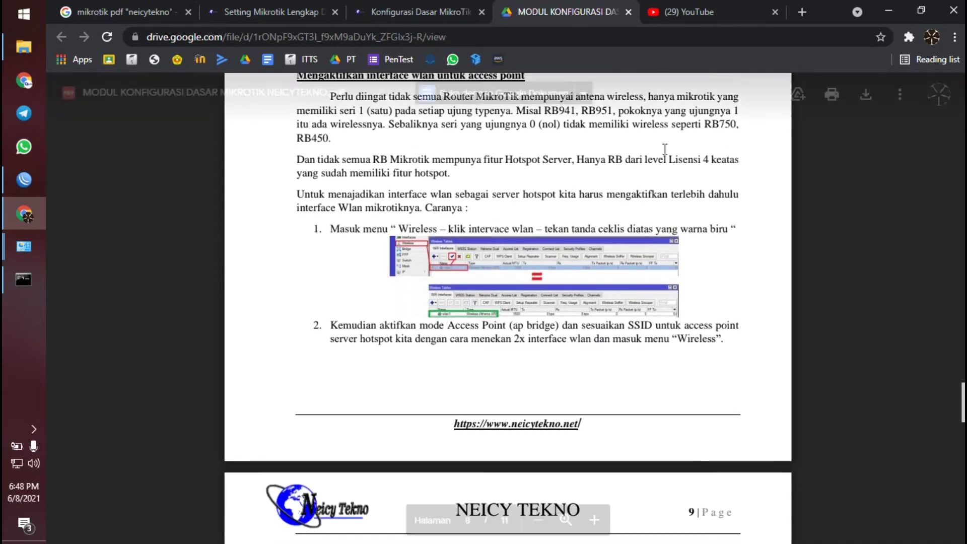
scroll(706, 136, up, 1)
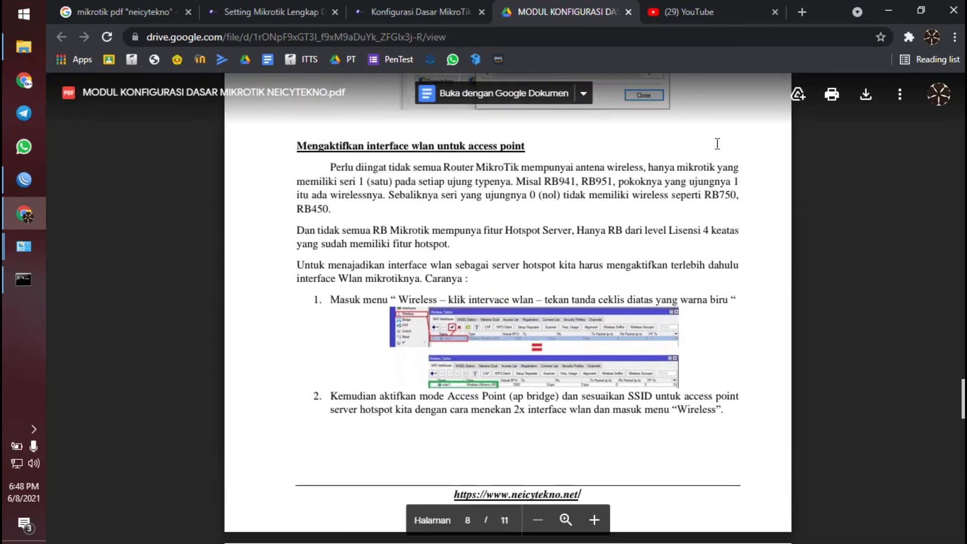
double_click(734, 196)
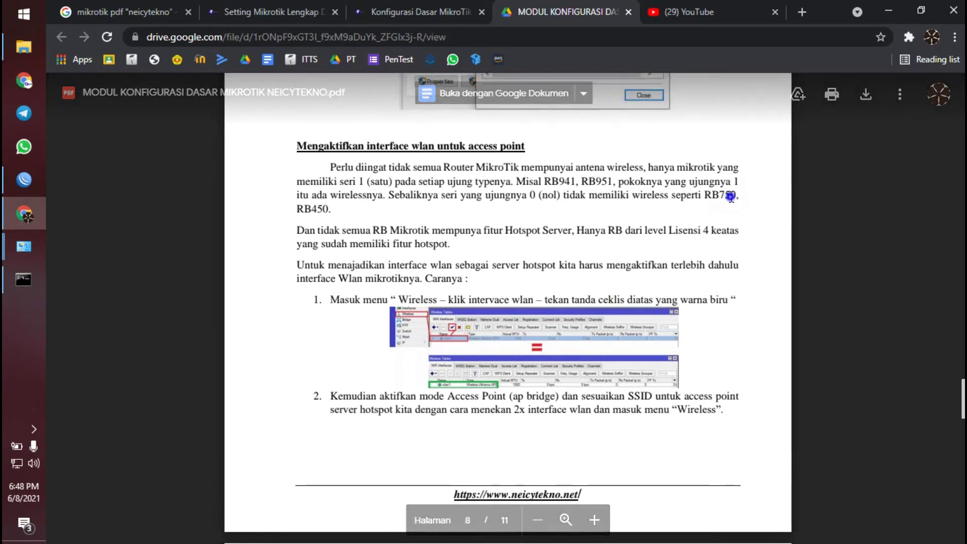
drag(734, 197, 740, 197)
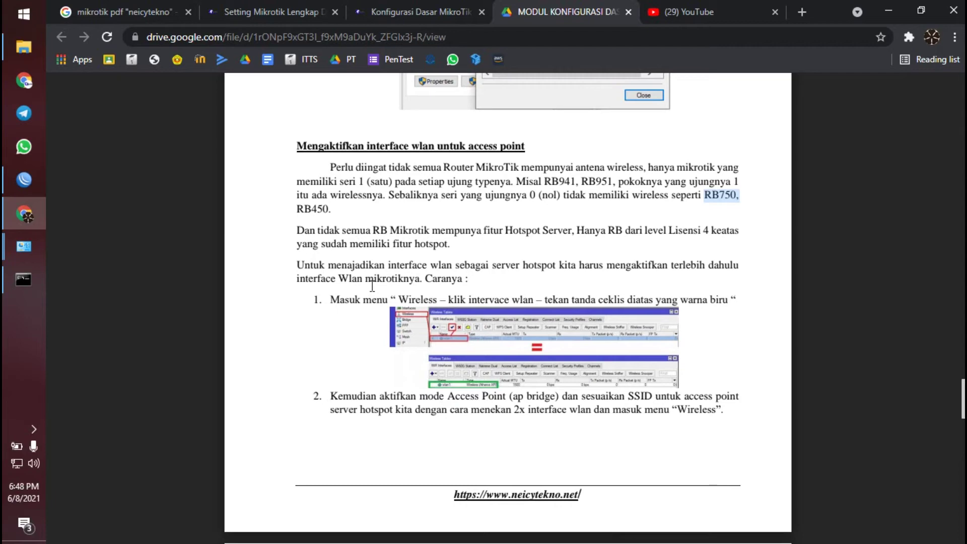
- Highlight 'Wireless – klik intervace' in step 1 of the guide
scroll(303, 249, down, 3)
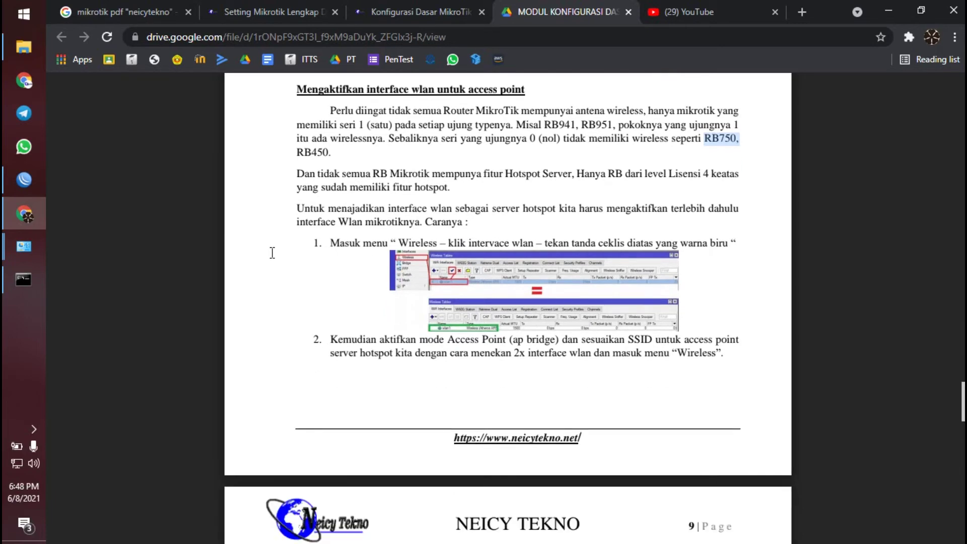
scroll(595, 254, up, 1)
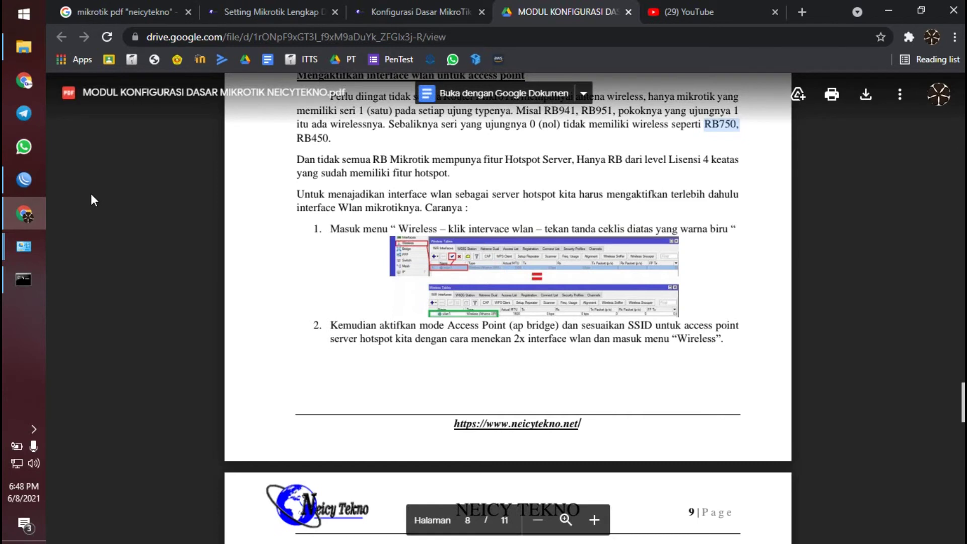
scroll(432, 234, down, 2)
drag(398, 159, 506, 161)
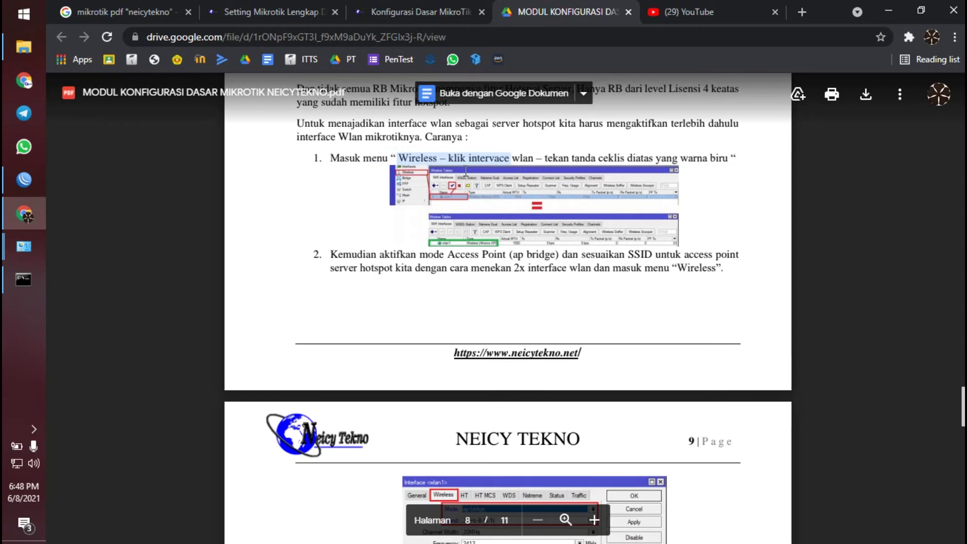
- Log in to the MikroTik neighbor at 192.168.3.1 in WinBox, then close the Address List
click(15, 187)
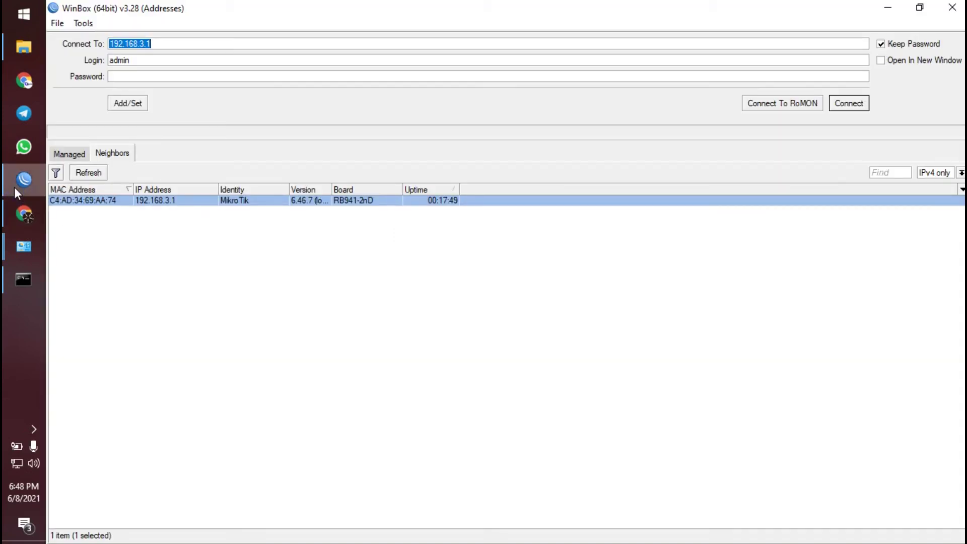
click(94, 200)
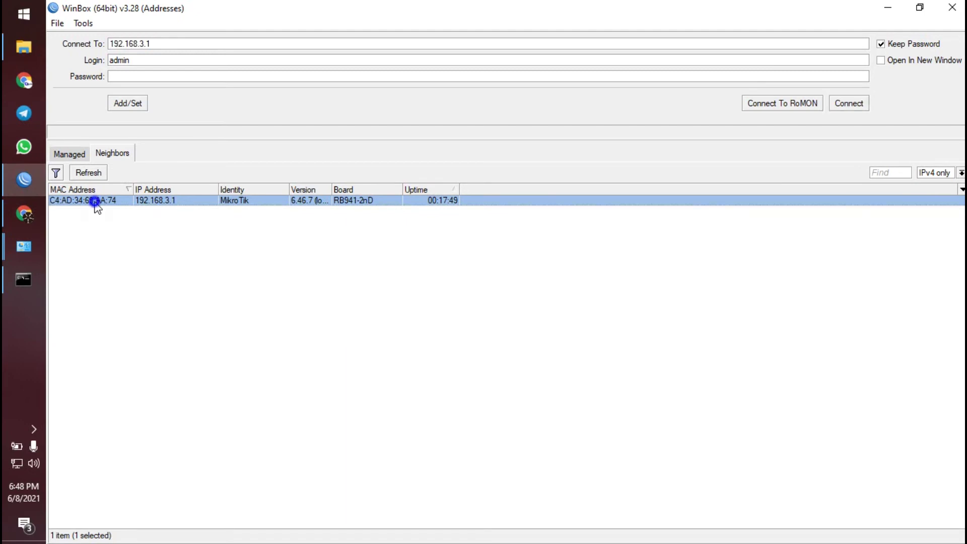
click(147, 251)
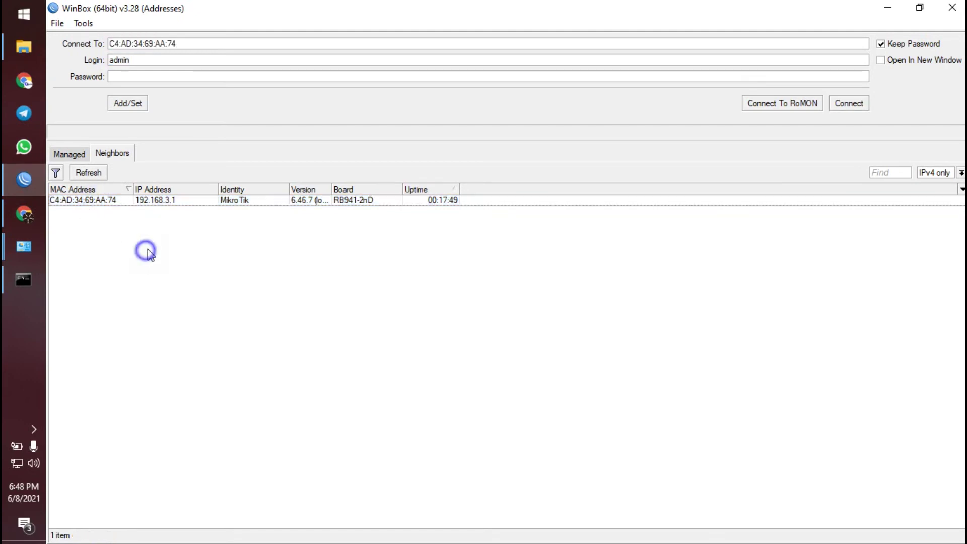
click(112, 202)
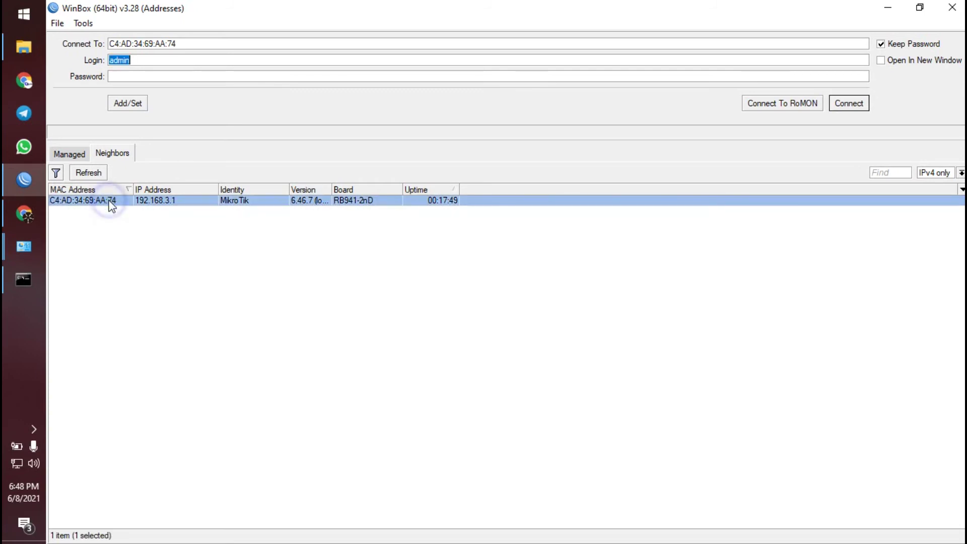
click(166, 200)
click(174, 227)
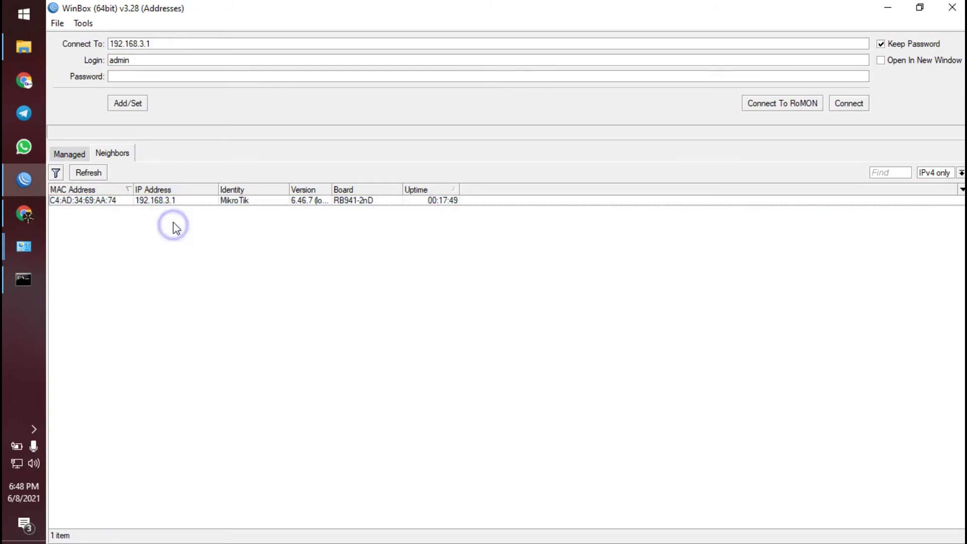
click(156, 78)
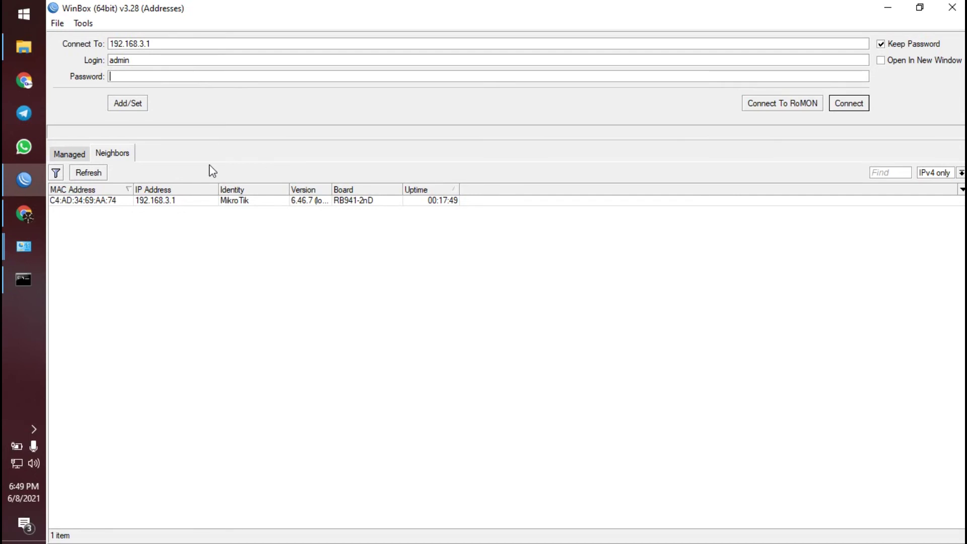
click(115, 201)
click(163, 200)
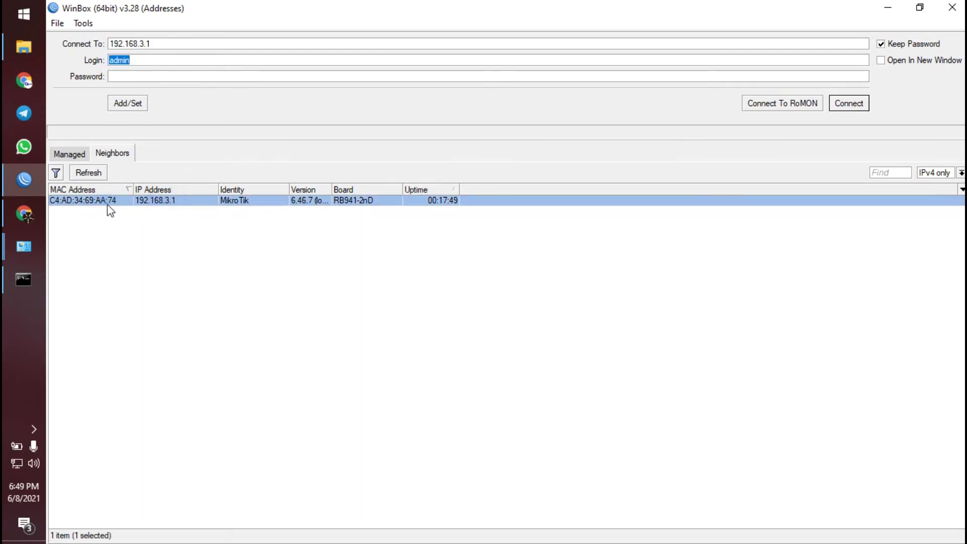
click(171, 202)
click(860, 108)
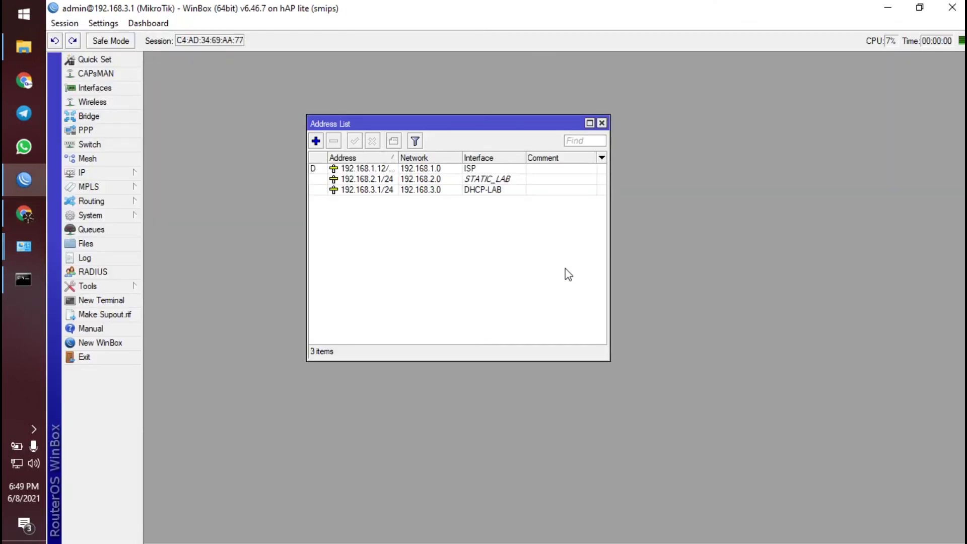
click(604, 124)
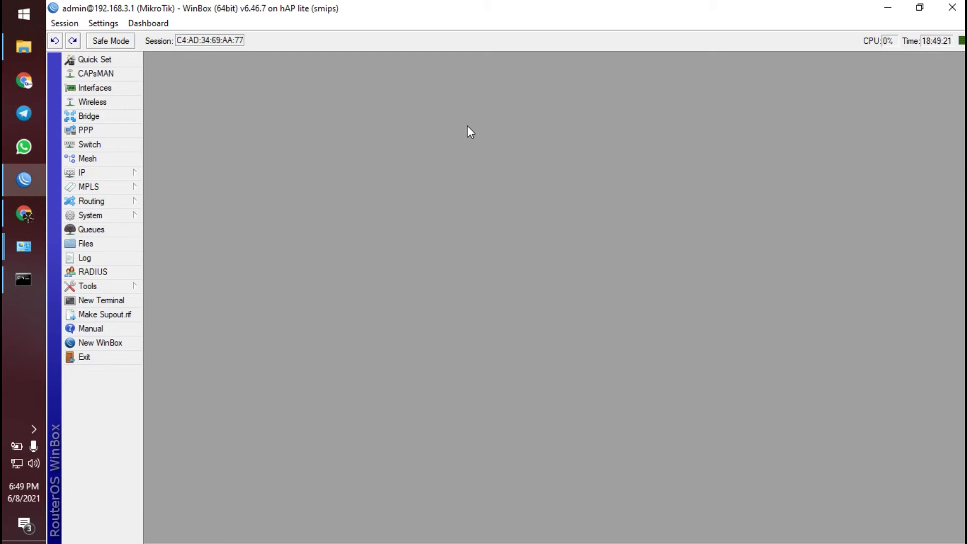
- Open Wireless Tables and move the window toward the top of the screen
click(121, 101)
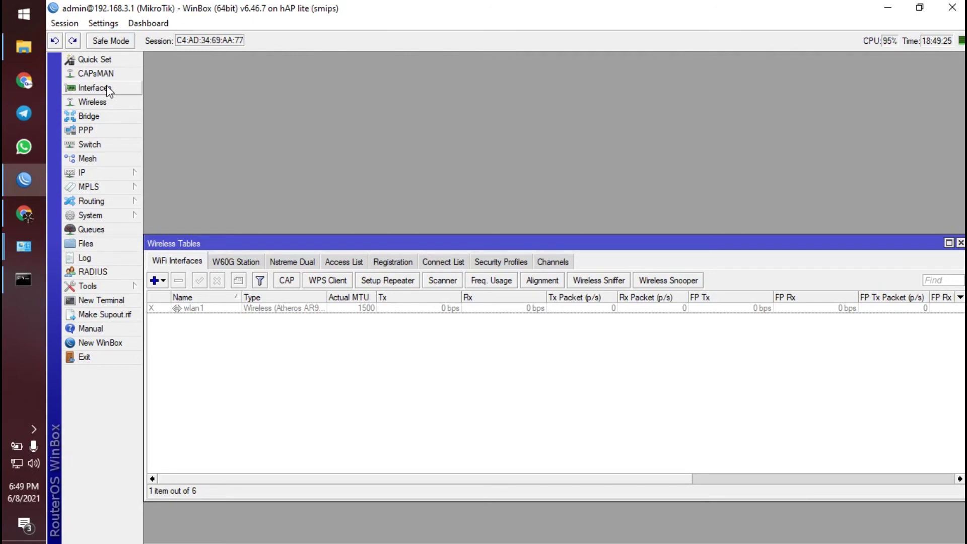
click(107, 89)
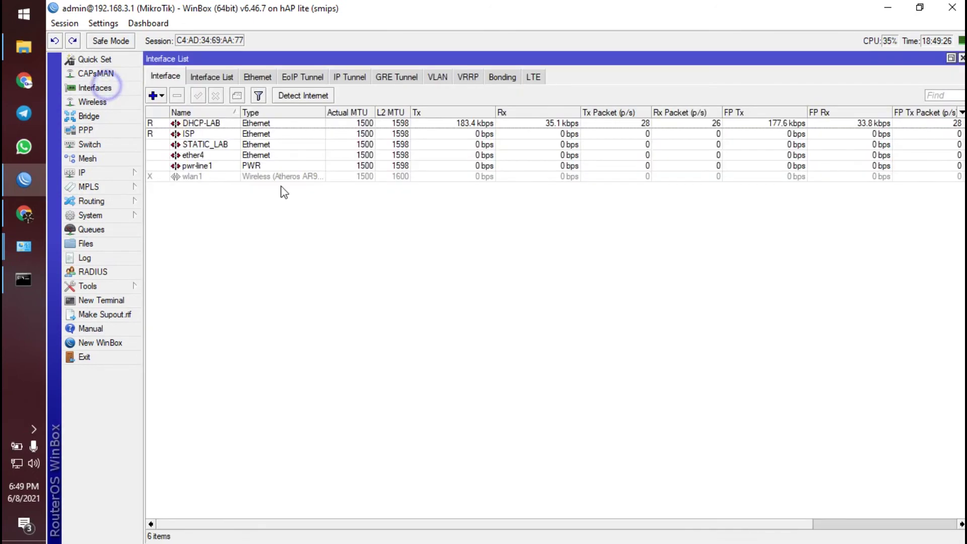
click(961, 59)
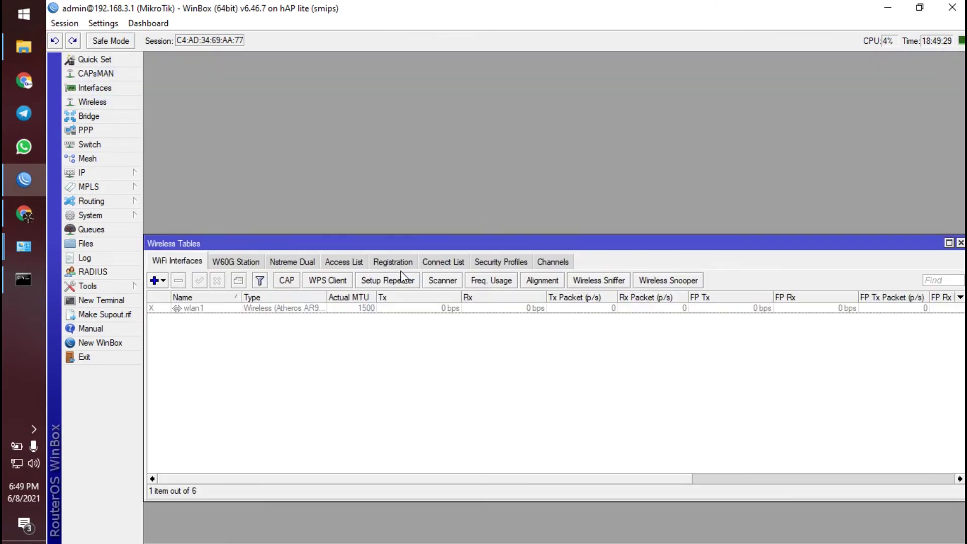
drag(403, 247, 418, 104)
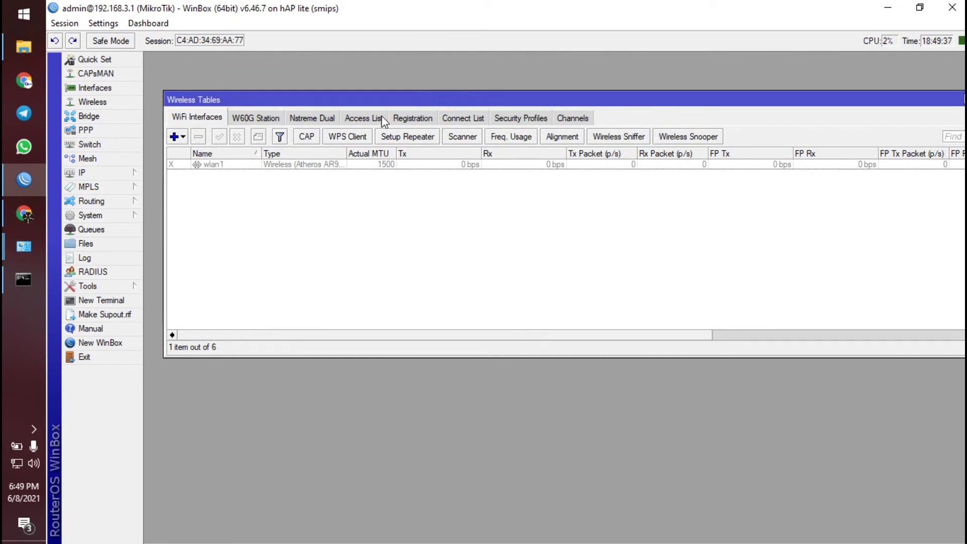
drag(383, 107, 365, 98)
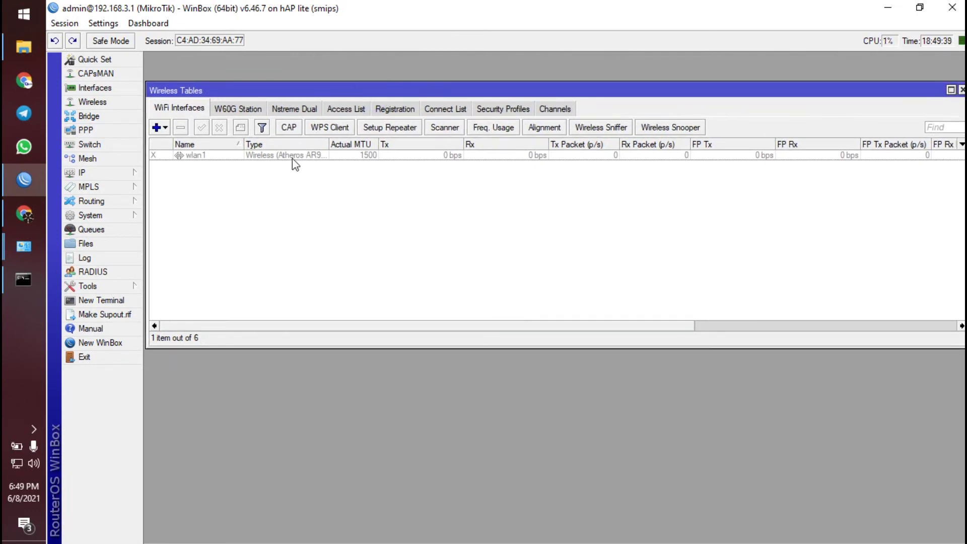
- Select the wlan1 interface and enable it
click(244, 156)
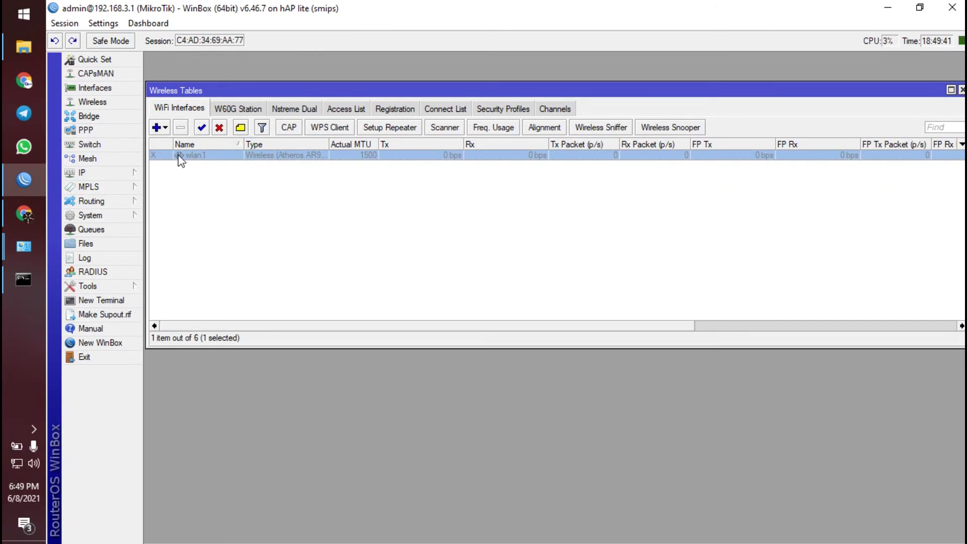
click(198, 184)
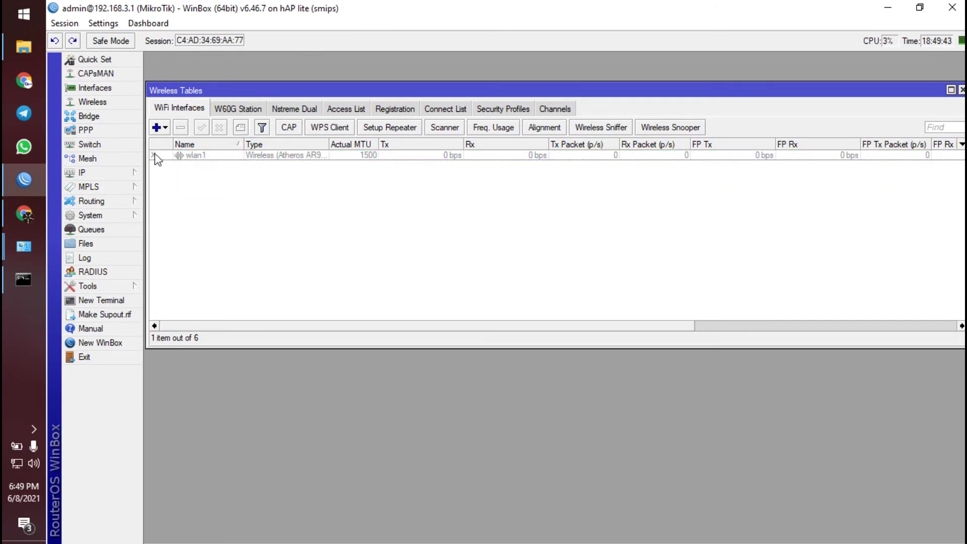
click(294, 159)
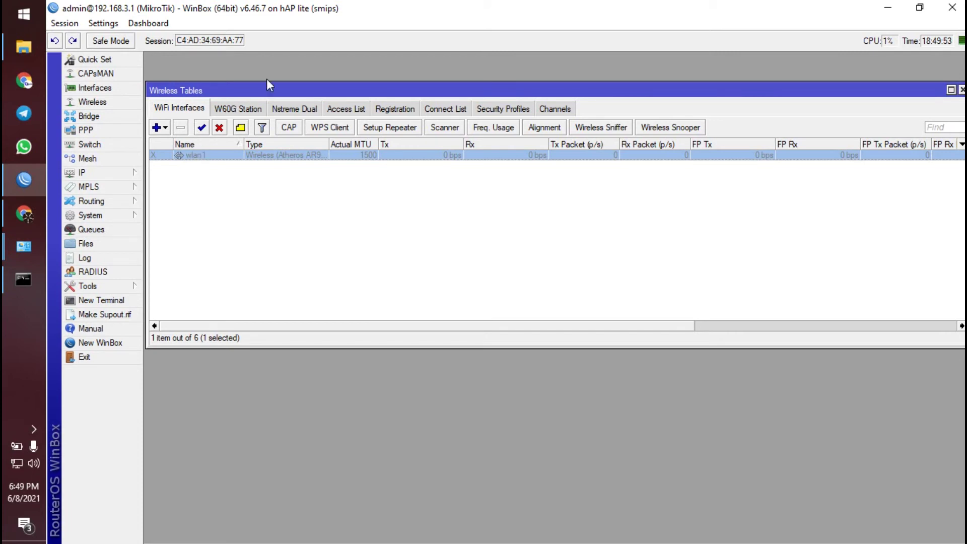
click(202, 128)
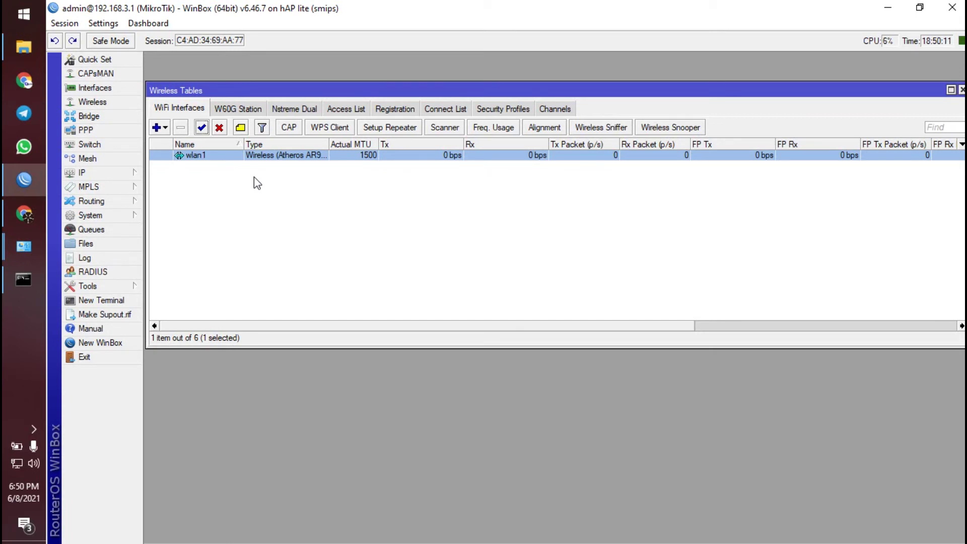
- Set wlan1 to ap bridge mode, band 2GHz-B/G/N, SSID Neicy.id, and save
click(253, 157)
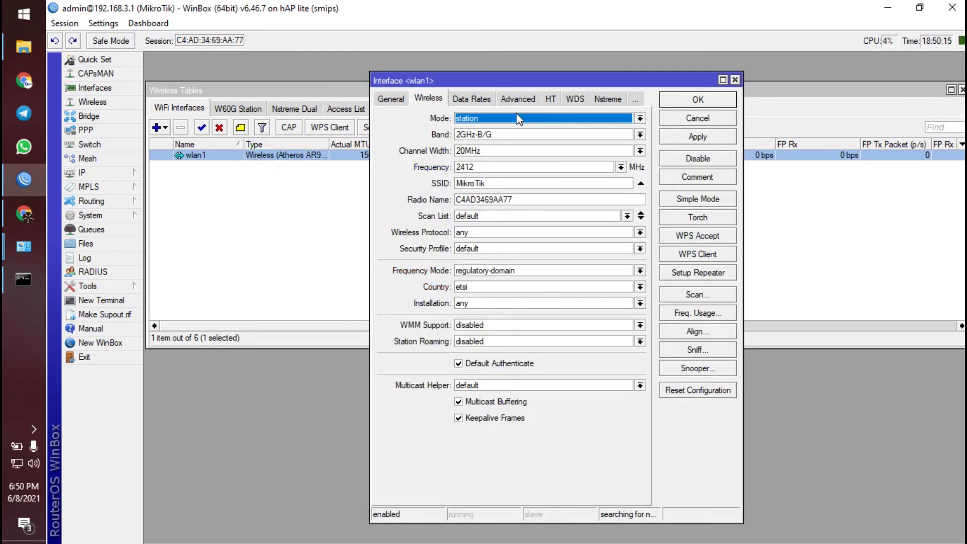
click(749, 85)
double_click(250, 156)
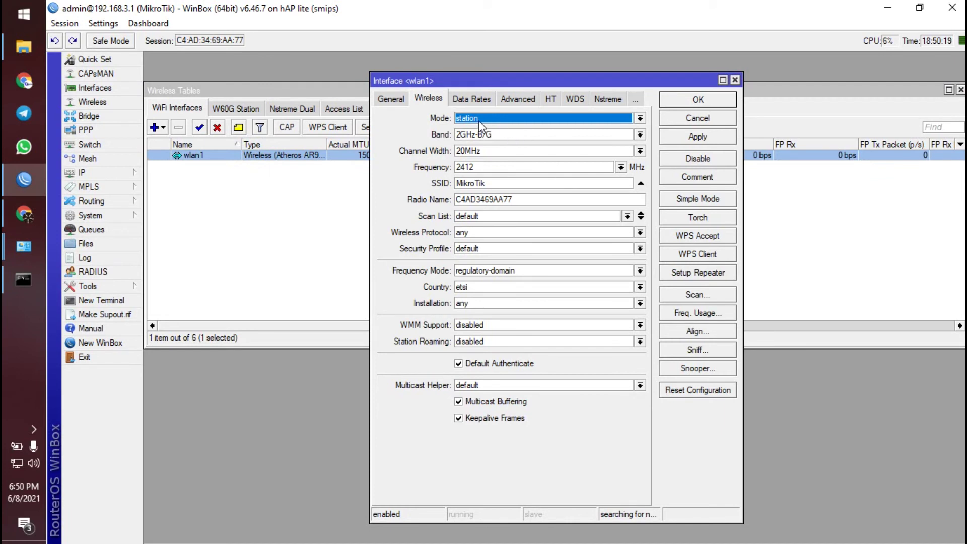
click(433, 104)
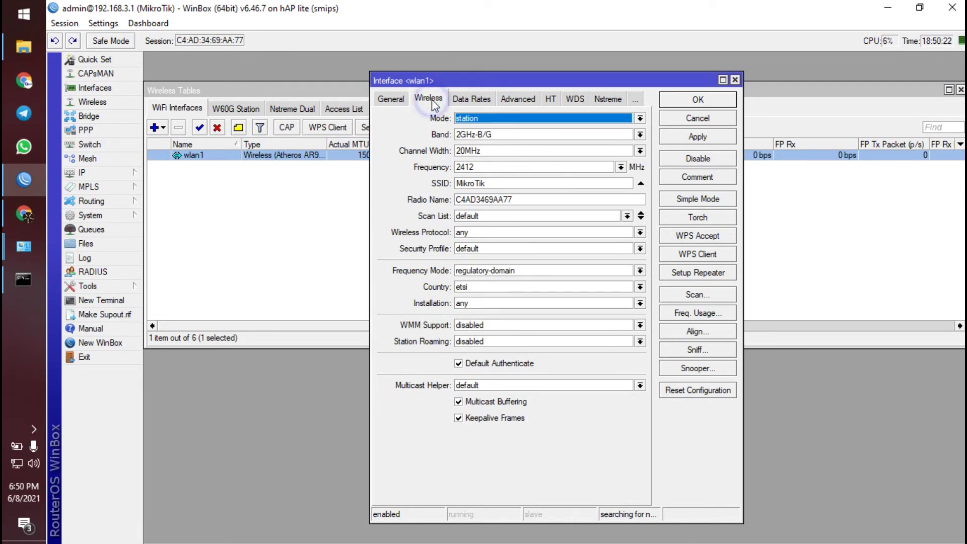
click(513, 122)
click(499, 141)
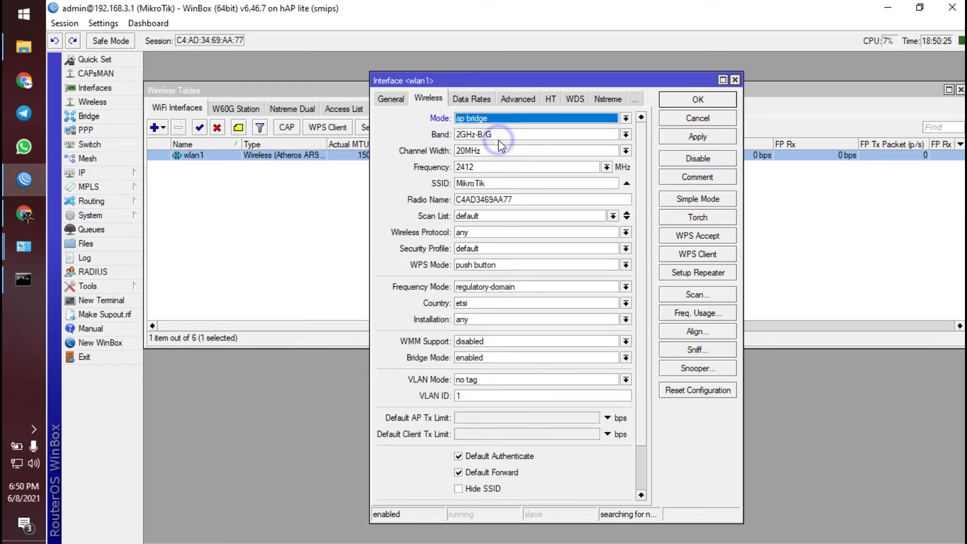
click(500, 135)
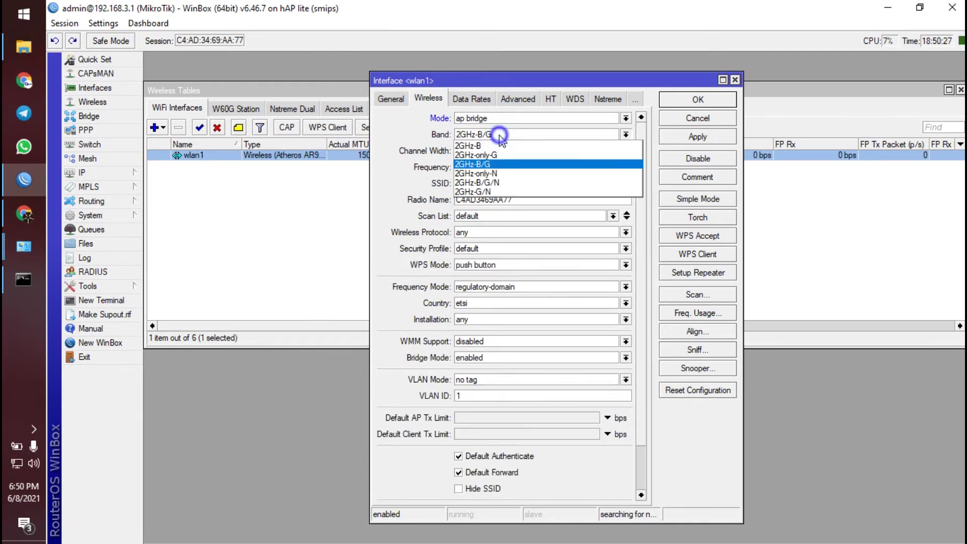
click(504, 179)
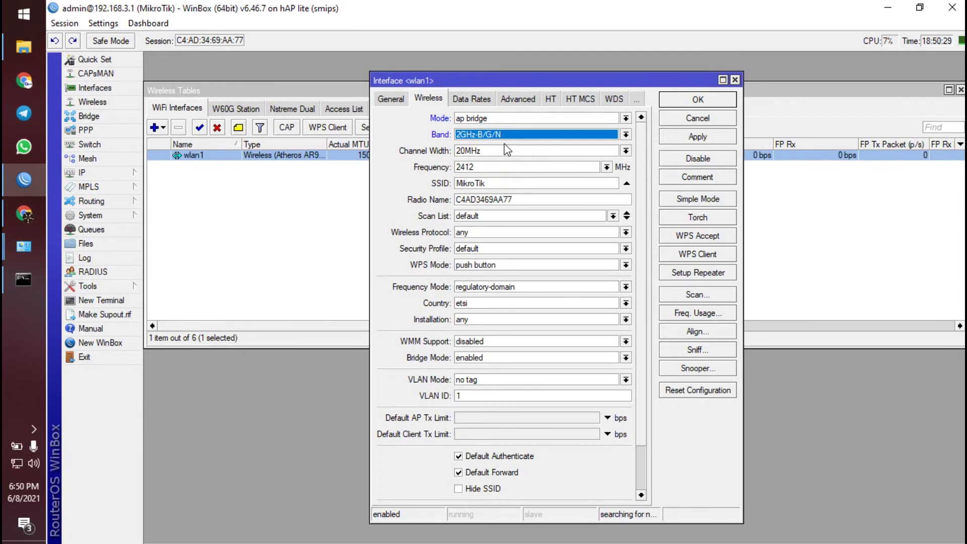
drag(494, 184, 427, 183)
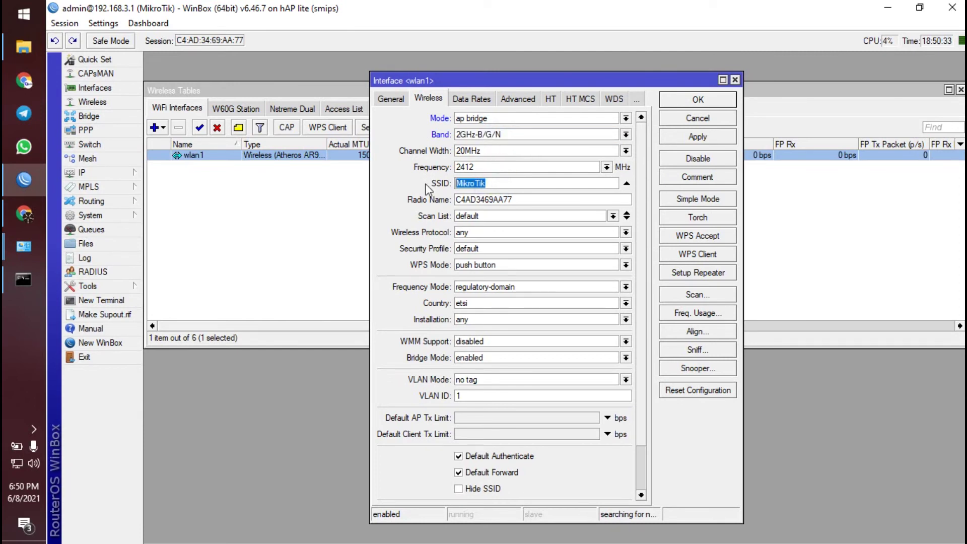
text(Neicy.id)
click(714, 101)
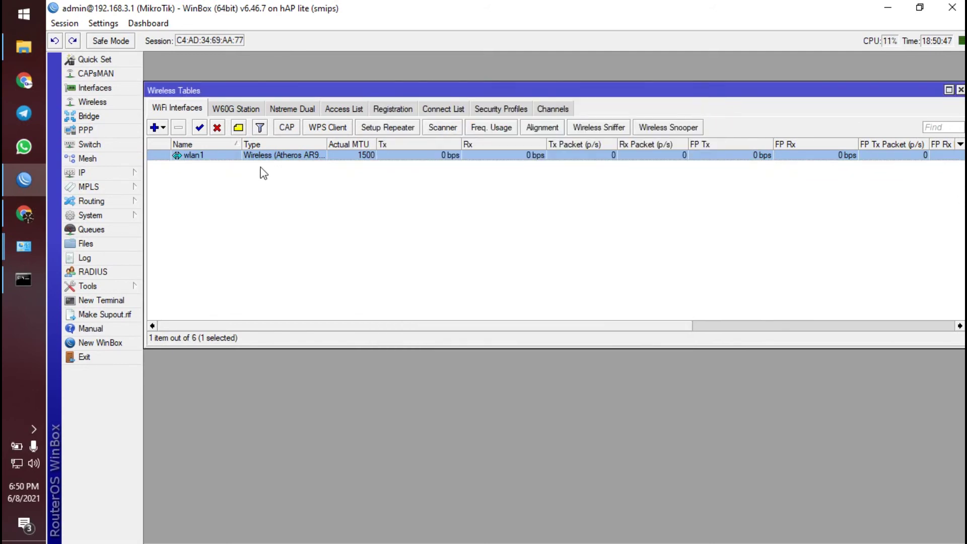
double_click(261, 156)
drag(481, 77, 475, 45)
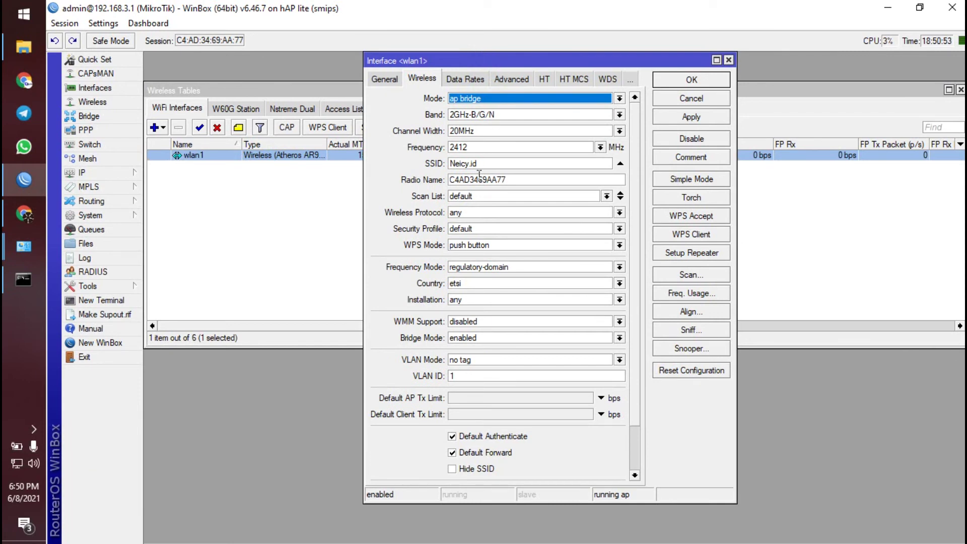
click(486, 230)
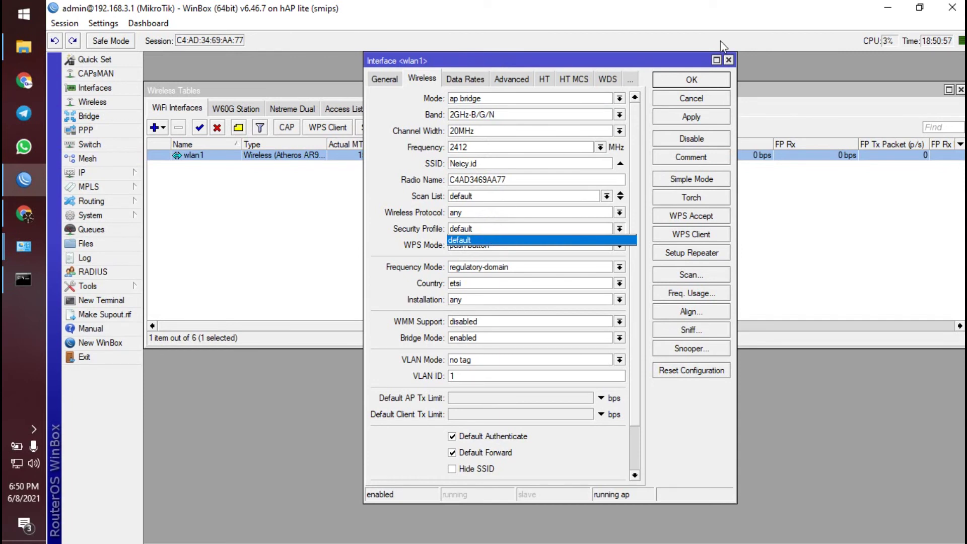
click(724, 56)
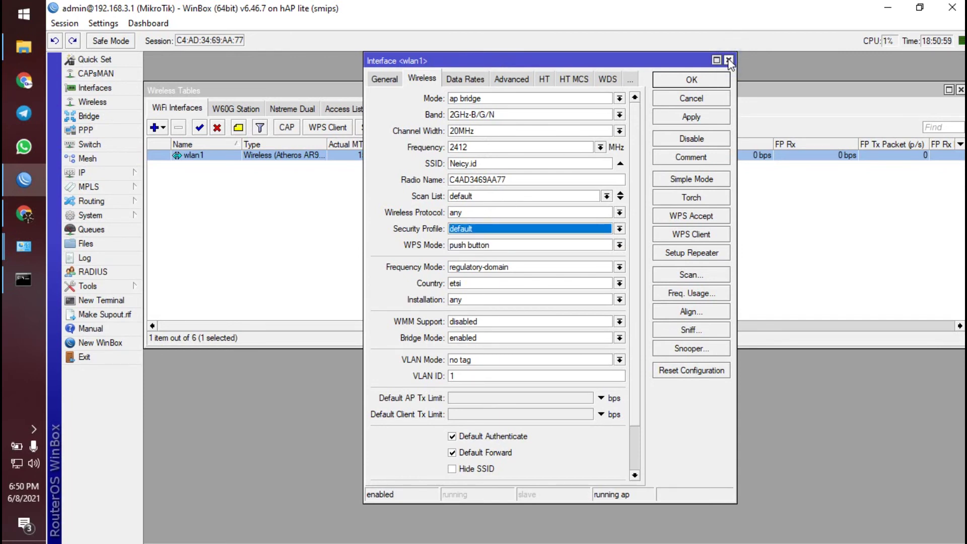
click(728, 60)
click(510, 109)
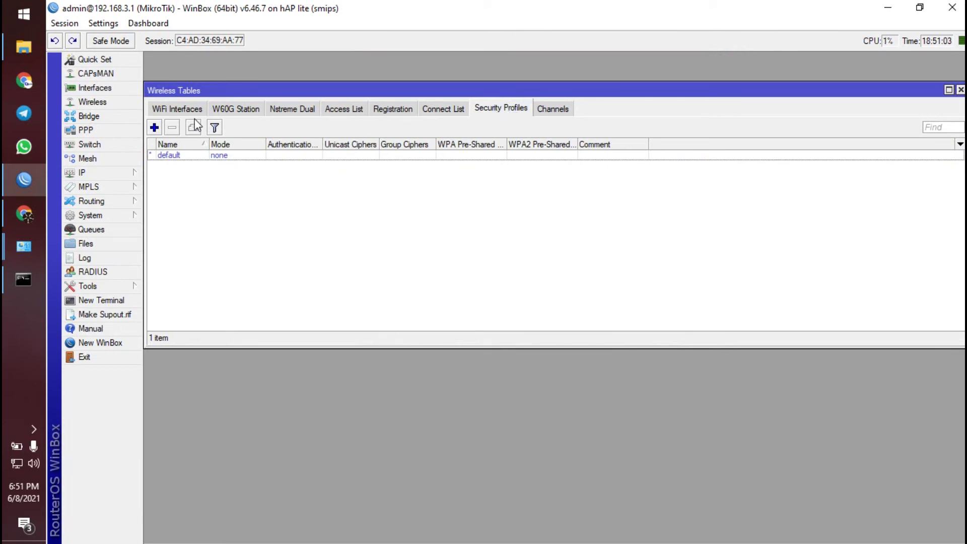
click(178, 108)
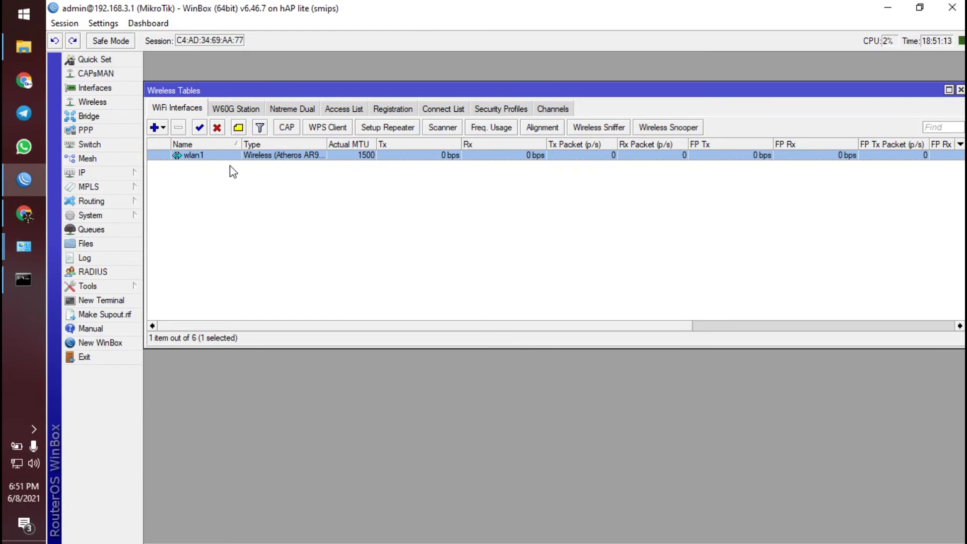
- Reopen wlan1, keep the 2GHz-B/G/N band and confirm with OK
click(232, 156)
double_click(232, 156)
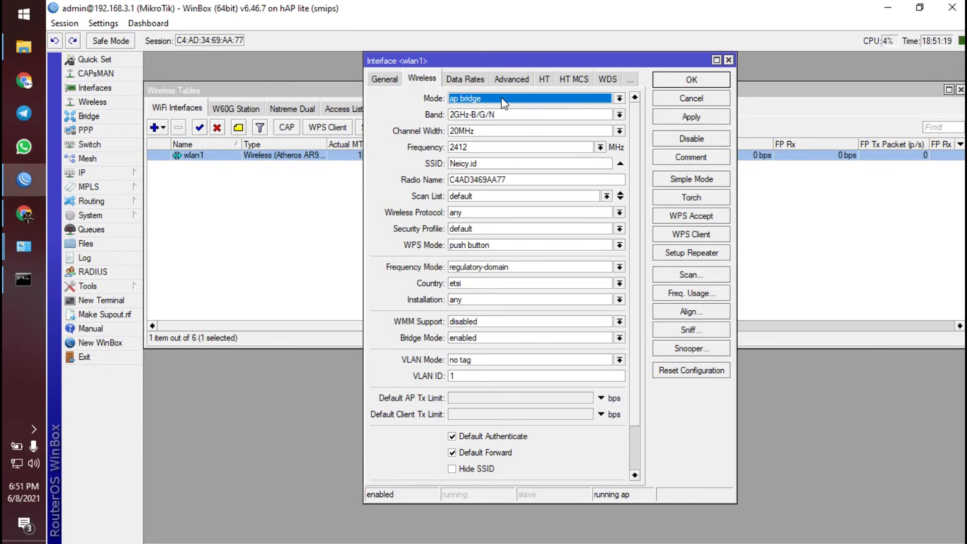
click(541, 116)
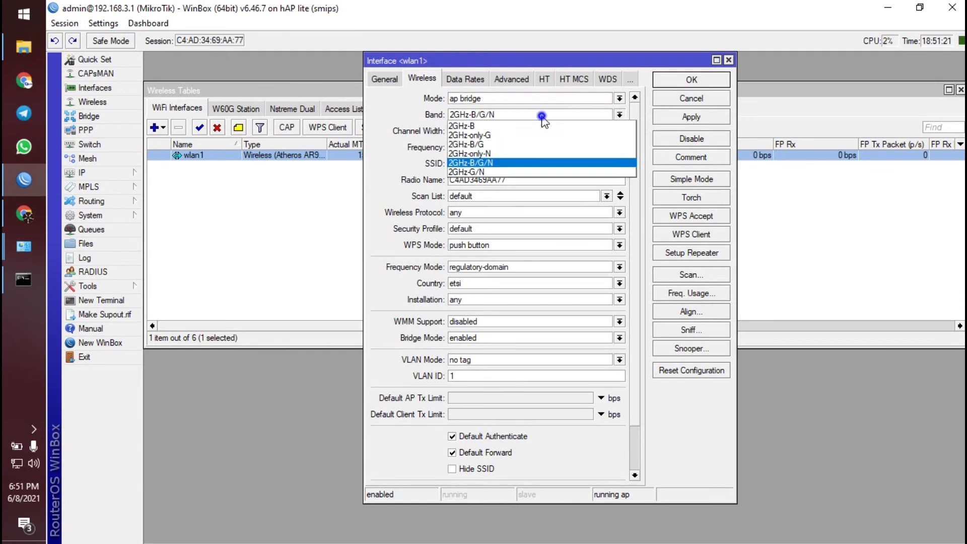
click(546, 163)
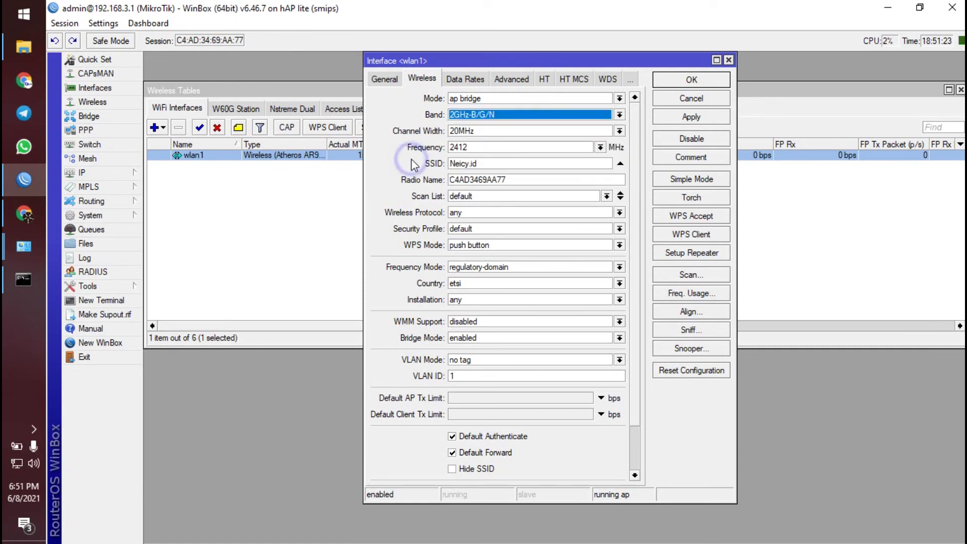
click(671, 80)
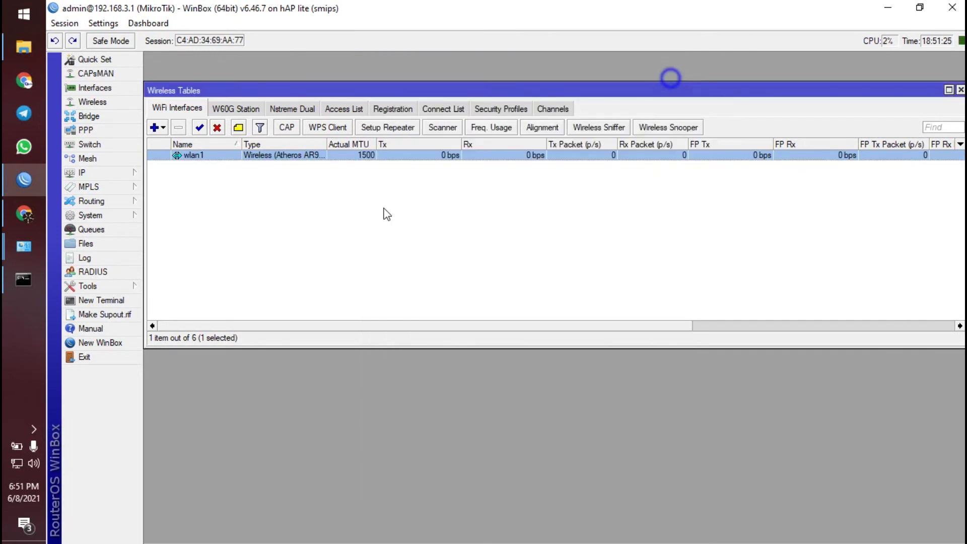
- Close Wireless Tables and show the Interface List
click(224, 272)
click(961, 90)
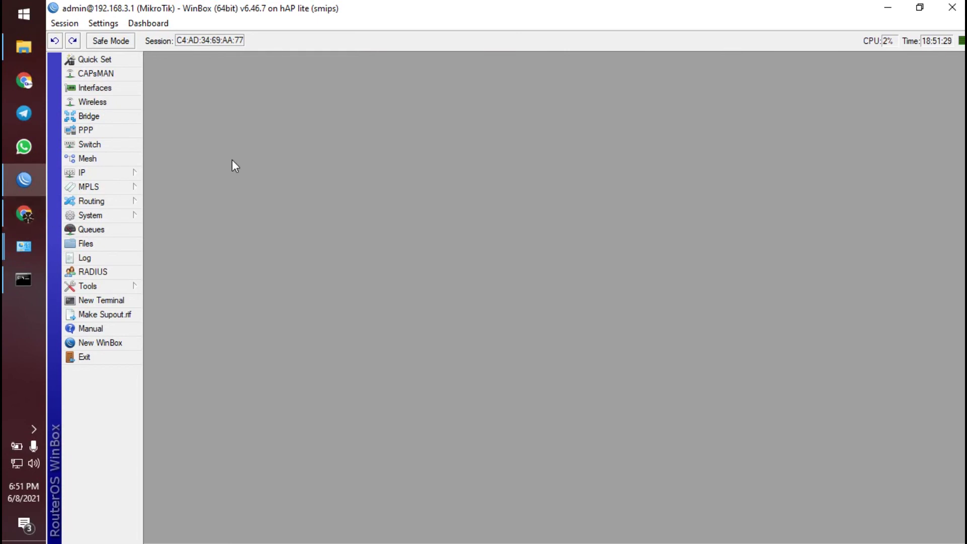
click(113, 87)
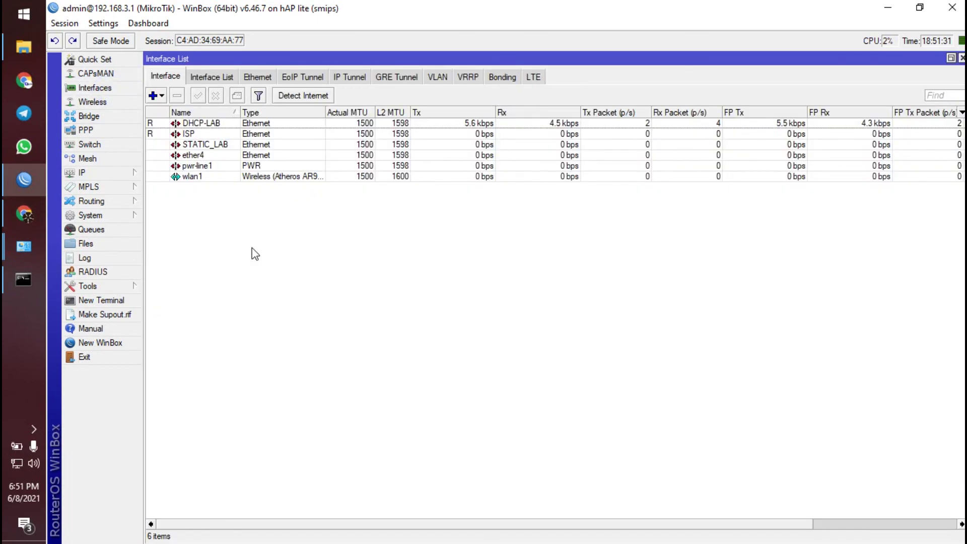
- Open the IP Address List, closing the Interface List and repositioning the window
click(222, 146)
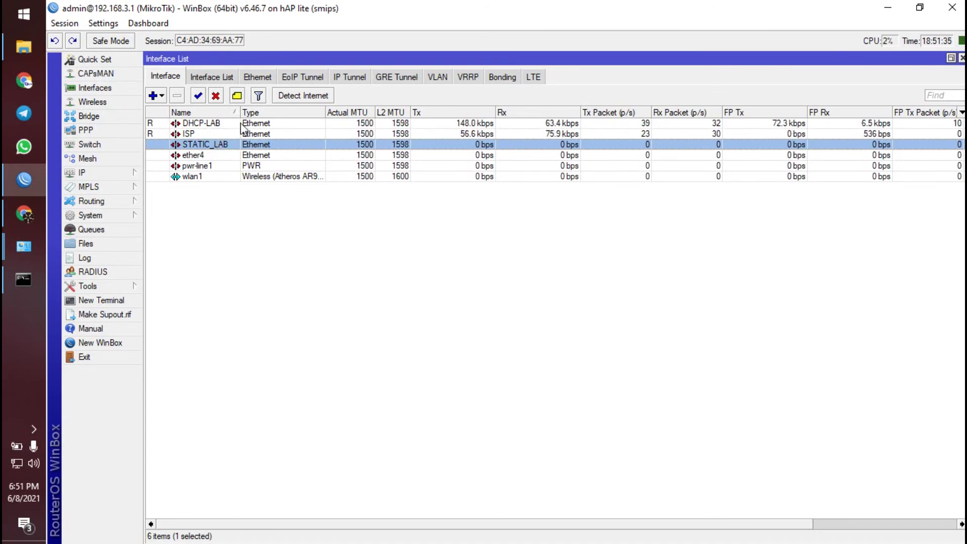
click(227, 126)
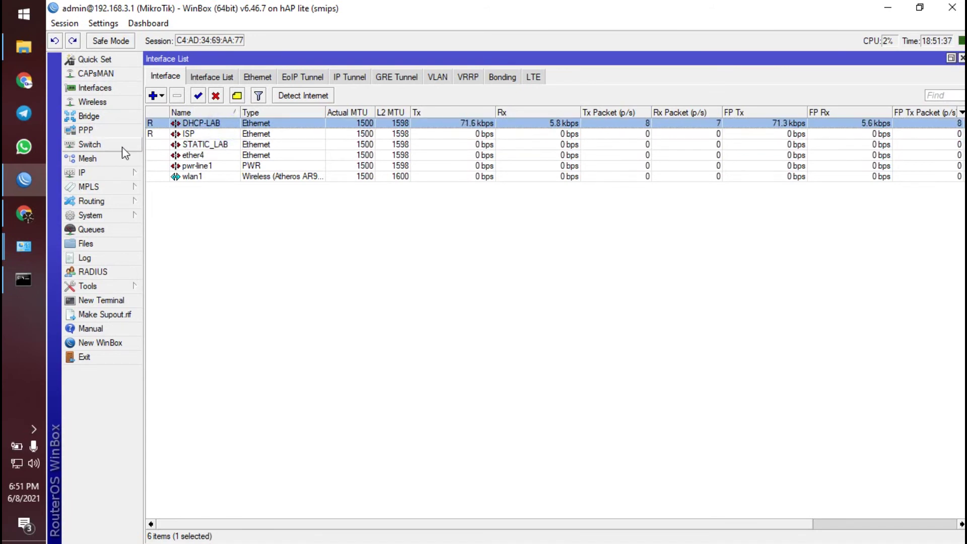
click(116, 173)
click(169, 202)
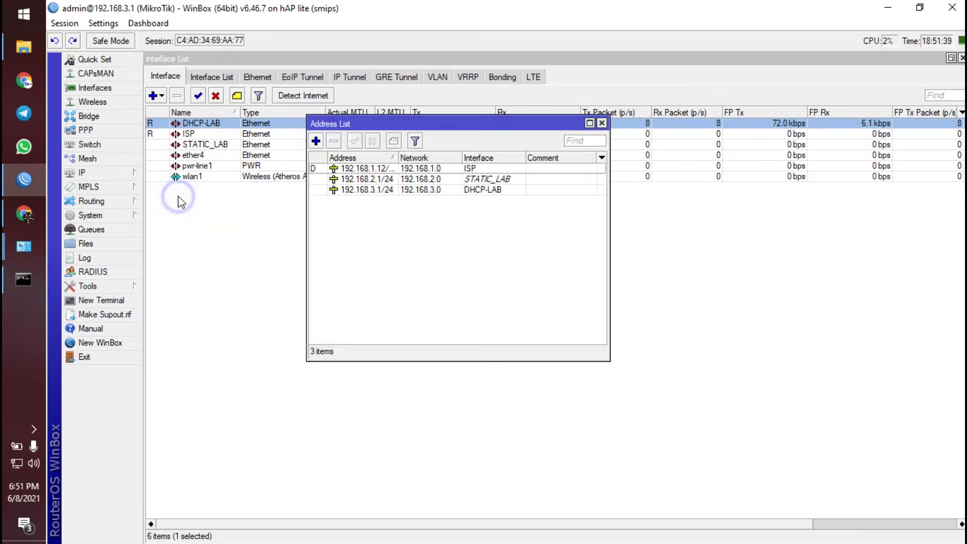
click(961, 58)
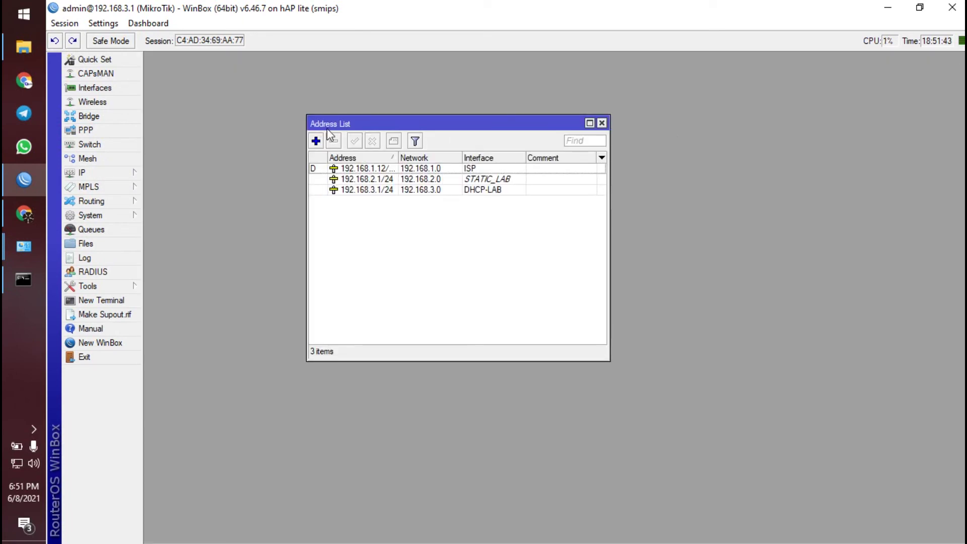
drag(367, 130, 441, 104)
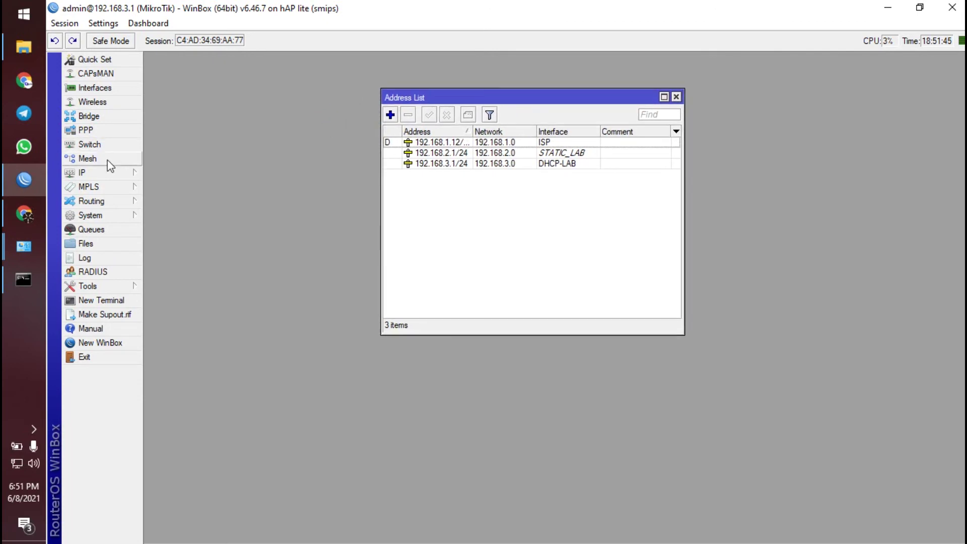
click(100, 173)
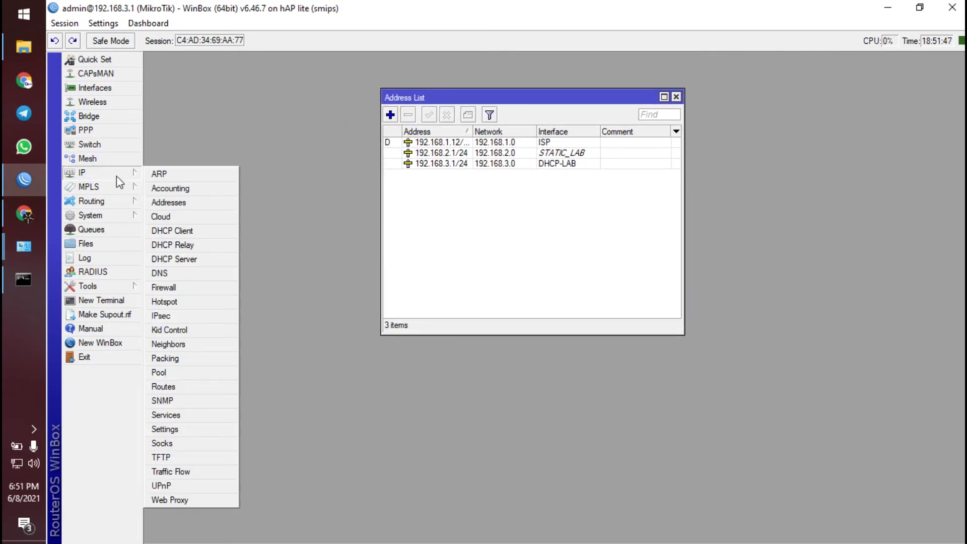
click(172, 202)
- Add a new address entry of 192.168.100.1/24
click(390, 115)
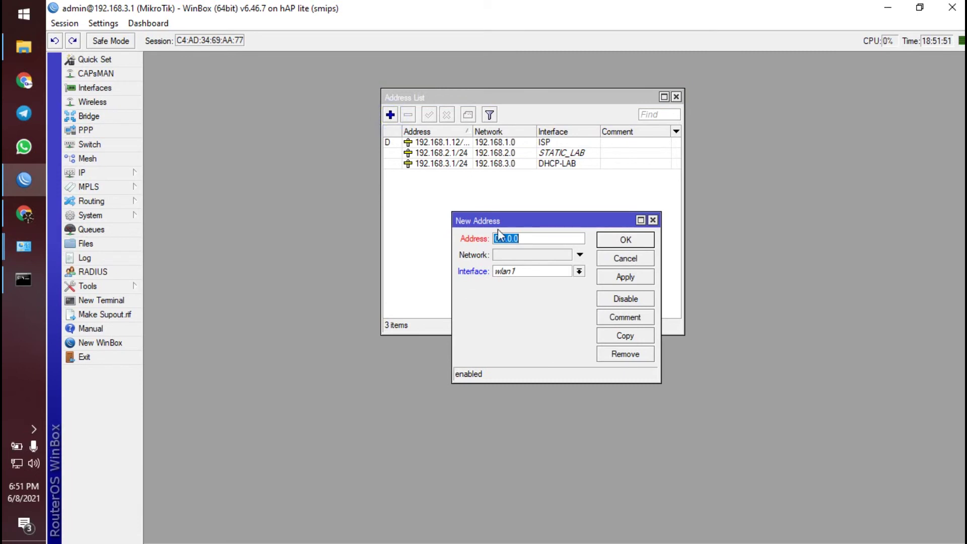
text(192.)
key(BackSpace)
key(BackSpace)
text(2.15)
key(BackSpace)
text(68)
text(.)
text(4.)
key(BackSpace)
key(BackSpace)
text(100.1/24)
- Assign the new address to interface wlan1 and save it
click(548, 271)
click(548, 271)
click(549, 271)
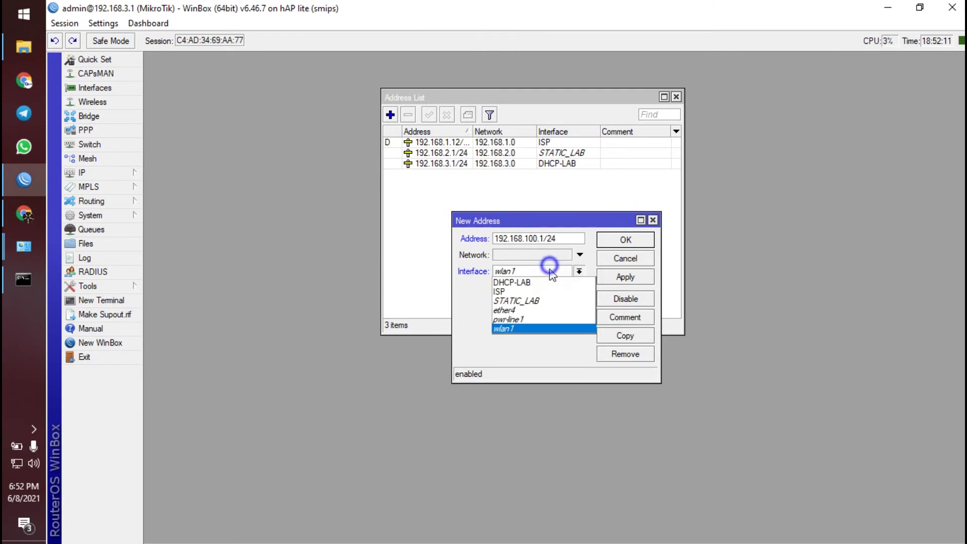
click(533, 333)
click(626, 240)
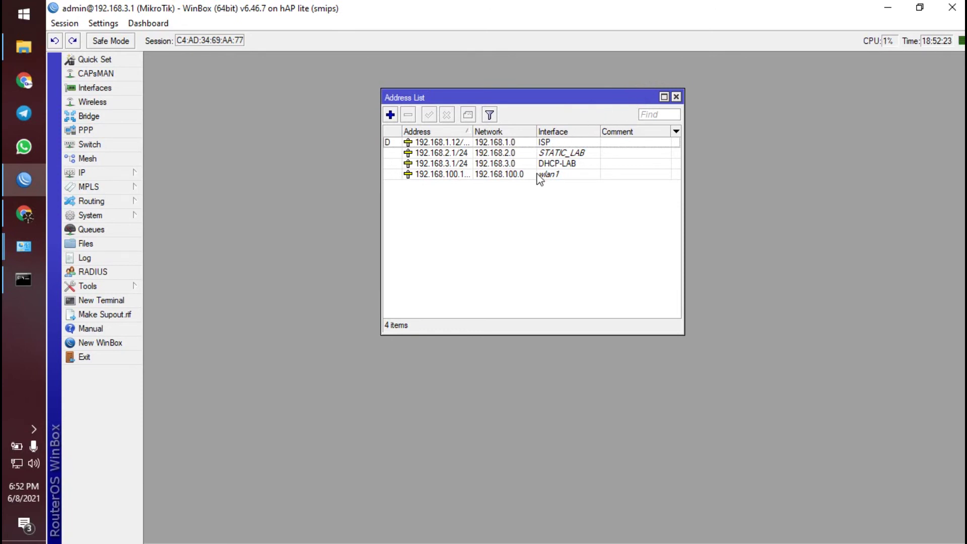
click(116, 172)
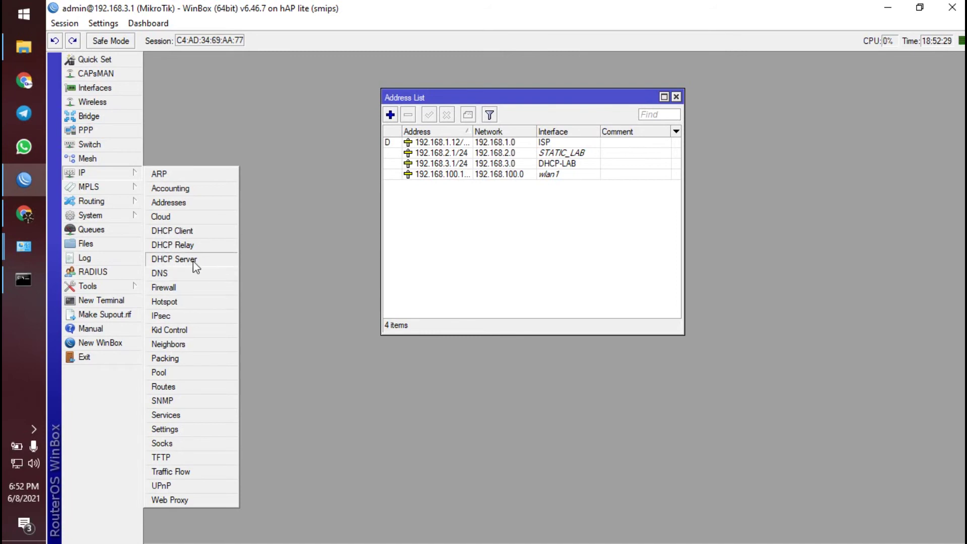
- Run DHCP Setup on wlan1 with gateway 192.168.100.1, DNS 8.8.8.8, 8.8.4.4, 1.1.1.1, then close the windows
click(192, 260)
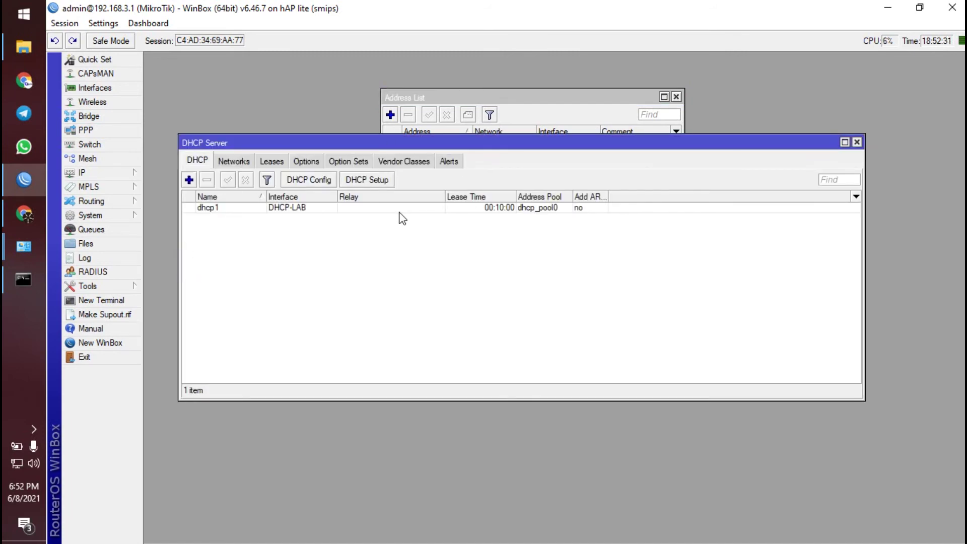
click(384, 181)
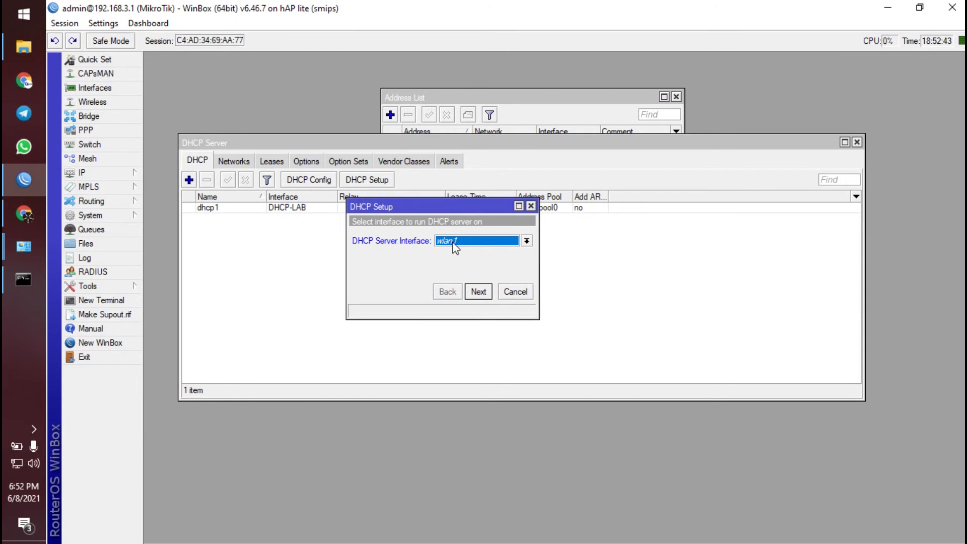
click(478, 292)
click(480, 292)
click(478, 293)
click(479, 292)
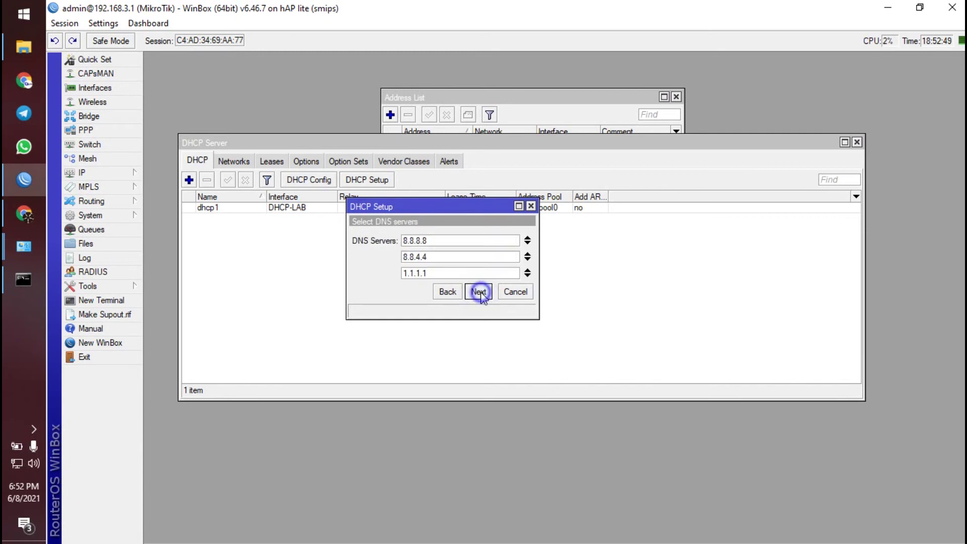
click(478, 293)
click(479, 293)
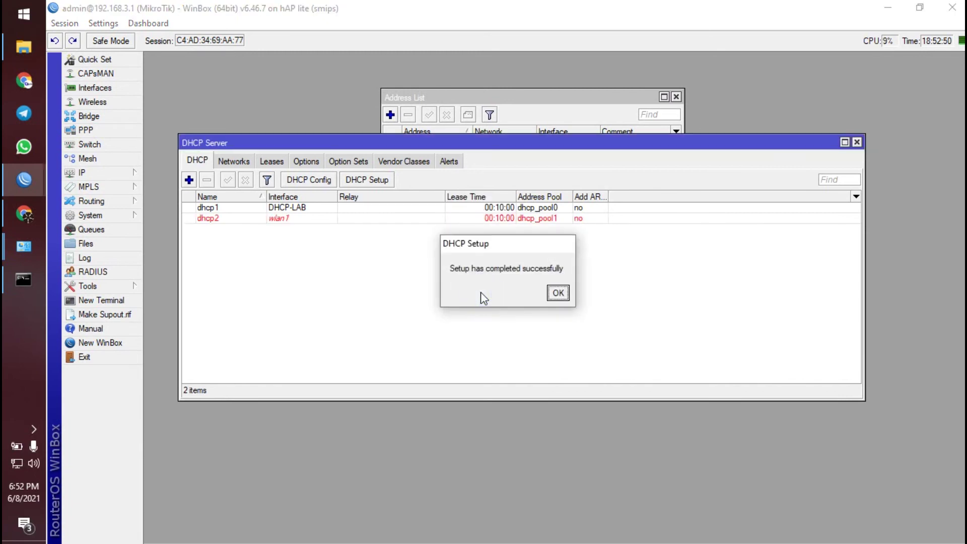
click(557, 294)
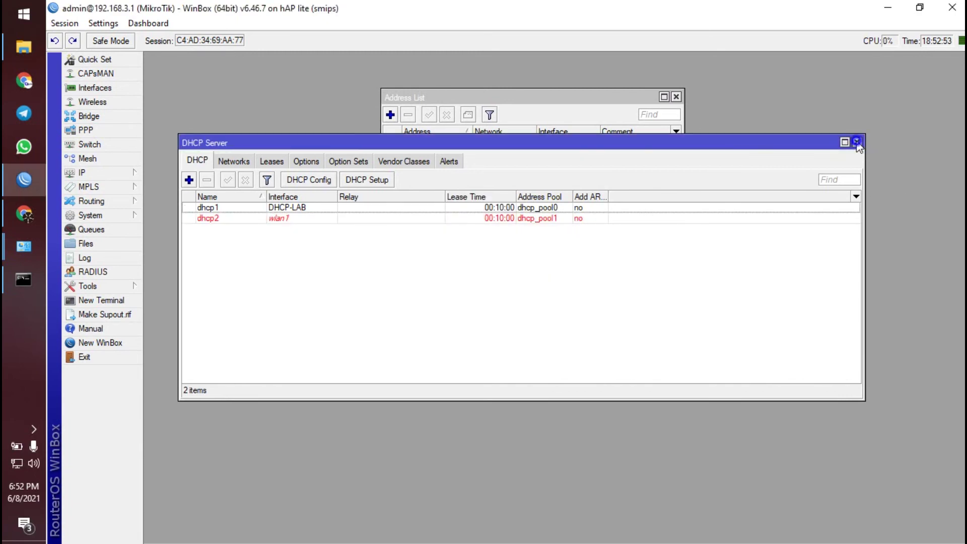
click(857, 142)
click(676, 97)
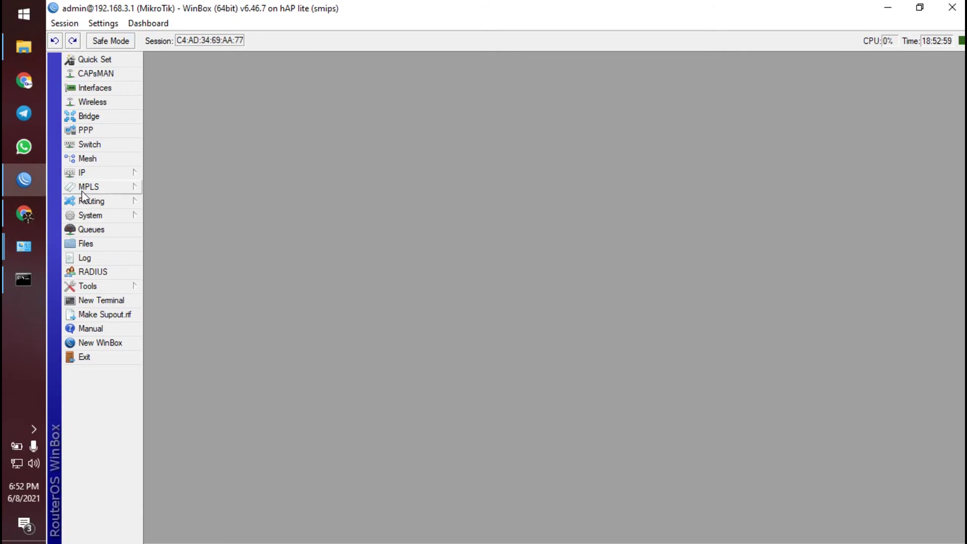
click(23, 216)
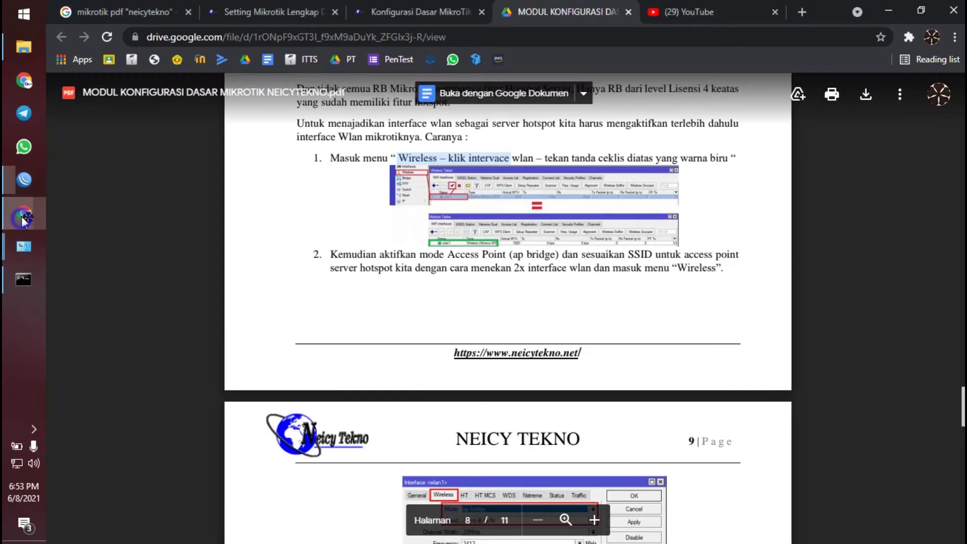
scroll(402, 300, down, 10)
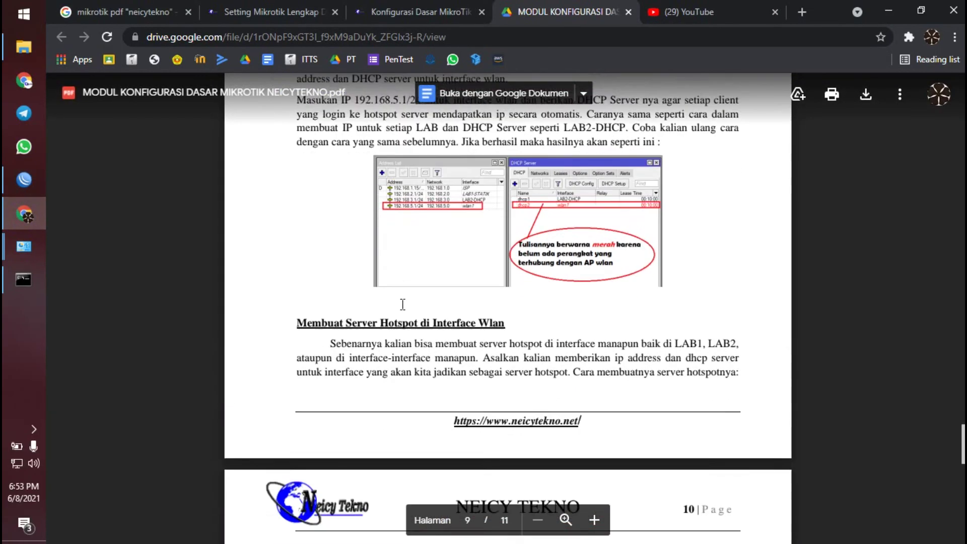
scroll(405, 301, up, 4)
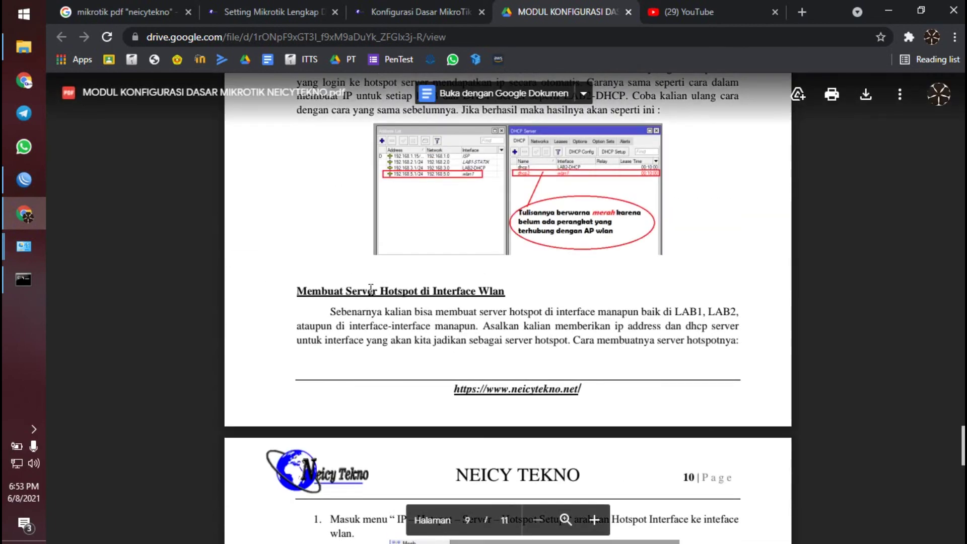
drag(390, 294, 431, 294)
scroll(430, 294, down, 1)
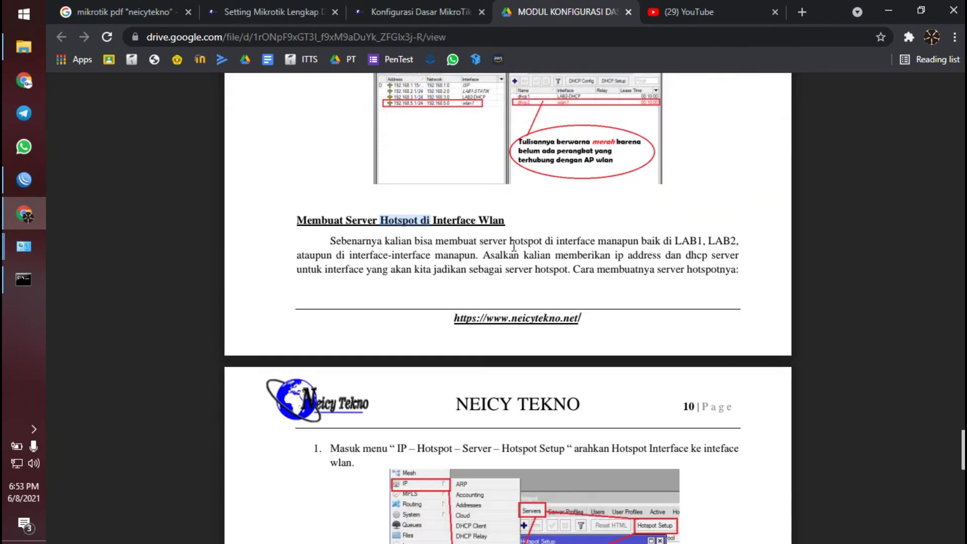
scroll(499, 237, down, 7)
scroll(483, 236, up, 4)
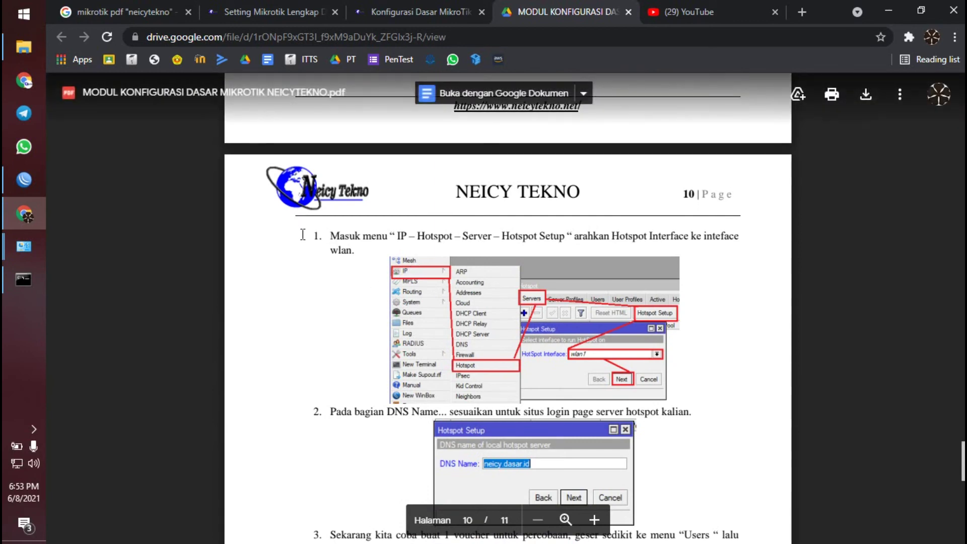
click(25, 181)
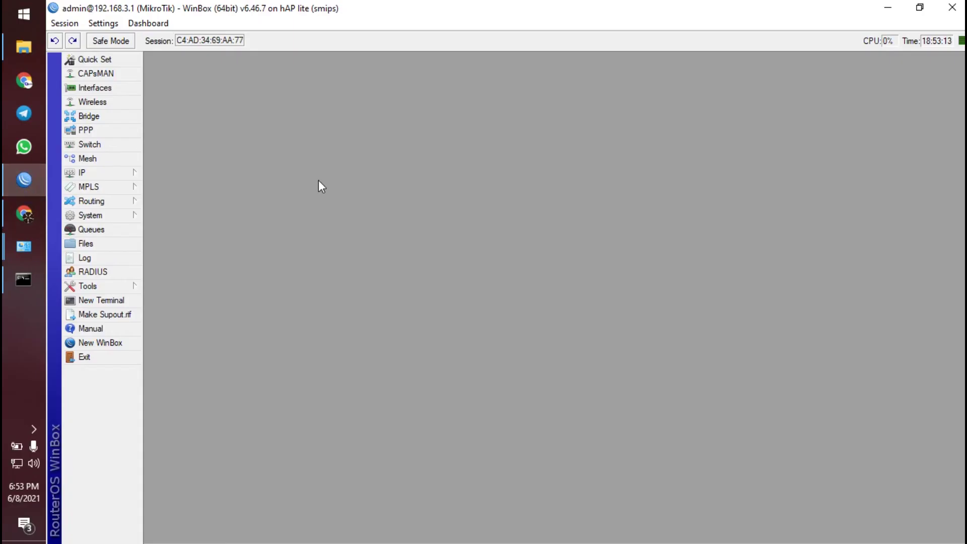
- Open the Hotspot Servers list and launch the Hotspot Setup wizard
click(82, 174)
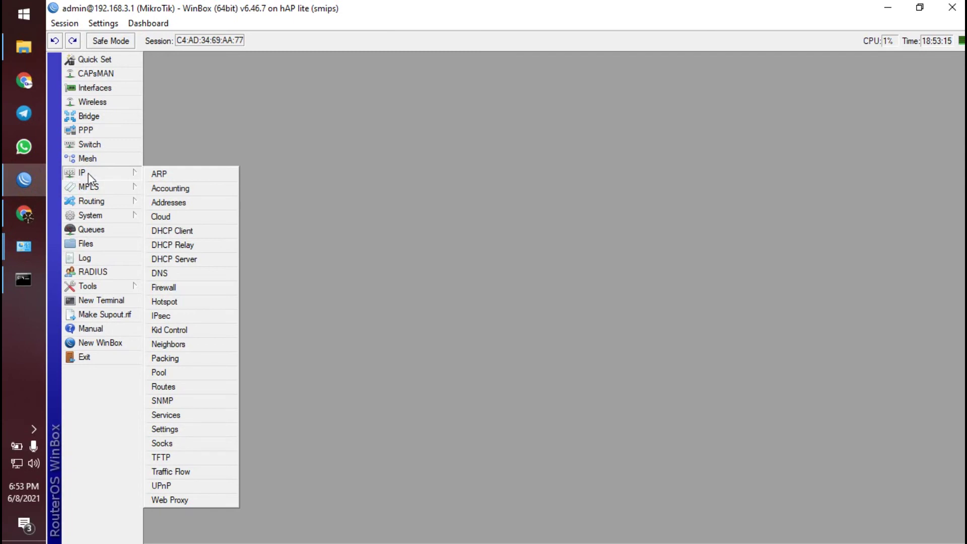
click(170, 302)
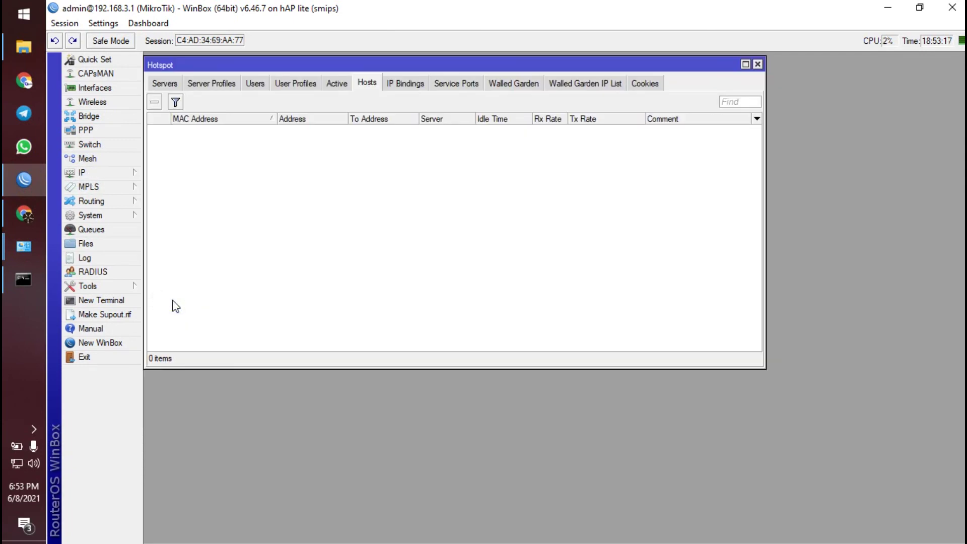
click(166, 83)
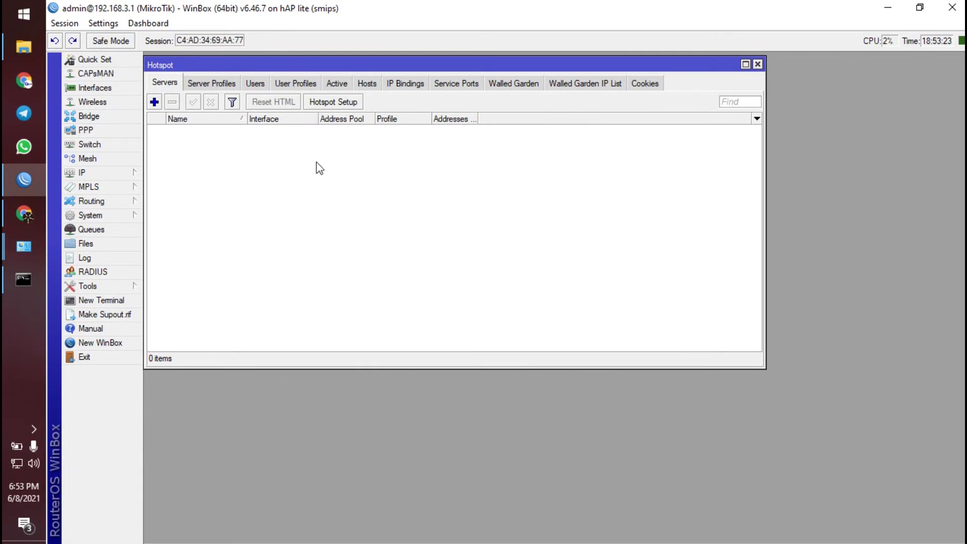
click(349, 103)
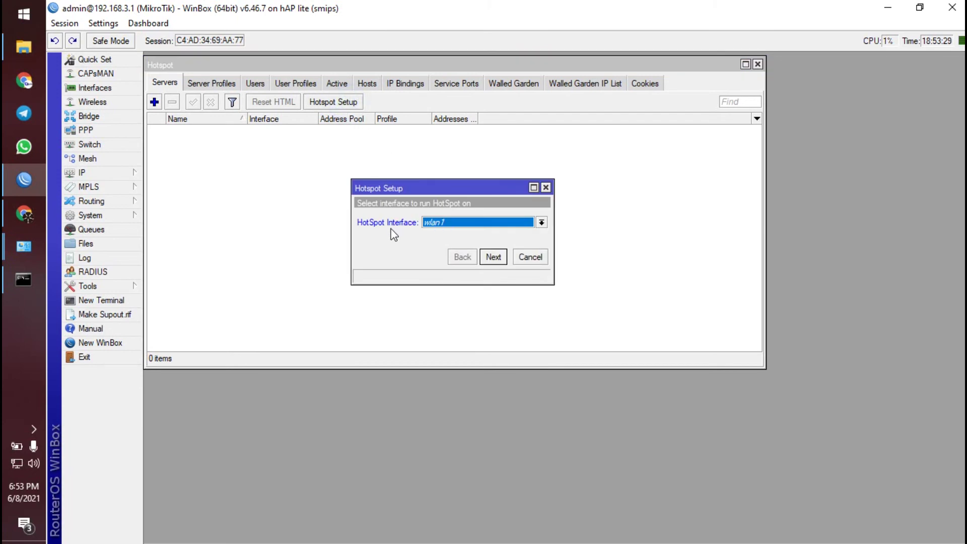
- Choose wlan1 with 192.168.100.1/24 and masquerading, keeping the pool and skipping certificate, SMTP and DNS
click(494, 257)
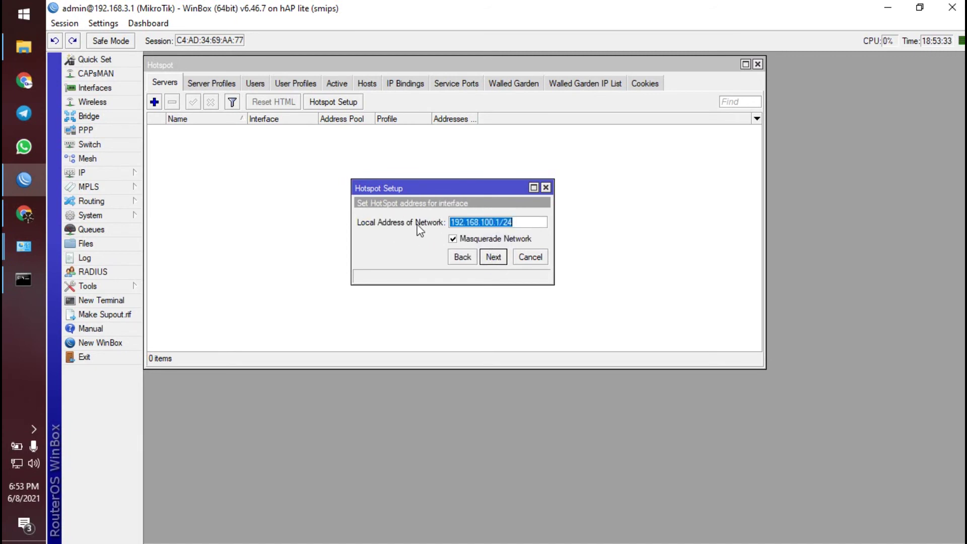
click(493, 257)
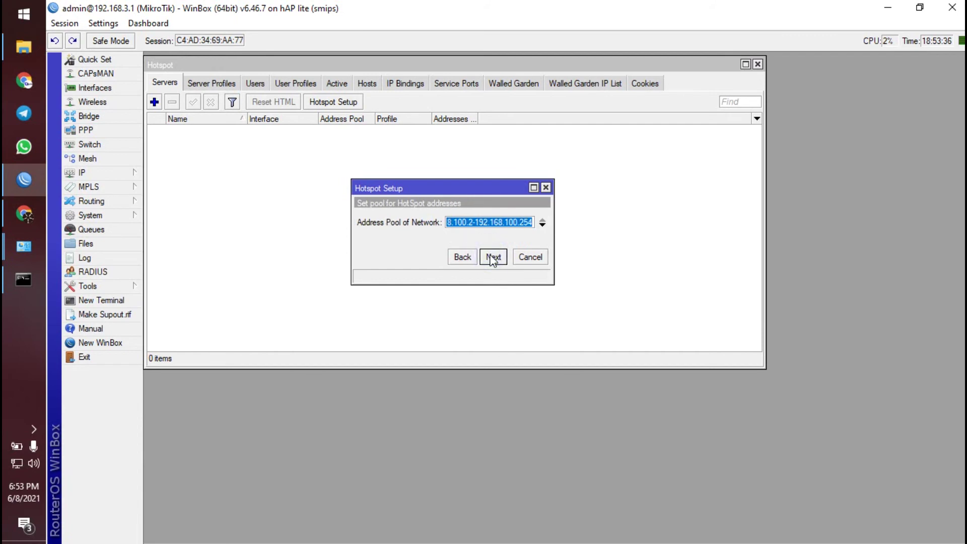
click(494, 259)
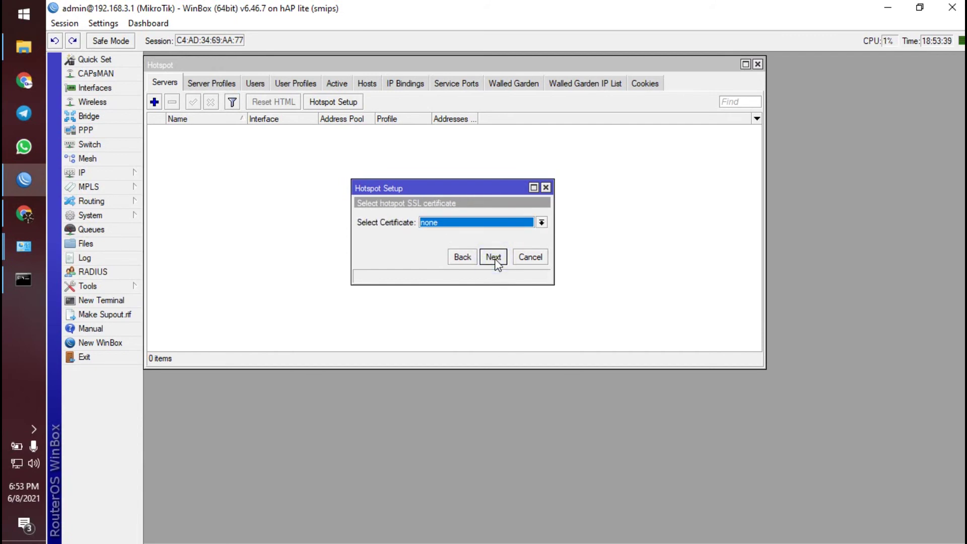
click(495, 259)
click(495, 259)
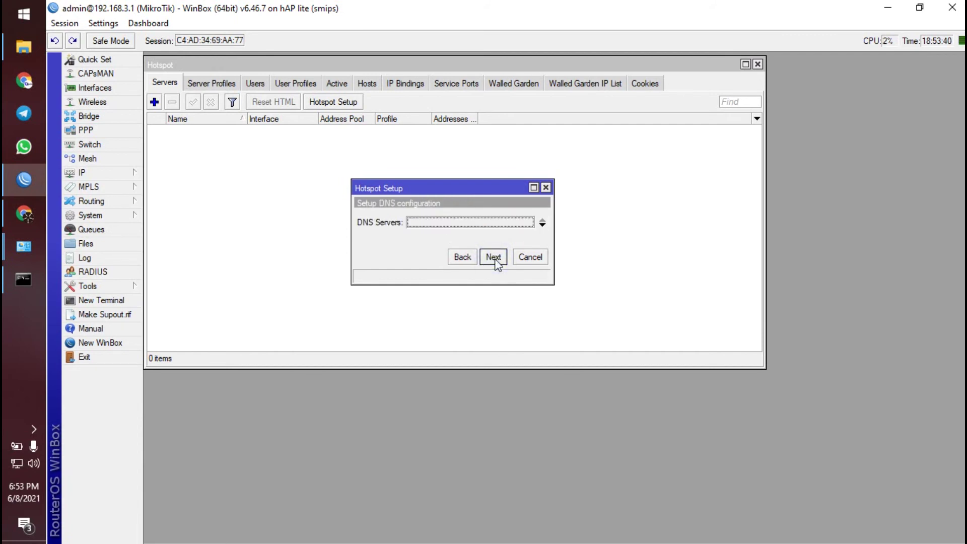
click(495, 259)
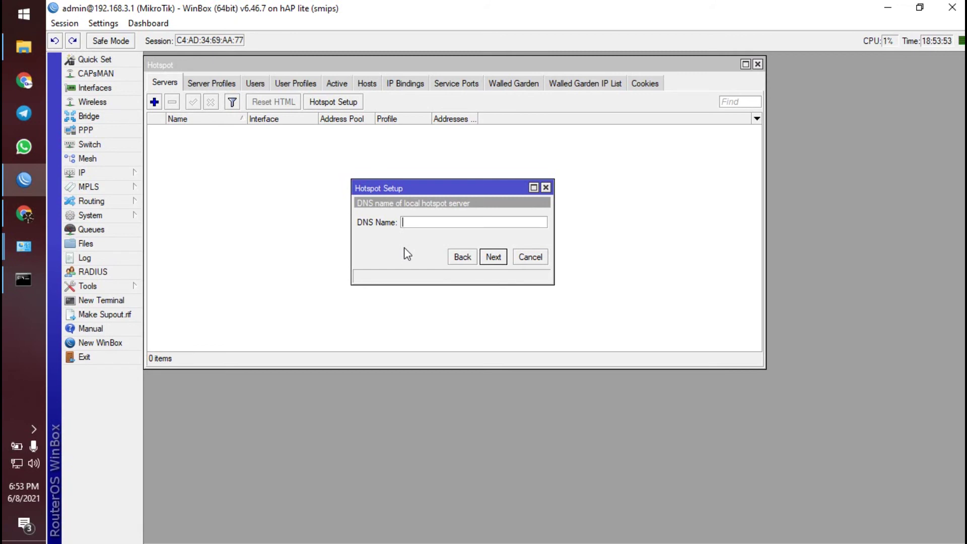
- Set DNS name neicy.net and the local user's password to finish hotspot1
text(neicy.net)
click(497, 258)
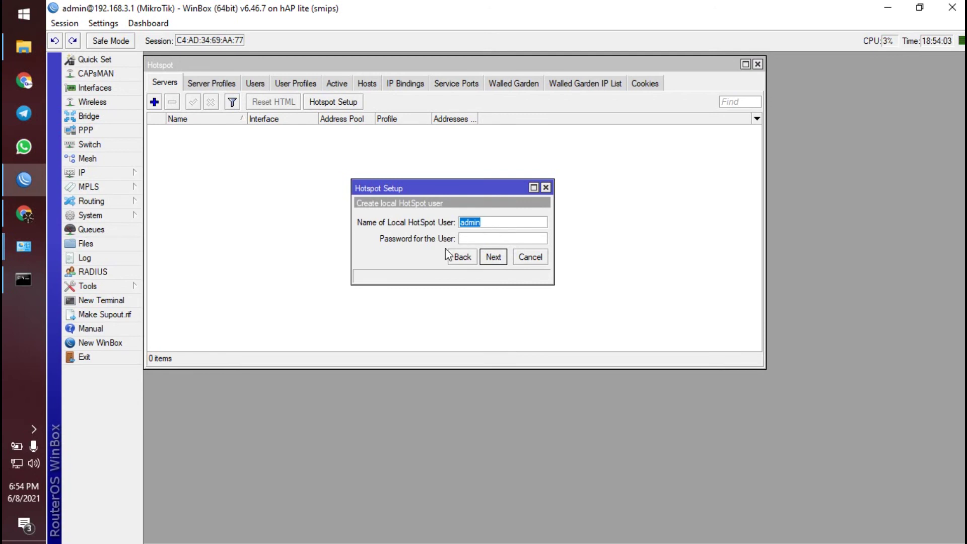
click(479, 237)
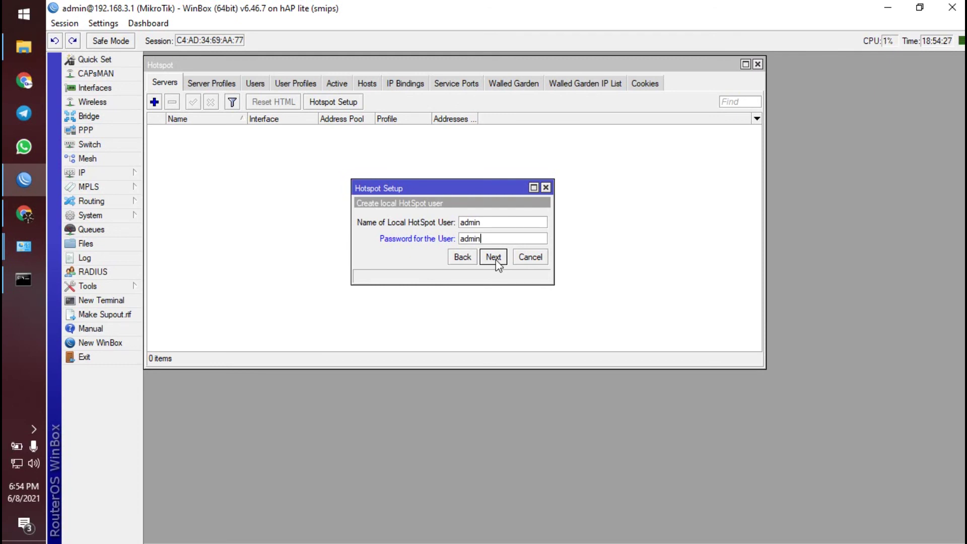
click(494, 257)
click(554, 293)
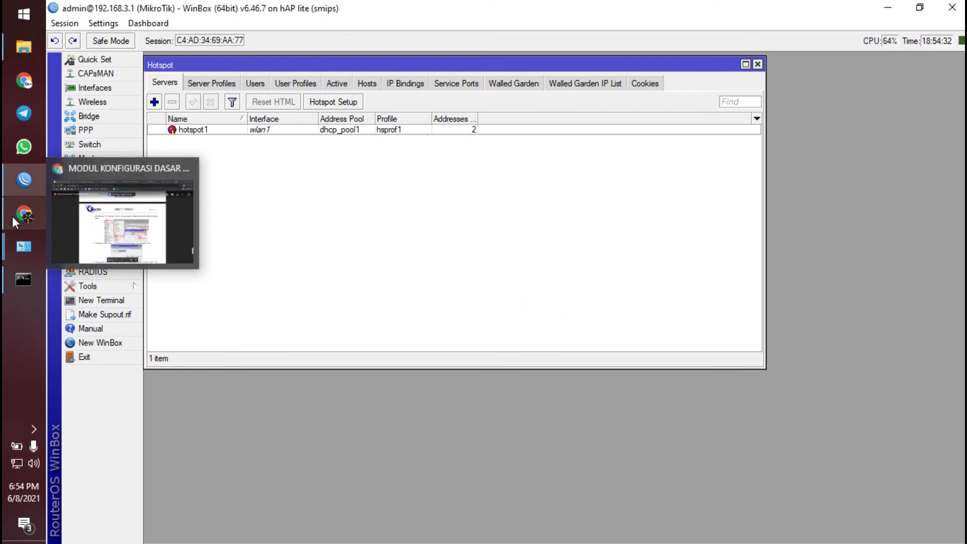
- Check the configuration guide PDF, then return to WinBox's hotspot server list
click(23, 213)
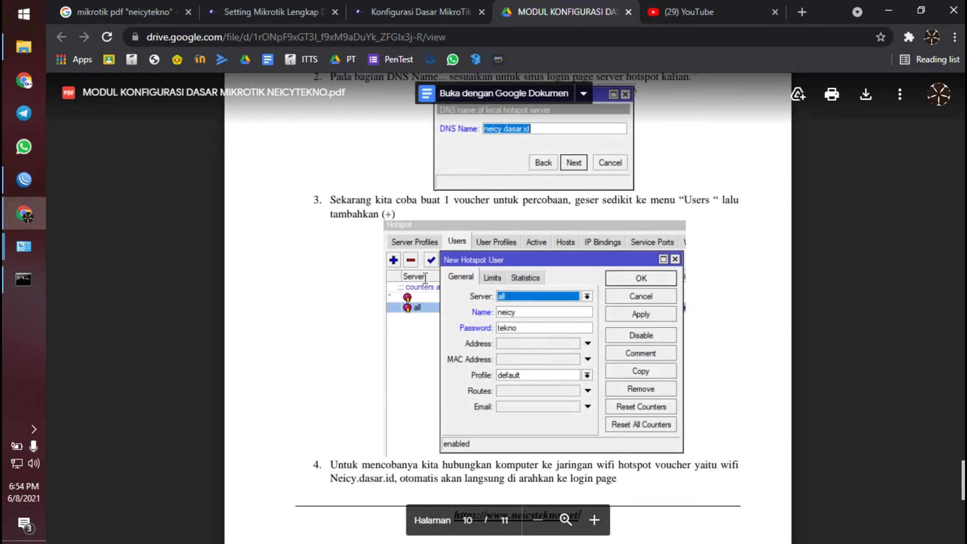
scroll(425, 277, down, 10)
scroll(417, 270, up, 5)
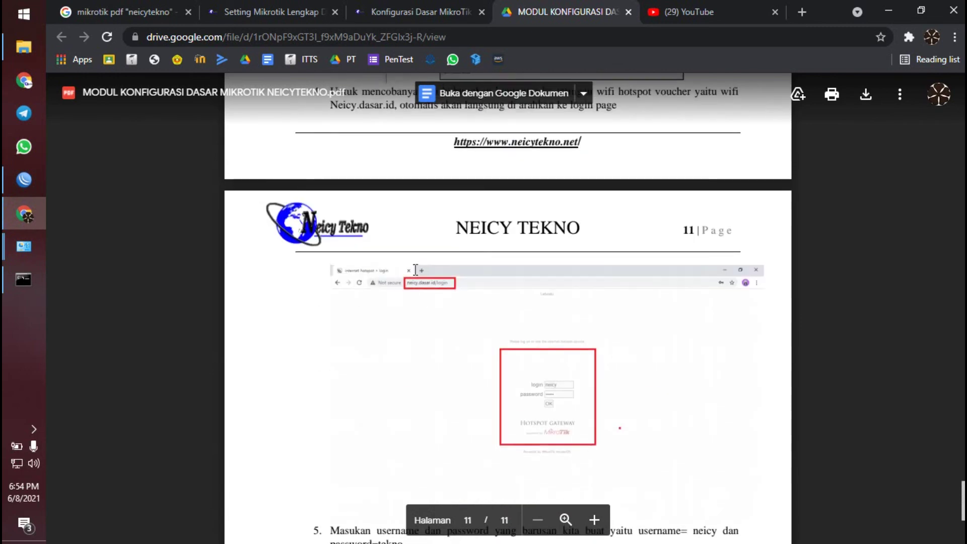
scroll(416, 270, up, 7)
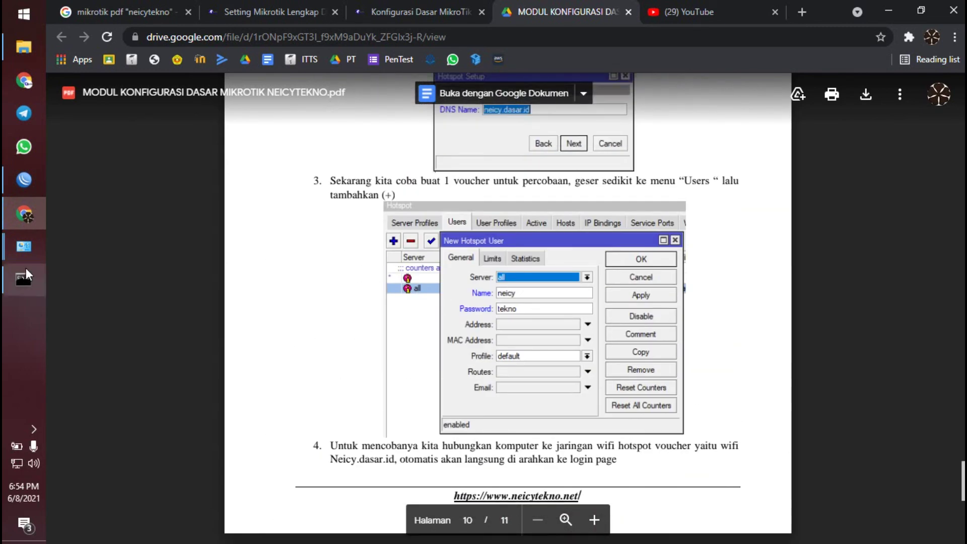
click(21, 188)
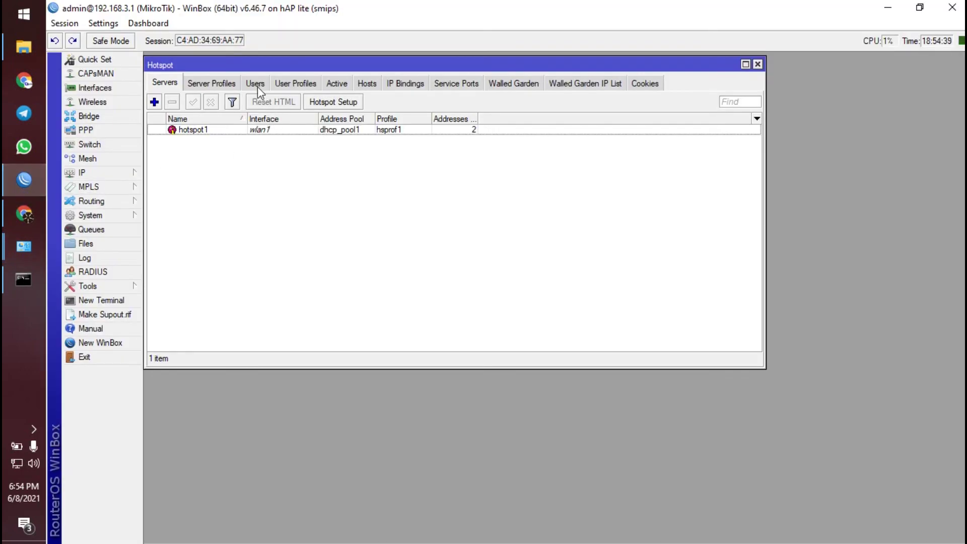
- Start a new hotspot user on the Users tab, leaving its server set to all
click(237, 162)
click(261, 84)
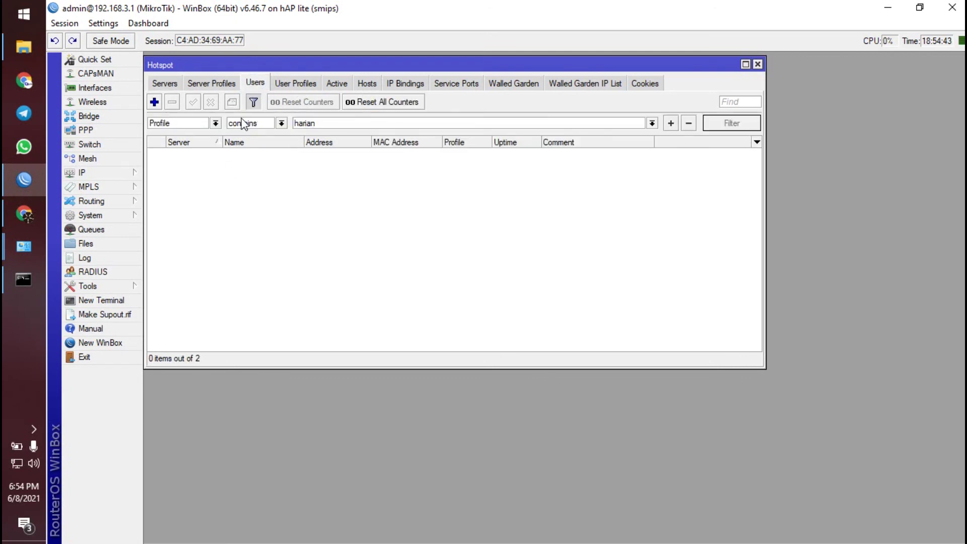
click(155, 102)
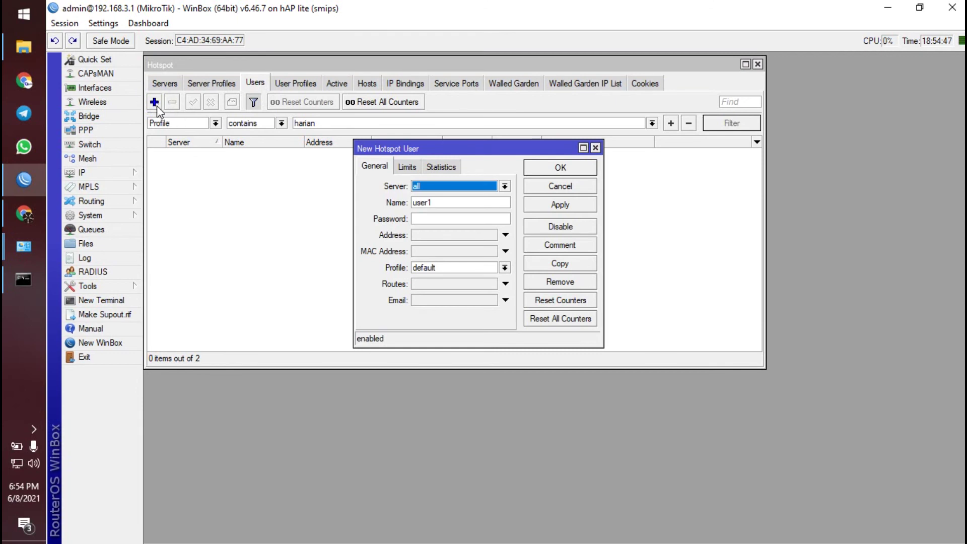
click(429, 189)
click(428, 190)
click(429, 190)
click(428, 204)
click(431, 188)
click(428, 197)
click(438, 188)
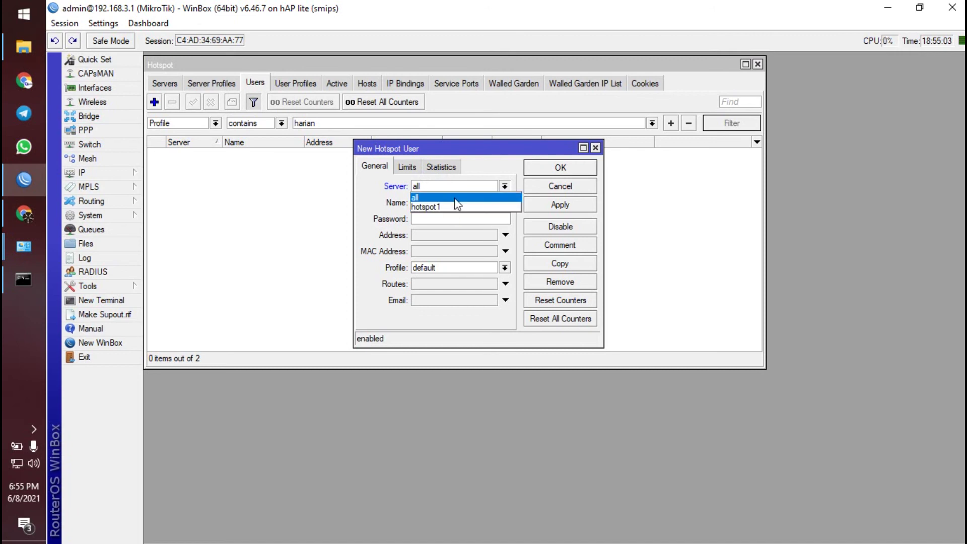
click(454, 197)
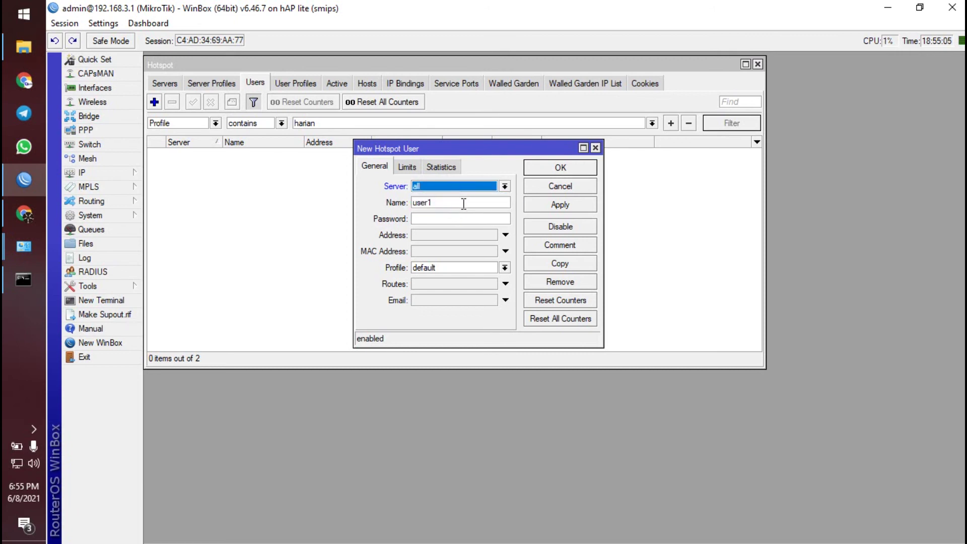
- Enter the user's name and password, keep the default profile, save, and close Hotspot
double_click(461, 202)
text(neicy)
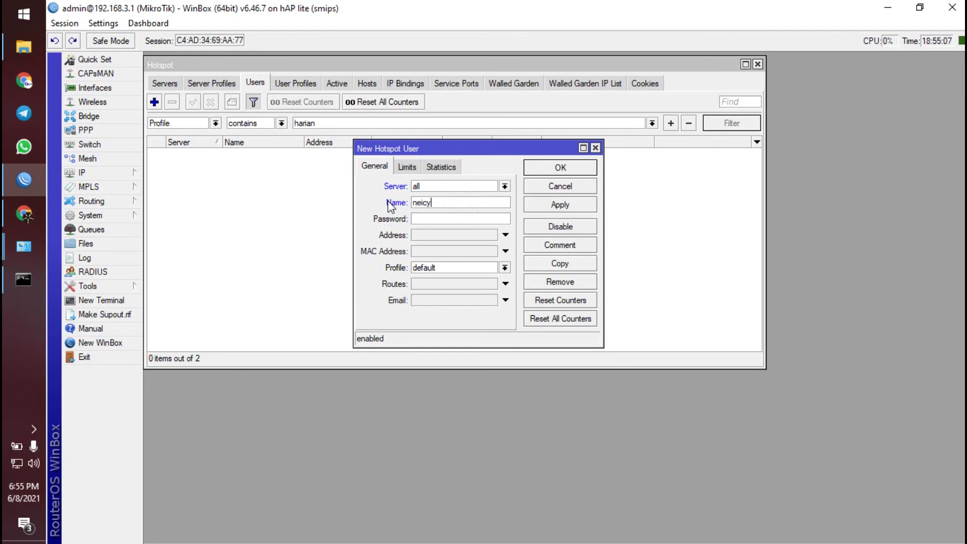
click(430, 218)
click(479, 268)
click(479, 267)
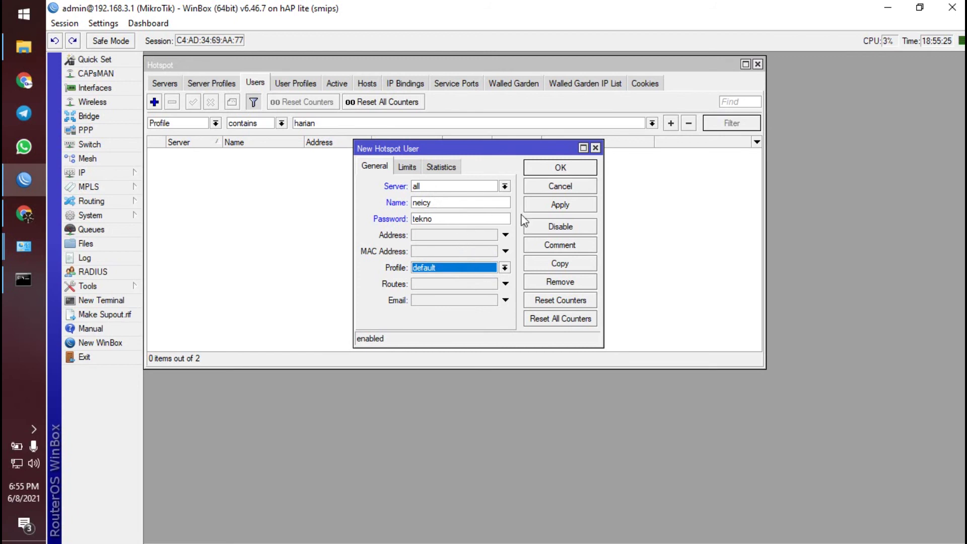
click(542, 169)
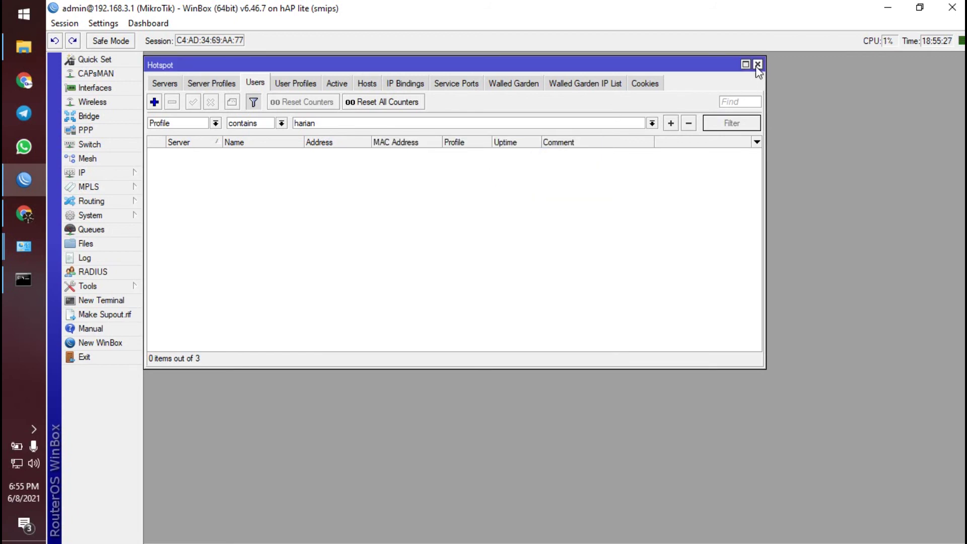
click(758, 65)
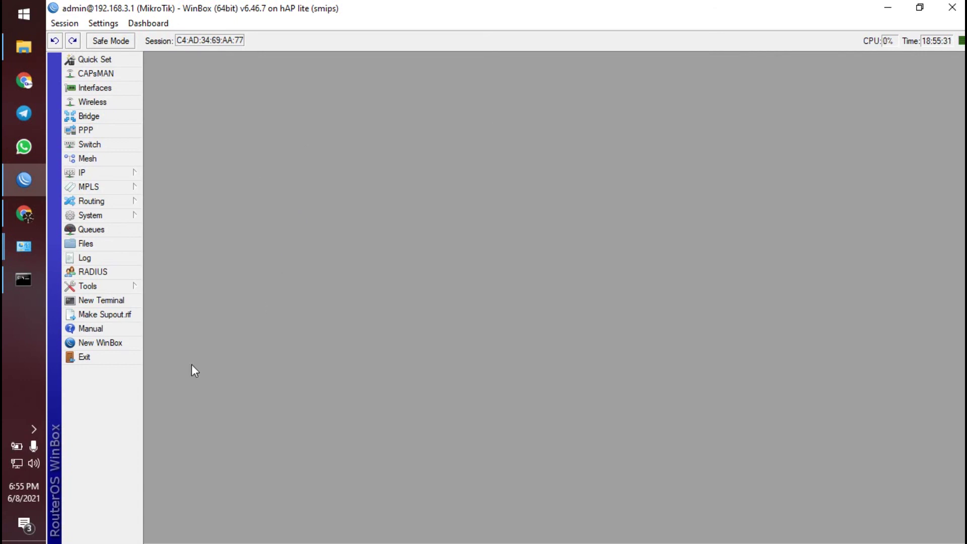
- Disable the Ethernet 4 adapter in Network Connections
click(24, 246)
click(127, 315)
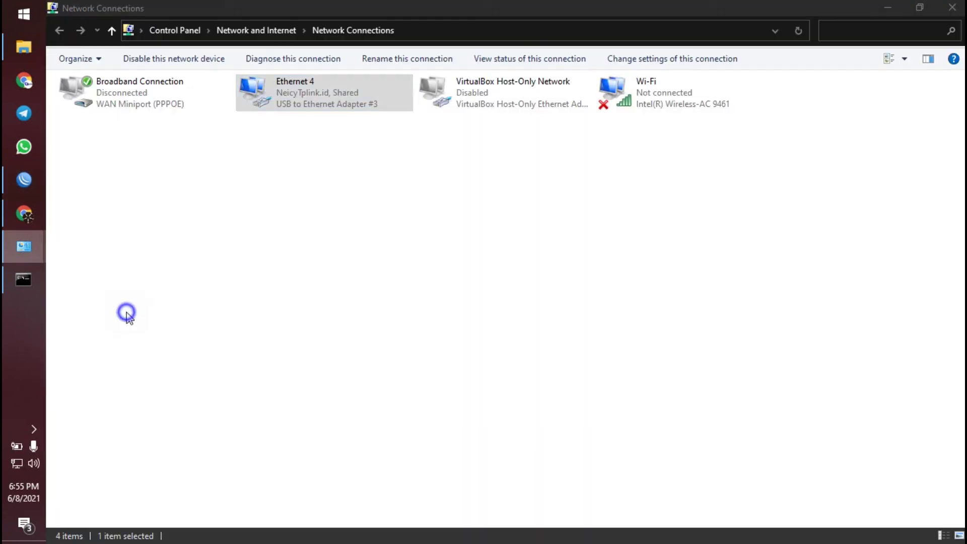
right_click(341, 93)
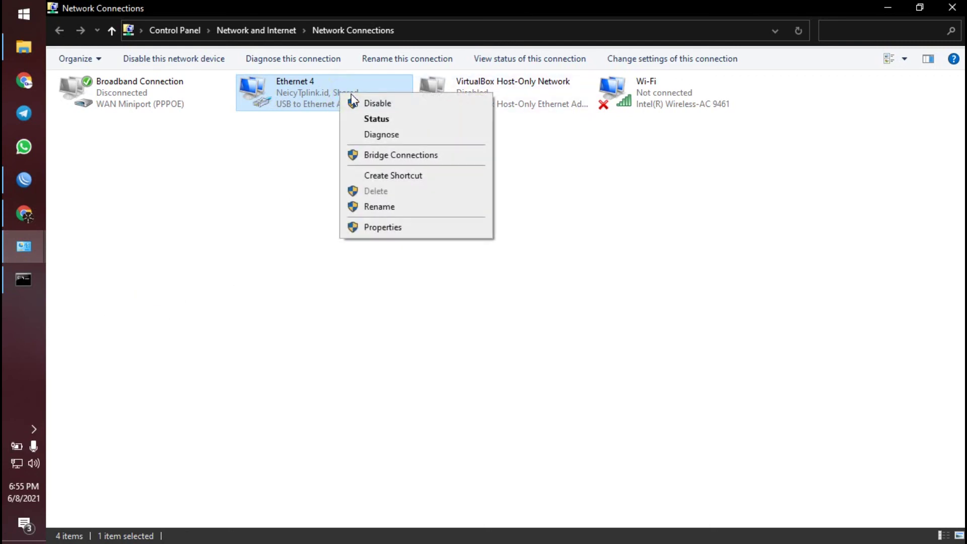
click(375, 104)
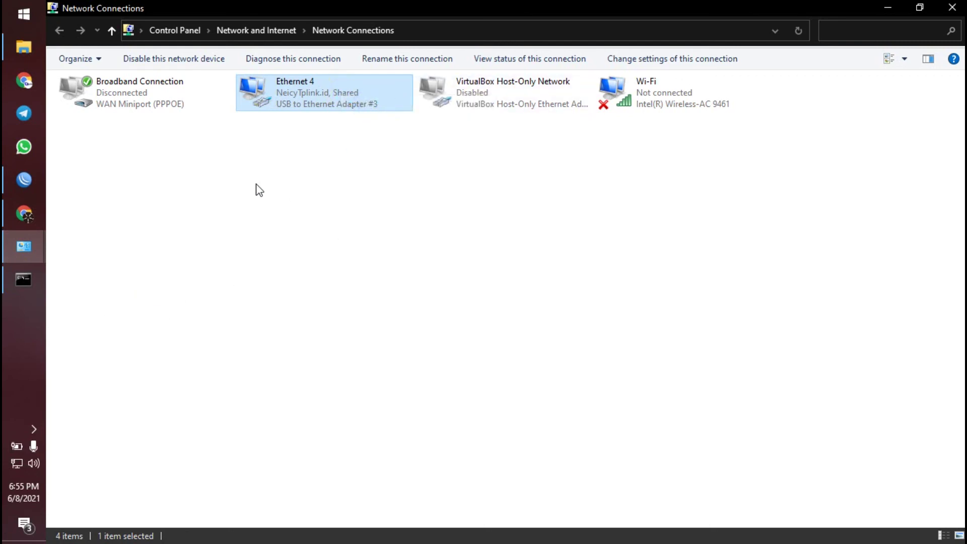
- Turn Wi-Fi on and connect to the open Neicy.id hotspot network
click(17, 463)
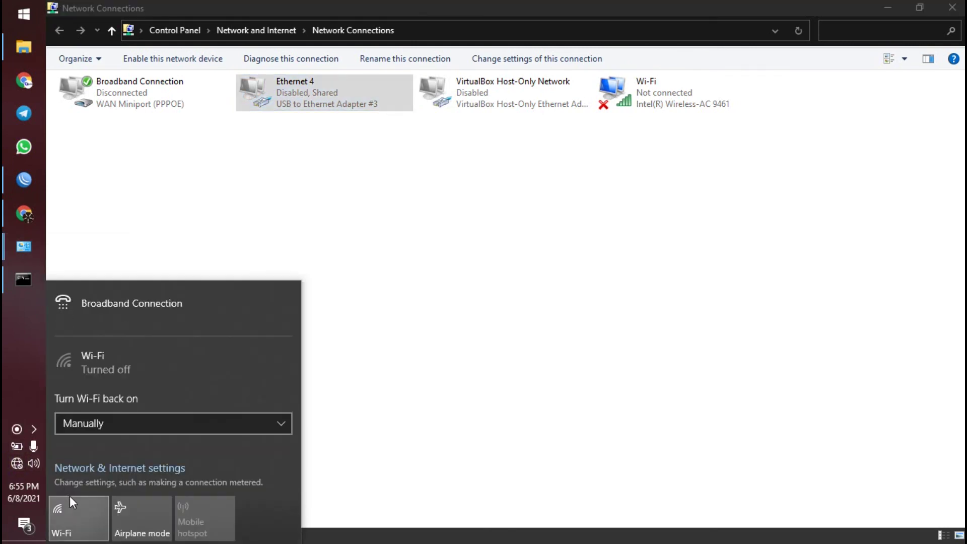
click(83, 522)
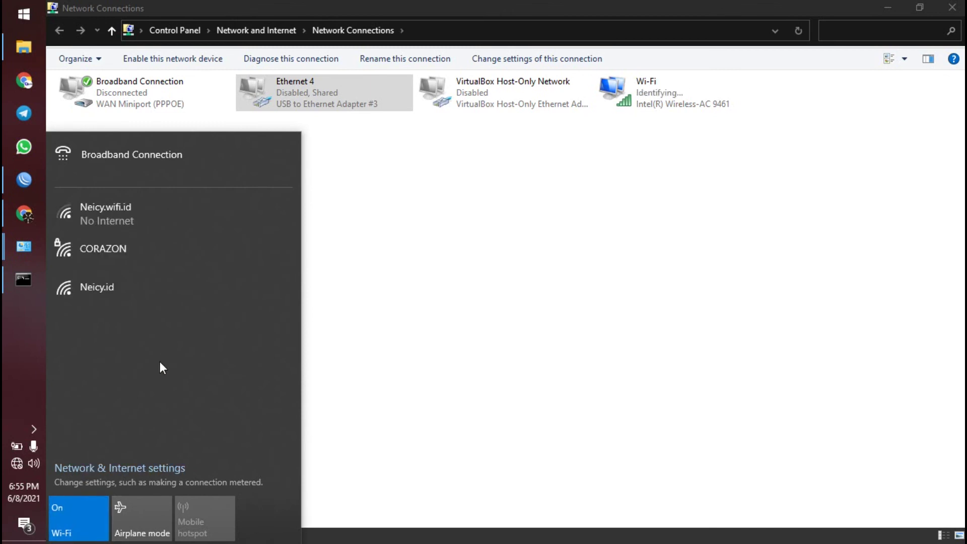
click(124, 290)
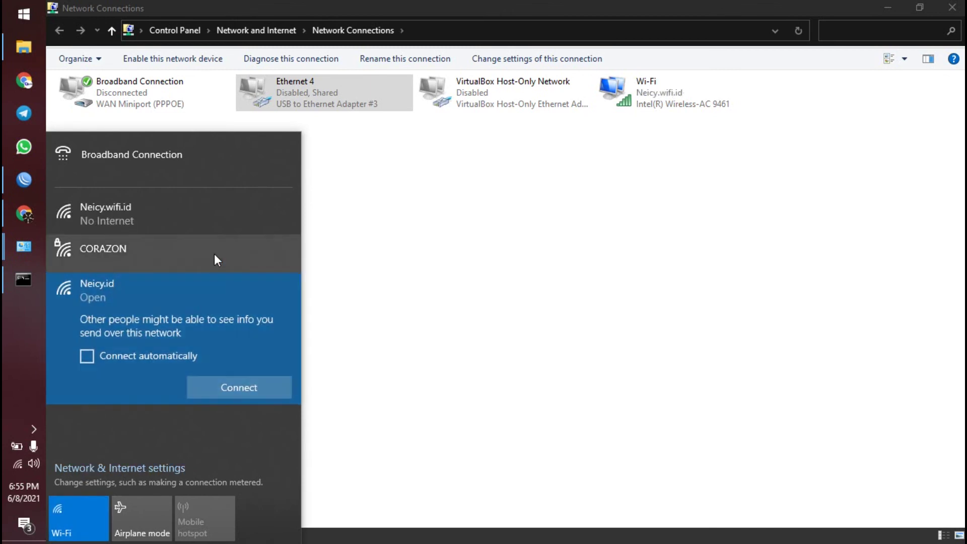
click(240, 392)
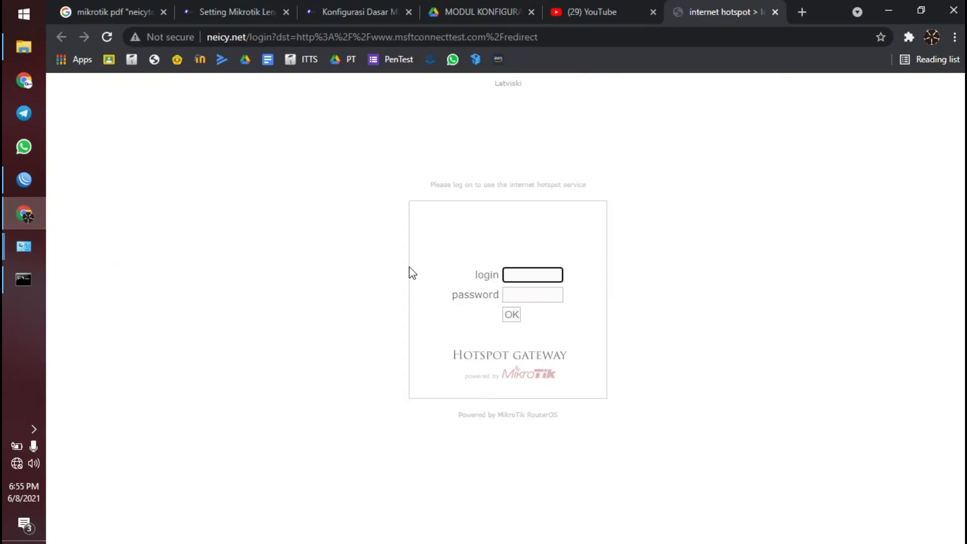
- Point Chrome at the router's gateway address 192.168.100.1 to reach the hotspot portal
click(518, 292)
click(519, 276)
click(366, 208)
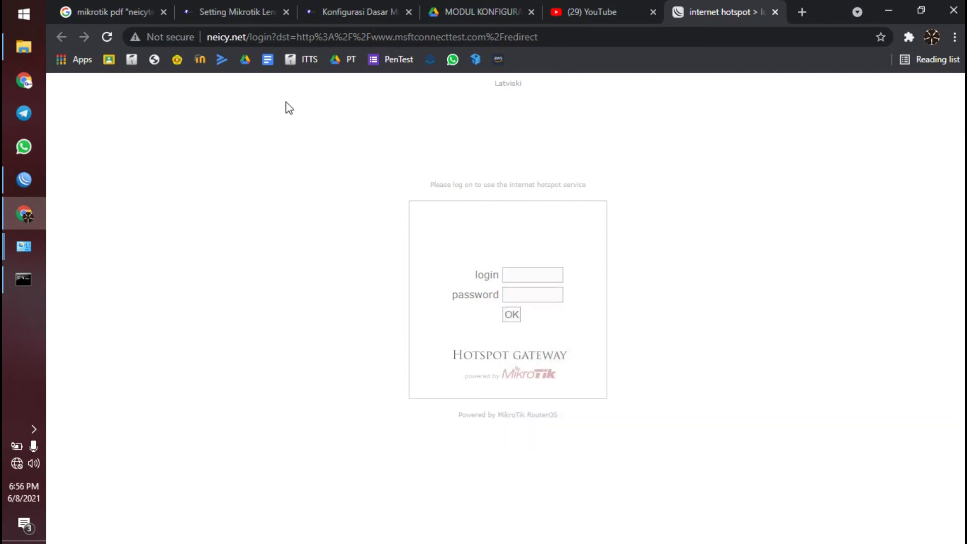
drag(246, 38, 207, 37)
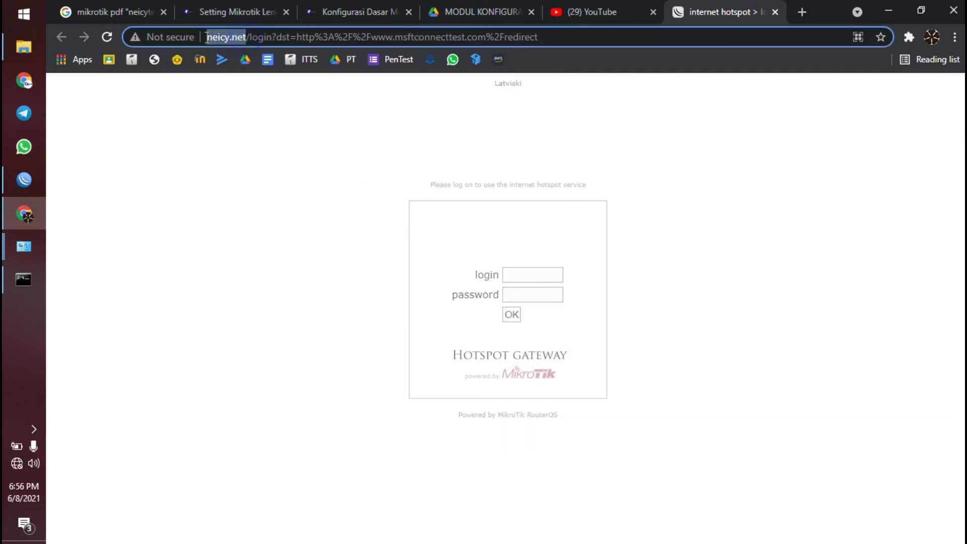
click(269, 124)
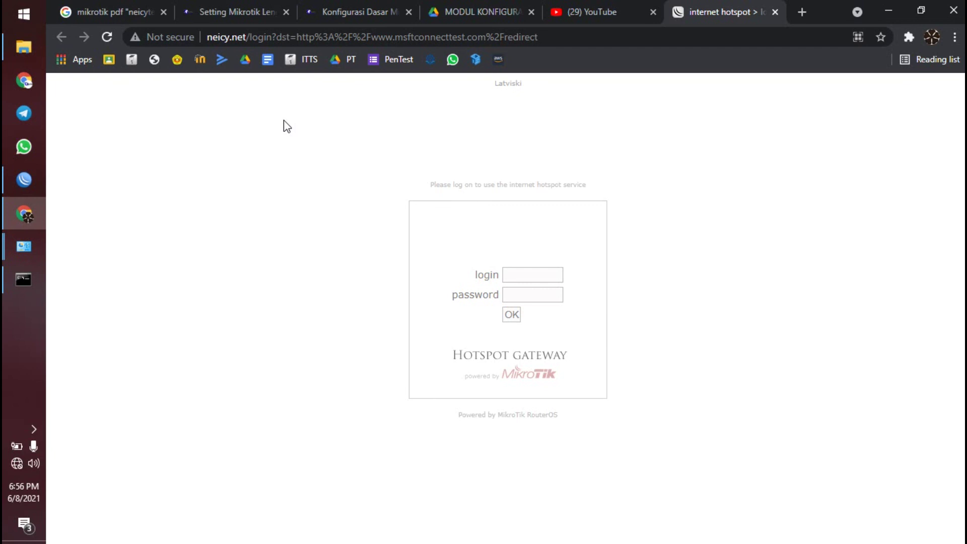
click(234, 38)
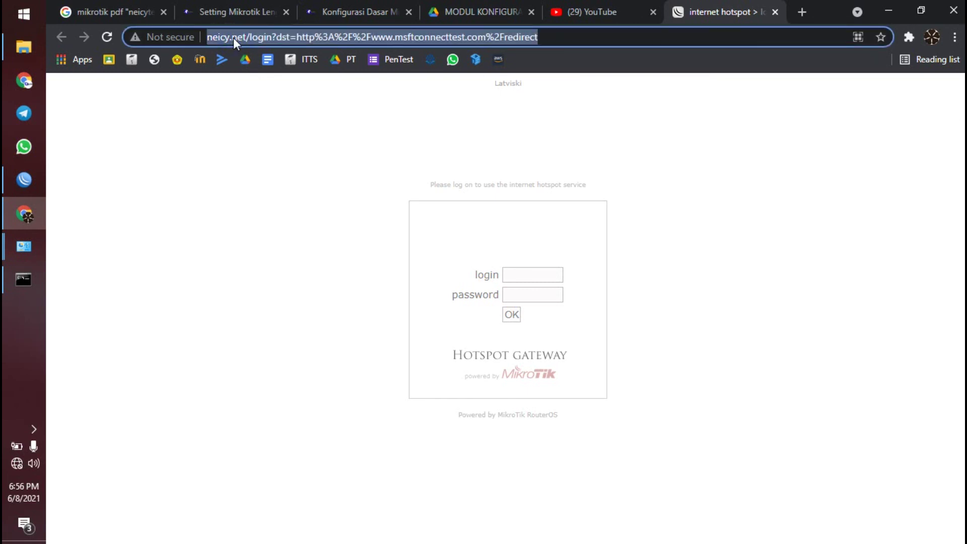
text(192)
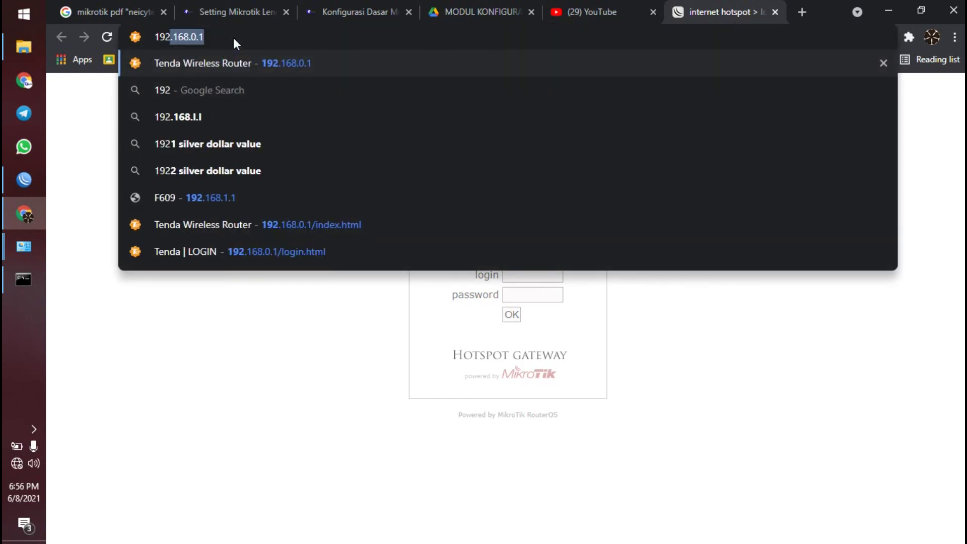
text(.168.100,1)
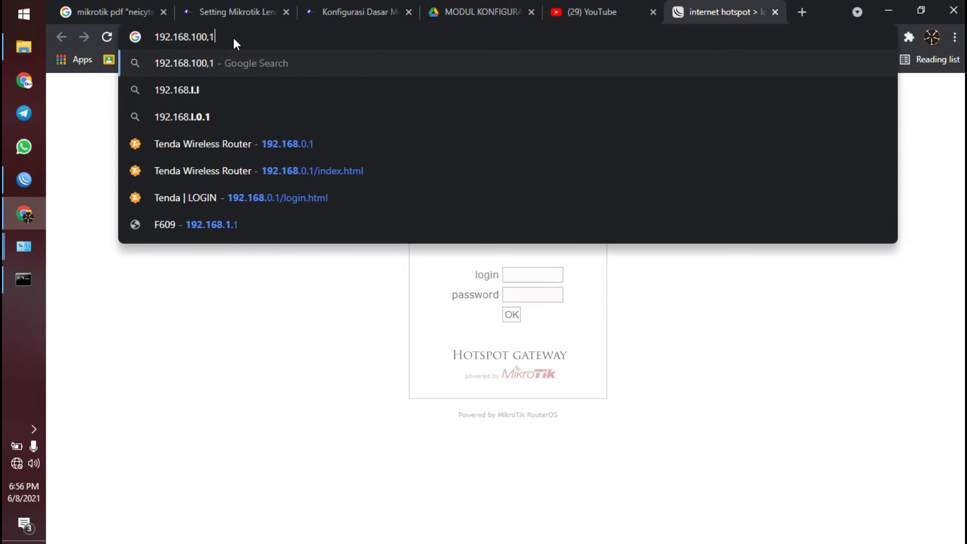
key(BackSpace)
key(BackSpace)
text(.1)
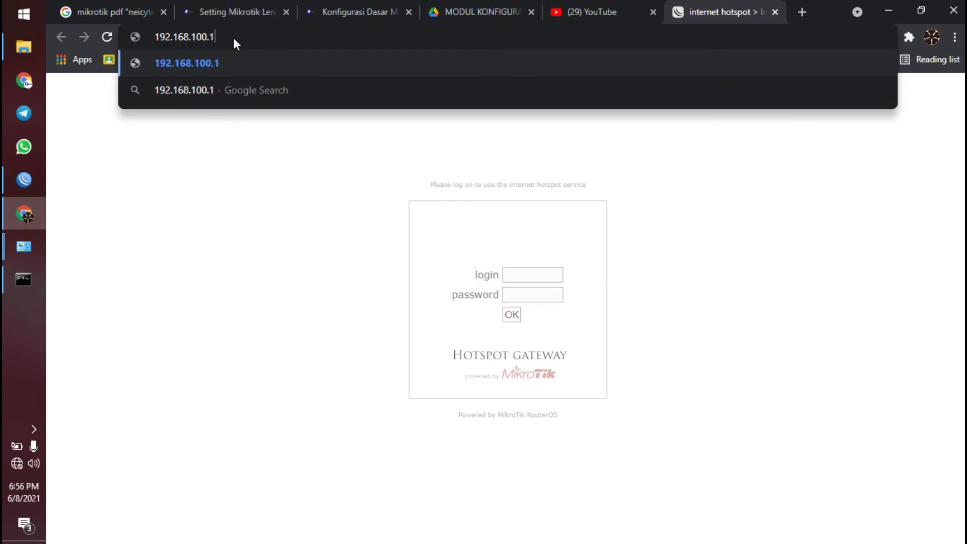
key(Return)
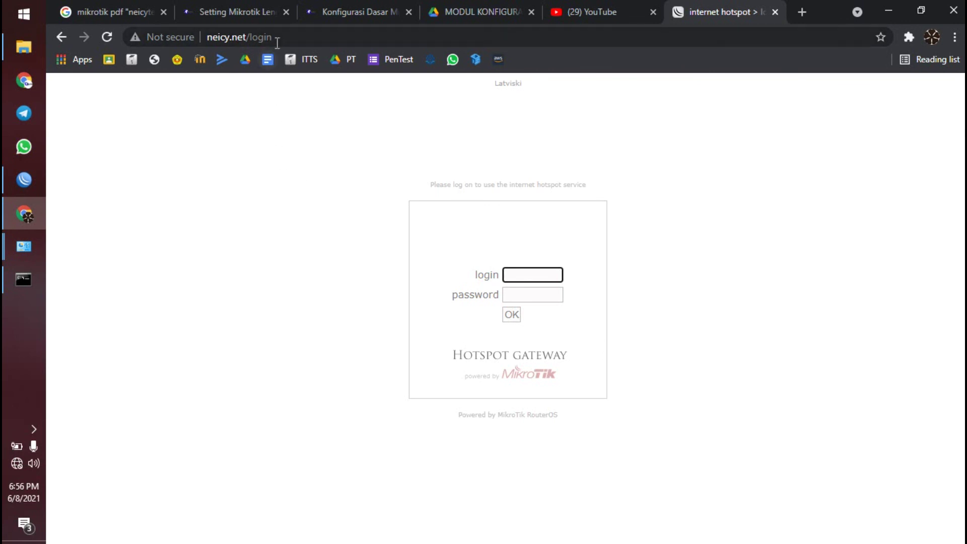
- Enter the new hotspot user's name and password in the portal's login form
click(211, 37)
click(277, 146)
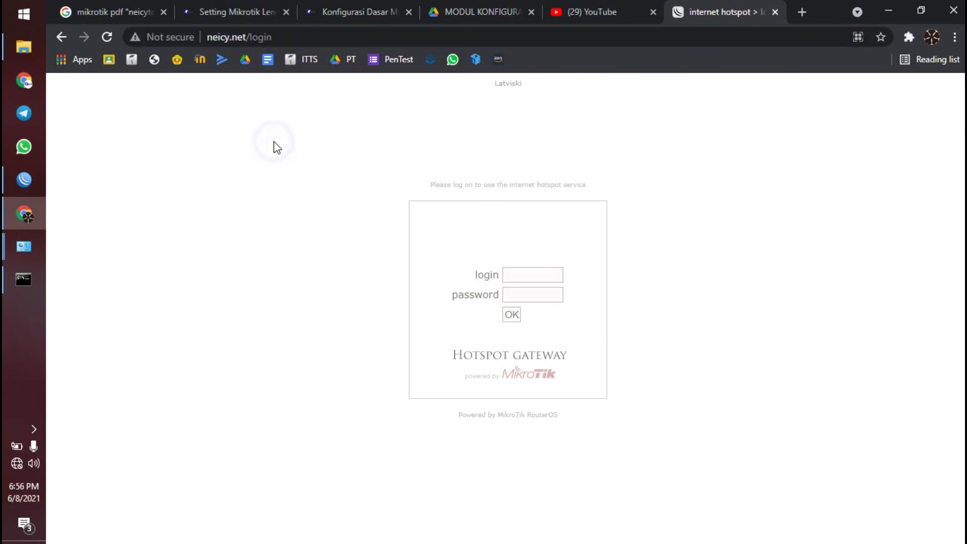
click(556, 275)
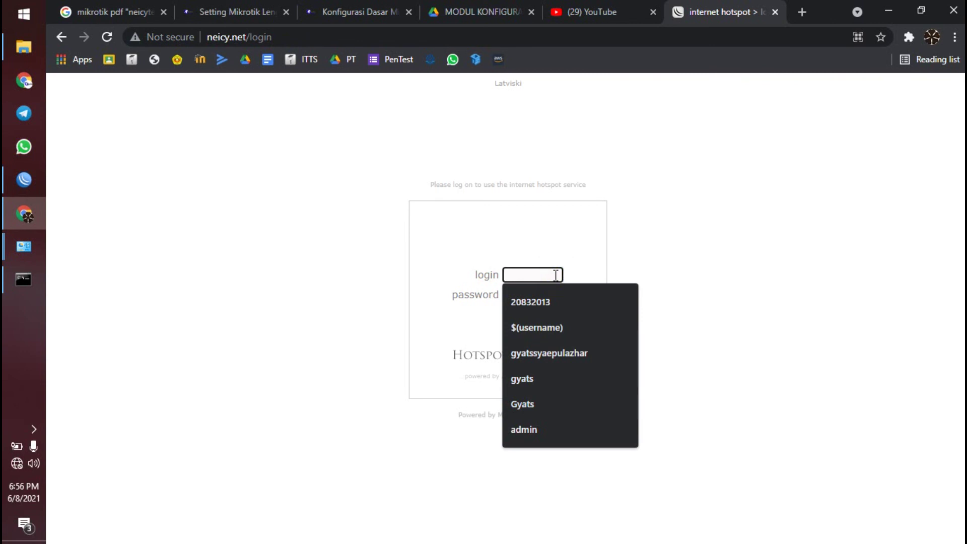
text(neicy)
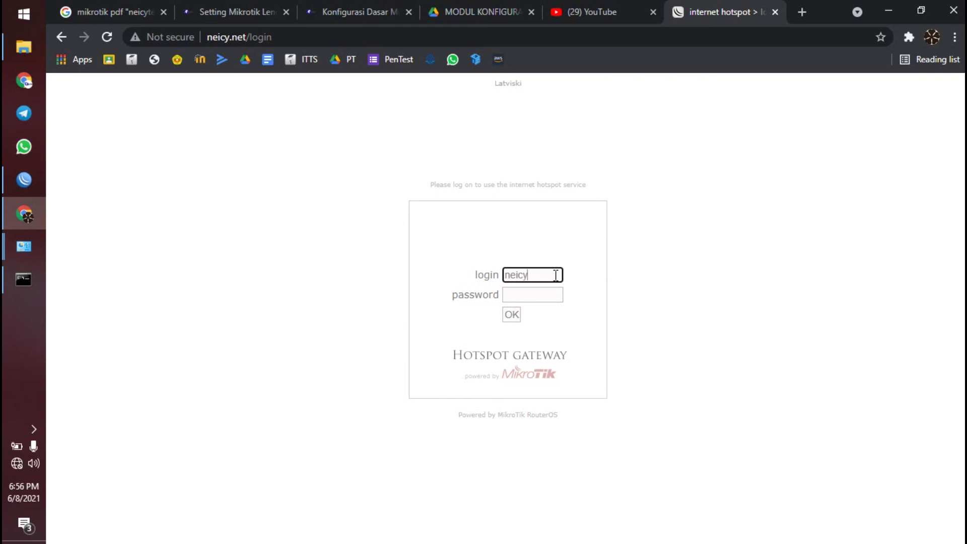
key(Tab)
text(n)
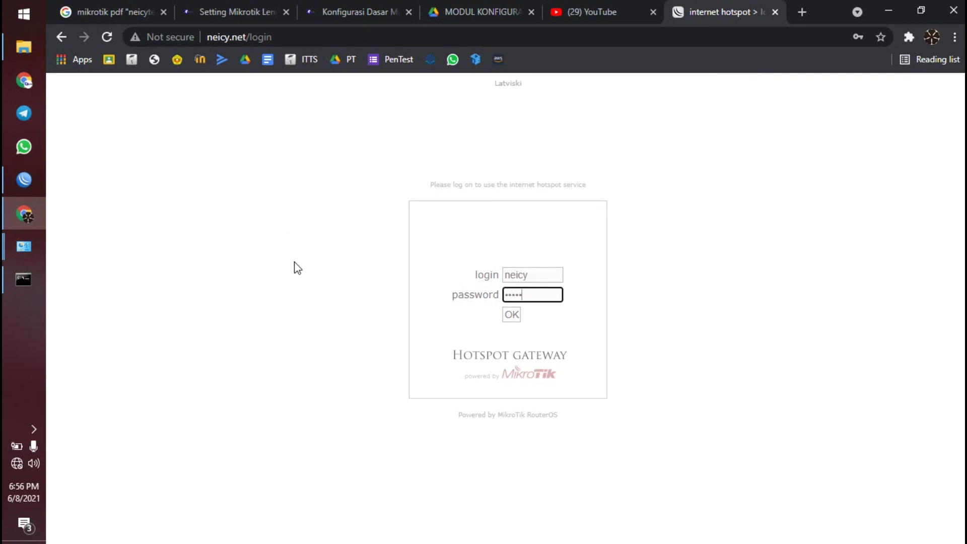
key(super+r)
- Ping 8.8.8.8 from cmd and get 'Destination net unreachable' replies from 192.168.100.1
key(Return)
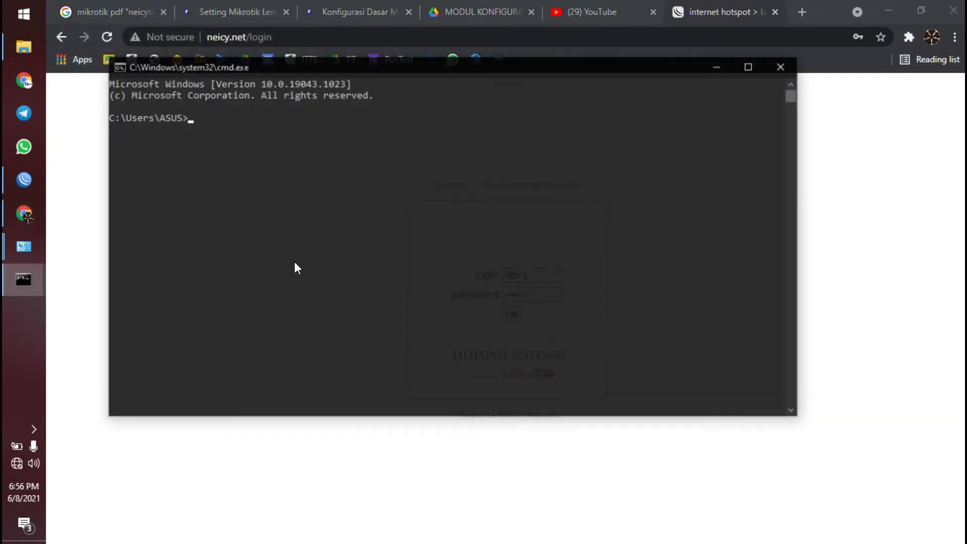
text(ping 8.8.8.8)
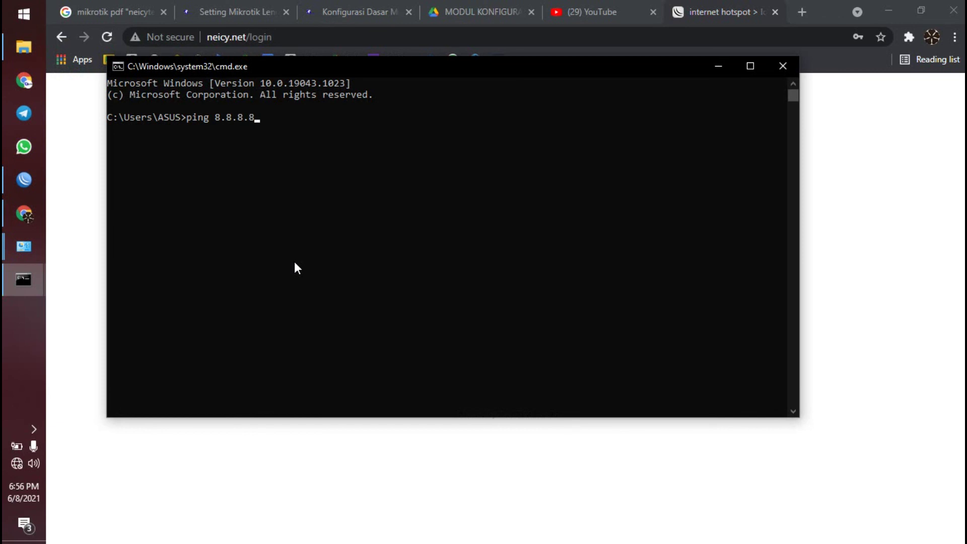
key(Return)
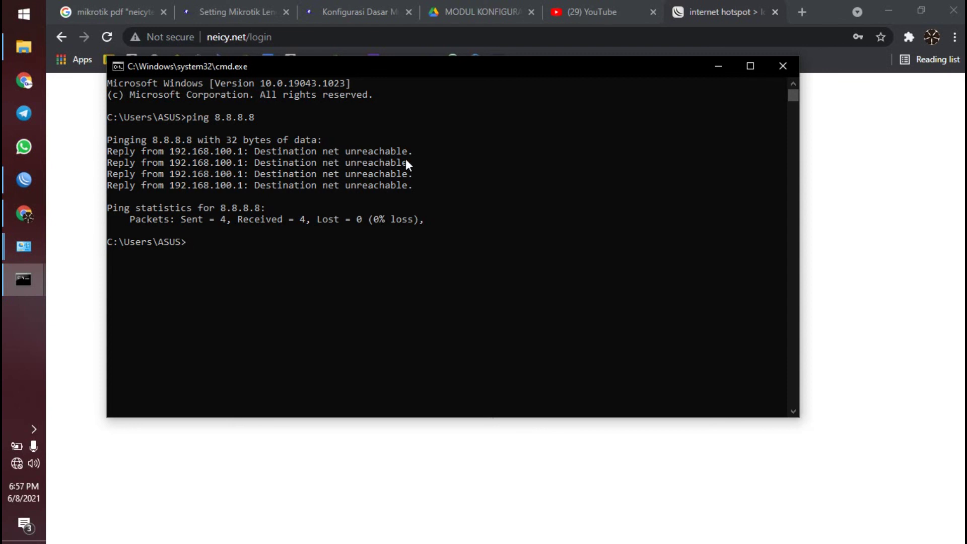
key(Return)
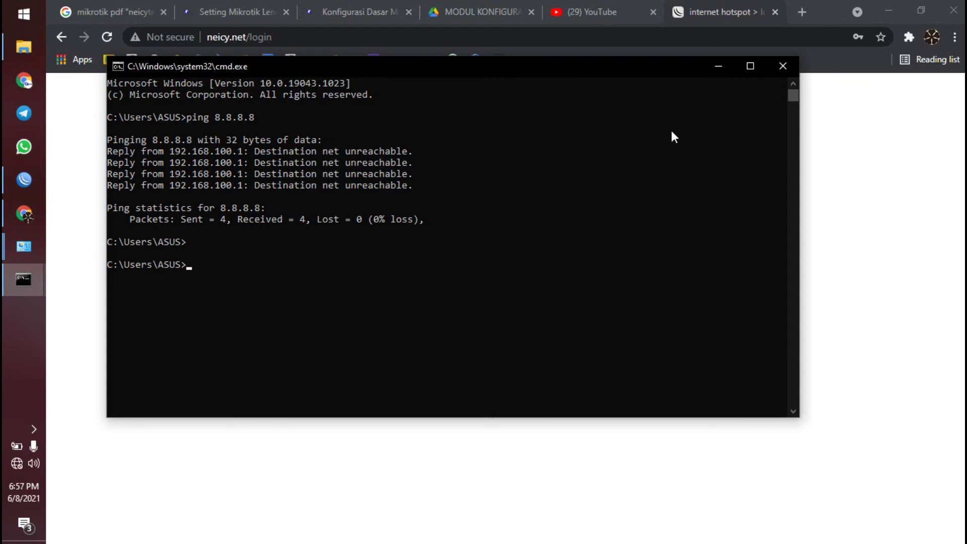
- Close the command prompt and reopen YouTube in a fresh Chrome tab
click(782, 67)
click(637, 9)
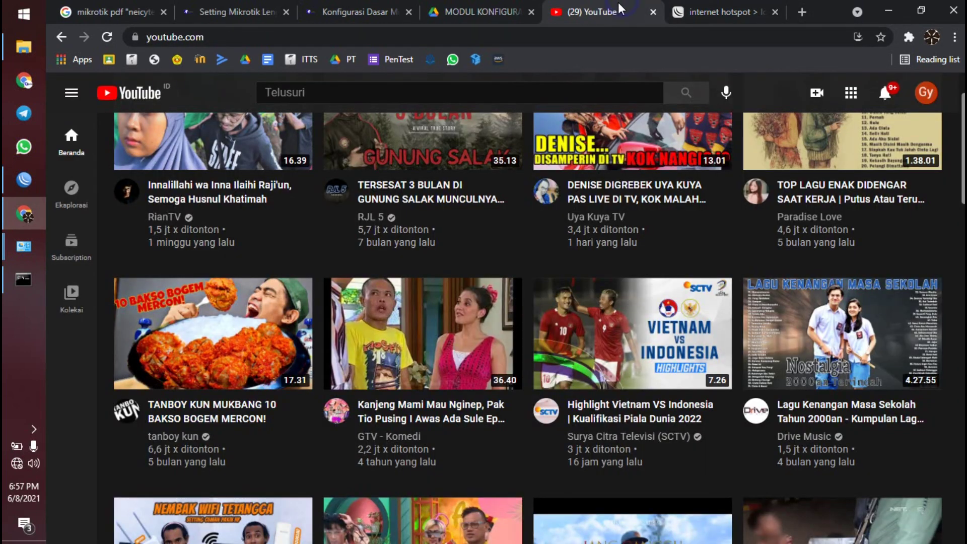
click(655, 11)
click(682, 10)
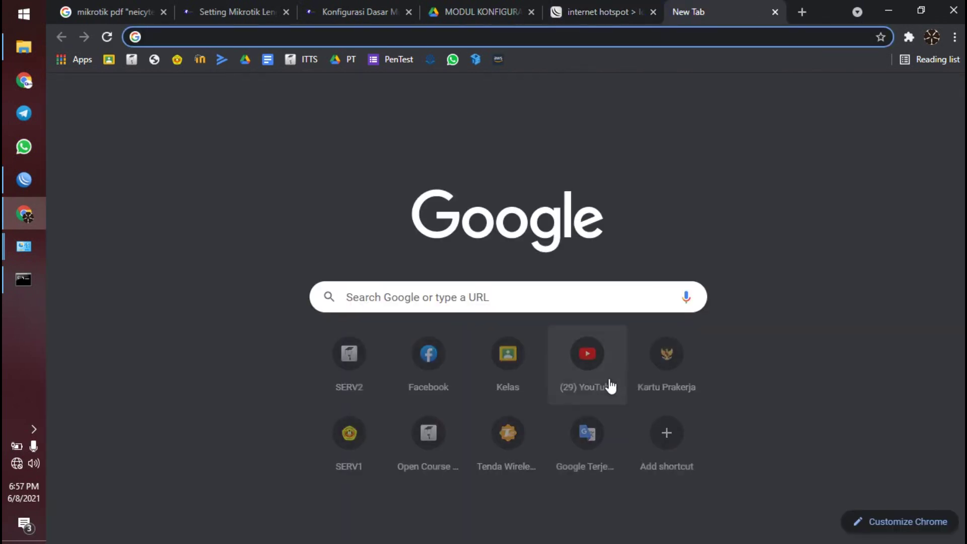
click(576, 377)
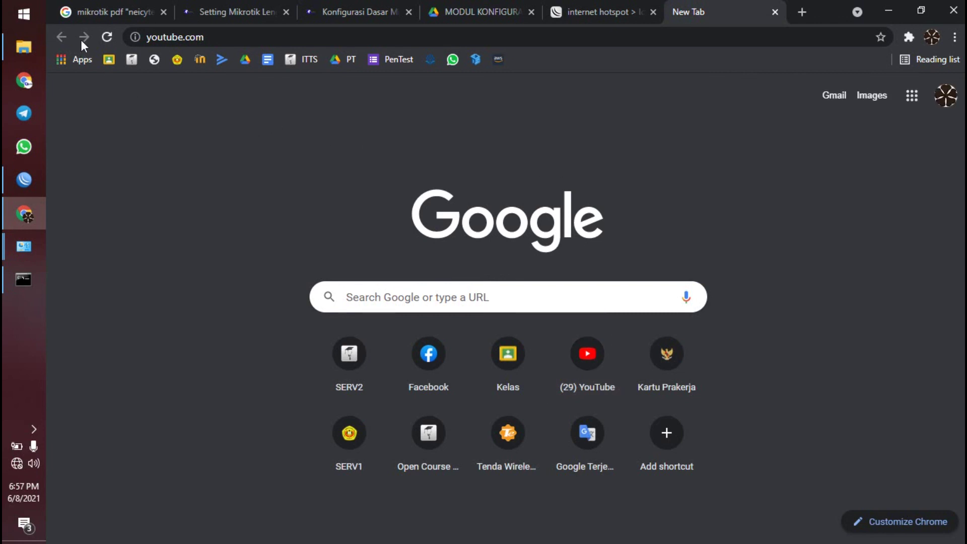
click(107, 37)
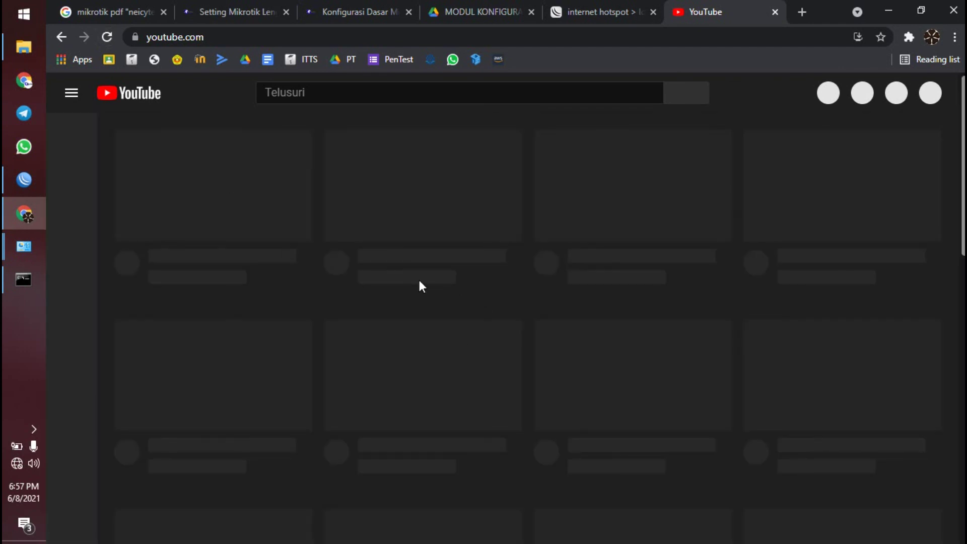
- Submit the hotspot login, reaching the status page with IP 192.168.100.253, and decline saving the password
click(627, 4)
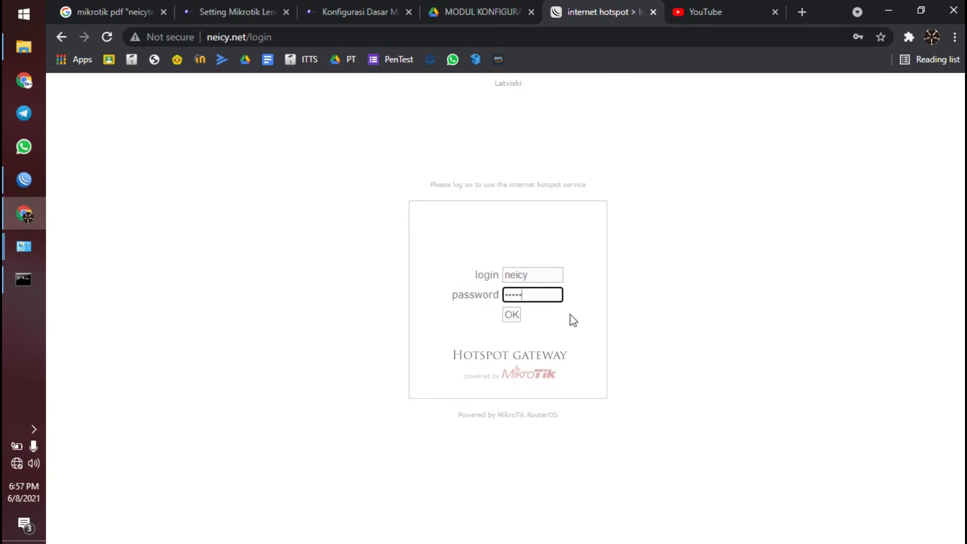
drag(544, 274, 488, 275)
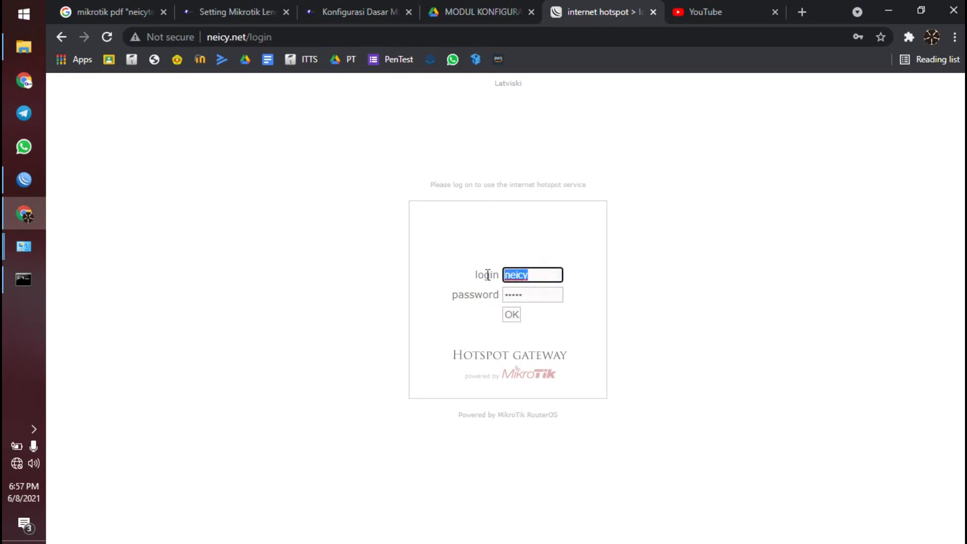
click(536, 294)
click(570, 284)
click(512, 315)
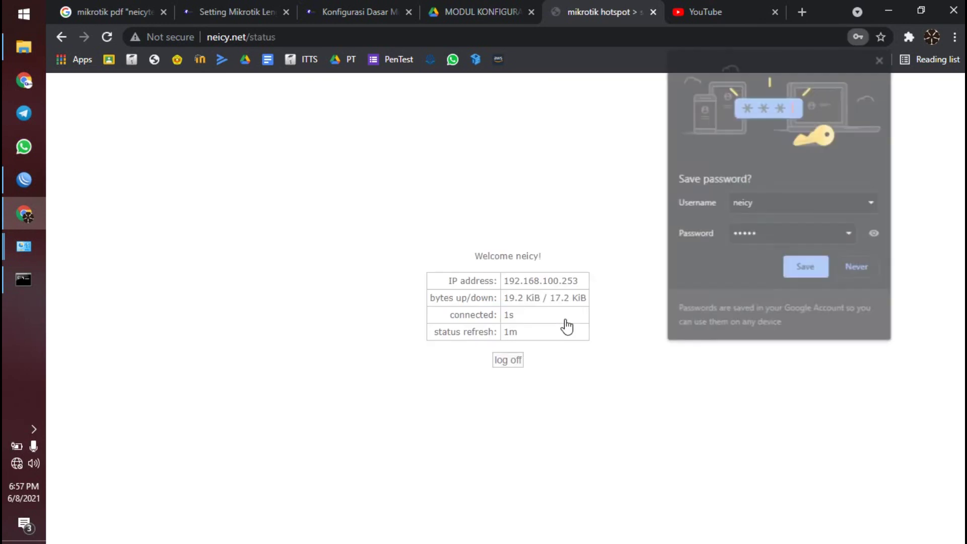
triple_click(470, 228)
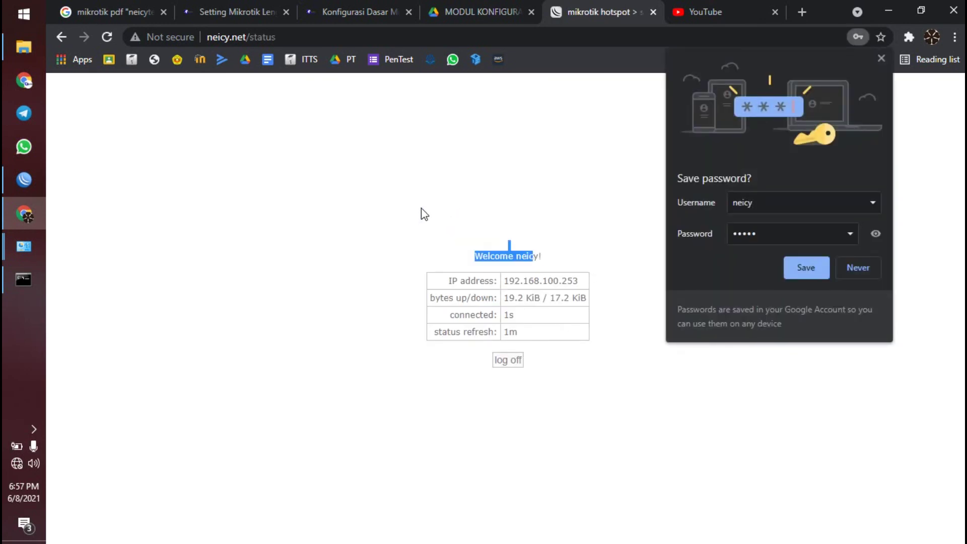
click(480, 231)
drag(480, 237, 569, 267)
click(881, 59)
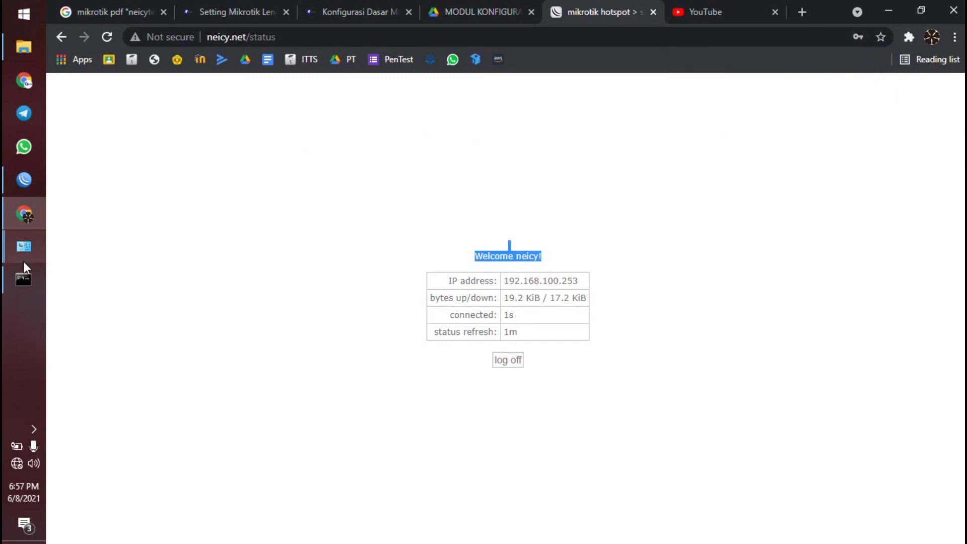
click(23, 279)
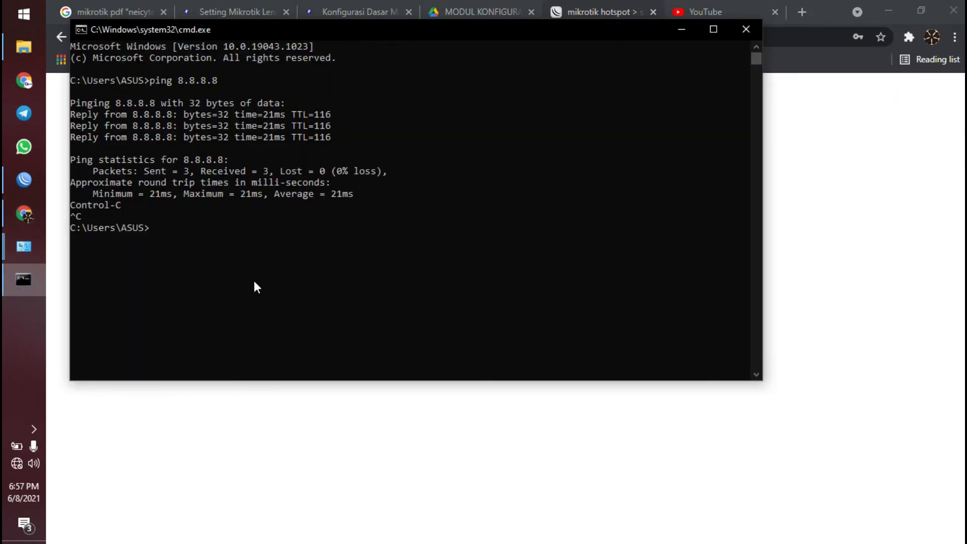
- Re-run ping 8.8.8.8, now replying in 21 ms, then reload YouTube over the hotspot
key(Up)
key(Return)
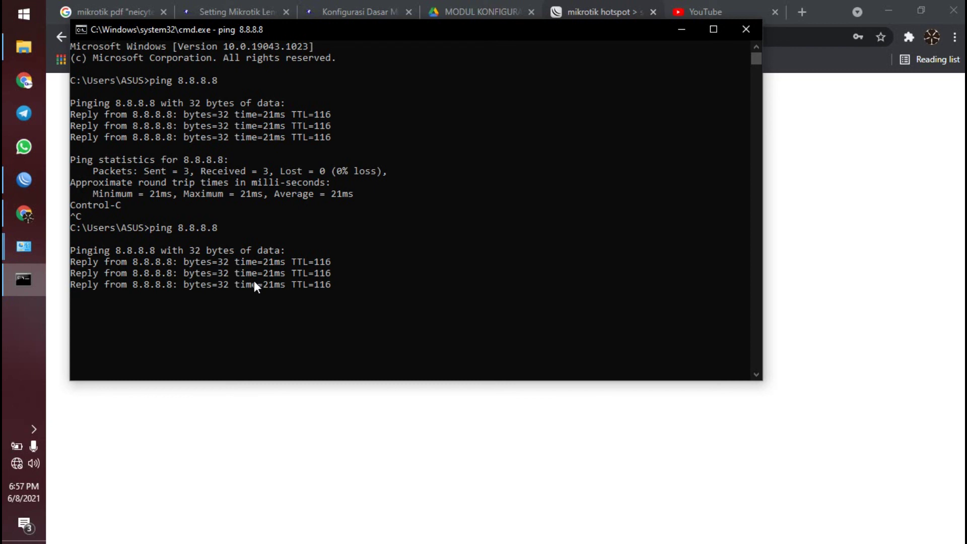
click(731, 29)
click(730, 8)
click(540, 398)
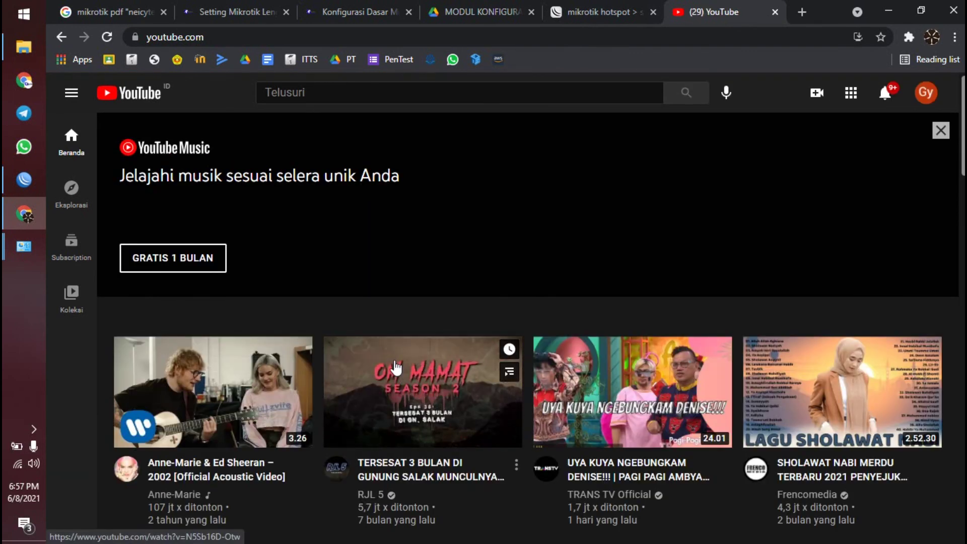
- Scroll through the MikroTik configuration articles and the MODUL KONFIGURASI PDF
scroll(396, 368, down, 15)
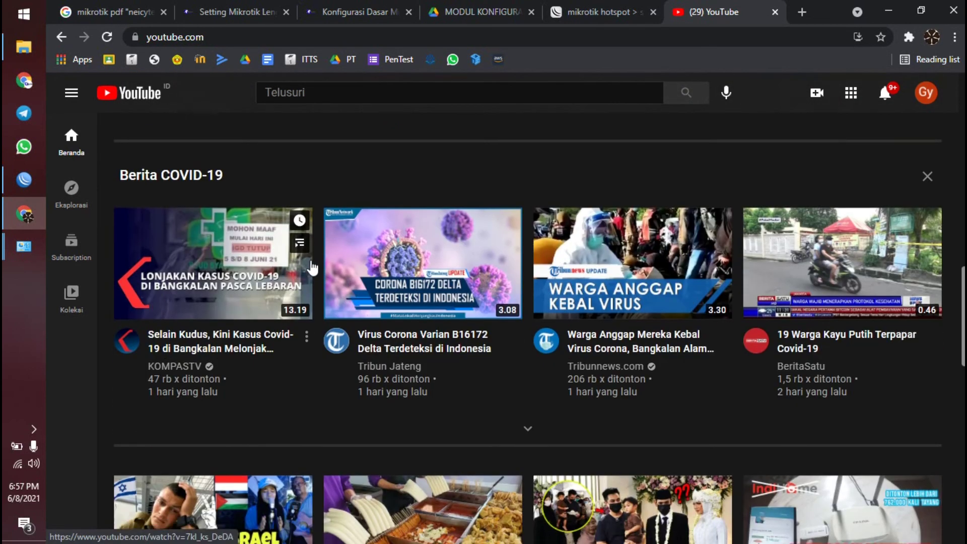
scroll(313, 267, down, 3)
click(311, 12)
scroll(373, 321, down, 20)
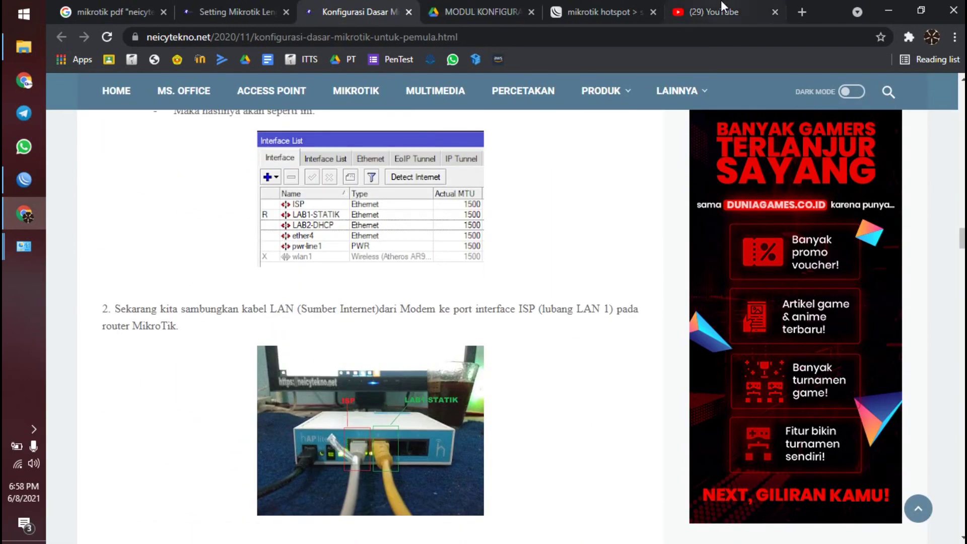
click(723, 9)
click(517, 10)
scroll(507, 269, down, 6)
scroll(504, 278, down, 8)
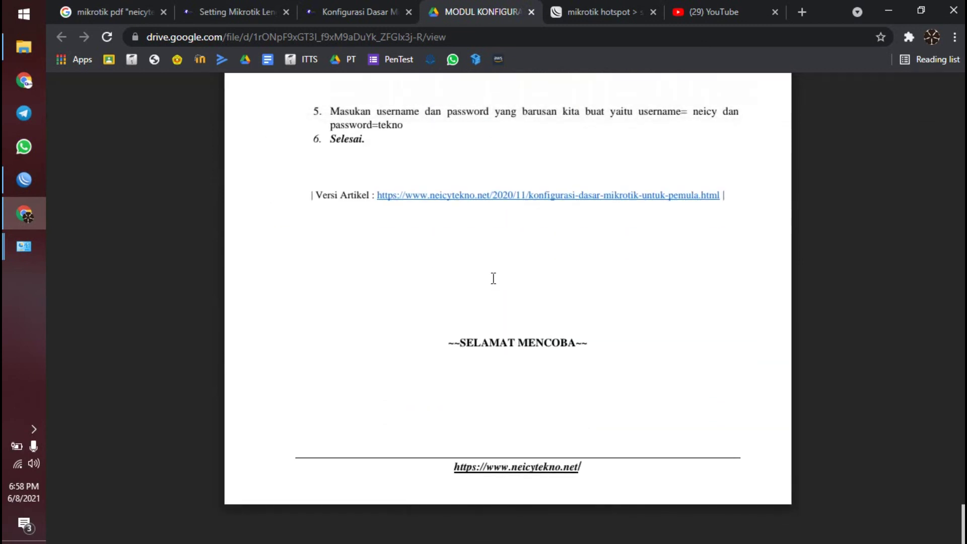
scroll(493, 278, up, 1)
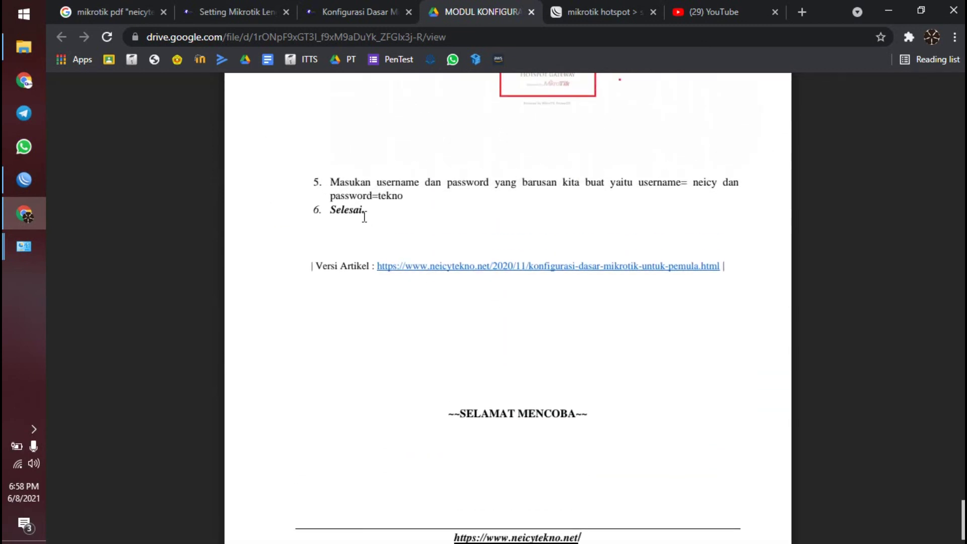
scroll(364, 217, up, 14)
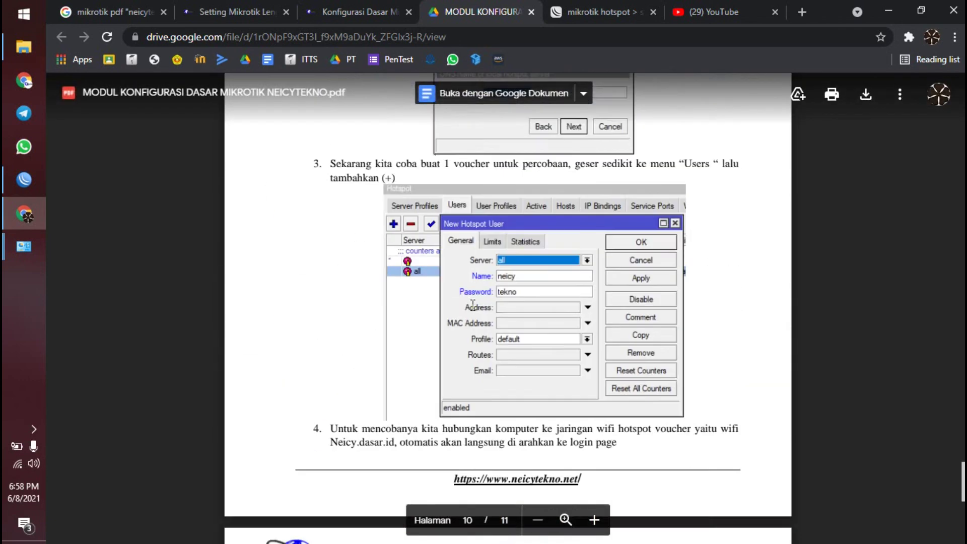
scroll(473, 305, down, 14)
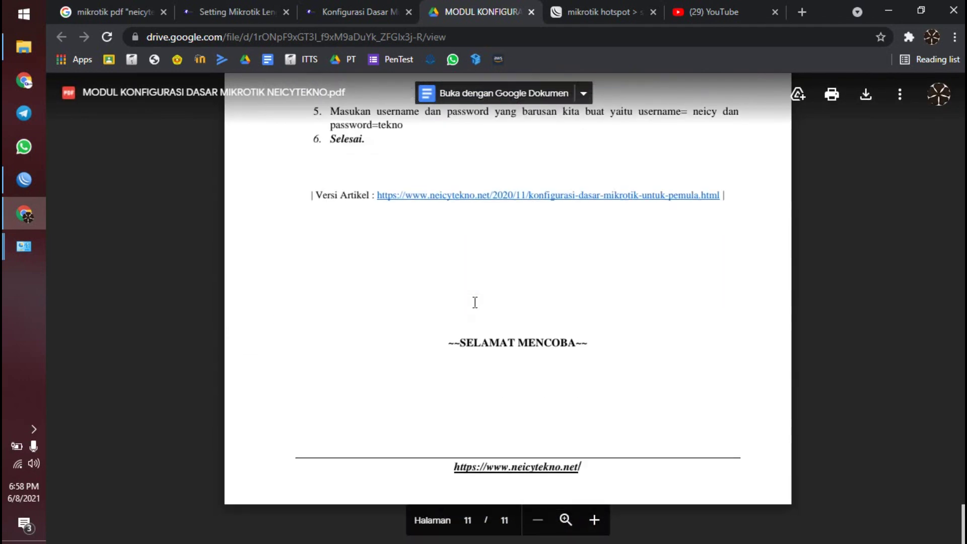
- Open the article linked in the PDF and read through the Setting Mikrotik article
click(508, 196)
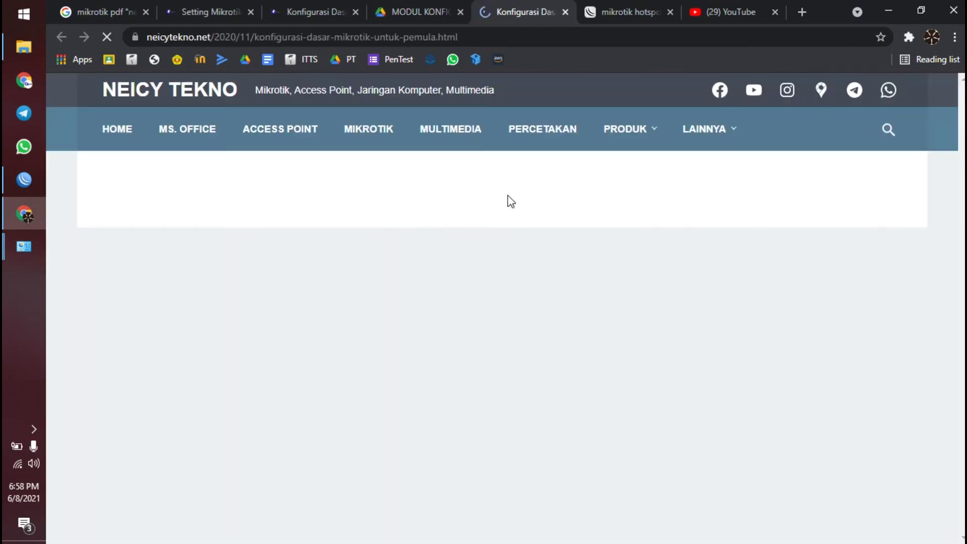
scroll(479, 191, down, 7)
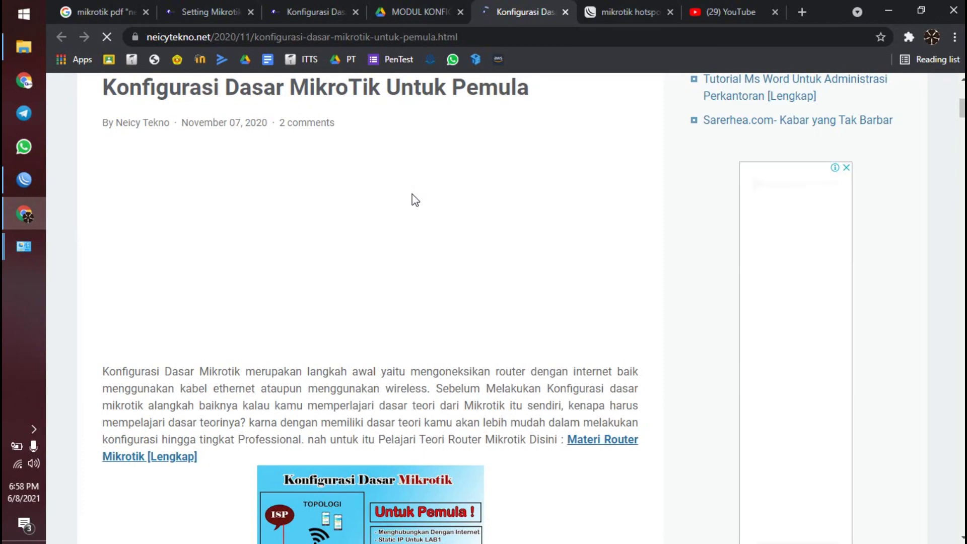
scroll(412, 195, down, 20)
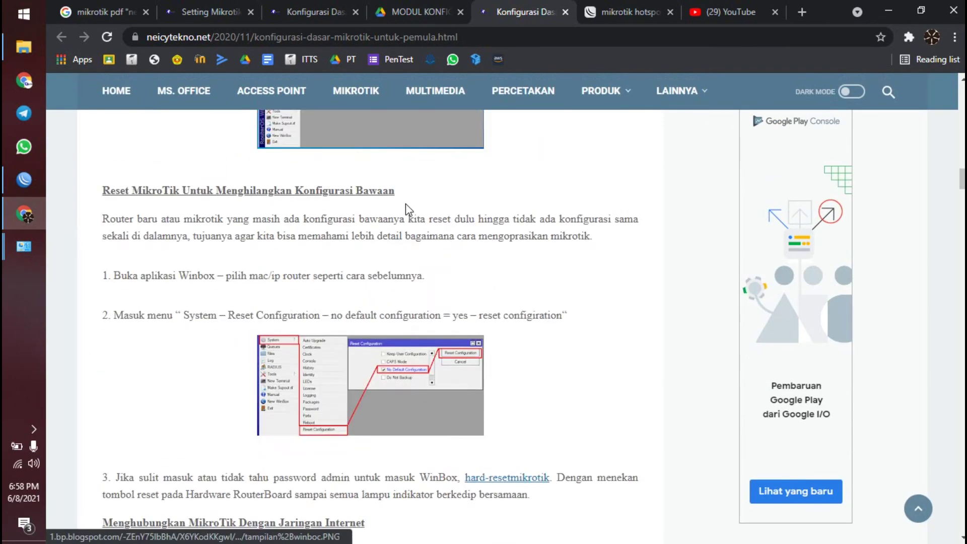
scroll(408, 217, down, 20)
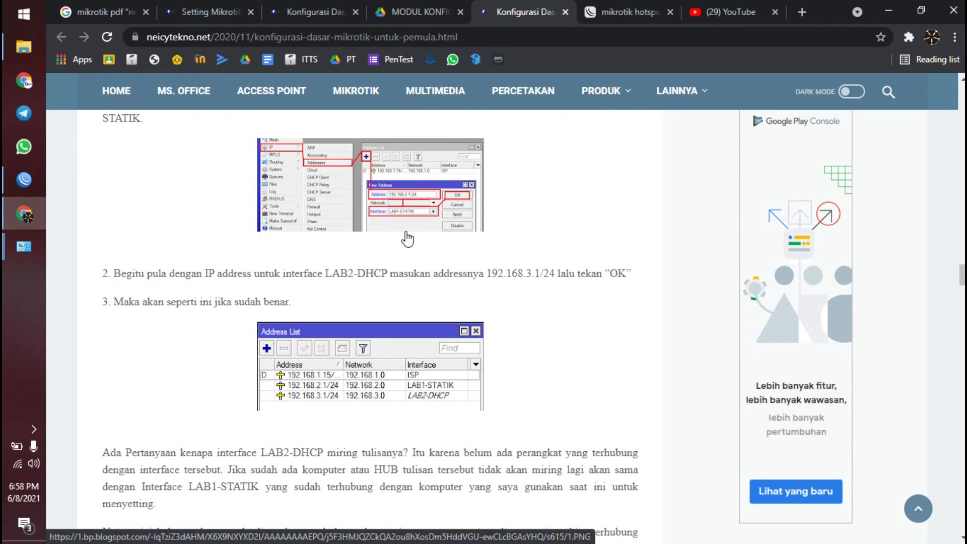
scroll(406, 241, down, 7)
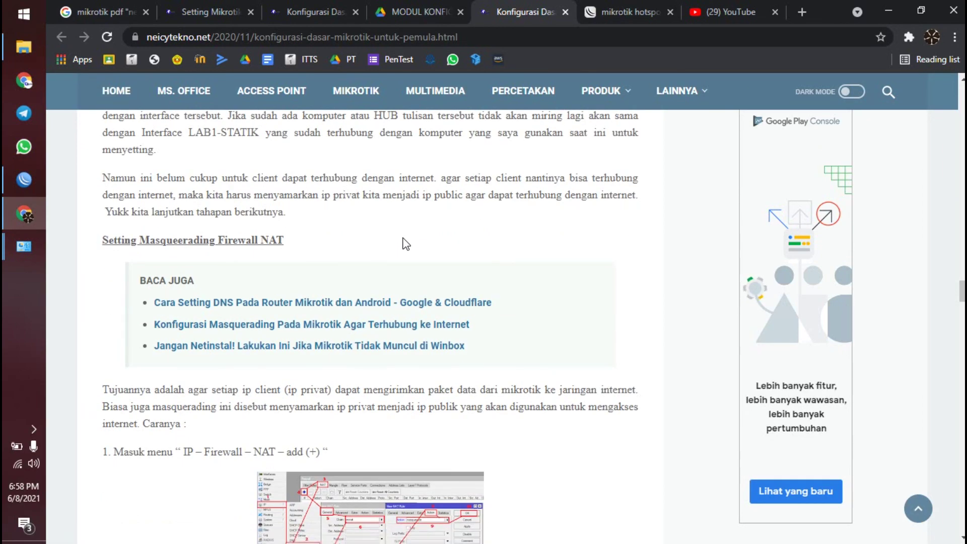
scroll(406, 245, down, 20)
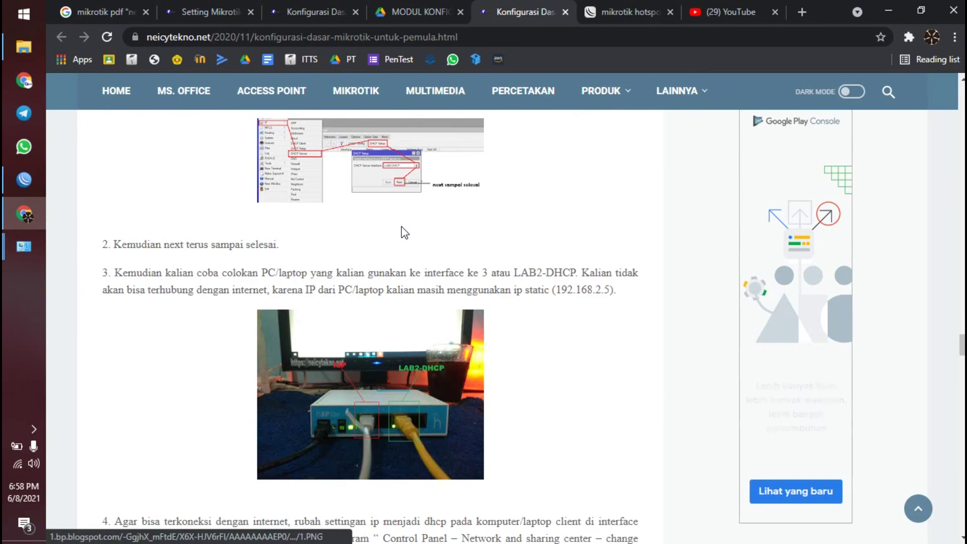
scroll(400, 241, down, 20)
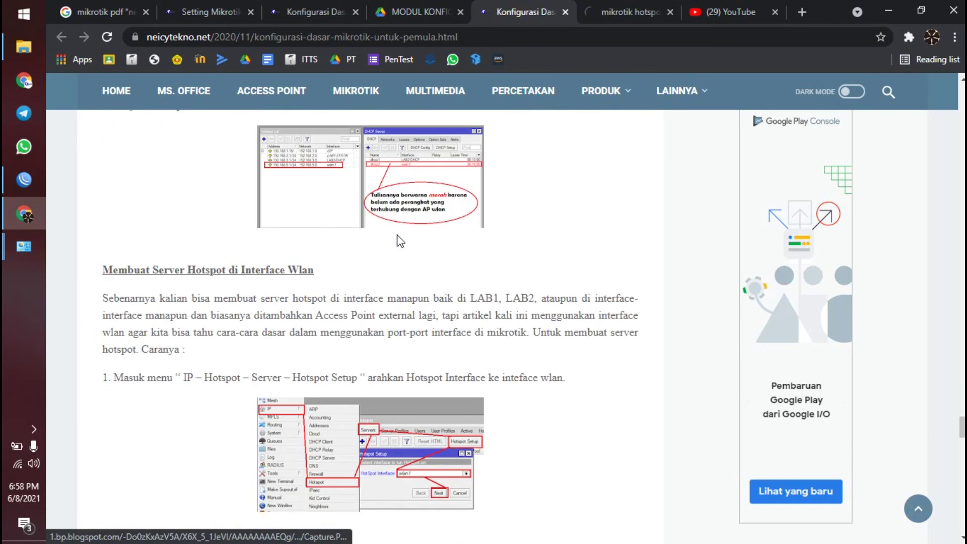
scroll(398, 247, down, 8)
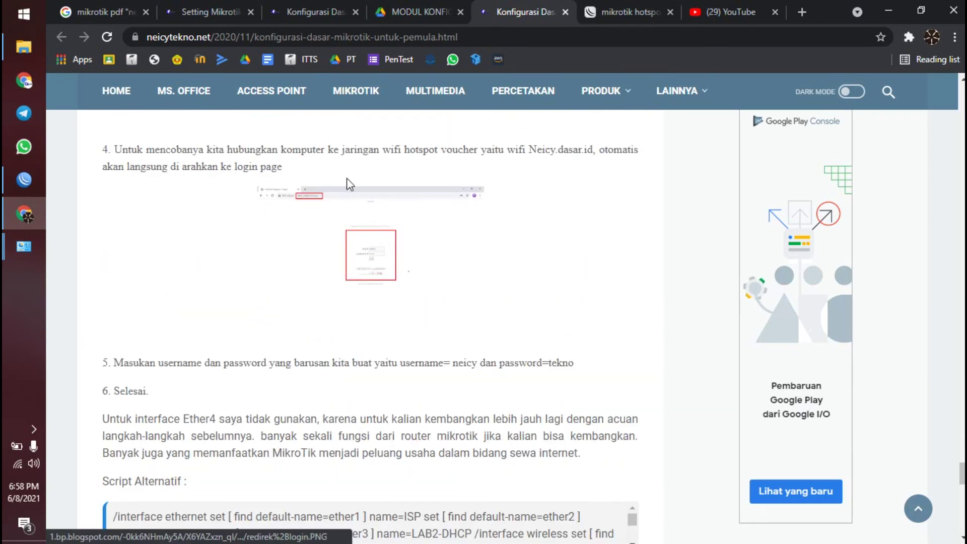
click(292, 6)
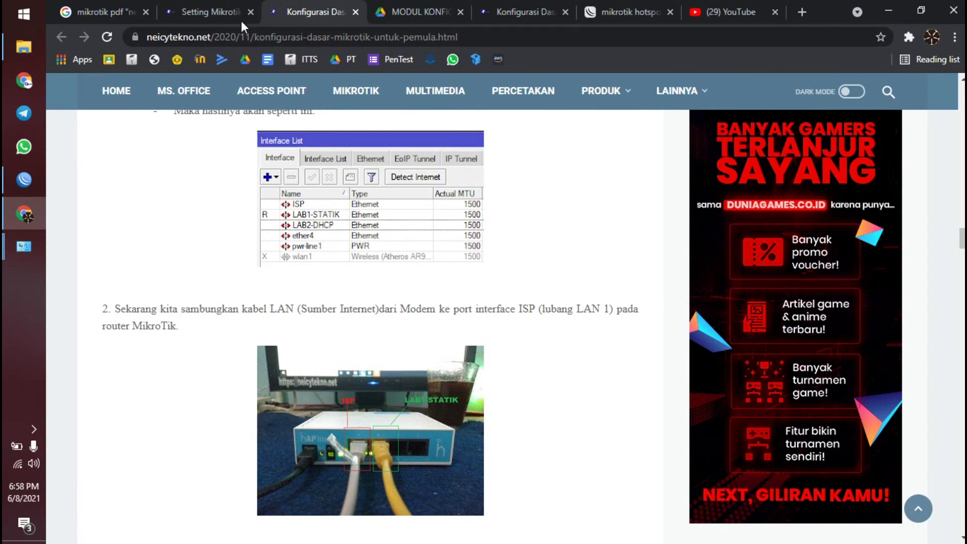
click(241, 20)
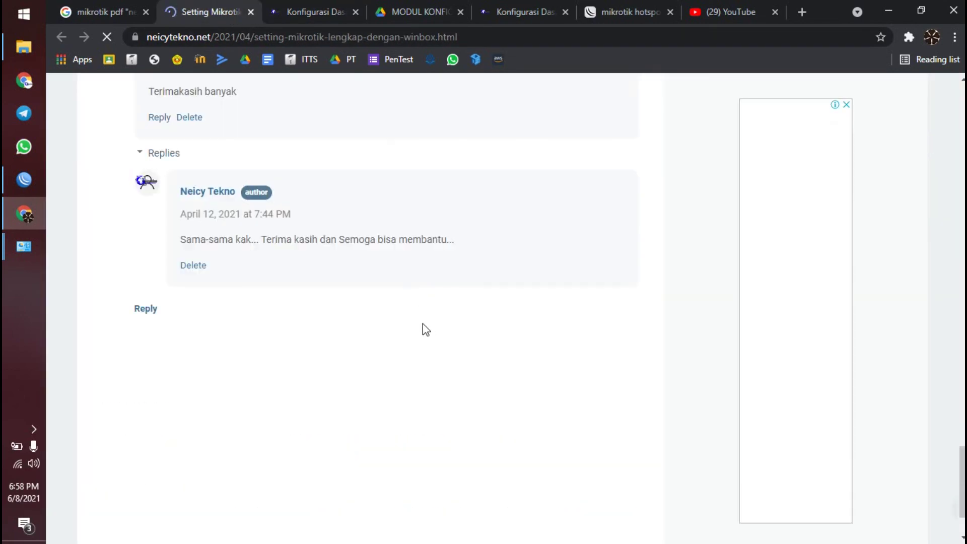
scroll(387, 330, up, 6)
scroll(384, 326, up, 12)
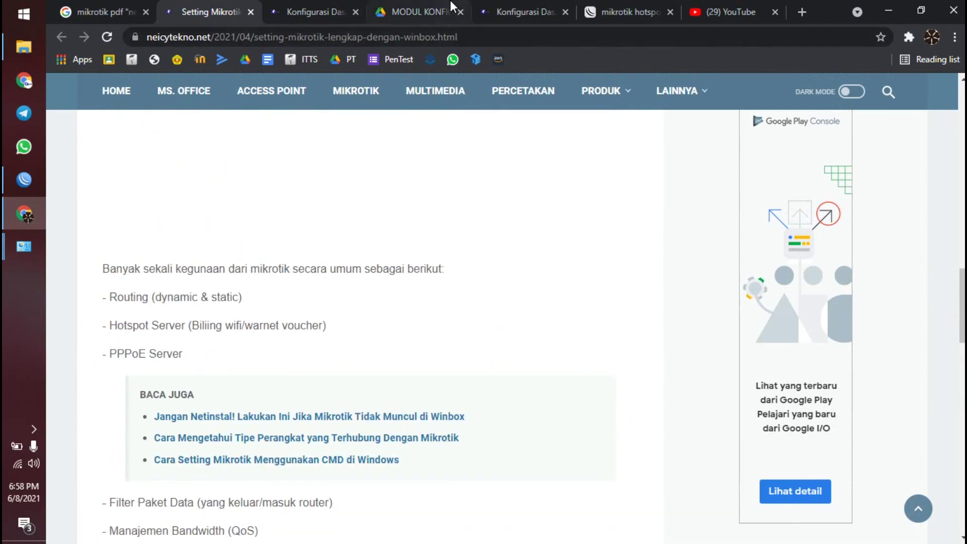
scroll(449, 186, up, 12)
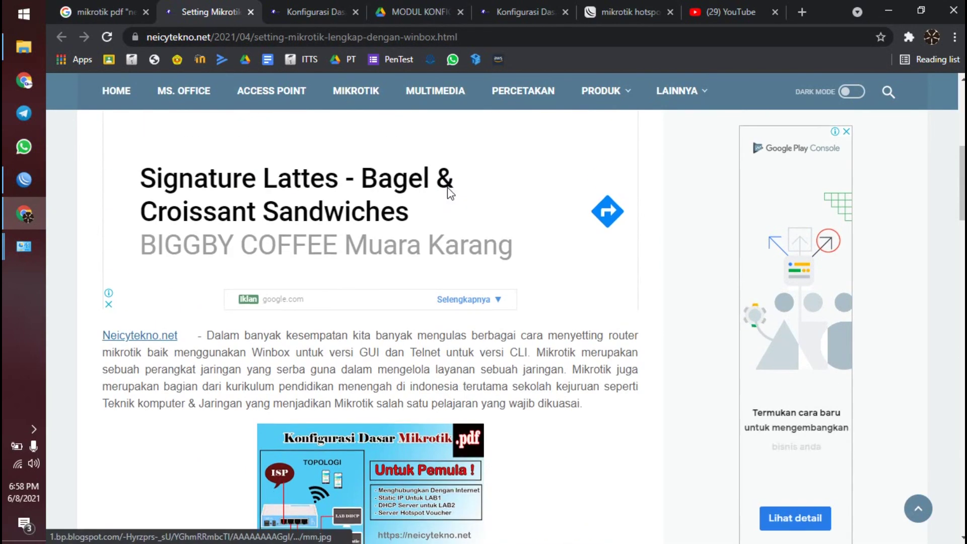
scroll(441, 209, down, 12)
scroll(434, 230, down, 7)
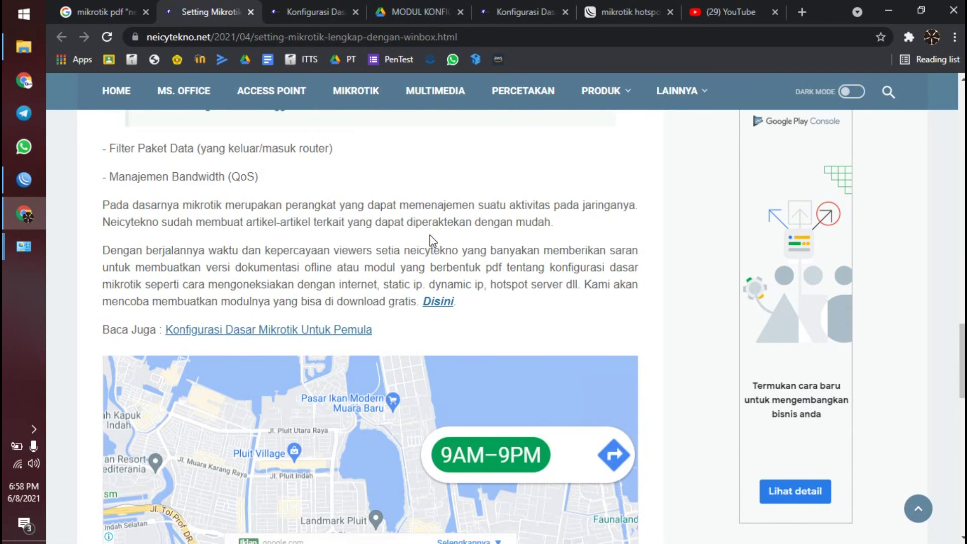
scroll(408, 267, down, 4)
scroll(407, 270, up, 4)
- Reconnect WinBox to 192.168.3.1 and open the Interface List showing live wlan1 traffic
click(731, 11)
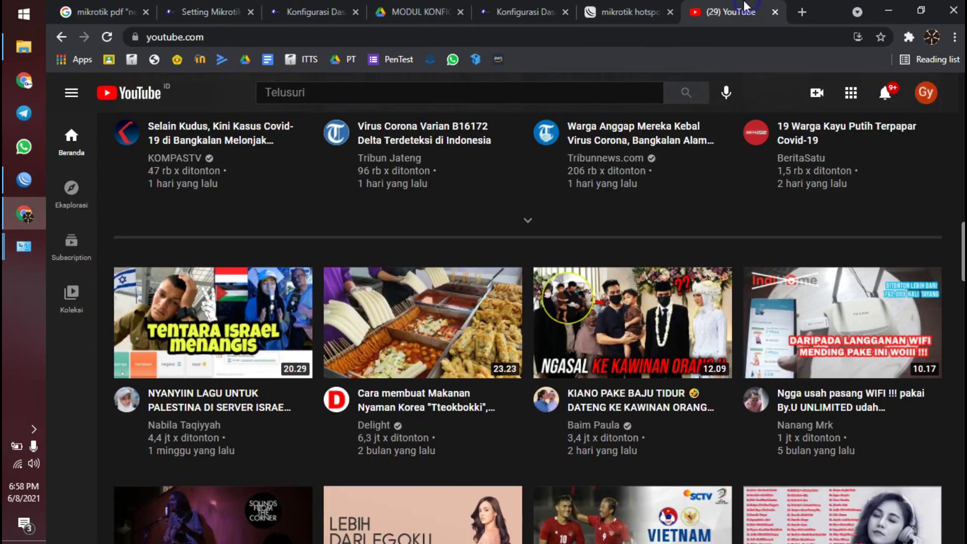
click(24, 179)
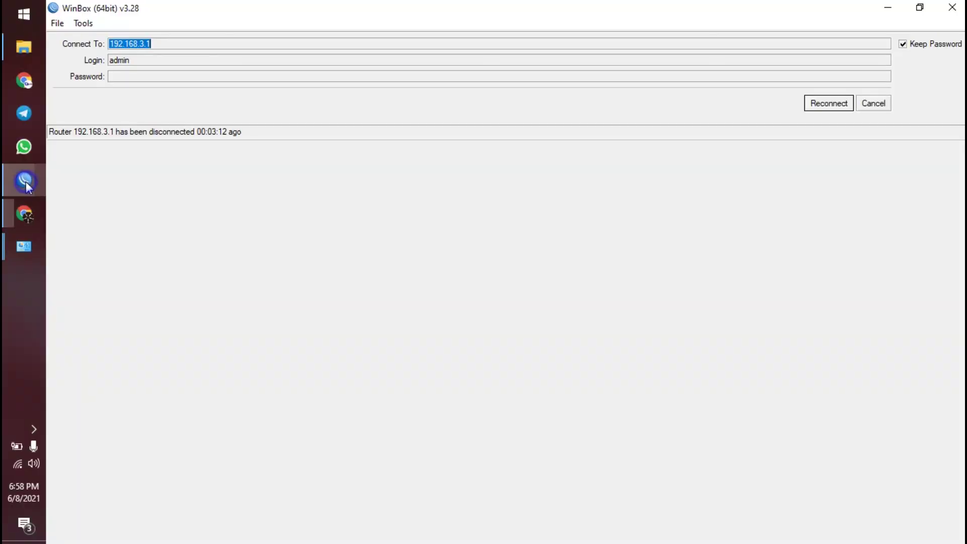
click(821, 107)
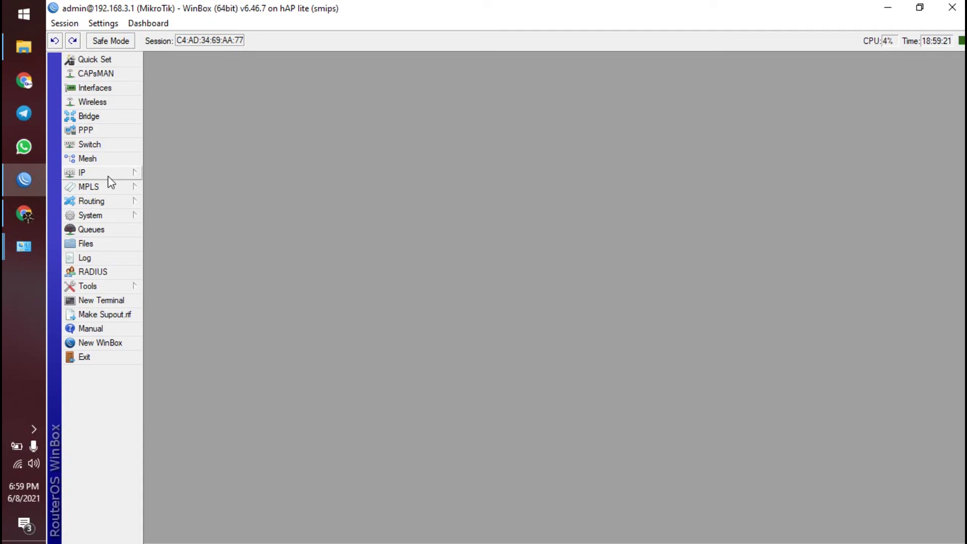
click(25, 215)
click(419, 11)
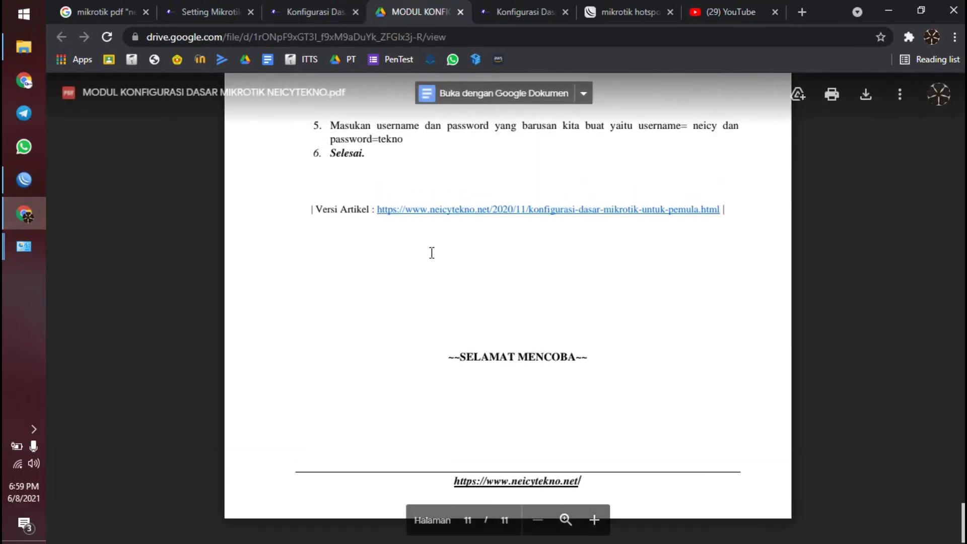
scroll(432, 253, up, 10)
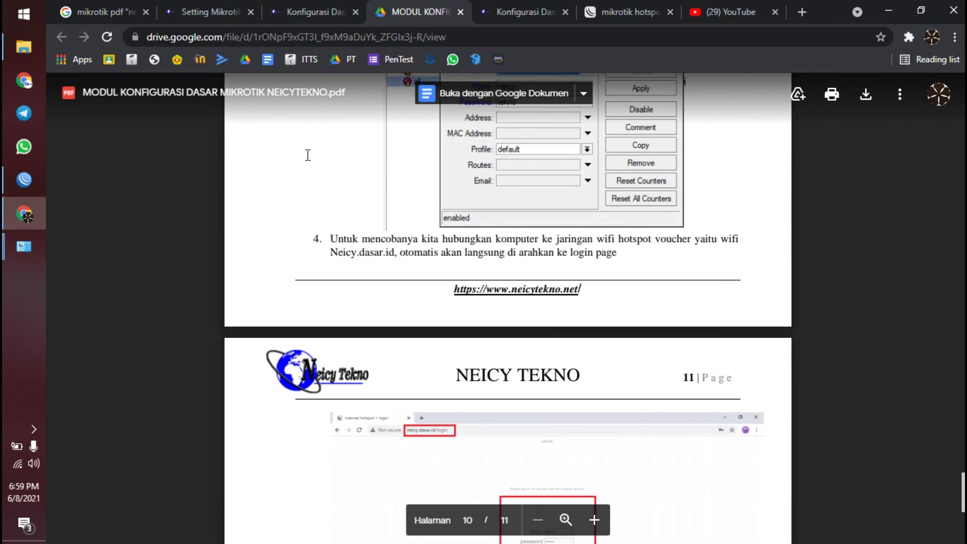
click(24, 179)
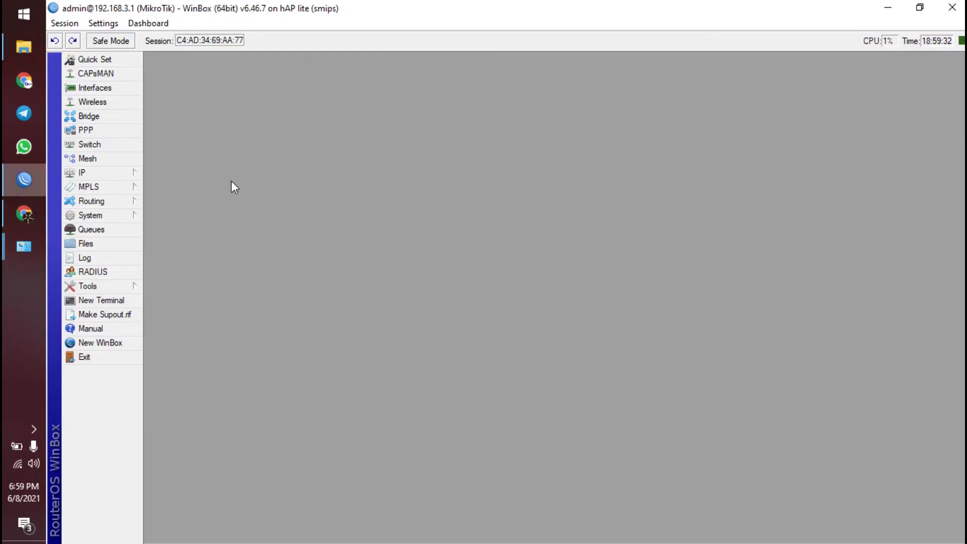
click(113, 88)
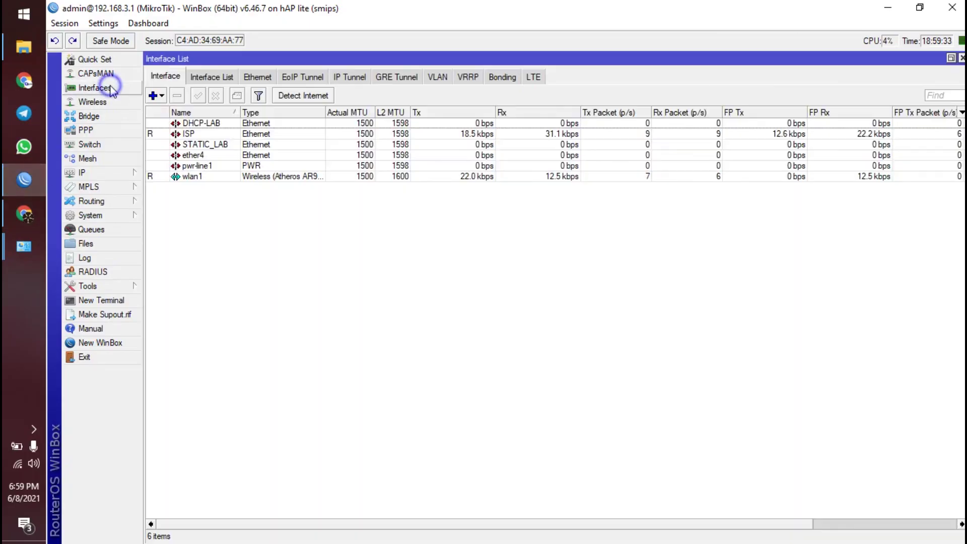
- Select wlan1 in the Interface List and open the IP Addresses list
click(213, 134)
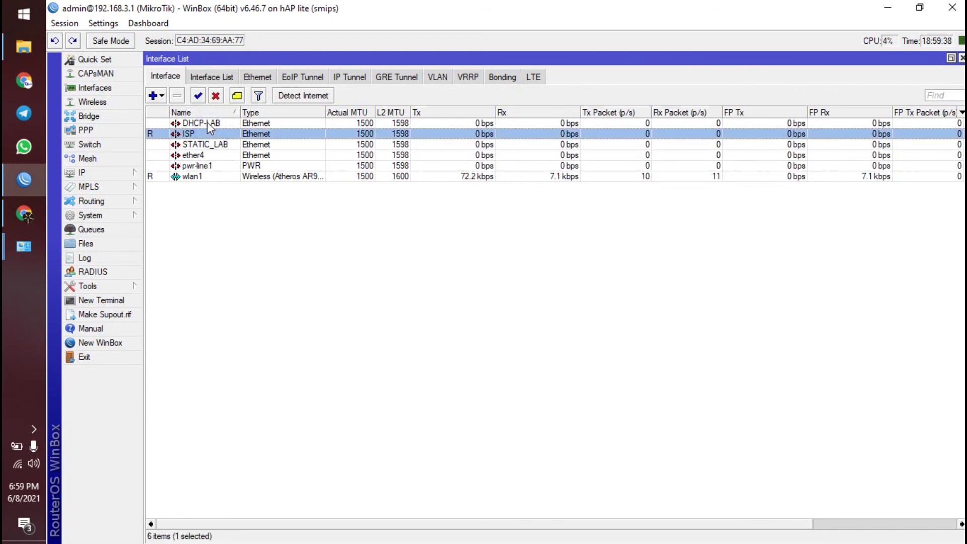
click(210, 198)
click(202, 177)
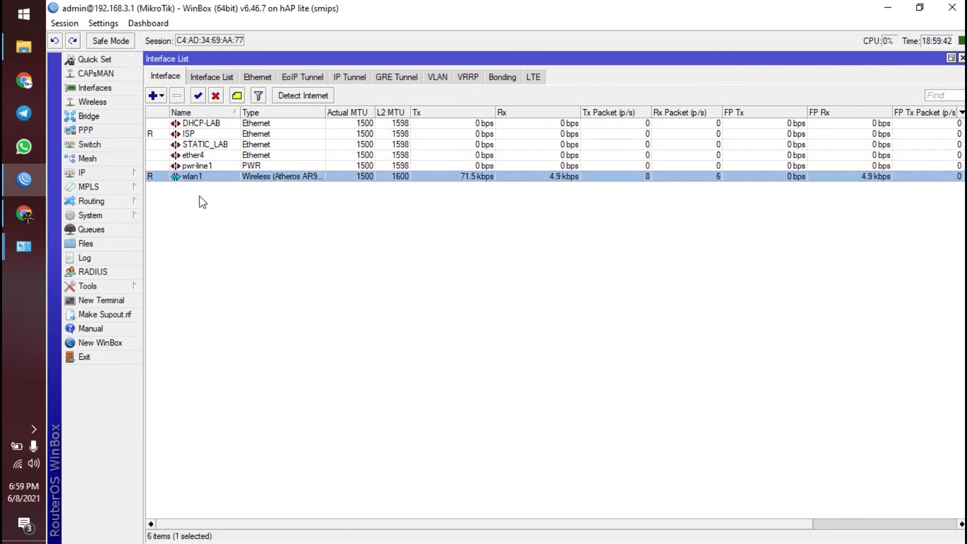
click(116, 171)
click(174, 199)
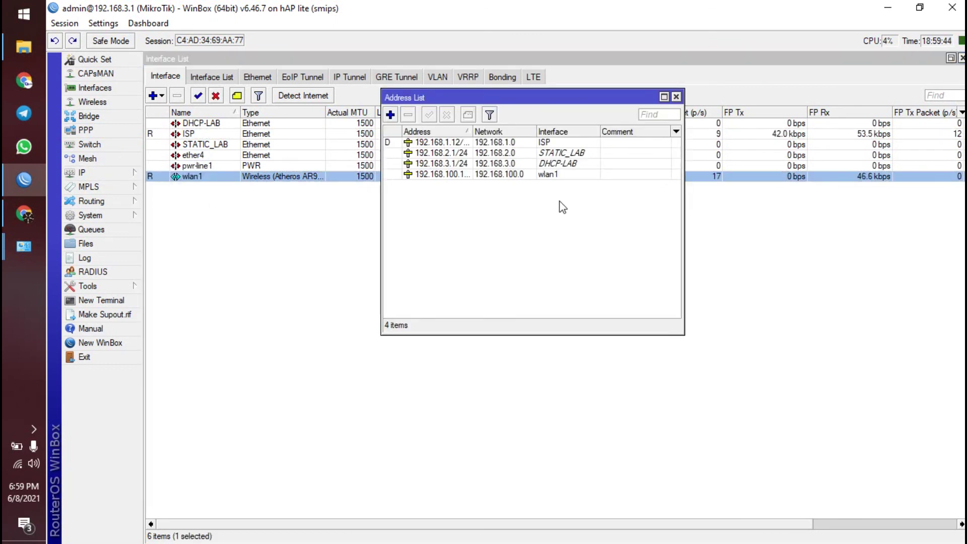
- View the ISP DHCP client lease, firewall NAT rules, and DHCP server dhcp2 on wlan1
click(126, 174)
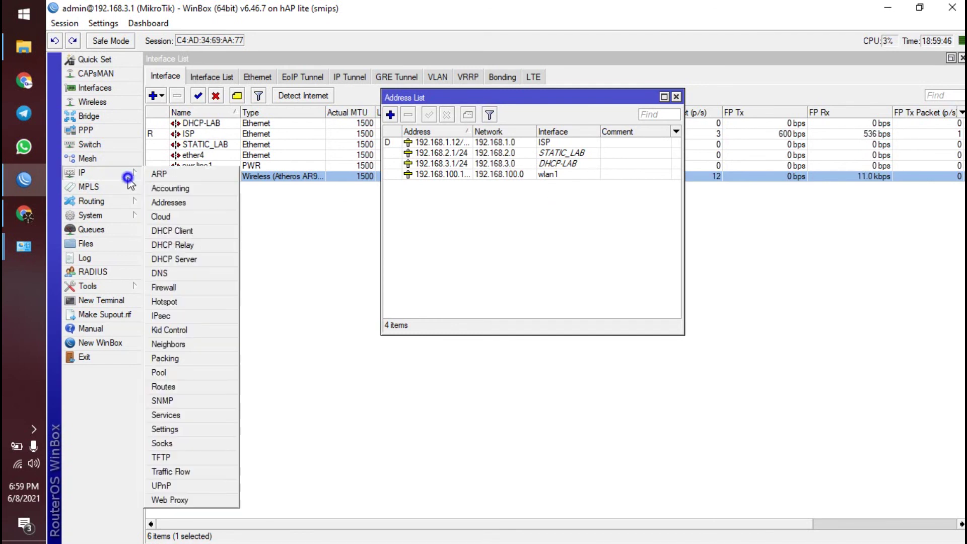
click(192, 232)
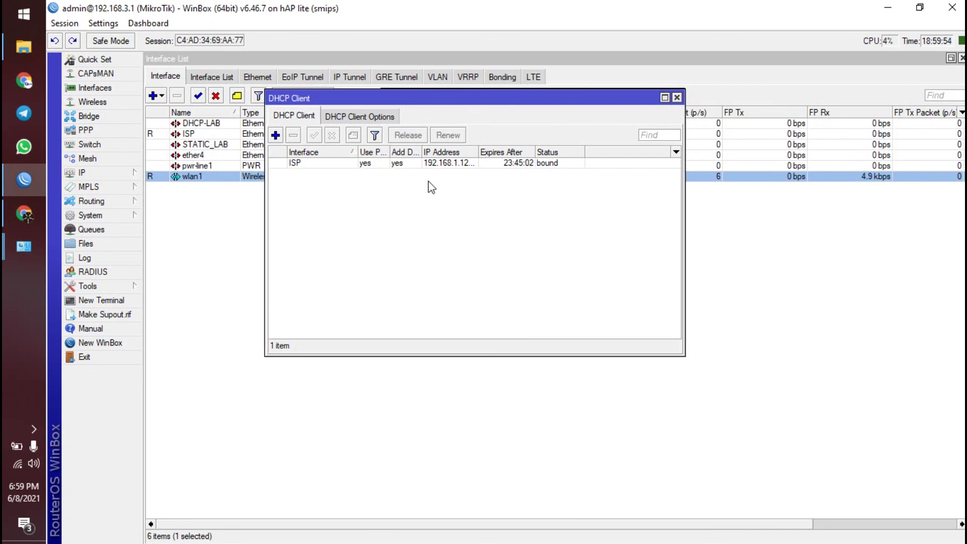
click(101, 173)
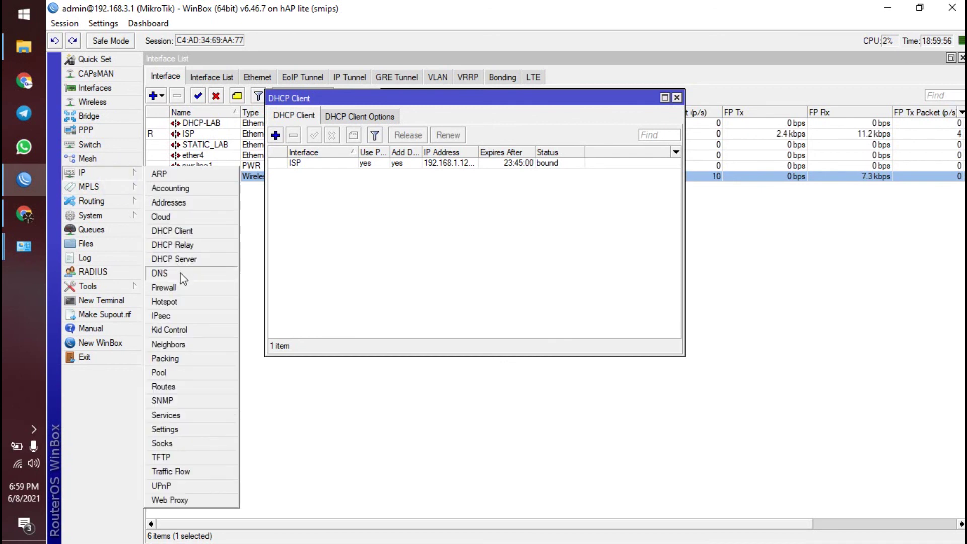
click(189, 287)
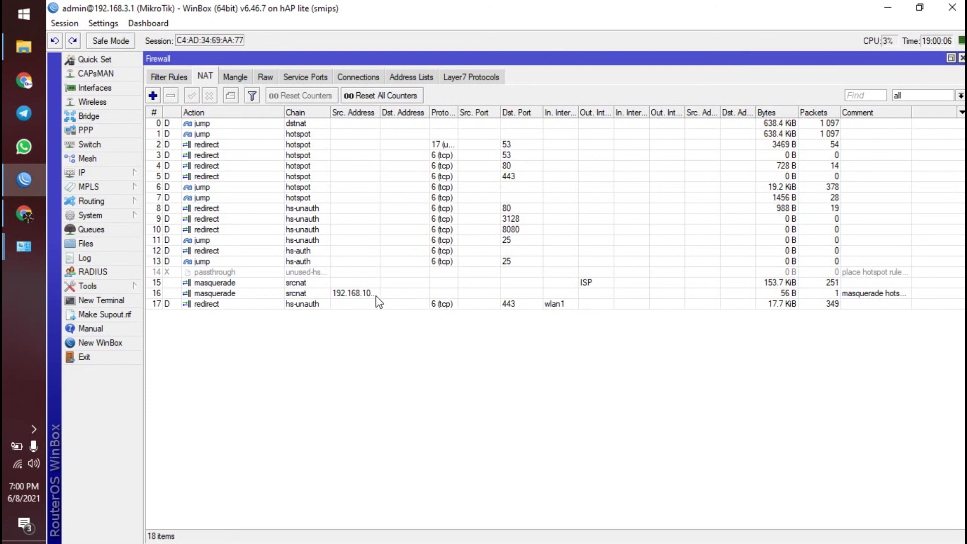
click(131, 174)
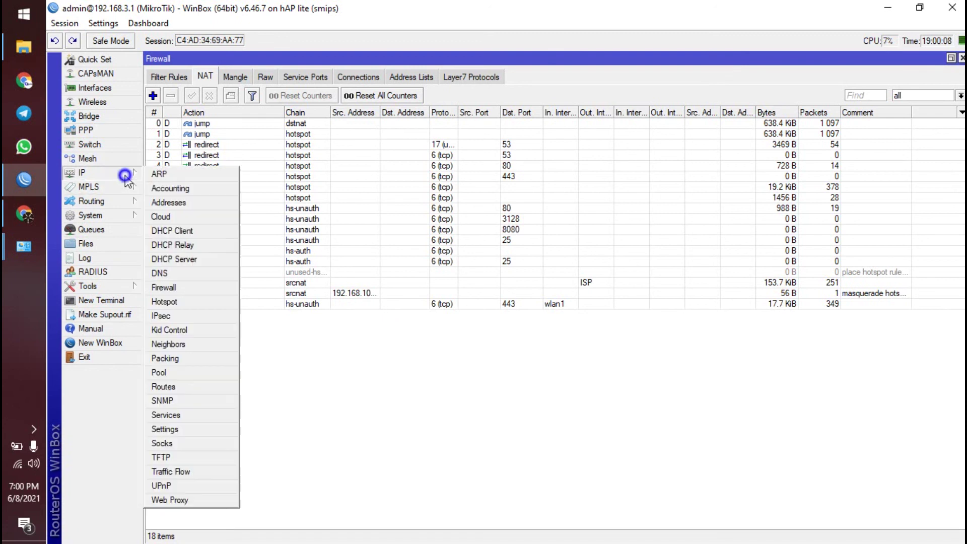
click(208, 261)
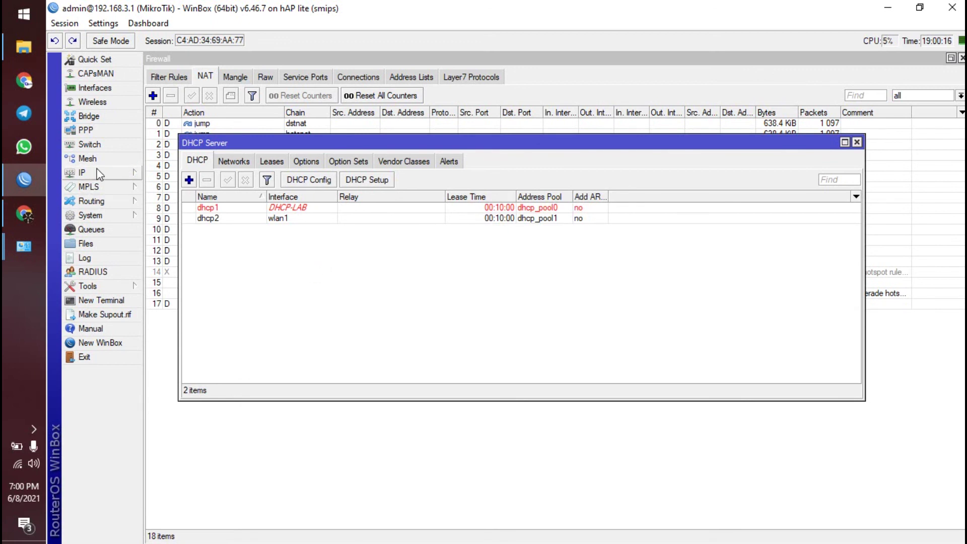
- Check under IP > Hotspot that hotspot1 runs on wlan1 and review its user accounts
click(125, 173)
click(188, 301)
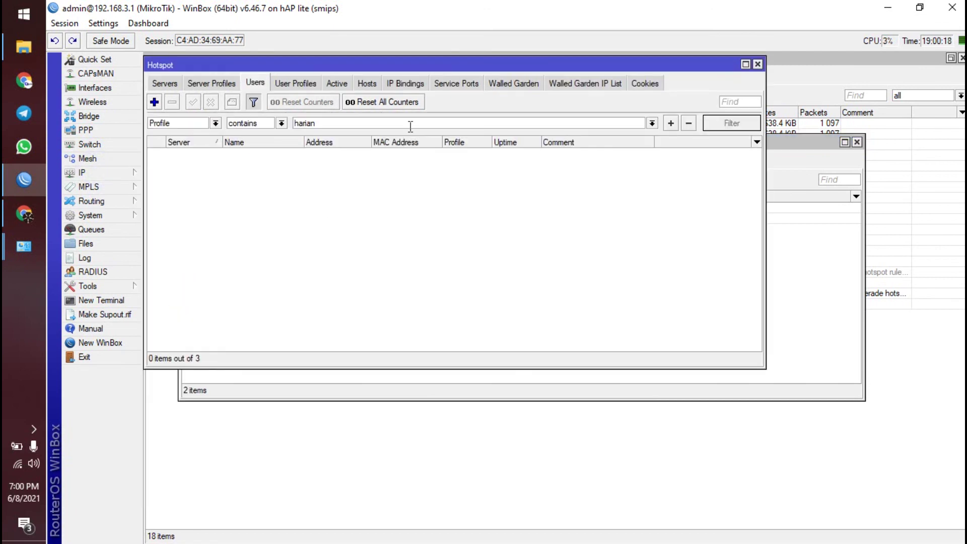
click(175, 82)
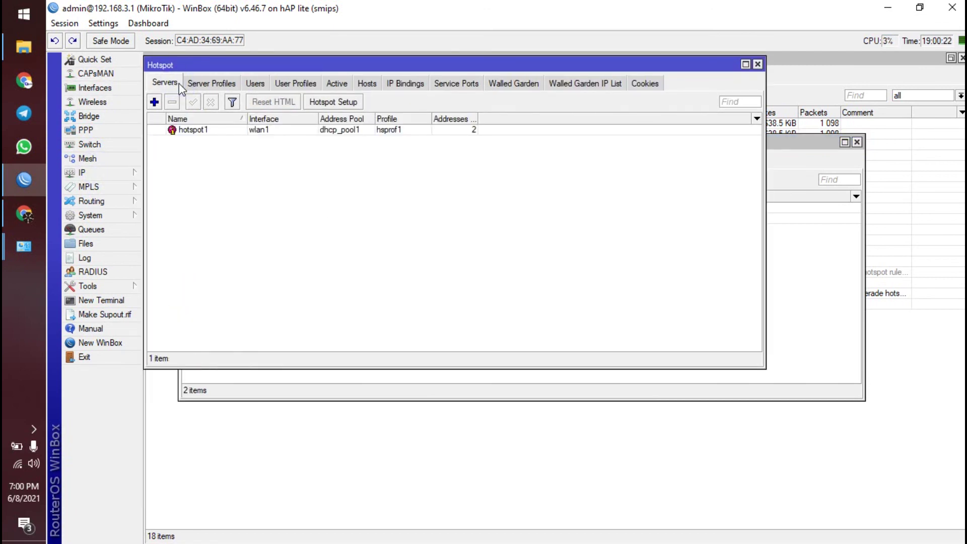
click(265, 83)
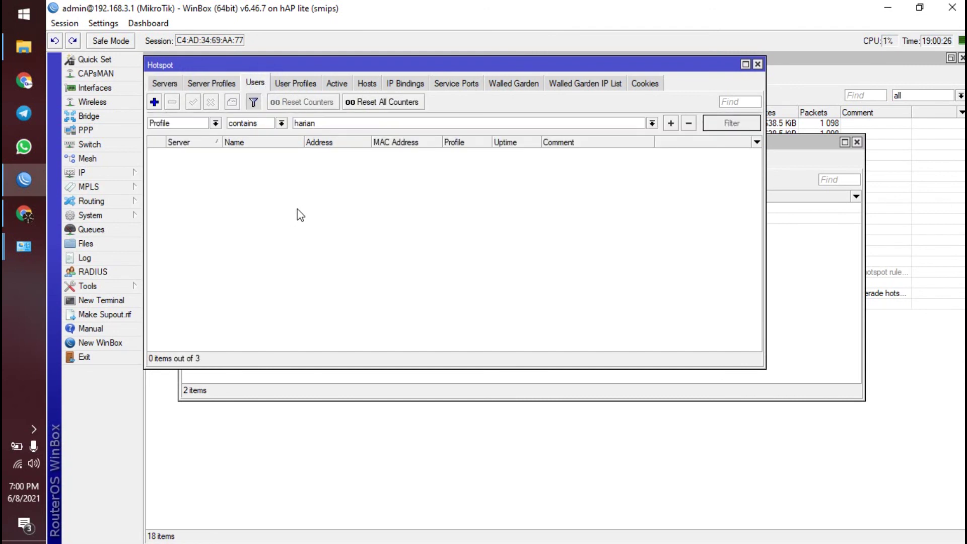
- Close the Hotspot, DHCP Server, Firewall, DHCP Client, Address List and Interface List windows
click(758, 64)
click(857, 142)
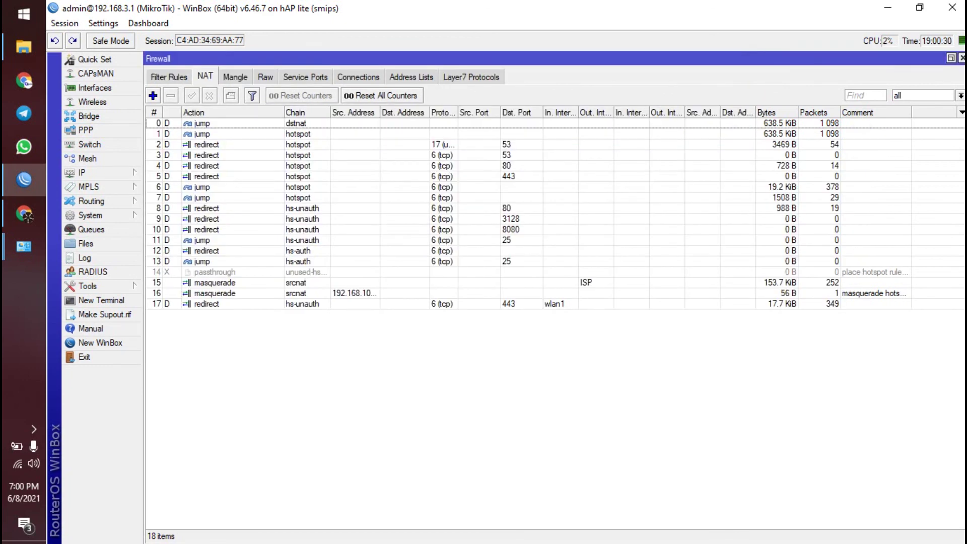
click(962, 59)
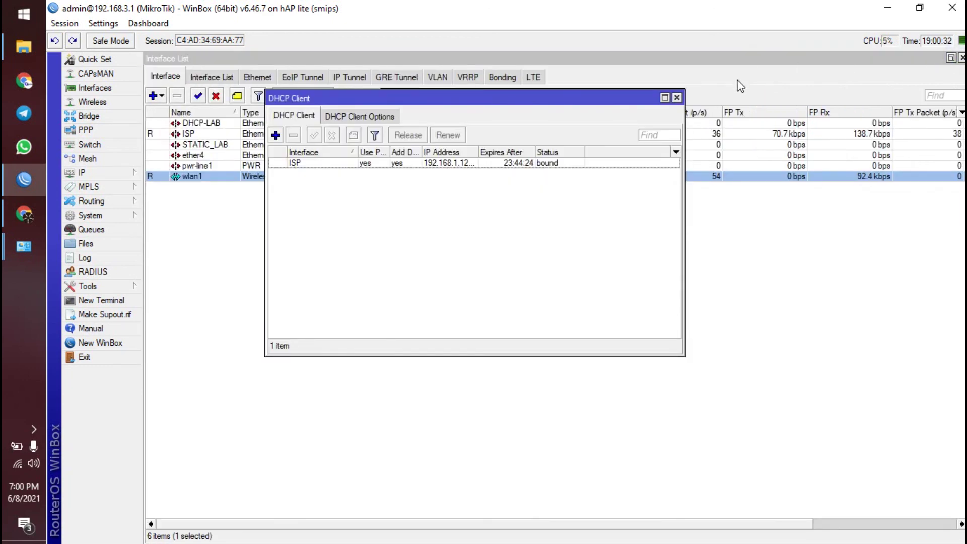
click(676, 97)
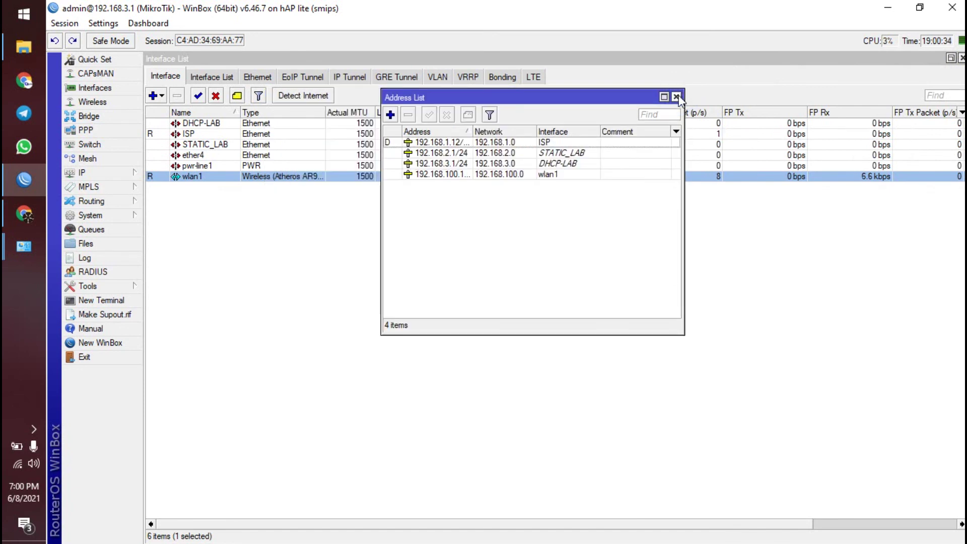
click(677, 97)
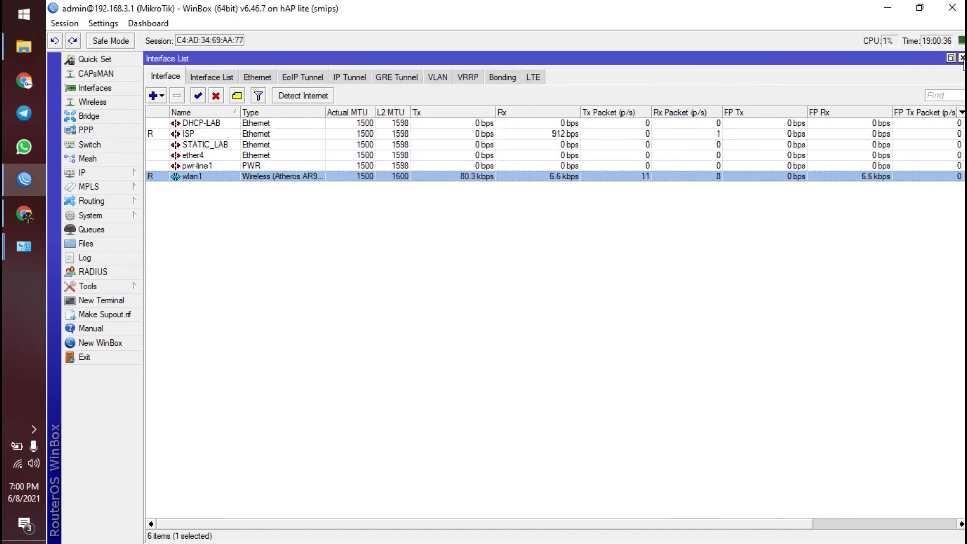
click(962, 59)
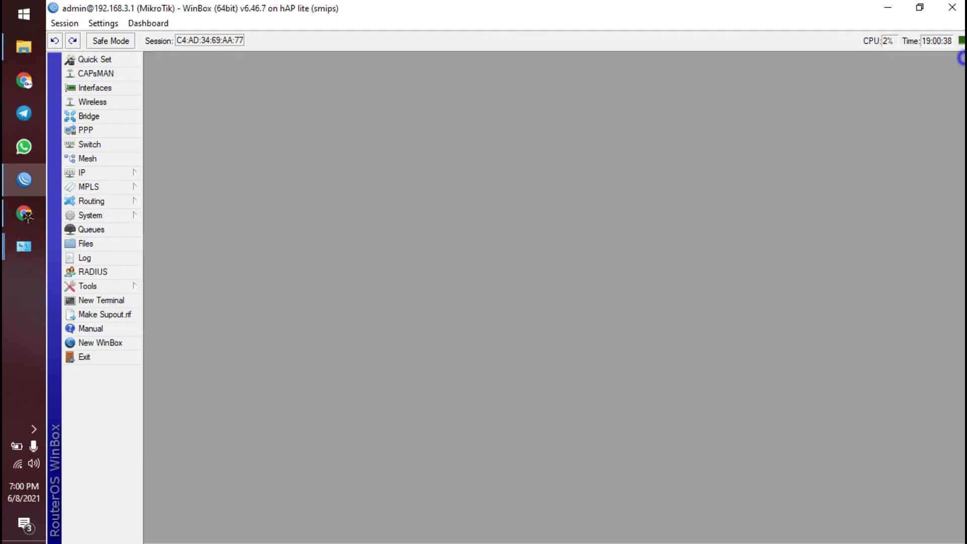
- Close WinBox to reveal the MikroTik guide PDF, then stop the screen recording
click(952, 7)
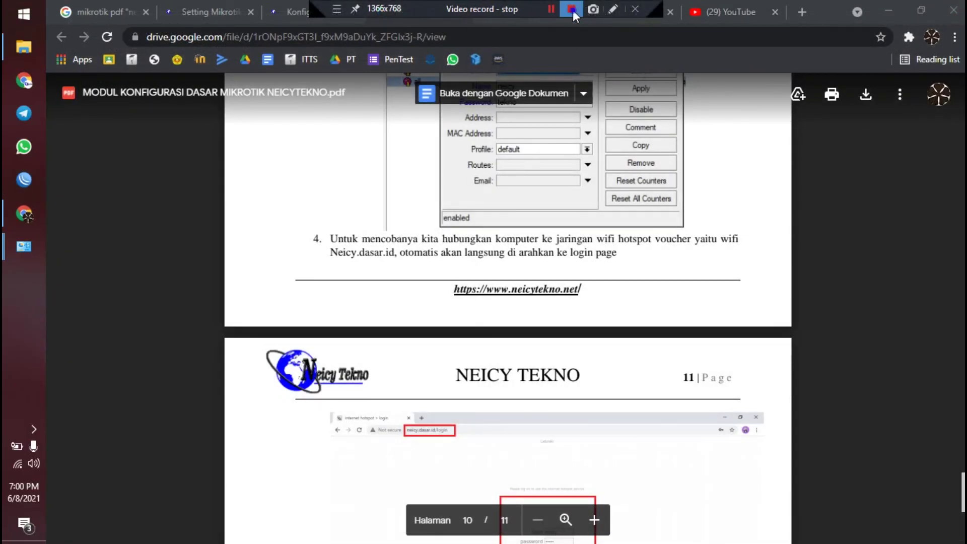
click(572, 9)
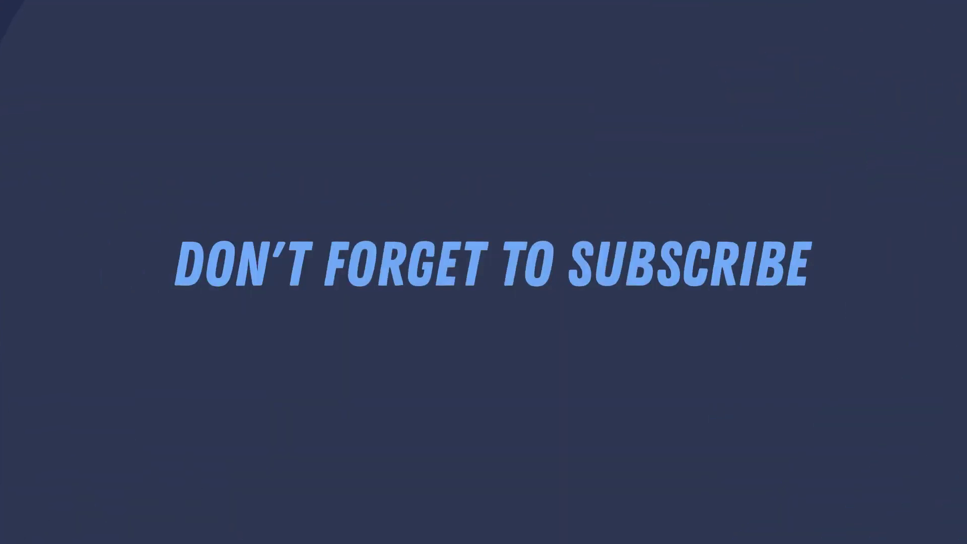